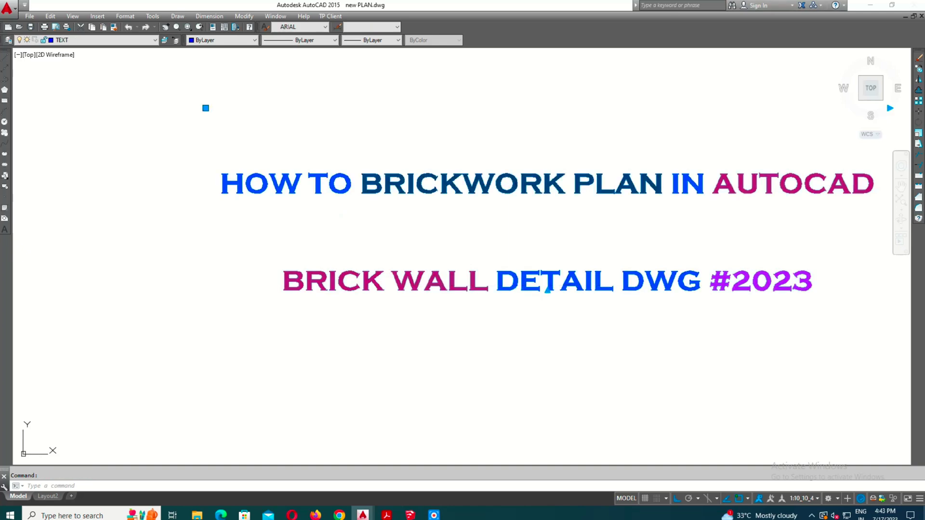
Make the words BRICKWORK PLAN in the title red and underlined.
{"action": "double_click", "coordinate": [530, 183]}
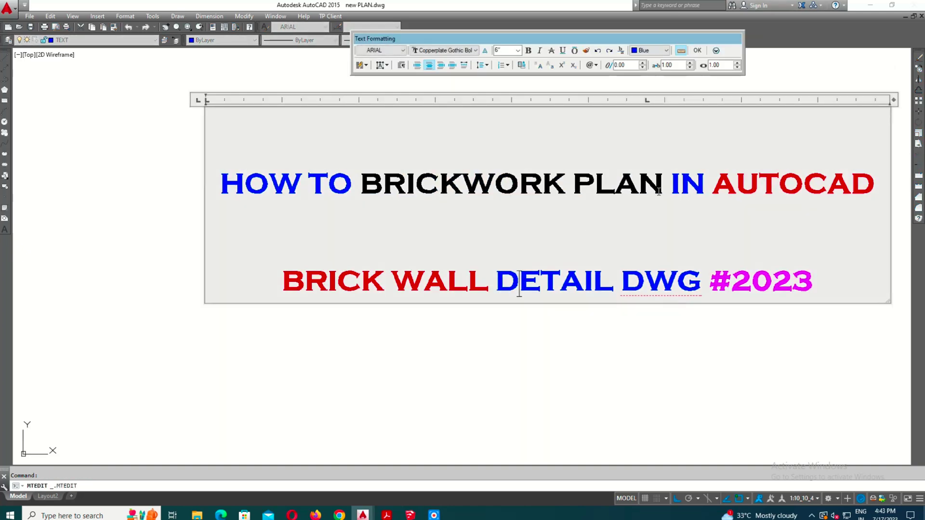
{"action": "left_click_drag", "start_coordinate": [662, 188], "coordinate": [350, 200]}
{"action": "left_click", "coordinate": [642, 75]}
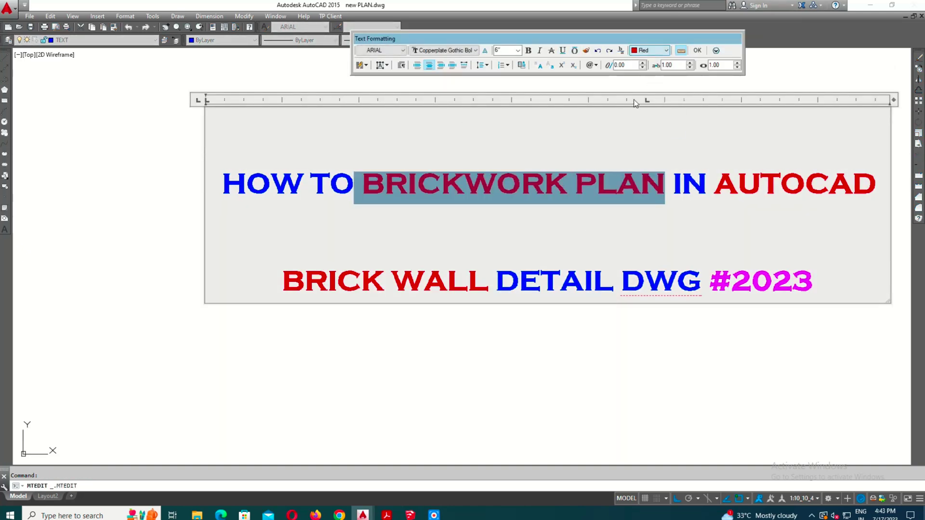
{"action": "left_click", "coordinate": [346, 200]}
{"action": "left_click_drag", "start_coordinate": [664, 190], "coordinate": [369, 195]}
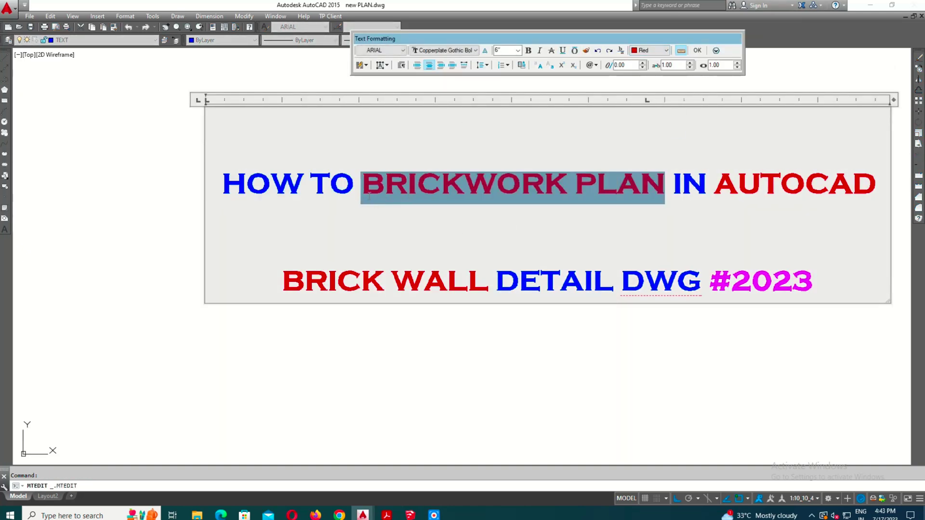
{"action": "left_click", "coordinate": [714, 188]}
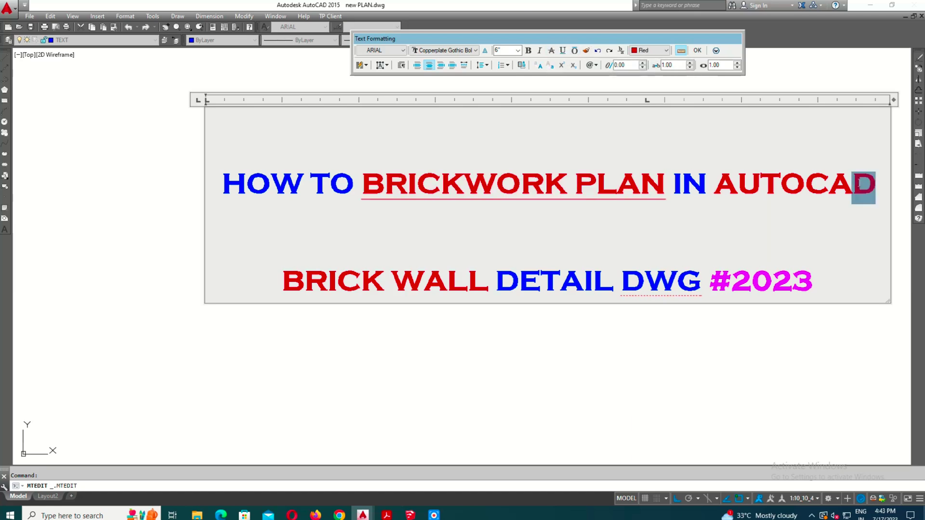
Underline AUTOCAD and BRICK WALL, and turn #2023 from magenta to red.
{"action": "left_click_drag", "start_coordinate": [573, 188], "coordinate": [550, 219]}
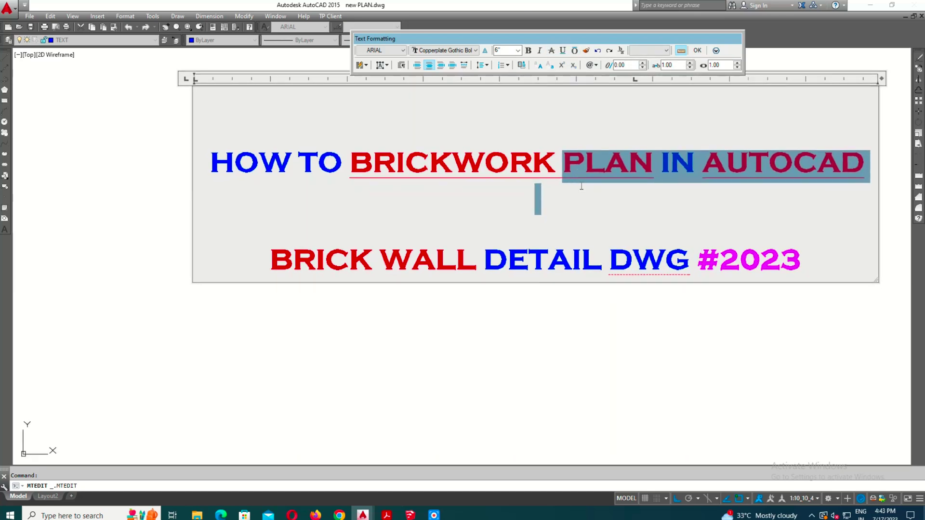
{"action": "left_click", "coordinate": [536, 226]}
{"action": "left_click_drag", "start_coordinate": [477, 262], "coordinate": [275, 262]}
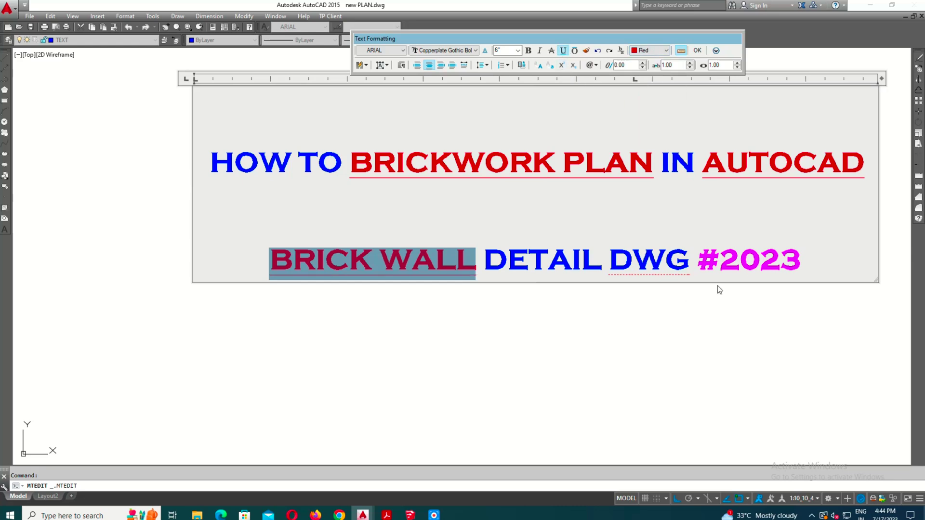
{"action": "left_click_drag", "start_coordinate": [801, 263], "coordinate": [780, 262]}
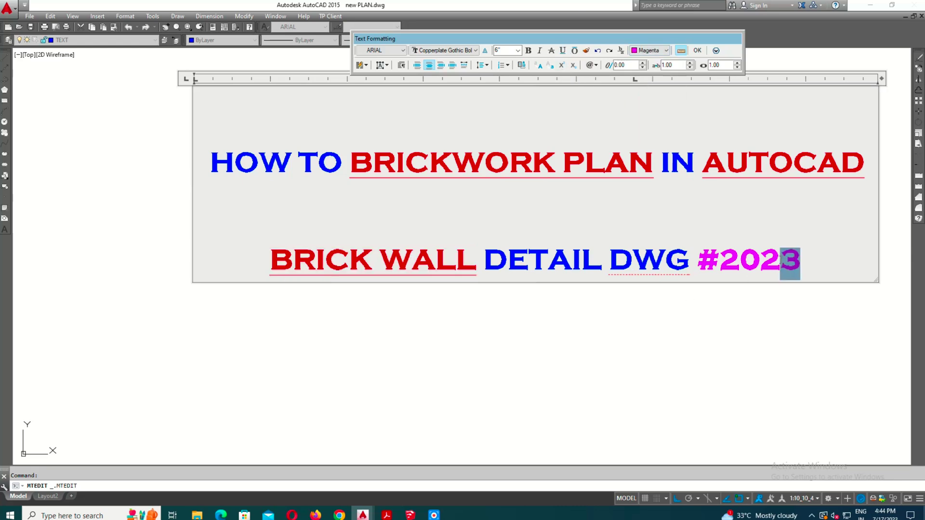
{"action": "left_click", "coordinate": [653, 50]}
{"action": "left_click", "coordinate": [648, 78]}
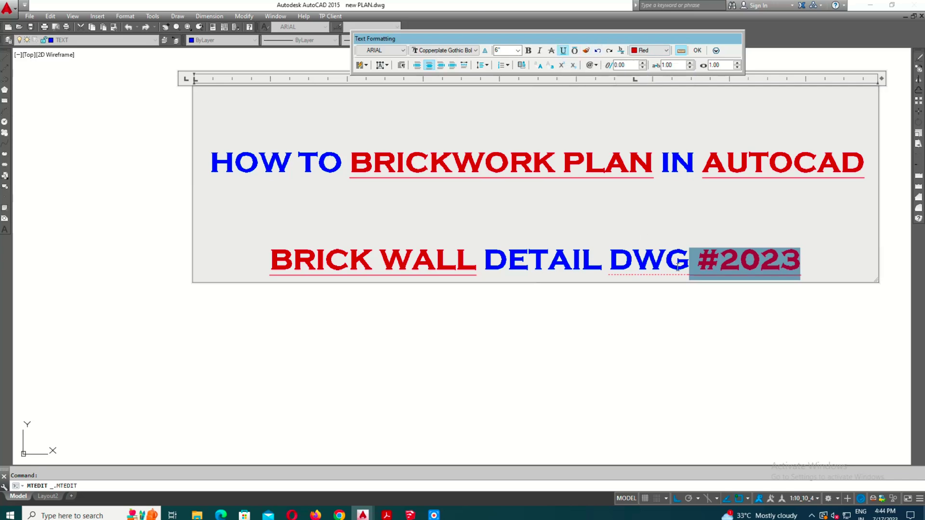
{"action": "left_click", "coordinate": [513, 295]}
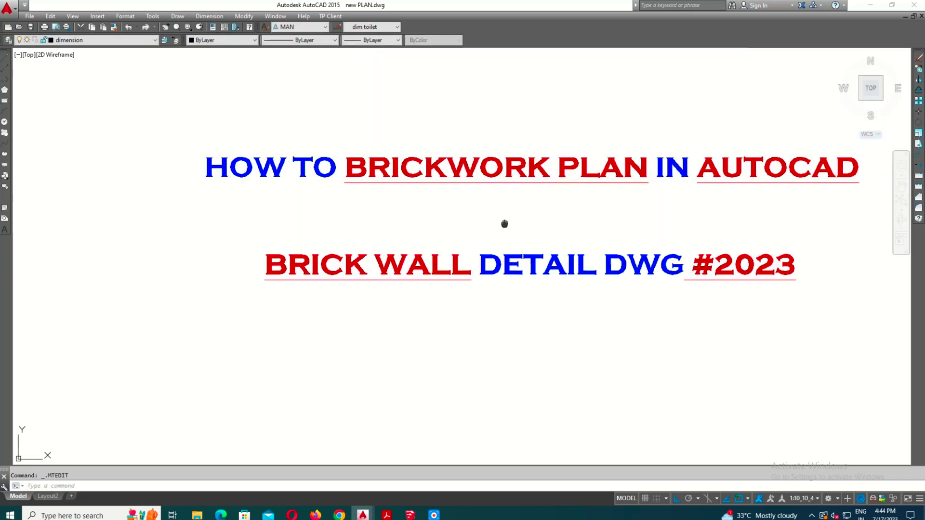
Recolour the whole GROUND FLOOR PLAN heading magenta.
{"action": "scroll", "coordinate": [504, 223], "scroll_direction": "up", "scroll_amount": 1}
{"action": "scroll", "coordinate": [498, 223], "scroll_direction": "up", "scroll_amount": 2}
{"action": "scroll", "coordinate": [512, 245], "scroll_direction": "down", "scroll_amount": 1}
{"action": "scroll", "coordinate": [508, 248], "scroll_direction": "down", "scroll_amount": 2}
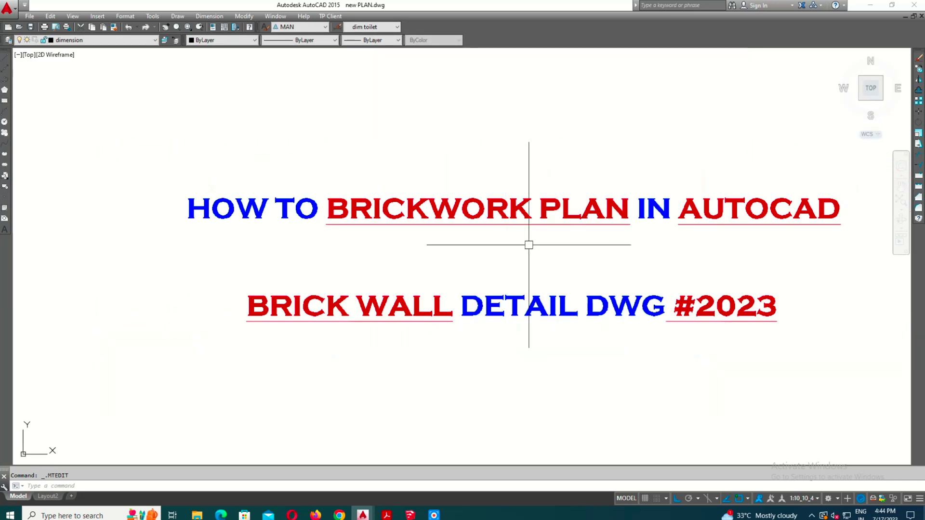
{"action": "scroll", "coordinate": [529, 244], "scroll_direction": "up", "scroll_amount": 1}
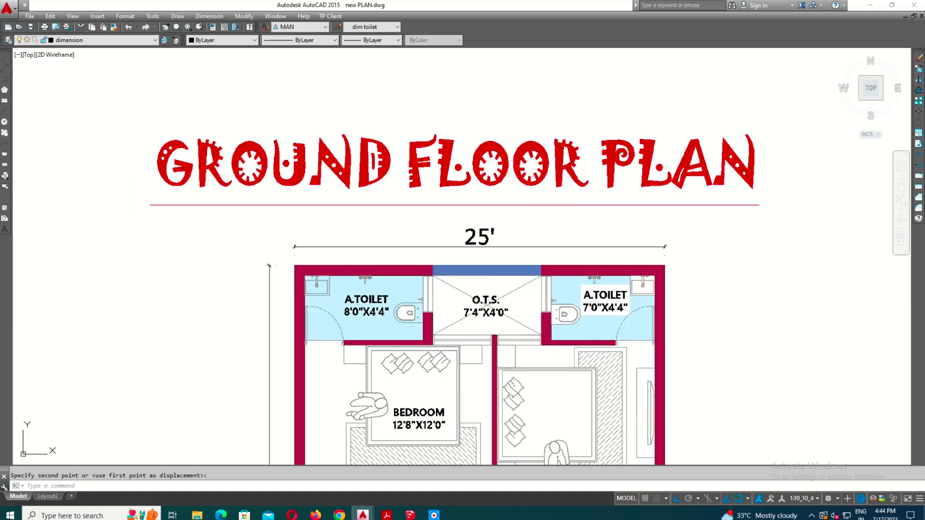
{"action": "double_click", "coordinate": [752, 173]}
{"action": "key", "text": "ctrl+a"}
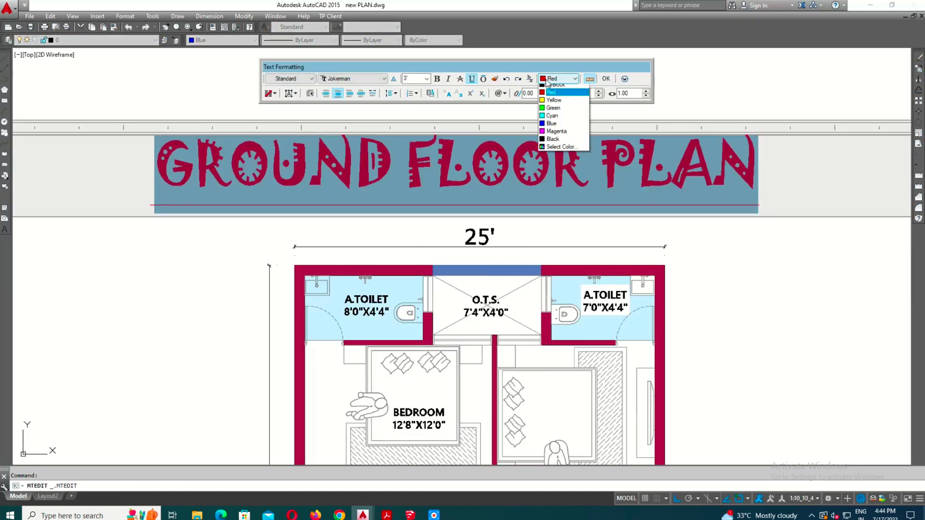
{"action": "left_click", "coordinate": [555, 136]}
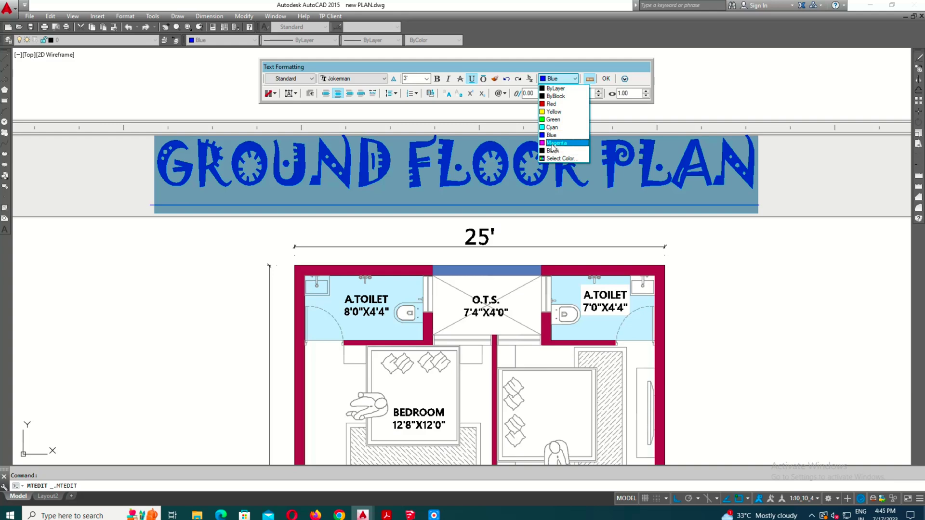
{"action": "left_click", "coordinate": [553, 143]}
Move the plan dimensions onto layer DIM.
{"action": "middle_click_drag", "start_coordinate": [615, 462], "coordinate": [615, 332]}
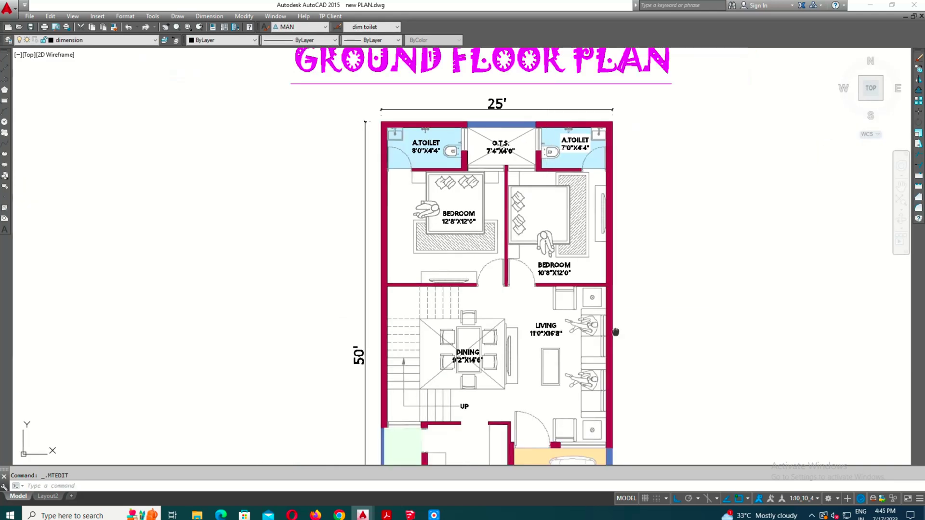
{"action": "scroll", "coordinate": [491, 213], "scroll_direction": "down", "scroll_amount": 3}
{"action": "scroll", "coordinate": [490, 213], "scroll_direction": "up", "scroll_amount": 2}
{"action": "scroll", "coordinate": [490, 213], "scroll_direction": "down", "scroll_amount": 2}
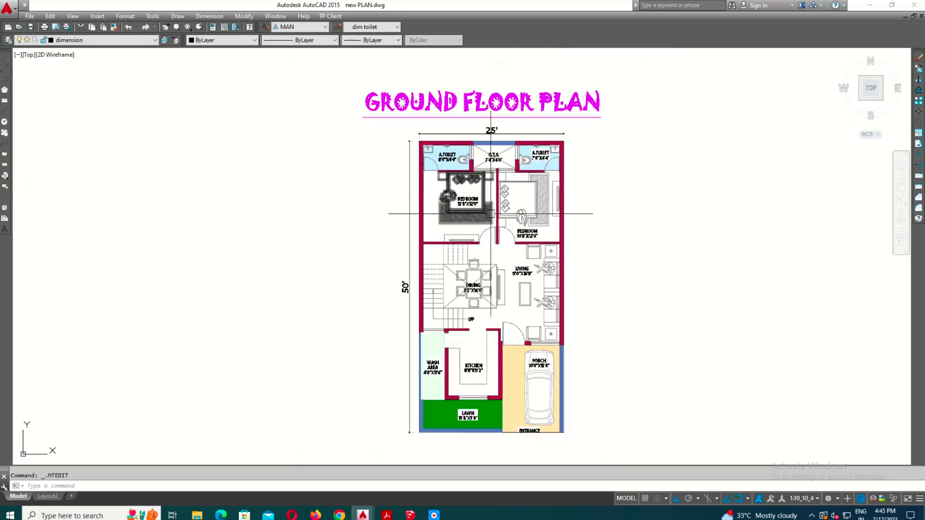
{"action": "left_click", "coordinate": [86, 41]}
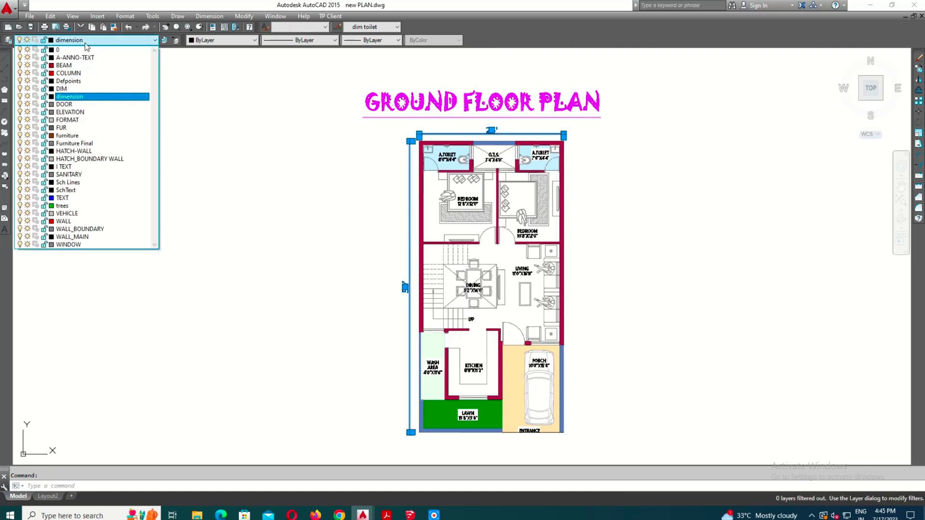
{"action": "left_click", "coordinate": [66, 90]}
{"action": "key", "text": "Escape"}
Widen the BRICK WALL DETAIL DWG #2023 subtitle so it fits on one line.
{"action": "middle_click_drag", "start_coordinate": [530, 255], "coordinate": [530, 236]}
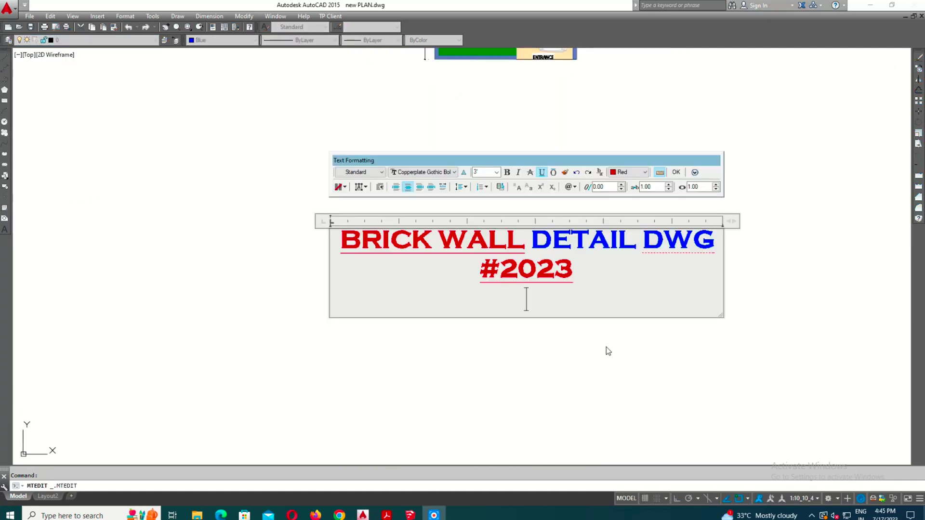
{"action": "left_click_drag", "start_coordinate": [726, 227], "coordinate": [819, 223]}
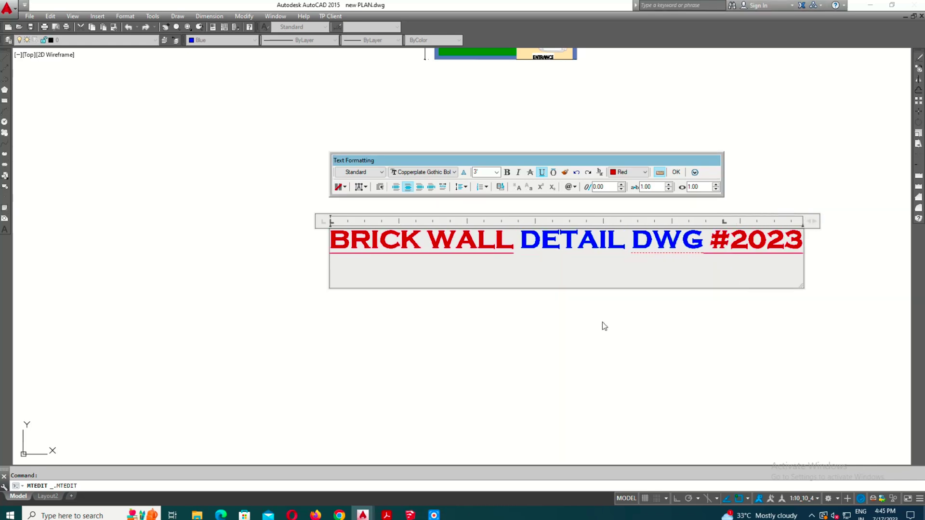
{"action": "left_click", "coordinate": [603, 324]}
{"action": "scroll", "coordinate": [500, 324], "scroll_direction": "up", "scroll_amount": 2}
{"action": "scroll", "coordinate": [510, 251], "scroll_direction": "down", "scroll_amount": 5}
{"action": "scroll", "coordinate": [462, 179], "scroll_direction": "up", "scroll_amount": 3}
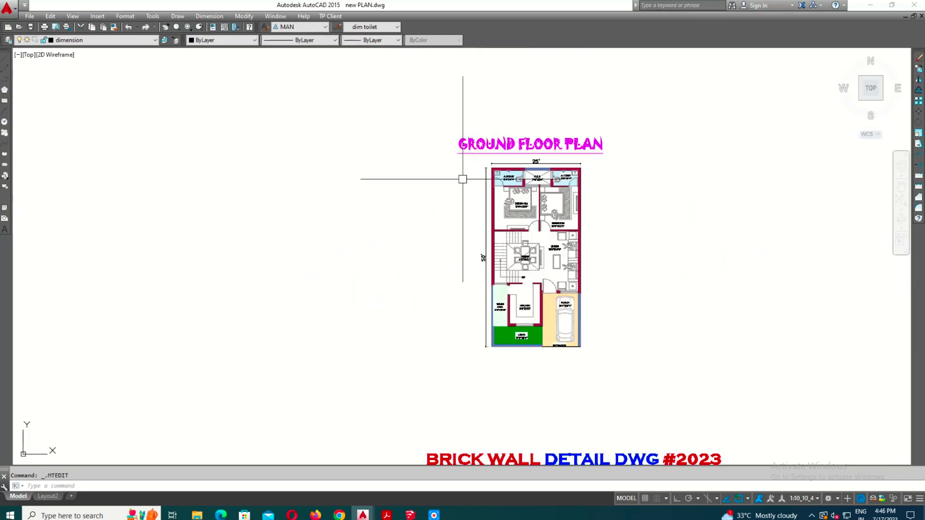
Copy the whole floor plan and place the copy below the subtitle.
{"action": "scroll", "coordinate": [516, 207], "scroll_direction": "up", "scroll_amount": 3}
{"action": "scroll", "coordinate": [517, 207], "scroll_direction": "down", "scroll_amount": 3}
{"action": "left_click", "coordinate": [440, 126]}
{"action": "left_click", "coordinate": [568, 320]}
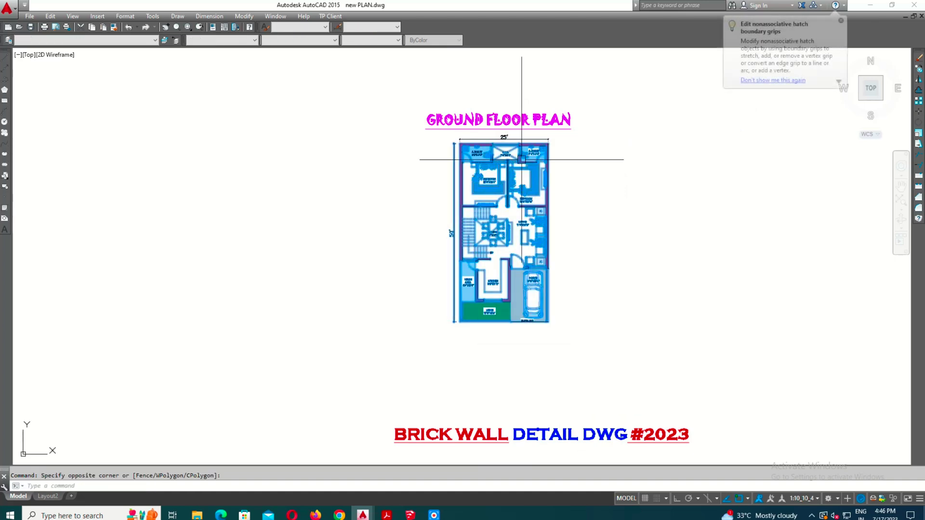
{"action": "scroll", "coordinate": [501, 163], "scroll_direction": "up", "scroll_amount": 3}
{"action": "type", "text": "o"}
{"action": "key", "text": "Return"}
{"action": "scroll", "coordinate": [504, 167], "scroll_direction": "down", "scroll_amount": 4}
{"action": "left_click", "coordinate": [505, 167]}
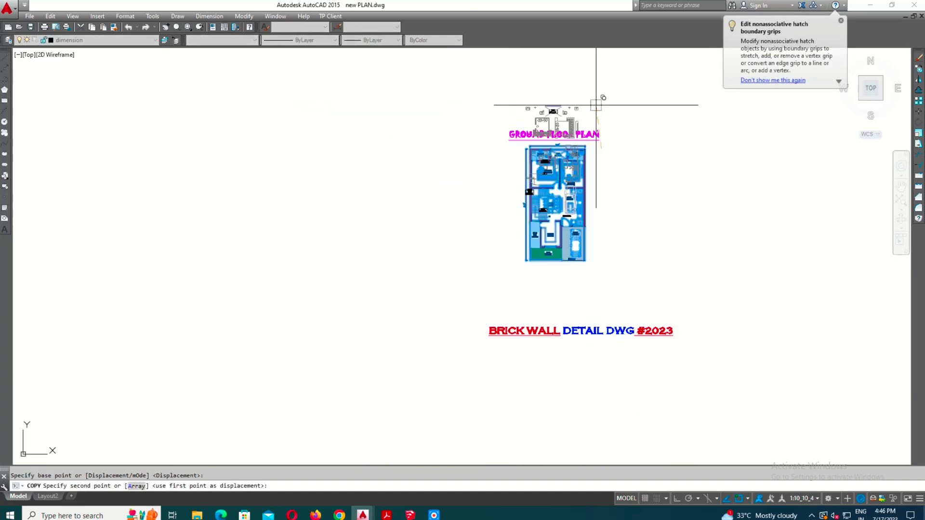
{"action": "scroll", "coordinate": [599, 269], "scroll_direction": "up", "scroll_amount": 3}
{"action": "scroll", "coordinate": [650, 173], "scroll_direction": "up", "scroll_amount": 2}
{"action": "scroll", "coordinate": [650, 173], "scroll_direction": "down", "scroll_amount": 4}
{"action": "left_click", "coordinate": [588, 119]}
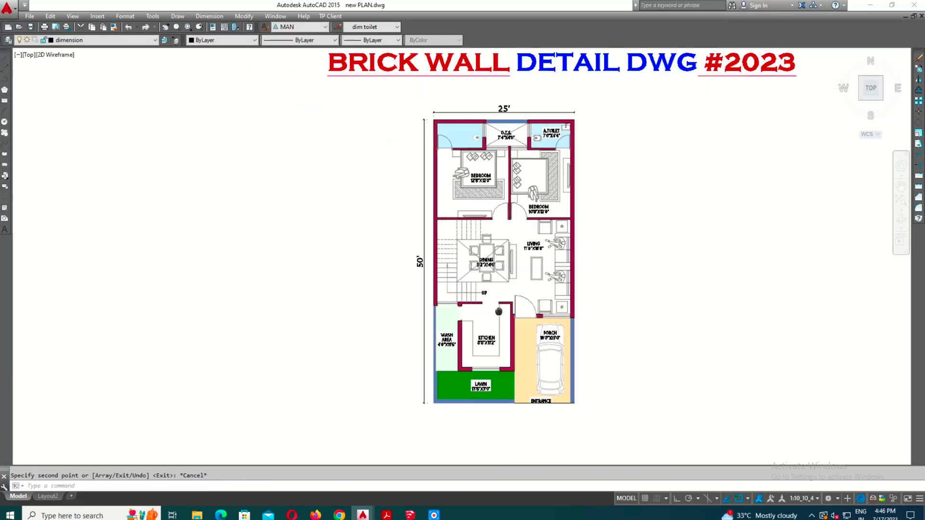
{"action": "scroll", "coordinate": [502, 344], "scroll_direction": "up", "scroll_amount": 4}
{"action": "key", "text": "Escape"}
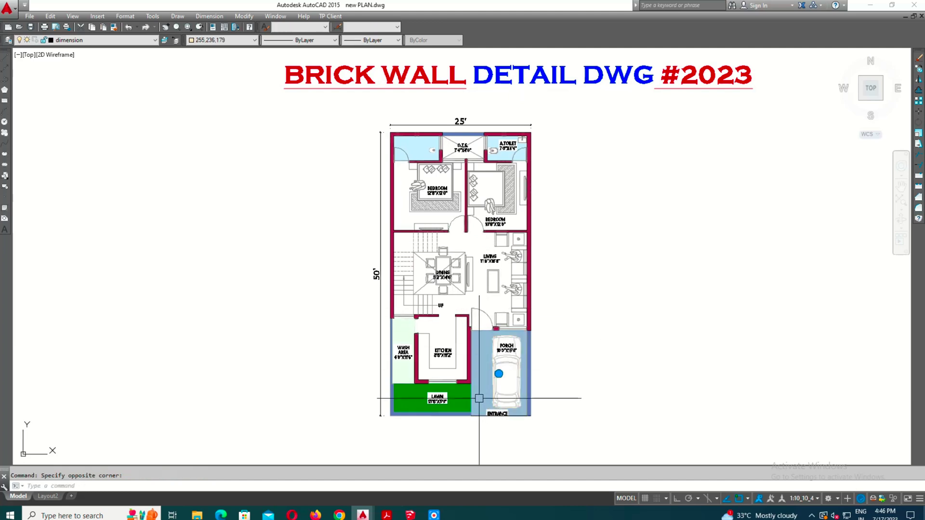
{"action": "scroll", "coordinate": [479, 398], "scroll_direction": "up", "scroll_amount": 2}
{"action": "key", "text": "Escape"}
Select the kitchen items and erase the living-room furniture.
{"action": "scroll", "coordinate": [540, 387], "scroll_direction": "down", "scroll_amount": 2}
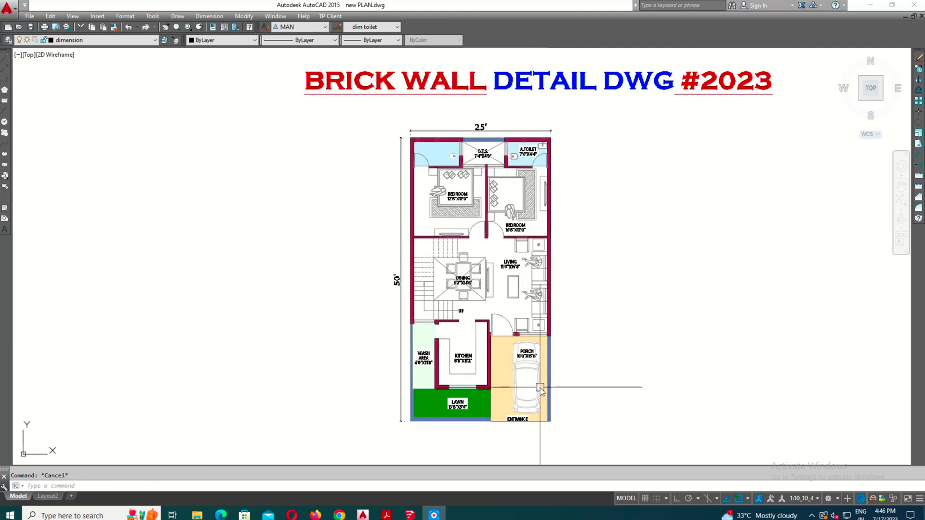
{"action": "scroll", "coordinate": [512, 355], "scroll_direction": "up", "scroll_amount": 2}
{"action": "scroll", "coordinate": [512, 355], "scroll_direction": "down", "scroll_amount": 1}
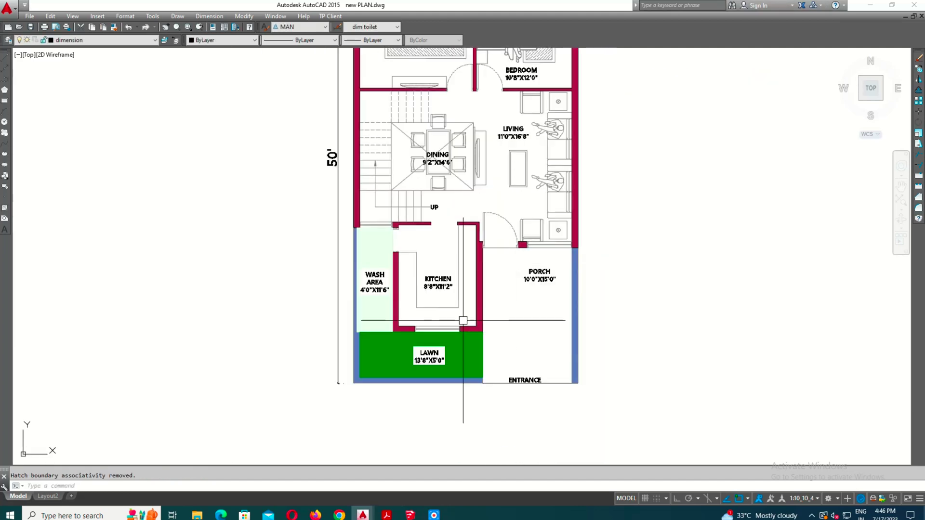
{"action": "scroll", "coordinate": [487, 340], "scroll_direction": "up", "scroll_amount": 3}
{"action": "scroll", "coordinate": [314, 235], "scroll_direction": "up", "scroll_amount": 1}
{"action": "middle_click_drag", "start_coordinate": [314, 235], "coordinate": [319, 312]}
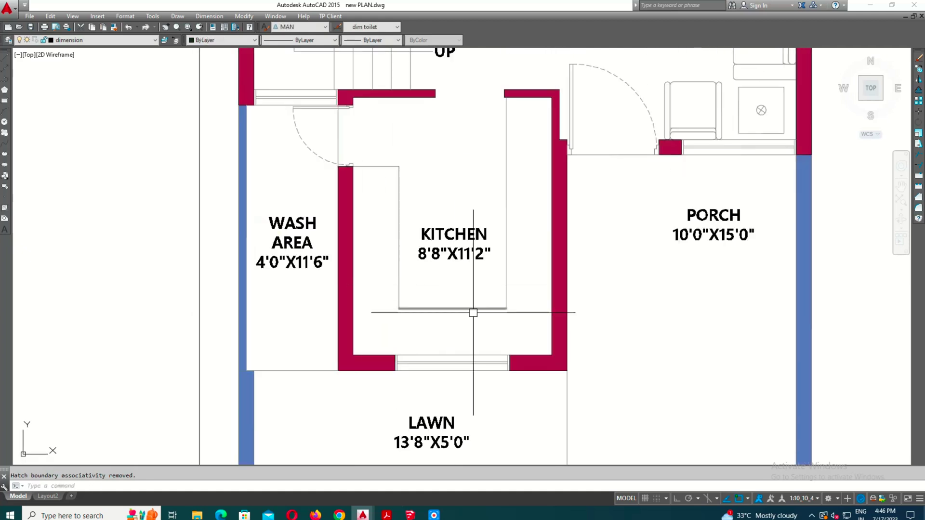
{"action": "left_click", "coordinate": [520, 319]}
{"action": "left_click", "coordinate": [378, 285]}
{"action": "scroll", "coordinate": [433, 350], "scroll_direction": "down", "scroll_amount": 3}
{"action": "scroll", "coordinate": [615, 304], "scroll_direction": "up", "scroll_amount": 3}
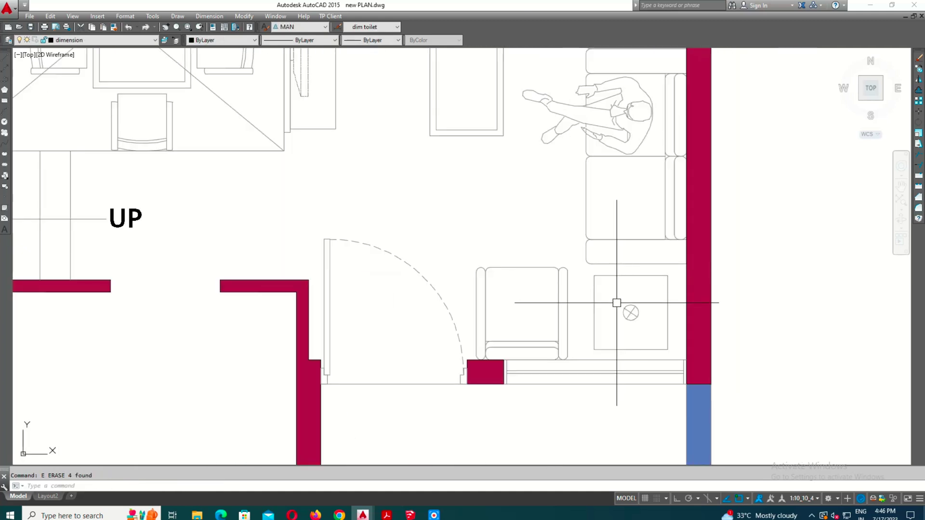
{"action": "scroll", "coordinate": [615, 303], "scroll_direction": "down", "scroll_amount": 3}
{"action": "left_click", "coordinate": [619, 320]}
{"action": "left_click", "coordinate": [546, 187]}
{"action": "key", "text": "e"}
{"action": "key", "text": "Return"}
Erase the dining table and chairs.
{"action": "scroll", "coordinate": [502, 310], "scroll_direction": "up", "scroll_amount": 2}
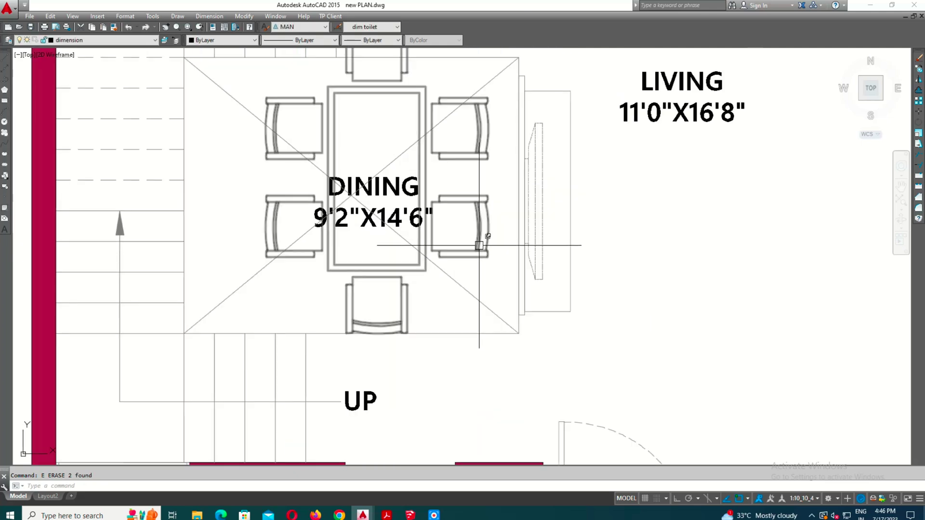
{"action": "left_click", "coordinate": [340, 206]}
{"action": "key", "text": "e"}
{"action": "key", "text": "Return"}
{"action": "scroll", "coordinate": [513, 314], "scroll_direction": "down", "scroll_amount": 2}
{"action": "scroll", "coordinate": [514, 314], "scroll_direction": "down", "scroll_amount": 2}
{"action": "scroll", "coordinate": [514, 313], "scroll_direction": "down", "scroll_amount": 2}
{"action": "scroll", "coordinate": [553, 241], "scroll_direction": "up", "scroll_amount": 3}
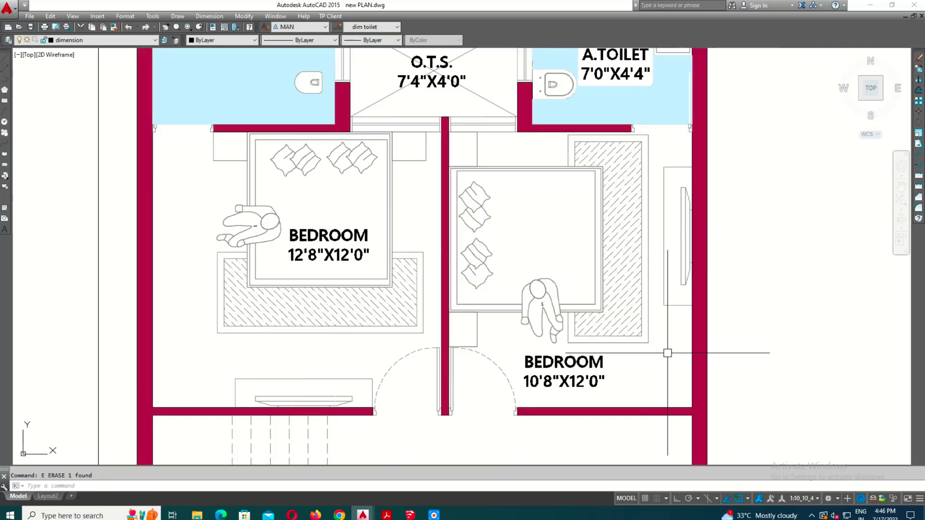
Erase the beds in the right and left bedrooms.
{"action": "left_click", "coordinate": [598, 308]}
{"action": "key", "text": "e"}
{"action": "key", "text": "Return"}
{"action": "scroll", "coordinate": [554, 289], "scroll_direction": "down", "scroll_amount": 3}
{"action": "scroll", "coordinate": [406, 245], "scroll_direction": "up", "scroll_amount": 2}
{"action": "left_click", "coordinate": [405, 245]}
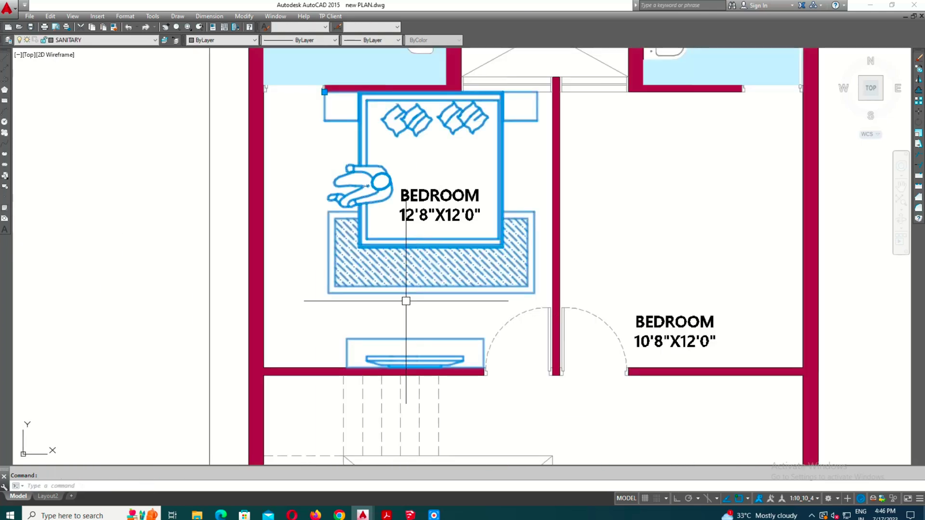
{"action": "key", "text": "e"}
{"action": "key", "text": "Return"}
Erase the left bedroom's rug and both toilets' fixtures and blue hatches.
{"action": "middle_click_drag", "start_coordinate": [542, 150], "coordinate": [521, 239]}
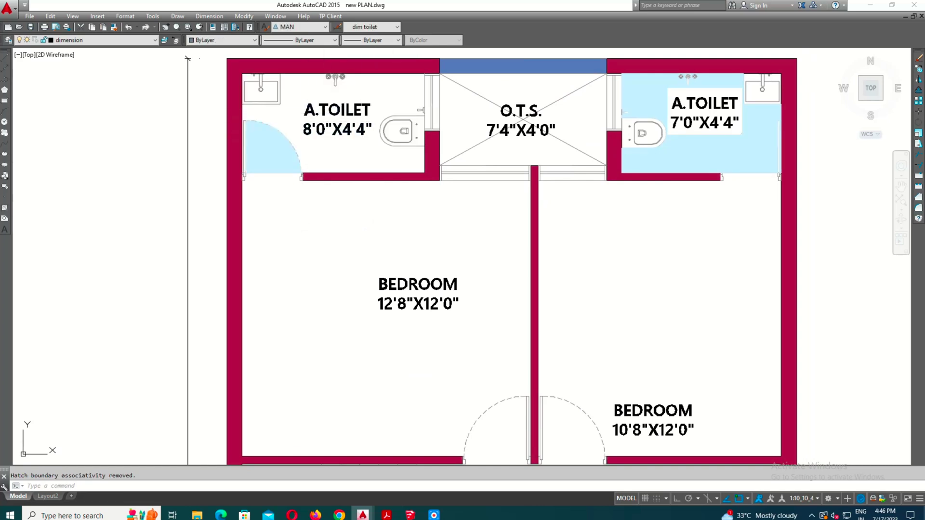
{"action": "key", "text": "e"}
{"action": "key", "text": "Return"}
{"action": "middle_click_drag", "start_coordinate": [586, 186], "coordinate": [458, 222]}
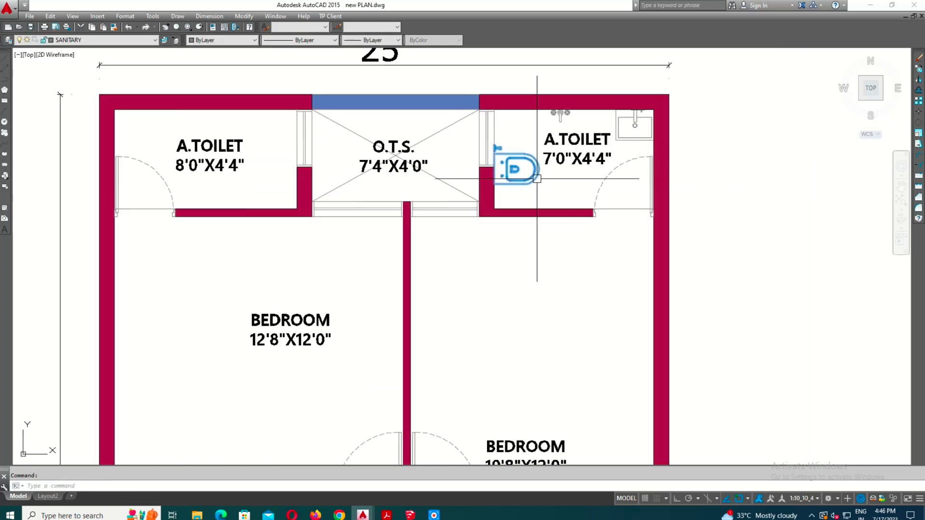
{"action": "key", "text": "e"}
{"action": "key", "text": "Return"}
Inspect the 50' overall dimension near the dining and kitchen area, then clear the selection.
{"action": "scroll", "coordinate": [621, 137], "scroll_direction": "down", "scroll_amount": 3}
{"action": "scroll", "coordinate": [578, 255], "scroll_direction": "up", "scroll_amount": 2}
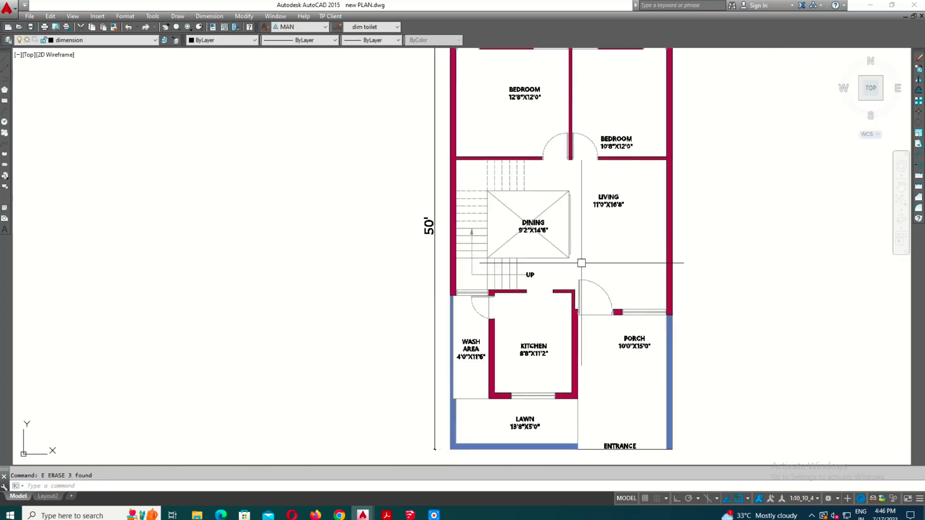
{"action": "middle_click_drag", "start_coordinate": [546, 289], "coordinate": [475, 247]}
{"action": "key", "text": "Escape"}
{"action": "scroll", "coordinate": [439, 381], "scroll_direction": "up", "scroll_amount": 2}
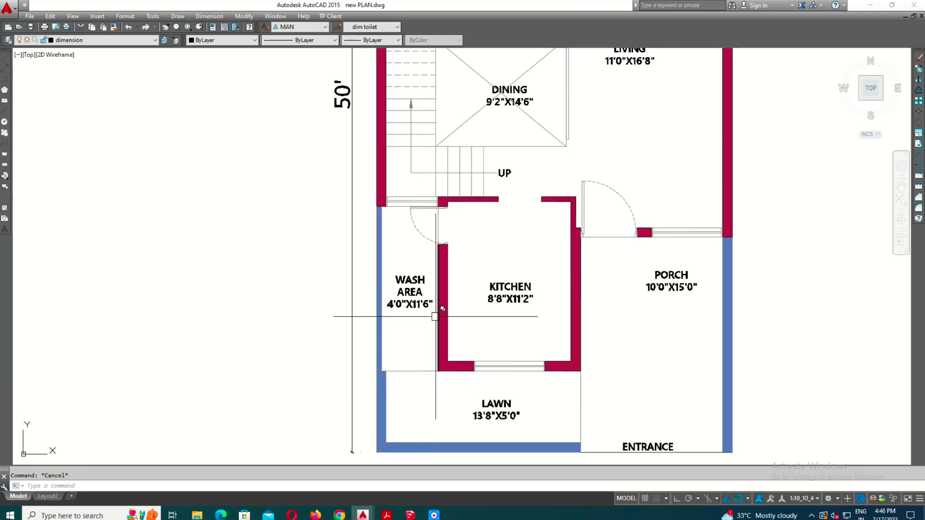
{"action": "scroll", "coordinate": [393, 332], "scroll_direction": "down", "scroll_amount": 2}
{"action": "left_click", "coordinate": [396, 374]}
{"action": "scroll", "coordinate": [393, 442], "scroll_direction": "up", "scroll_amount": 4}
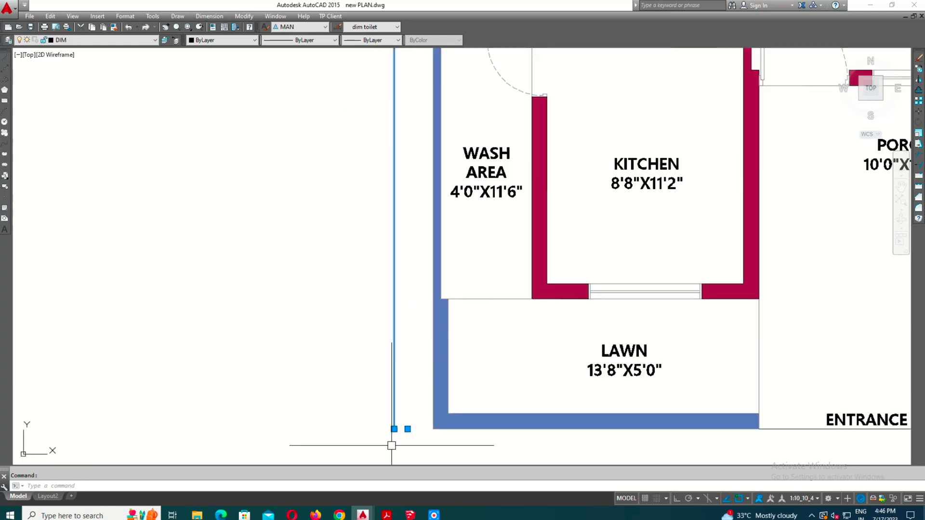
{"action": "key", "text": "Escape"}
{"action": "scroll", "coordinate": [407, 402], "scroll_direction": "down", "scroll_amount": 2}
Add a linear 8" dimension across the first wall on the left side.
{"action": "scroll", "coordinate": [395, 367], "scroll_direction": "down", "scroll_amount": 4}
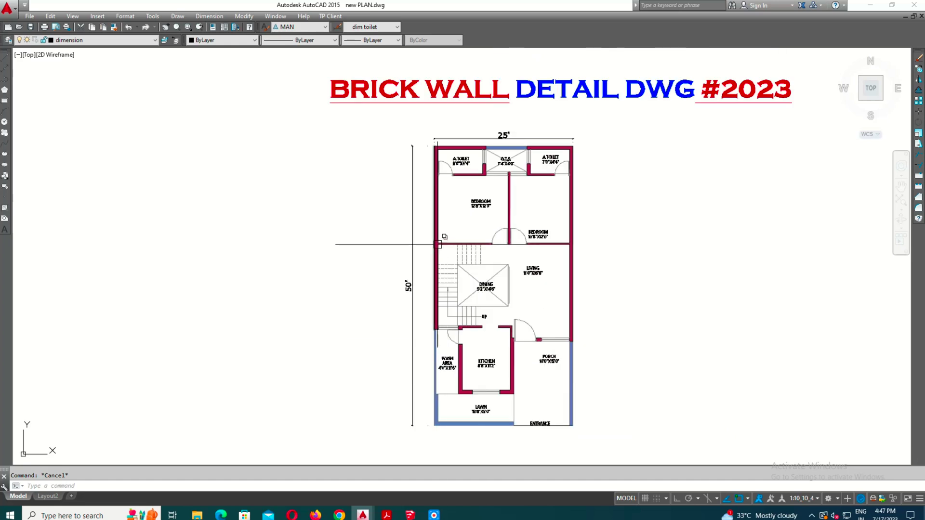
{"action": "scroll", "coordinate": [433, 209], "scroll_direction": "up", "scroll_amount": 2}
{"action": "left_click", "coordinate": [209, 16]}
{"action": "left_click", "coordinate": [212, 32]}
{"action": "scroll", "coordinate": [385, 347], "scroll_direction": "up", "scroll_amount": 3}
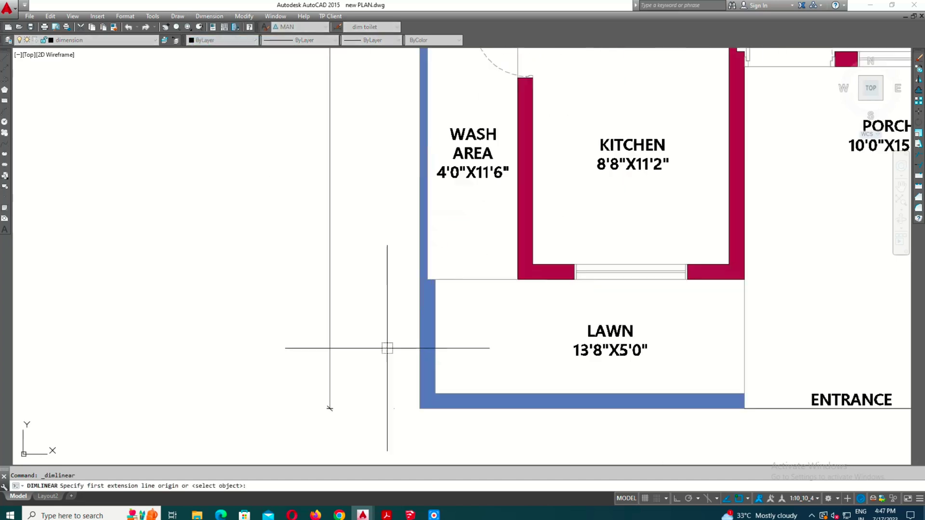
{"action": "scroll", "coordinate": [445, 392], "scroll_direction": "up", "scroll_amount": 4}
{"action": "scroll", "coordinate": [446, 393], "scroll_direction": "down", "scroll_amount": 4}
{"action": "scroll", "coordinate": [455, 346], "scroll_direction": "down", "scroll_amount": 2}
{"action": "scroll", "coordinate": [440, 347], "scroll_direction": "up", "scroll_amount": 2}
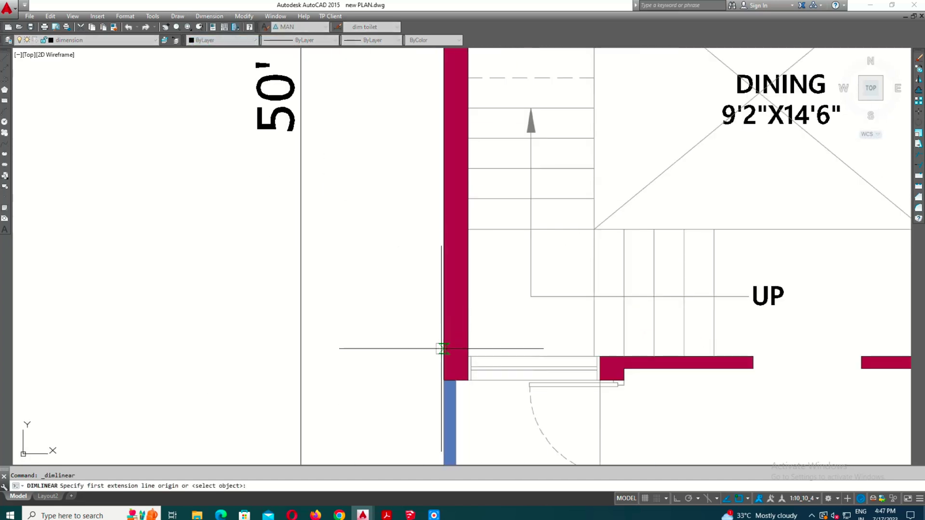
{"action": "scroll", "coordinate": [445, 380], "scroll_direction": "up", "scroll_amount": 4}
{"action": "left_click", "coordinate": [507, 317]}
{"action": "scroll", "coordinate": [337, 318], "scroll_direction": "down", "scroll_amount": 3}
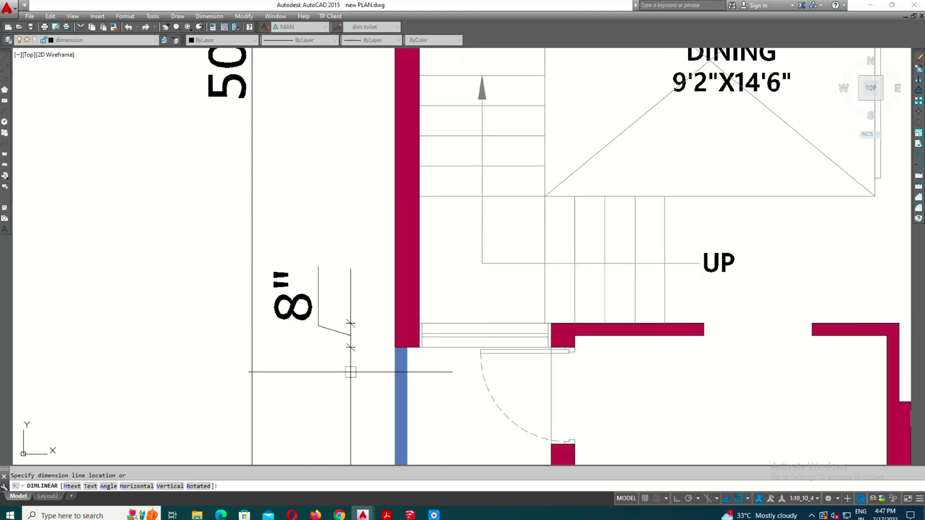
{"action": "left_click", "coordinate": [350, 372]}
Continue the chain up the left wall with 14'-6" and 4" dimensions.
{"action": "left_click", "coordinate": [209, 16]}
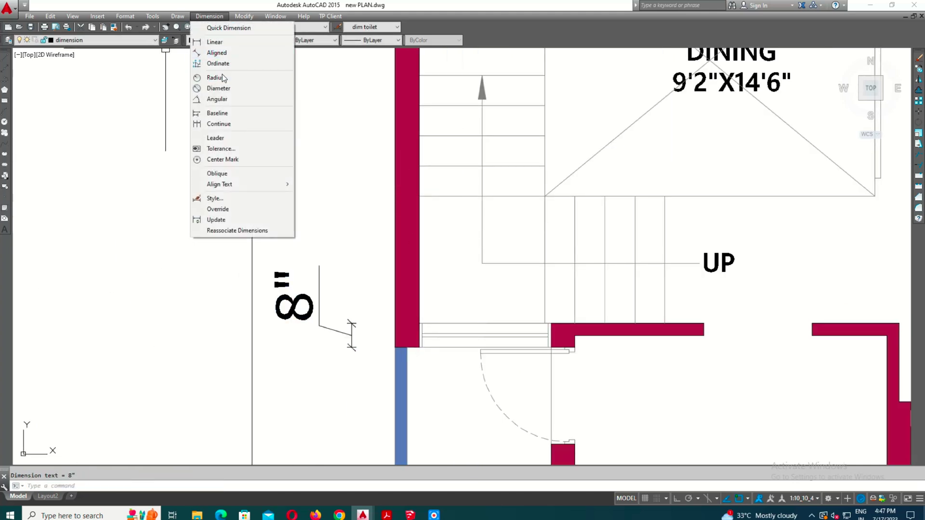
{"action": "left_click", "coordinate": [211, 125]}
{"action": "scroll", "coordinate": [289, 241], "scroll_direction": "down", "scroll_amount": 3}
{"action": "scroll", "coordinate": [289, 241], "scroll_direction": "down", "scroll_amount": 2}
{"action": "left_click", "coordinate": [366, 205]}
{"action": "scroll", "coordinate": [364, 201], "scroll_direction": "up", "scroll_amount": 3}
{"action": "scroll", "coordinate": [364, 201], "scroll_direction": "up", "scroll_amount": 3}
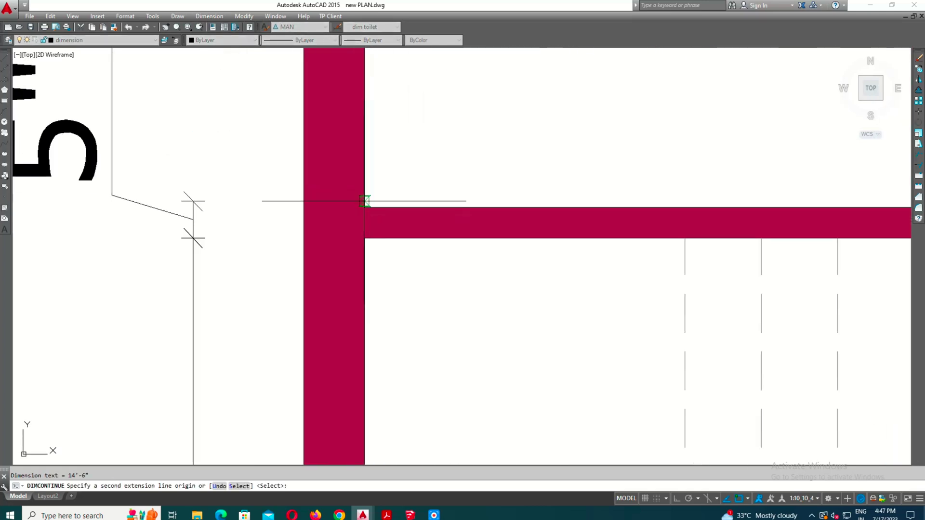
{"action": "left_click", "coordinate": [365, 201]}
{"action": "scroll", "coordinate": [341, 268], "scroll_direction": "down", "scroll_amount": 3}
{"action": "scroll", "coordinate": [322, 309], "scroll_direction": "up", "scroll_amount": 3}
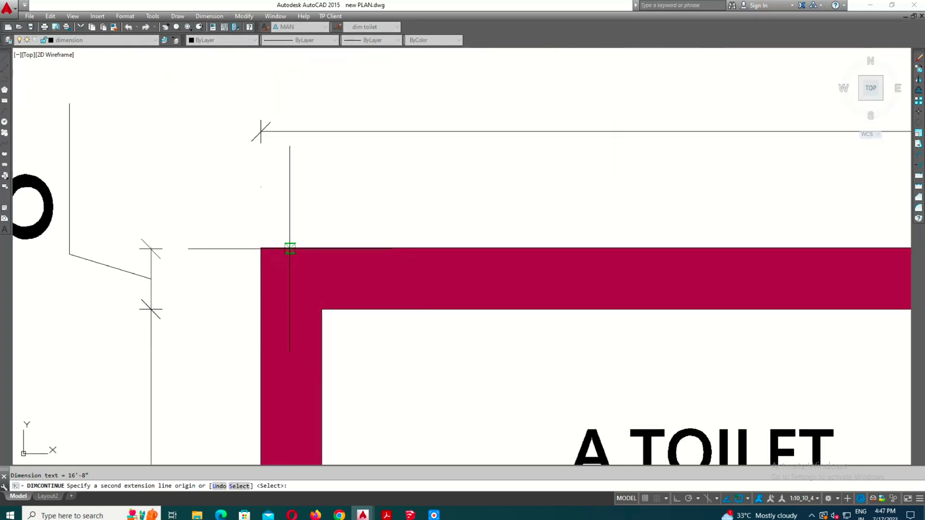
{"action": "key", "text": "Escape"}
Erase the stray magenta line from the plan copy.
{"action": "scroll", "coordinate": [367, 172], "scroll_direction": "down", "scroll_amount": 5}
{"action": "scroll", "coordinate": [378, 172], "scroll_direction": "up", "scroll_amount": 3}
{"action": "left_click", "coordinate": [341, 309]}
{"action": "type", "text": "e"}
{"action": "key", "text": "Return"}
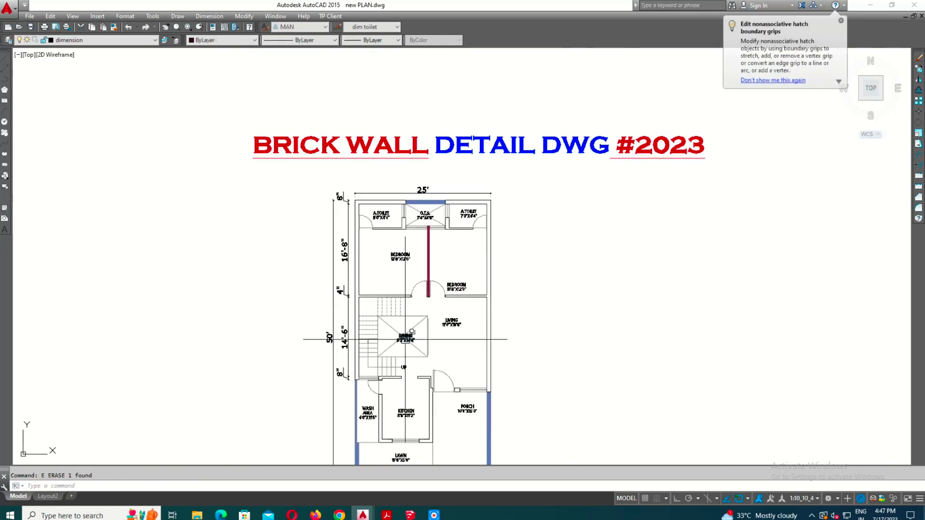
{"action": "scroll", "coordinate": [424, 230], "scroll_direction": "up", "scroll_amount": 5}
{"action": "scroll", "coordinate": [498, 254], "scroll_direction": "down", "scroll_amount": 3}
{"action": "scroll", "coordinate": [496, 256], "scroll_direction": "down", "scroll_amount": 1}
{"action": "scroll", "coordinate": [491, 260], "scroll_direction": "down", "scroll_amount": 3}
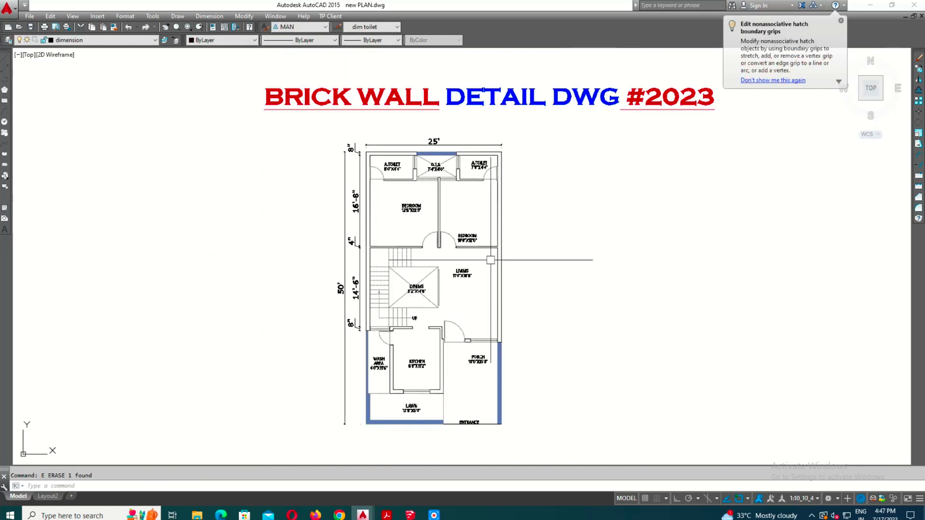
{"action": "scroll", "coordinate": [392, 378], "scroll_direction": "up", "scroll_amount": 4}
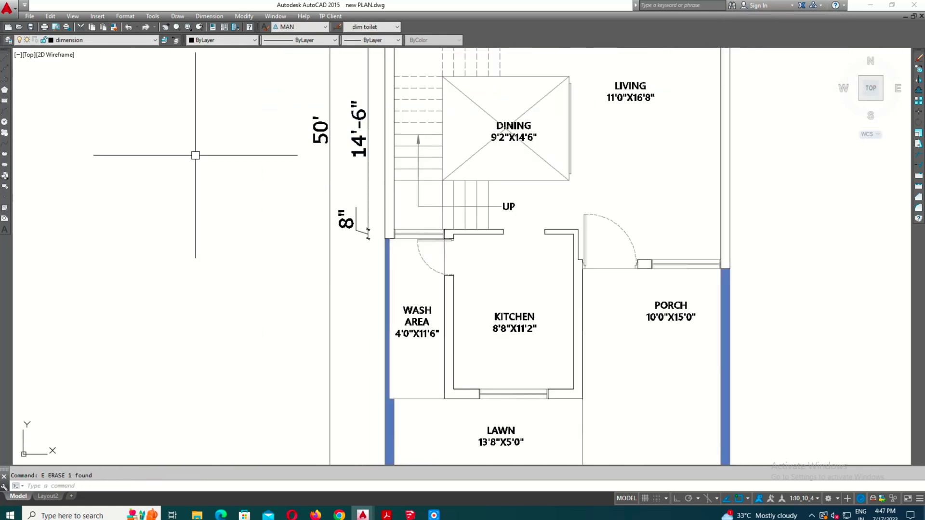
{"action": "left_click", "coordinate": [209, 16]}
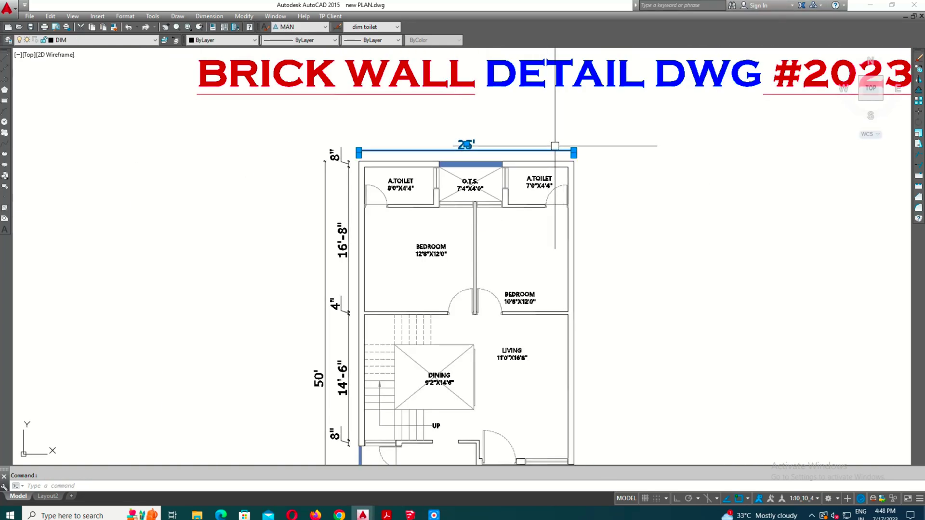
Dimension the top wall with a linear 8" then continued 8', 8", 7'-4", 8", 7' and 8".
{"action": "scroll", "coordinate": [509, 175], "scroll_direction": "up", "scroll_amount": 2}
{"action": "scroll", "coordinate": [639, 229], "scroll_direction": "down", "scroll_amount": 2}
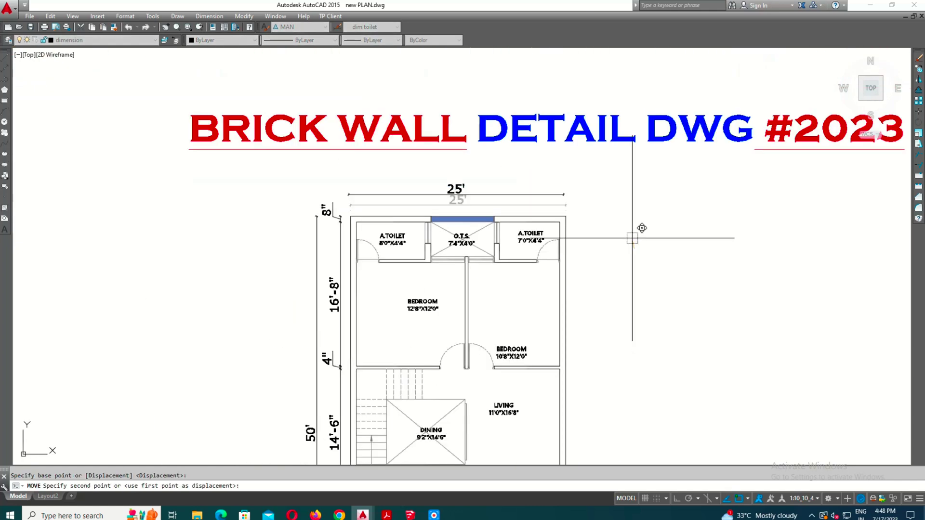
{"action": "left_click", "coordinate": [395, 204]}
{"action": "type", "text": "LI"}
{"action": "key", "text": "Return"}
{"action": "scroll", "coordinate": [343, 202], "scroll_direction": "up", "scroll_amount": 2}
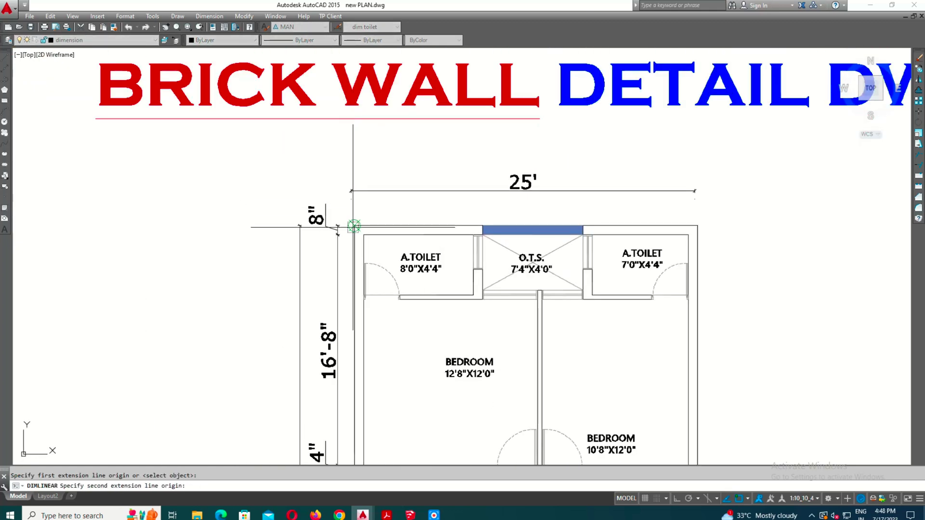
{"action": "left_click", "coordinate": [359, 201]}
{"action": "type", "text": "DCO"}
{"action": "key", "text": "Return"}
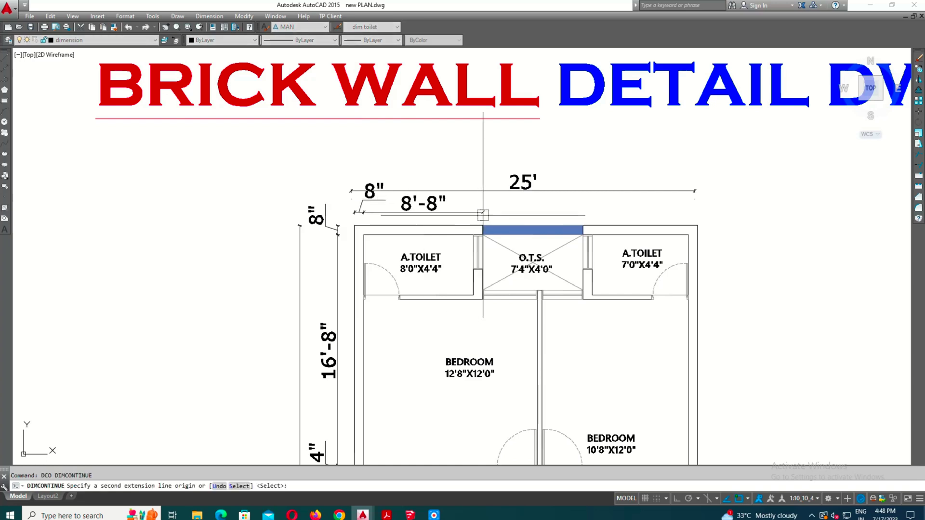
{"action": "scroll", "coordinate": [486, 232], "scroll_direction": "up", "scroll_amount": 2}
{"action": "scroll", "coordinate": [489, 212], "scroll_direction": "up", "scroll_amount": 2}
{"action": "scroll", "coordinate": [306, 223], "scroll_direction": "down", "scroll_amount": 1}
{"action": "scroll", "coordinate": [621, 232], "scroll_direction": "up", "scroll_amount": 2}
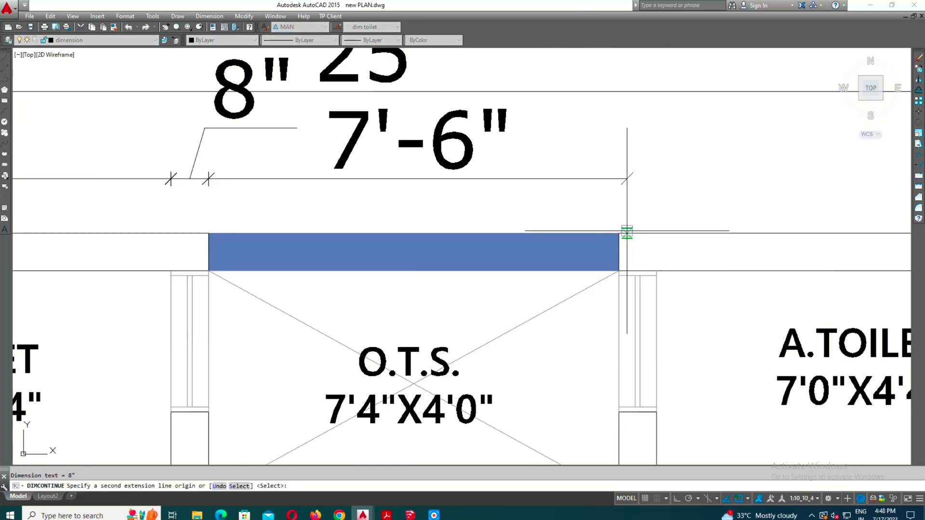
{"action": "left_click", "coordinate": [619, 234]}
{"action": "left_click", "coordinate": [656, 271]}
{"action": "scroll", "coordinate": [739, 262], "scroll_direction": "down", "scroll_amount": 4}
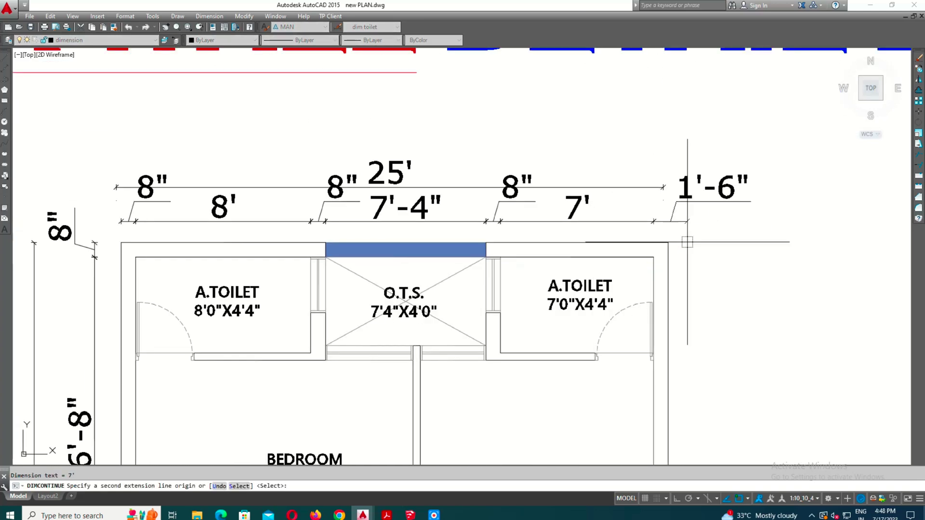
{"action": "key", "text": "Escape"}
Grip-stretch the 25' overall dimension to sit above the top chain.
{"action": "middle_click_drag", "start_coordinate": [637, 194], "coordinate": [630, 181]}
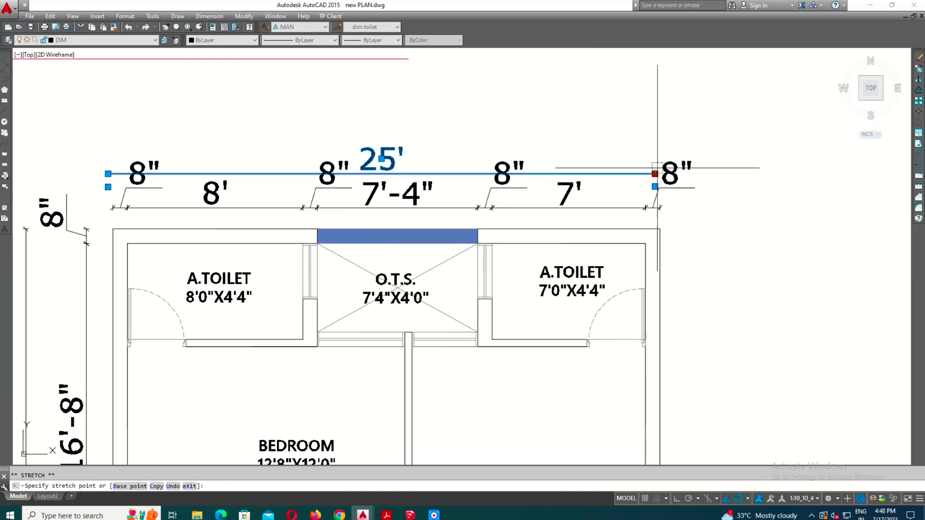
{"action": "left_click", "coordinate": [658, 168]}
{"action": "scroll", "coordinate": [658, 159], "scroll_direction": "up", "scroll_amount": 5}
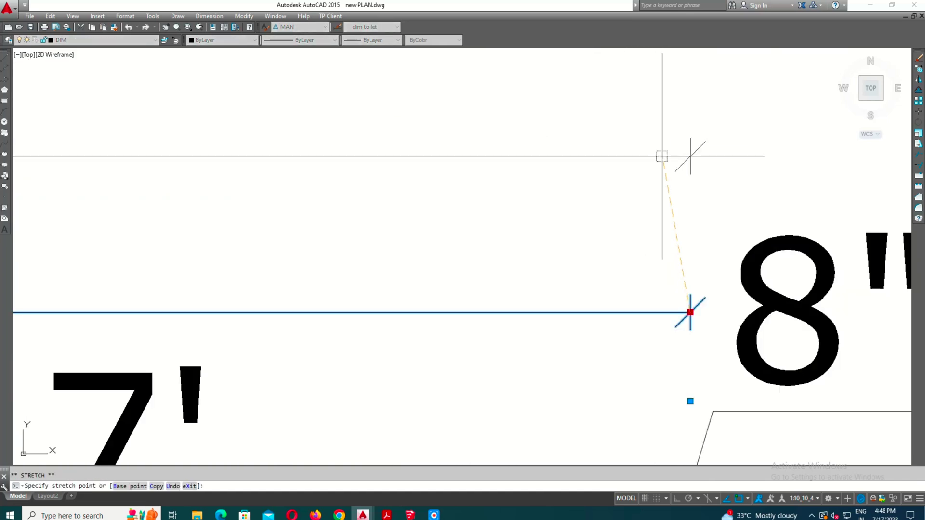
{"action": "scroll", "coordinate": [661, 159], "scroll_direction": "down", "scroll_amount": 3}
{"action": "left_click", "coordinate": [656, 150]}
{"action": "key", "text": "Escape"}
{"action": "scroll", "coordinate": [669, 233], "scroll_direction": "down", "scroll_amount": 2}
{"action": "scroll", "coordinate": [669, 233], "scroll_direction": "down", "scroll_amount": 3}
{"action": "scroll", "coordinate": [527, 207], "scroll_direction": "down", "scroll_amount": 2}
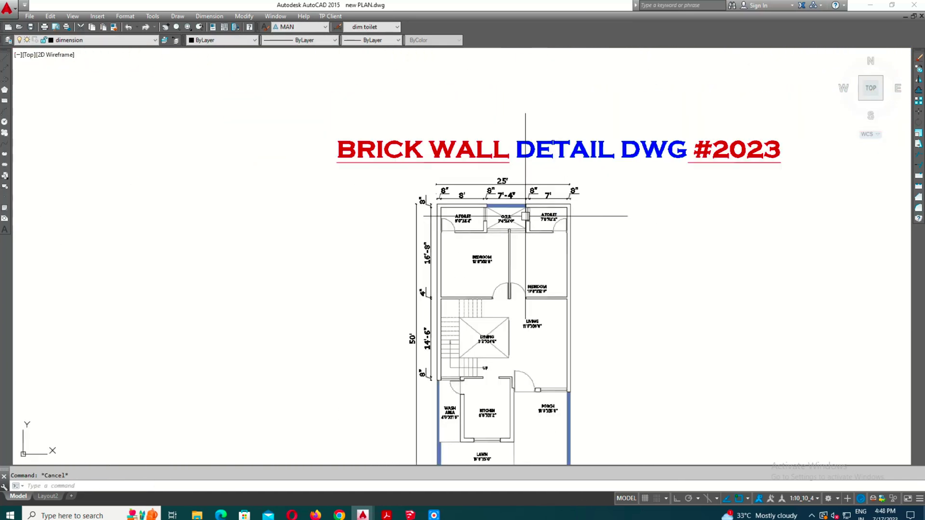
{"action": "scroll", "coordinate": [527, 207], "scroll_direction": "up", "scroll_amount": 1}
{"action": "scroll", "coordinate": [616, 262], "scroll_direction": "up", "scroll_amount": 2}
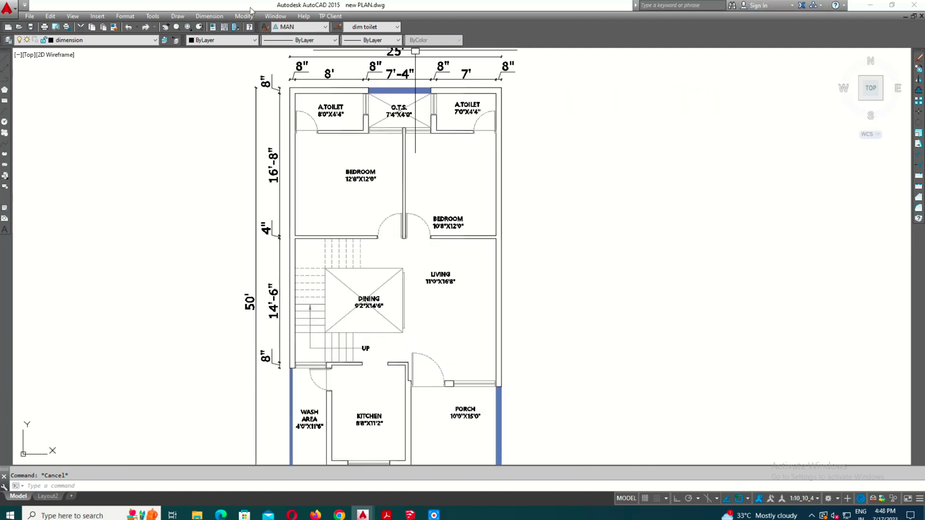
Add a linear 8" dimension for the right toilet wall.
{"action": "left_click", "coordinate": [209, 16]}
{"action": "left_click", "coordinate": [211, 41]}
{"action": "scroll", "coordinate": [491, 90], "scroll_direction": "up", "scroll_amount": 8}
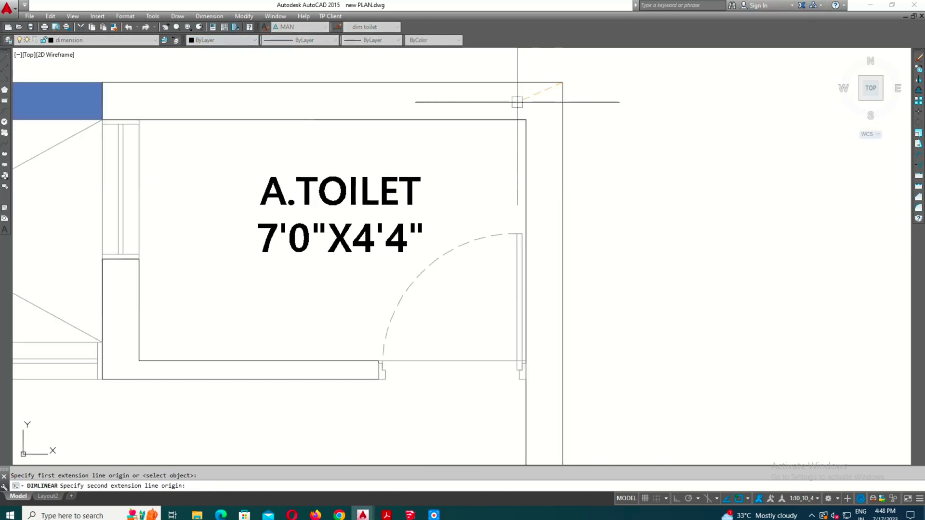
{"action": "left_click", "coordinate": [623, 101]}
Continue the right-wall chain with 4", 16'-8" and 8" dimensions.
{"action": "left_click", "coordinate": [209, 16]}
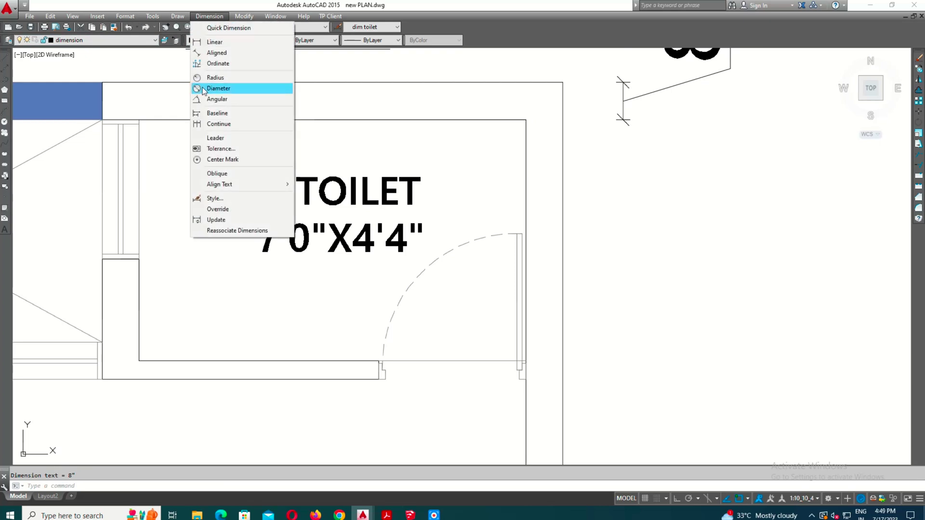
{"action": "left_click", "coordinate": [214, 123]}
{"action": "scroll", "coordinate": [512, 141], "scroll_direction": "down", "scroll_amount": 3}
{"action": "scroll", "coordinate": [512, 140], "scroll_direction": "up", "scroll_amount": 5}
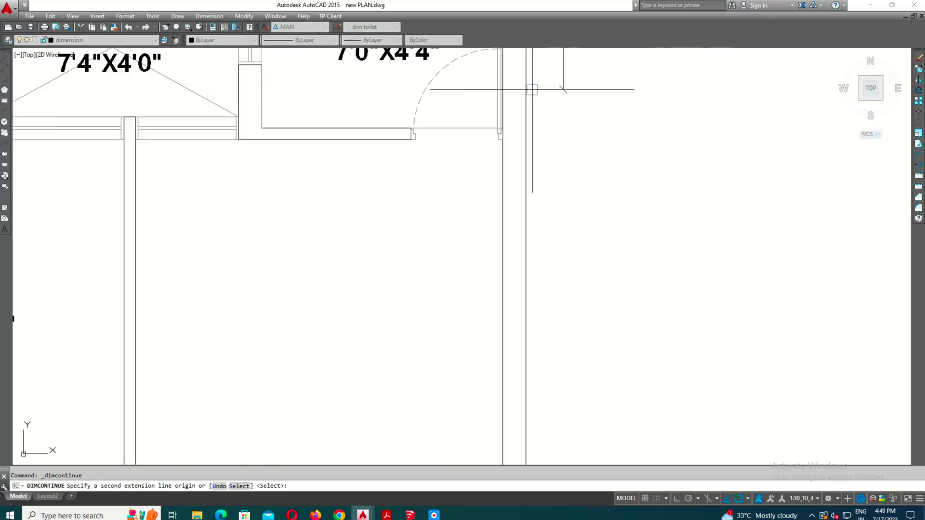
{"action": "scroll", "coordinate": [502, 161], "scroll_direction": "up", "scroll_amount": 3}
{"action": "left_click", "coordinate": [496, 210]}
{"action": "scroll", "coordinate": [496, 210], "scroll_direction": "down", "scroll_amount": 4}
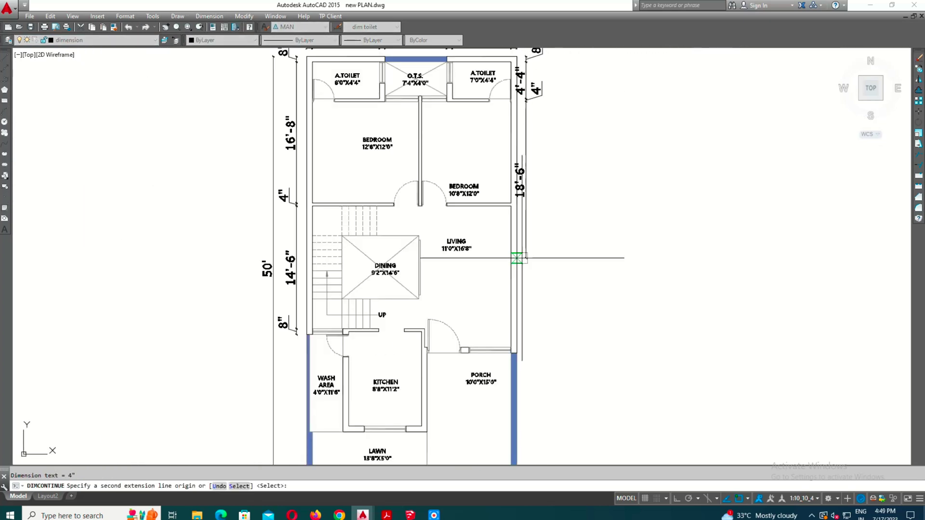
{"action": "scroll", "coordinate": [539, 226], "scroll_direction": "up", "scroll_amount": 5}
{"action": "left_click", "coordinate": [534, 243]}
{"action": "scroll", "coordinate": [535, 243], "scroll_direction": "down", "scroll_amount": 4}
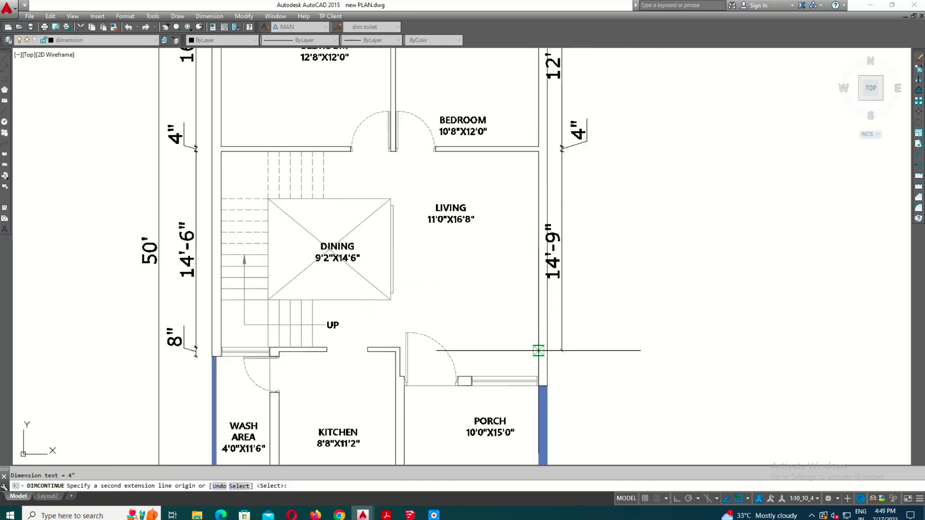
{"action": "scroll", "coordinate": [537, 351], "scroll_direction": "up", "scroll_amount": 5}
{"action": "scroll", "coordinate": [517, 338], "scroll_direction": "up", "scroll_amount": 3}
{"action": "left_click", "coordinate": [517, 339]}
{"action": "scroll", "coordinate": [517, 338], "scroll_direction": "down", "scroll_amount": 2}
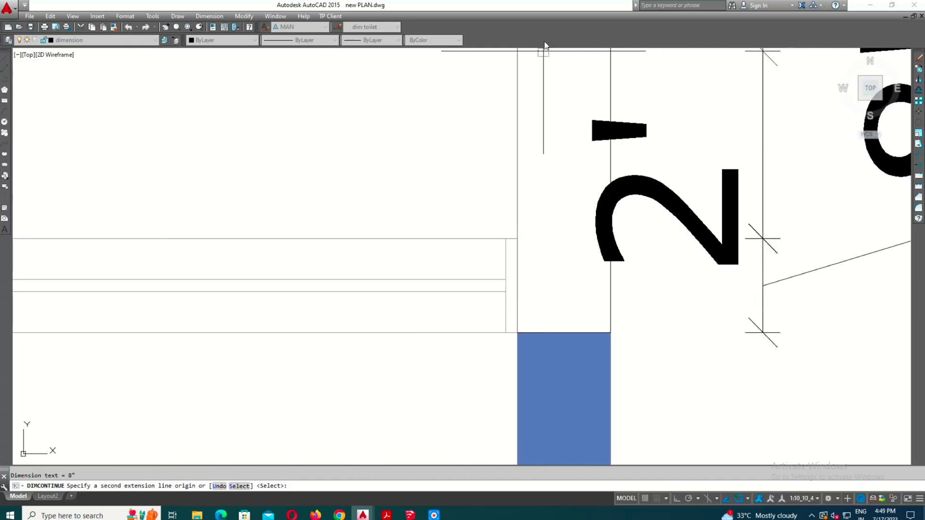
{"action": "scroll", "coordinate": [517, 339], "scroll_direction": "down", "scroll_amount": 2}
{"action": "scroll", "coordinate": [581, 266], "scroll_direction": "up", "scroll_amount": 4}
{"action": "key", "text": "Escape"}
Select the right-side dimension chain to move it, then cancel, leaving it in place.
{"action": "scroll", "coordinate": [572, 255], "scroll_direction": "down", "scroll_amount": 3}
{"action": "left_click", "coordinate": [602, 274]}
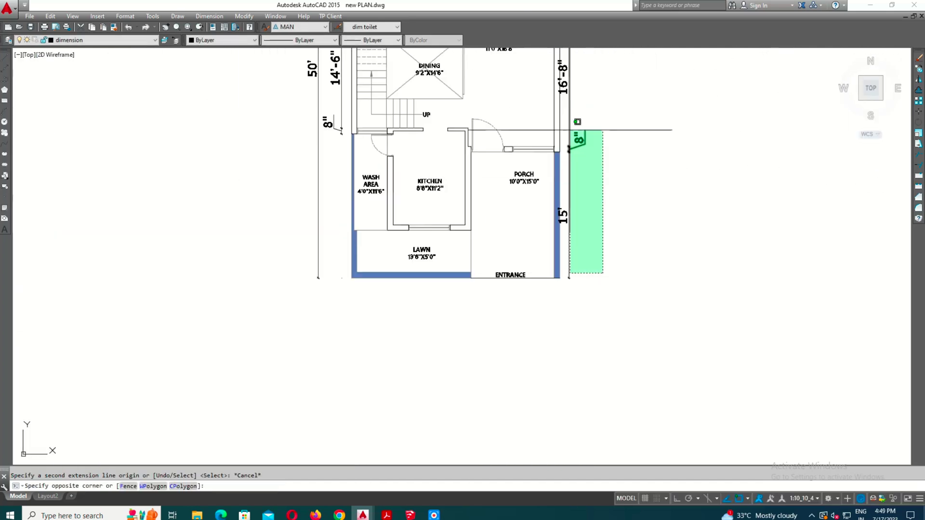
{"action": "scroll", "coordinate": [553, 275], "scroll_direction": "down", "scroll_amount": 2}
{"action": "scroll", "coordinate": [543, 274], "scroll_direction": "up", "scroll_amount": 3}
{"action": "left_click", "coordinate": [582, 245]}
{"action": "left_click", "coordinate": [561, 82]}
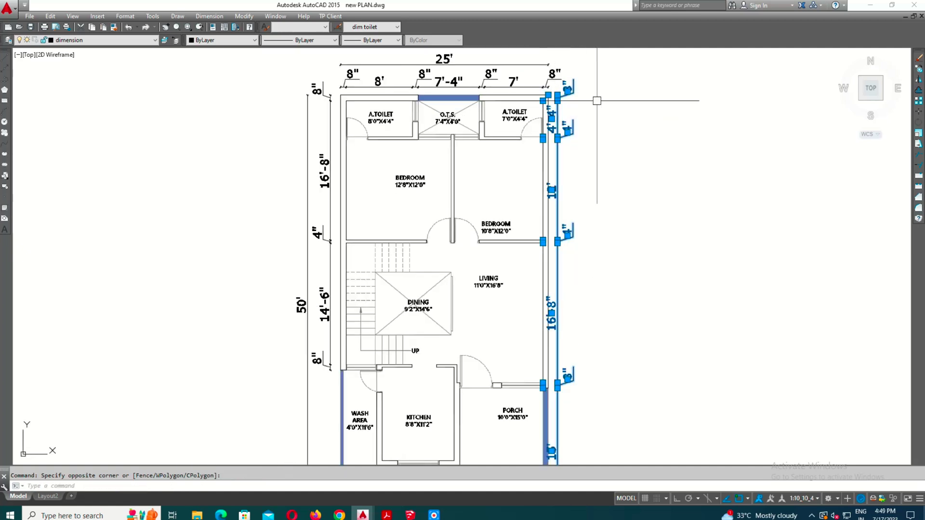
{"action": "scroll", "coordinate": [596, 97], "scroll_direction": "up", "scroll_amount": 3}
{"action": "type", "text": "m"}
{"action": "key", "text": "Return"}
{"action": "left_click", "coordinate": [609, 118]}
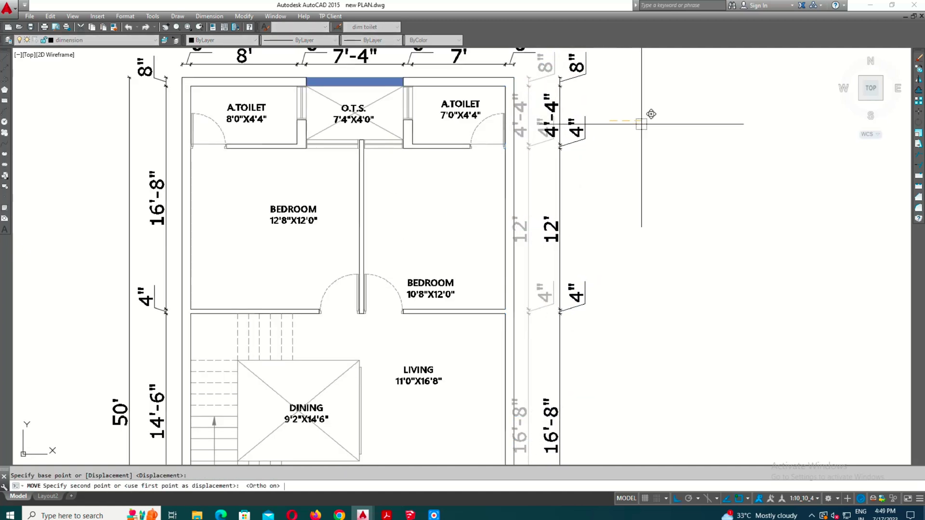
{"action": "key", "text": "Escape"}
{"action": "scroll", "coordinate": [548, 229], "scroll_direction": "down", "scroll_amount": 5}
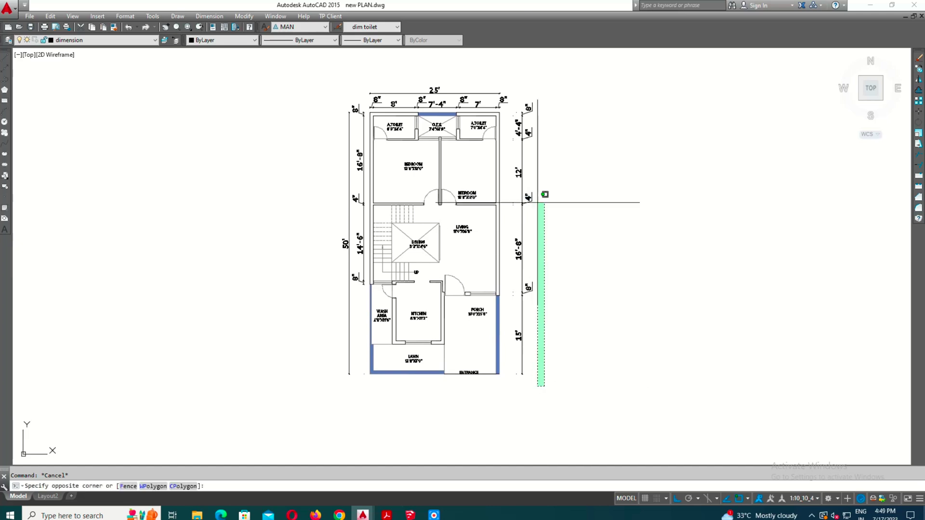
{"action": "left_click", "coordinate": [538, 203]}
{"action": "scroll", "coordinate": [573, 120], "scroll_direction": "up", "scroll_amount": 3}
{"action": "type", "text": "m"}
{"action": "key", "text": "Return"}
{"action": "left_click", "coordinate": [636, 144]}
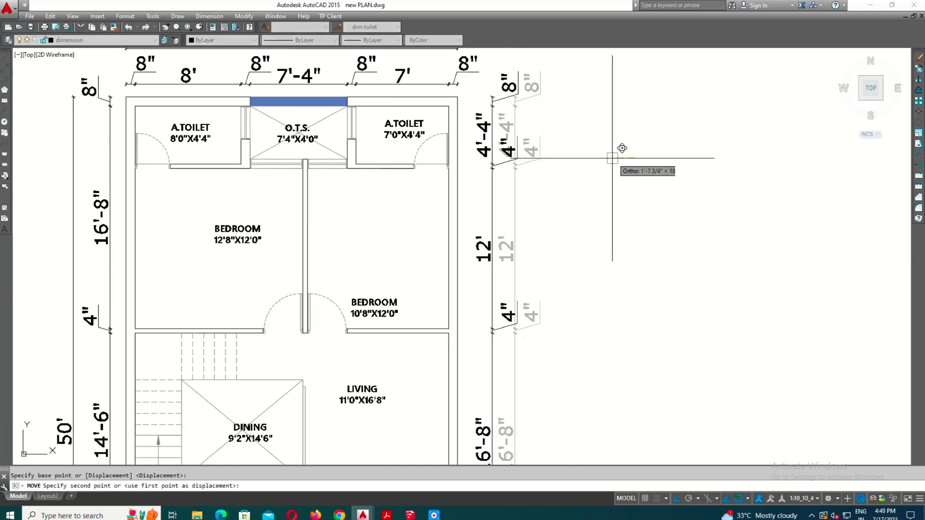
{"action": "key", "text": "Escape"}
Add the overall 50' vertical dimension from the plan's top-right corner beside the chain.
{"action": "type", "text": "li"}
{"action": "key", "text": "Return"}
{"action": "scroll", "coordinate": [482, 96], "scroll_direction": "up", "scroll_amount": 1}
{"action": "left_click", "coordinate": [454, 94]}
{"action": "scroll", "coordinate": [475, 200], "scroll_direction": "down", "scroll_amount": 5}
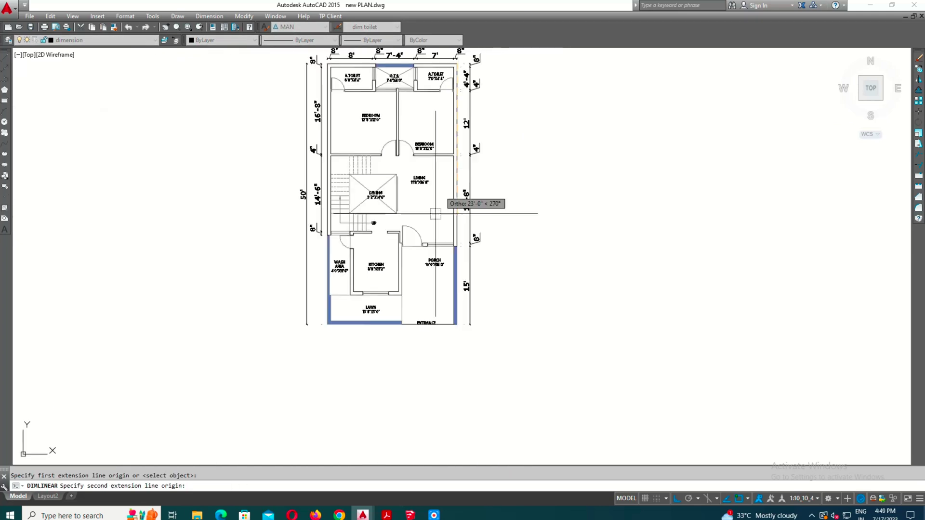
{"action": "scroll", "coordinate": [468, 339], "scroll_direction": "up", "scroll_amount": 4}
{"action": "scroll", "coordinate": [547, 294], "scroll_direction": "down", "scroll_amount": 3}
{"action": "left_click", "coordinate": [535, 303]}
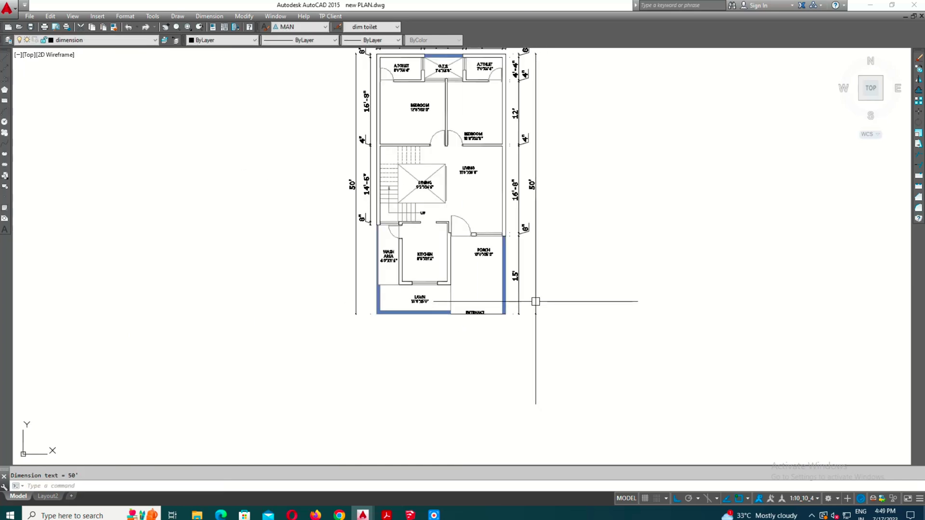
{"action": "key", "text": "Escape"}
{"action": "scroll", "coordinate": [532, 207], "scroll_direction": "up", "scroll_amount": 2}
{"action": "scroll", "coordinate": [476, 143], "scroll_direction": "up", "scroll_amount": 2}
{"action": "scroll", "coordinate": [476, 143], "scroll_direction": "down", "scroll_amount": 2}
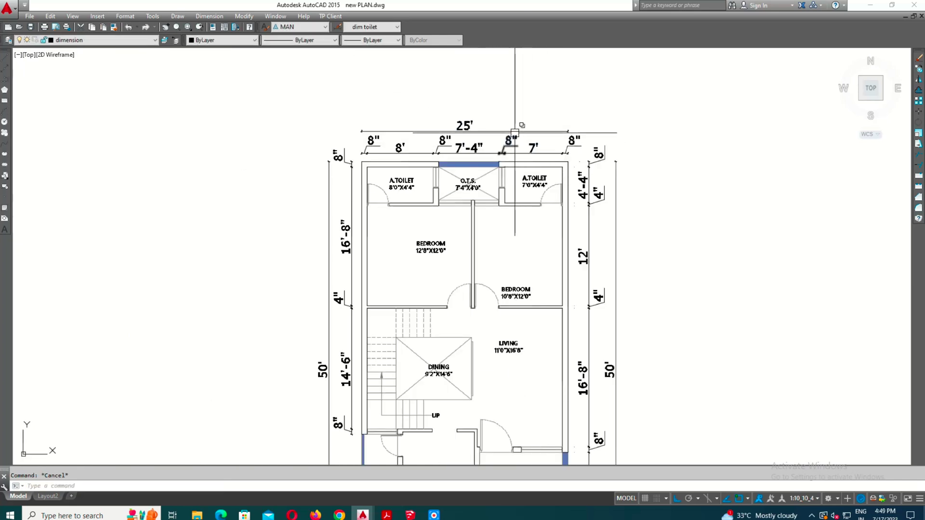
Dimension the bottom lawn wall and adjust the dimension to read 13'-8".
{"action": "left_click", "coordinate": [486, 128]}
{"action": "scroll", "coordinate": [434, 211], "scroll_direction": "down", "scroll_amount": 2}
{"action": "scroll", "coordinate": [512, 328], "scroll_direction": "up", "scroll_amount": 4}
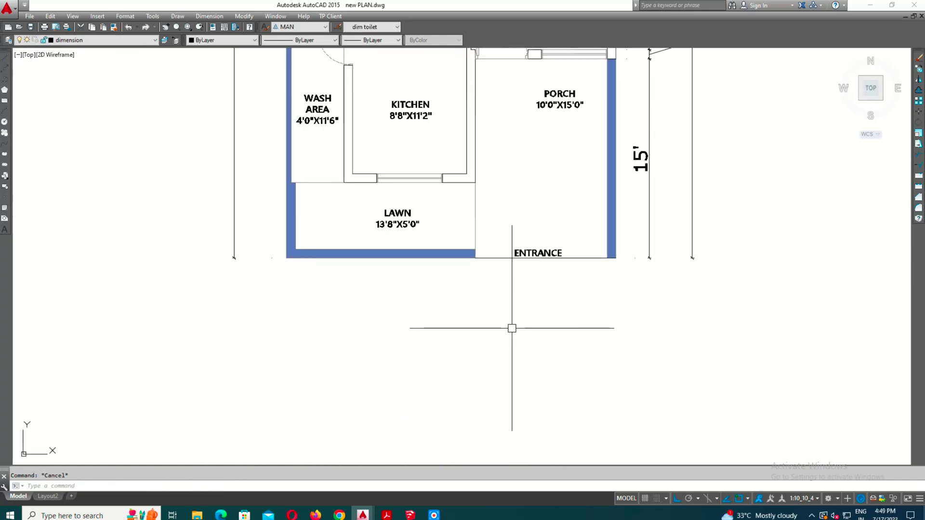
{"action": "type", "text": "DLI"}
{"action": "key", "text": "Return"}
{"action": "scroll", "coordinate": [329, 280], "scroll_direction": "up", "scroll_amount": 2}
{"action": "left_click", "coordinate": [543, 244]}
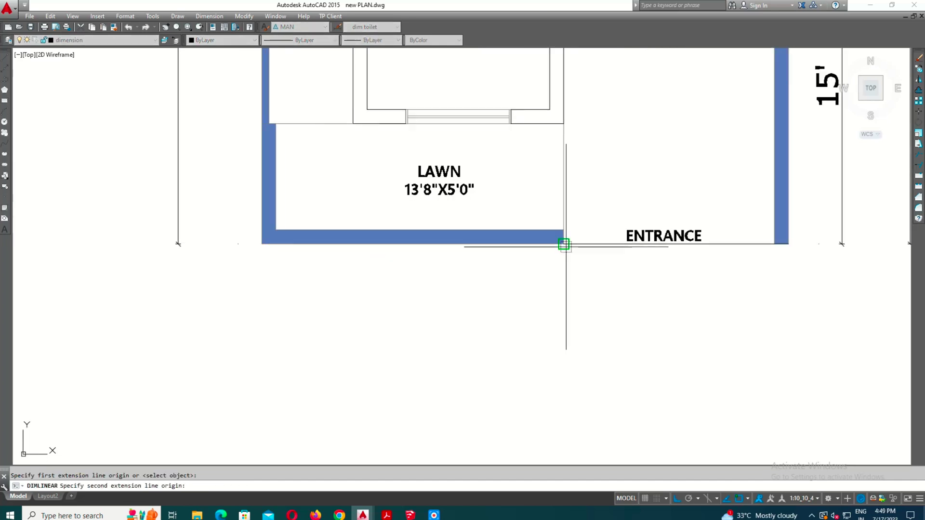
{"action": "left_click", "coordinate": [564, 244]}
{"action": "left_click", "coordinate": [564, 286]}
{"action": "type", "text": "DCO"}
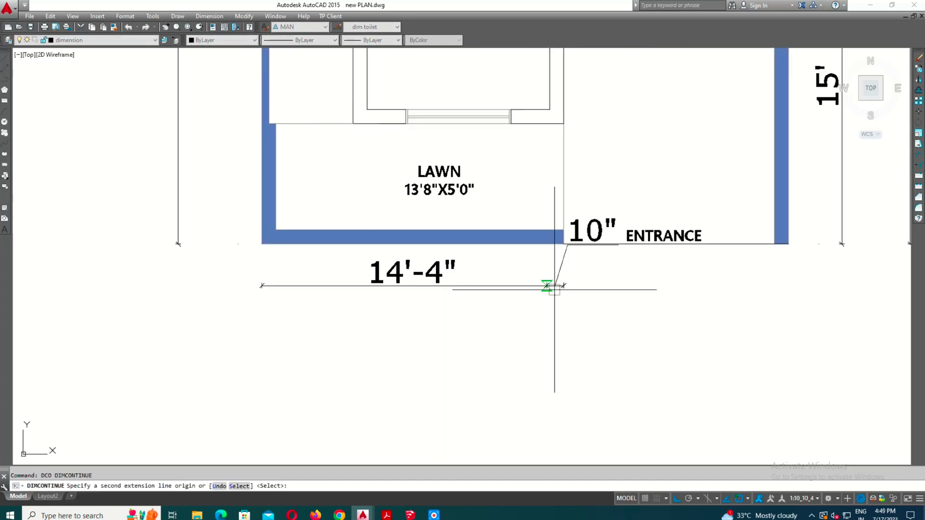
{"action": "scroll", "coordinate": [839, 232], "scroll_direction": "up", "scroll_amount": 2}
{"action": "key", "text": "Escape"}
{"action": "scroll", "coordinate": [834, 180], "scroll_direction": "down", "scroll_amount": 3}
{"action": "scroll", "coordinate": [495, 267], "scroll_direction": "up", "scroll_amount": 2}
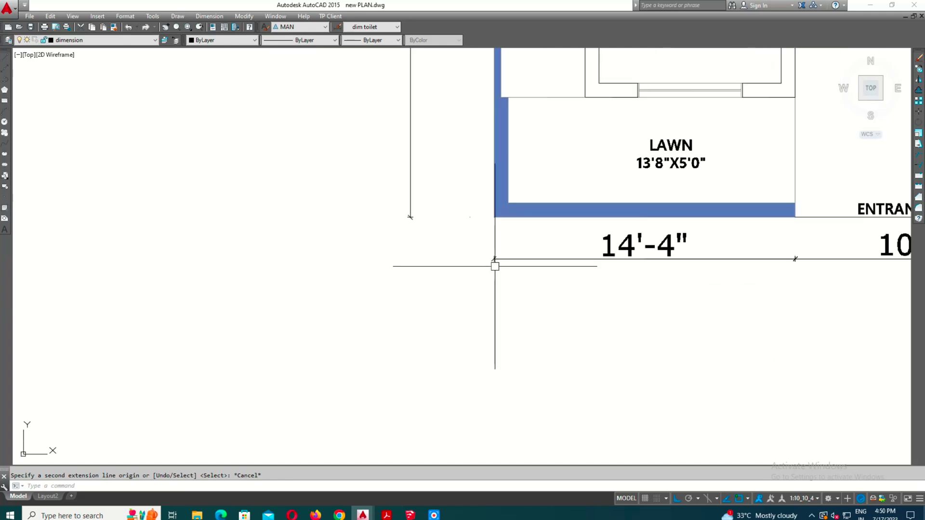
{"action": "left_click", "coordinate": [507, 203]}
{"action": "key", "text": "Escape"}
Add the overall 25' linear dimension below the bottom wall.
{"action": "type", "text": "li"}
{"action": "key", "text": "Return"}
{"action": "scroll", "coordinate": [496, 217], "scroll_direction": "up", "scroll_amount": 2}
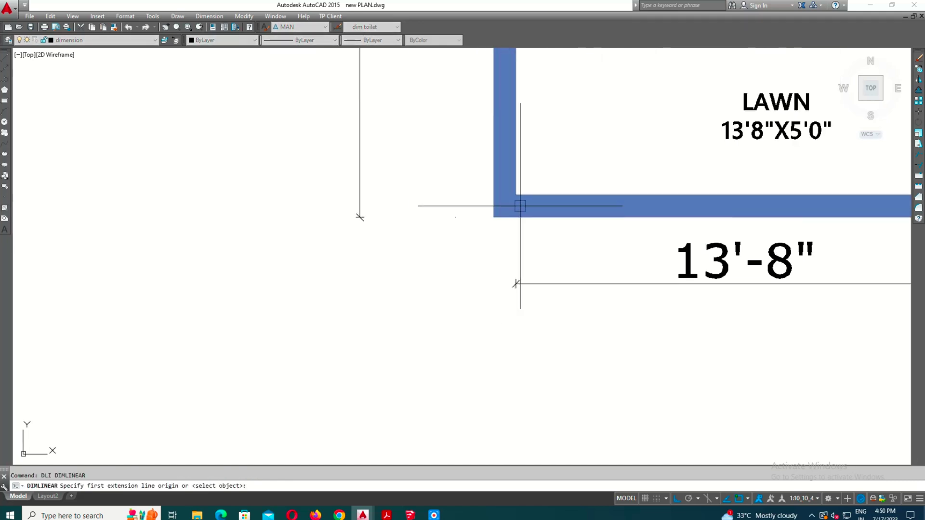
{"action": "scroll", "coordinate": [512, 284], "scroll_direction": "up", "scroll_amount": 2}
{"action": "scroll", "coordinate": [523, 283], "scroll_direction": "up", "scroll_amount": 1}
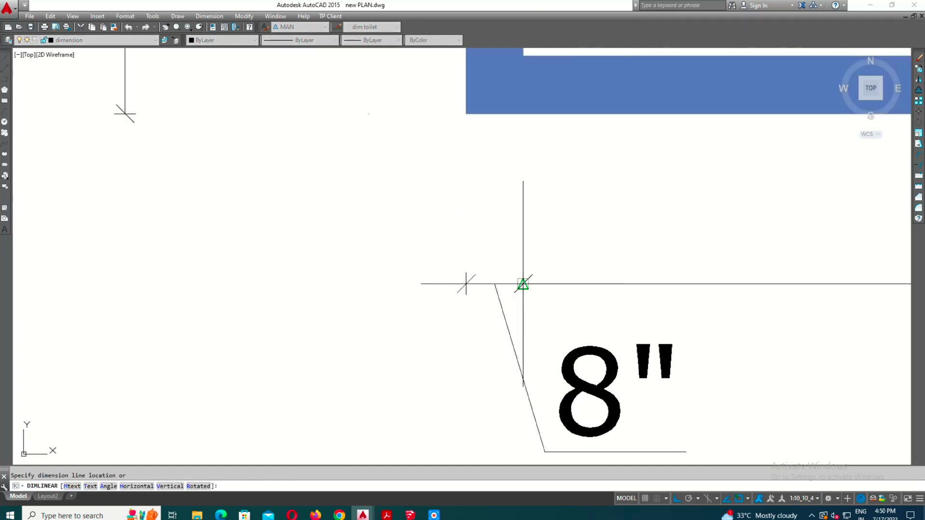
{"action": "key", "text": "Escape"}
{"action": "scroll", "coordinate": [522, 281], "scroll_direction": "down", "scroll_amount": 4}
{"action": "type", "text": "i"}
{"action": "key", "text": "Return"}
{"action": "middle_click_drag", "start_coordinate": [434, 221], "coordinate": [380, 208]}
{"action": "left_click", "coordinate": [370, 212]}
{"action": "scroll", "coordinate": [453, 212], "scroll_direction": "down", "scroll_amount": 3}
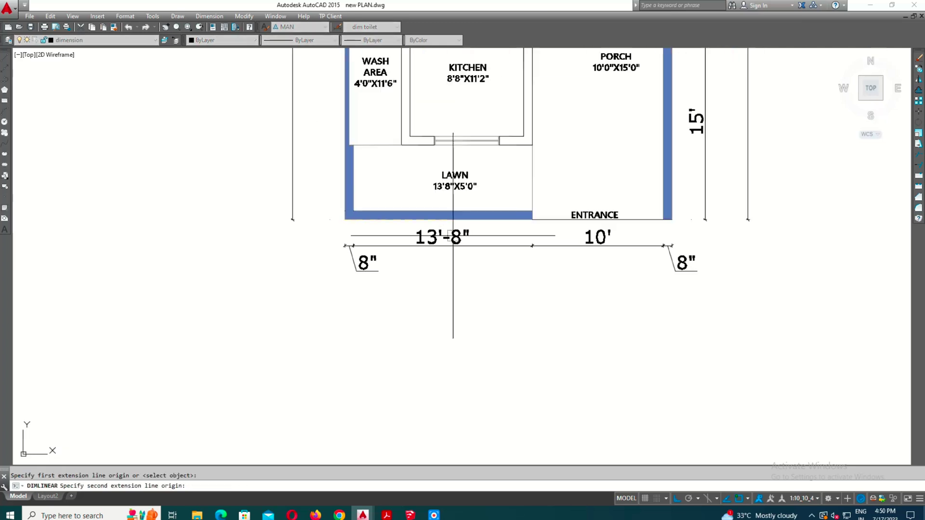
{"action": "scroll", "coordinate": [656, 224], "scroll_direction": "up", "scroll_amount": 3}
{"action": "left_click", "coordinate": [631, 310]}
{"action": "scroll", "coordinate": [657, 305], "scroll_direction": "down", "scroll_amount": 4}
{"action": "left_click", "coordinate": [663, 304]}
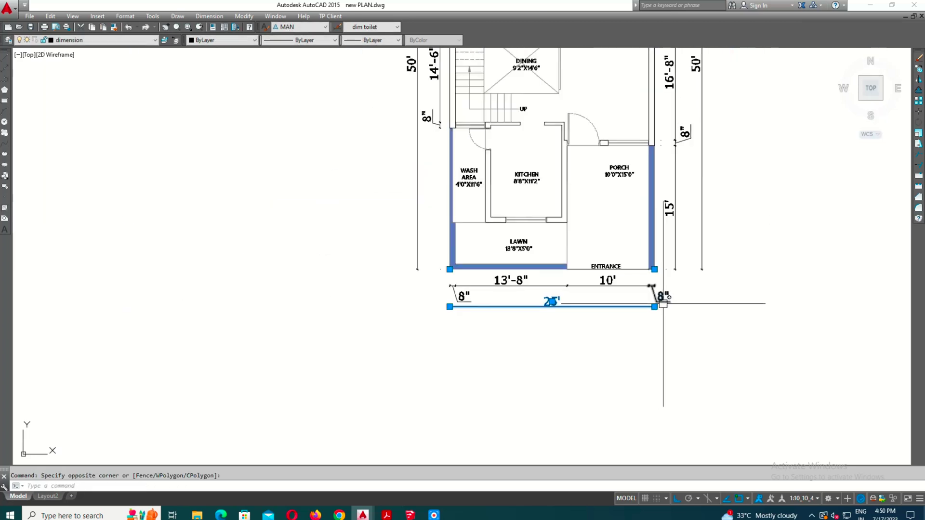
Keep 'dimension' as the current layer and window-select the bottom dimensions.
{"action": "left_click", "coordinate": [102, 40]}
{"action": "left_click", "coordinate": [92, 188]}
{"action": "left_click", "coordinate": [692, 320]}
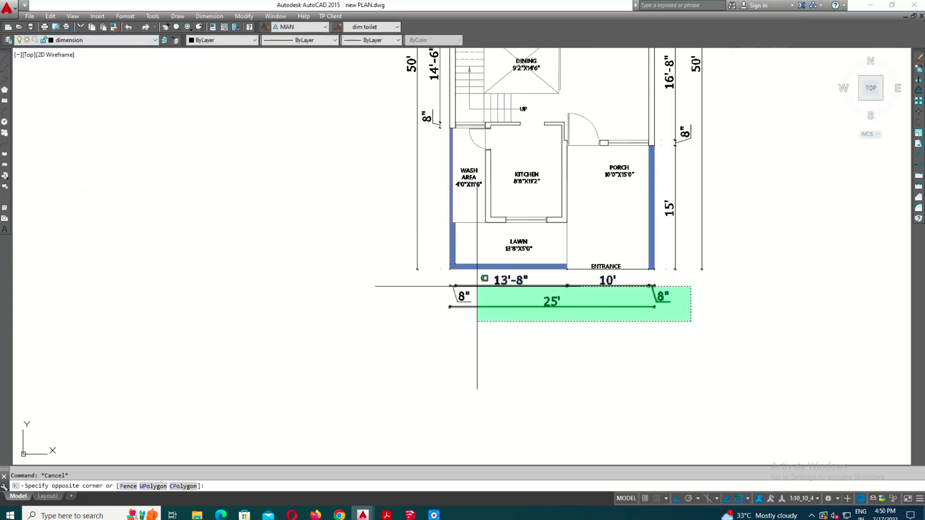
{"action": "left_click", "coordinate": [420, 277]}
{"action": "scroll", "coordinate": [431, 277], "scroll_direction": "down", "scroll_amount": 4}
{"action": "scroll", "coordinate": [418, 95], "scroll_direction": "up", "scroll_amount": 3}
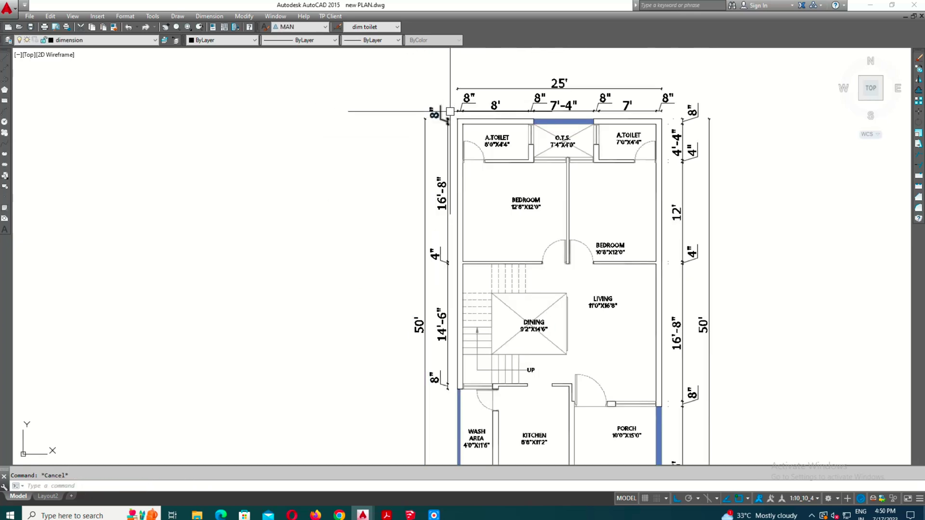
{"action": "scroll", "coordinate": [418, 144], "scroll_direction": "down", "scroll_amount": 3}
Select the left, right and top dimensions too and put them on the dimension layer.
{"action": "left_click", "coordinate": [442, 118]}
{"action": "left_click", "coordinate": [414, 260]}
{"action": "scroll", "coordinate": [510, 316], "scroll_direction": "up", "scroll_amount": 3}
{"action": "left_click", "coordinate": [583, 299]}
{"action": "left_click", "coordinate": [379, 266]}
{"action": "left_click", "coordinate": [634, 259]}
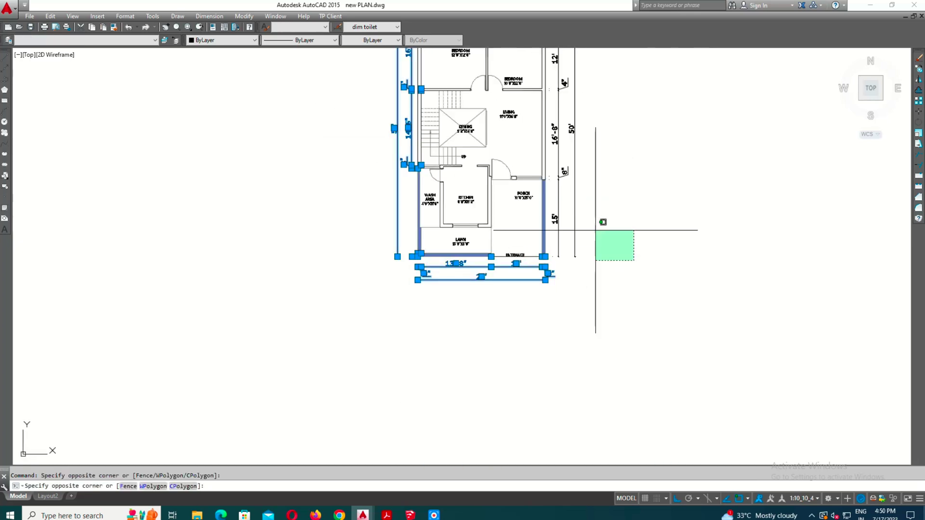
{"action": "scroll", "coordinate": [593, 193], "scroll_direction": "down", "scroll_amount": 2}
{"action": "left_click", "coordinate": [580, 82]}
{"action": "scroll", "coordinate": [583, 72], "scroll_direction": "up", "scroll_amount": 4}
{"action": "left_click", "coordinate": [372, 115]}
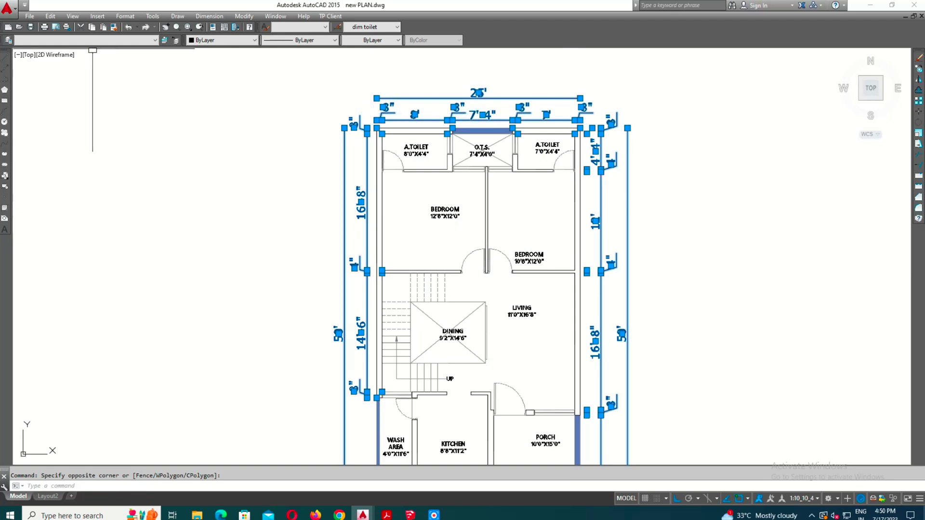
{"action": "left_click", "coordinate": [84, 40]}
{"action": "left_click", "coordinate": [97, 100]}
{"action": "key", "text": "Escape"}
{"action": "middle_click_drag", "start_coordinate": [563, 228], "coordinate": [555, 131]}
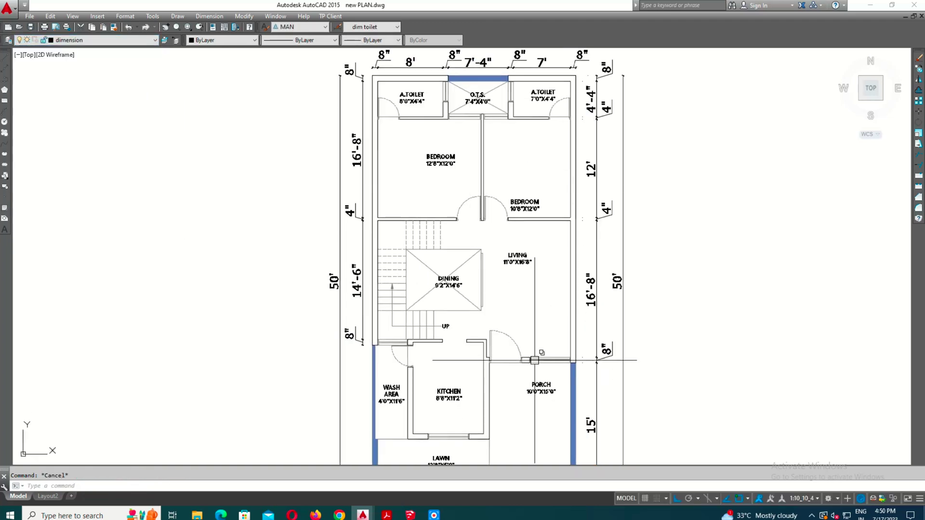
{"action": "scroll", "coordinate": [395, 380], "scroll_direction": "up", "scroll_amount": 2}
Add a 2'-6" dimension in the lawn and move the LAWN label below it.
{"action": "key", "text": "Return"}
{"action": "middle_click_drag", "start_coordinate": [516, 349], "coordinate": [479, 293]}
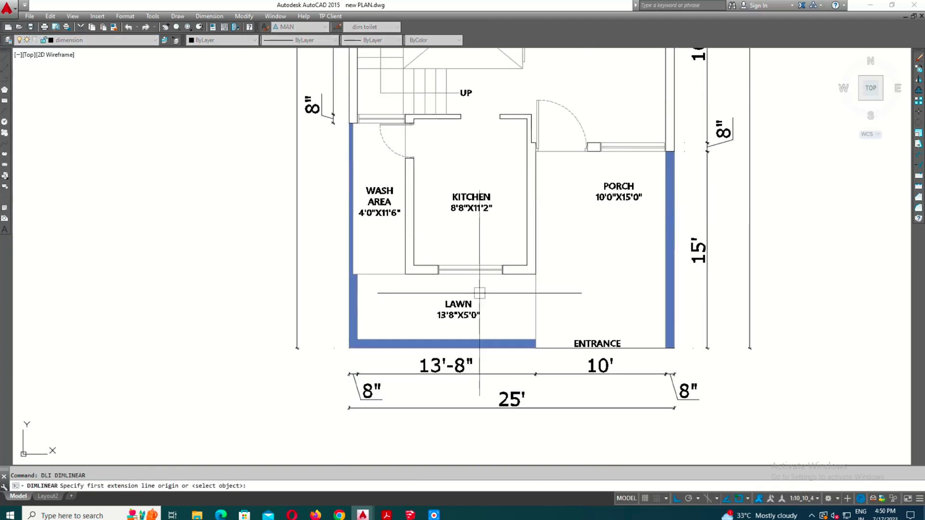
{"action": "scroll", "coordinate": [411, 276], "scroll_direction": "up", "scroll_amount": 2}
{"action": "left_click", "coordinate": [398, 271]}
{"action": "scroll", "coordinate": [453, 270], "scroll_direction": "up", "scroll_amount": 2}
{"action": "left_click", "coordinate": [455, 271]}
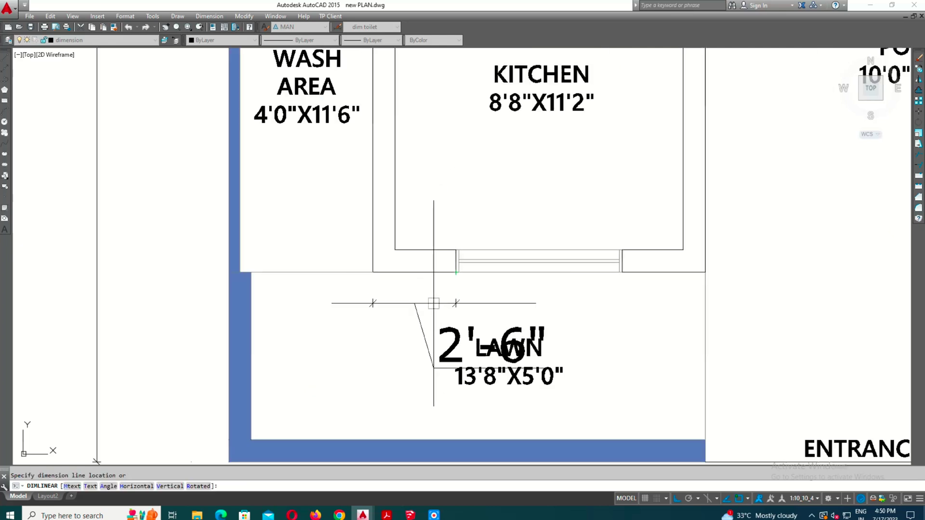
{"action": "left_click", "coordinate": [427, 298]}
{"action": "middle_click_drag", "start_coordinate": [547, 348], "coordinate": [525, 271]}
{"action": "left_click", "coordinate": [515, 307]}
{"action": "left_click", "coordinate": [548, 291]}
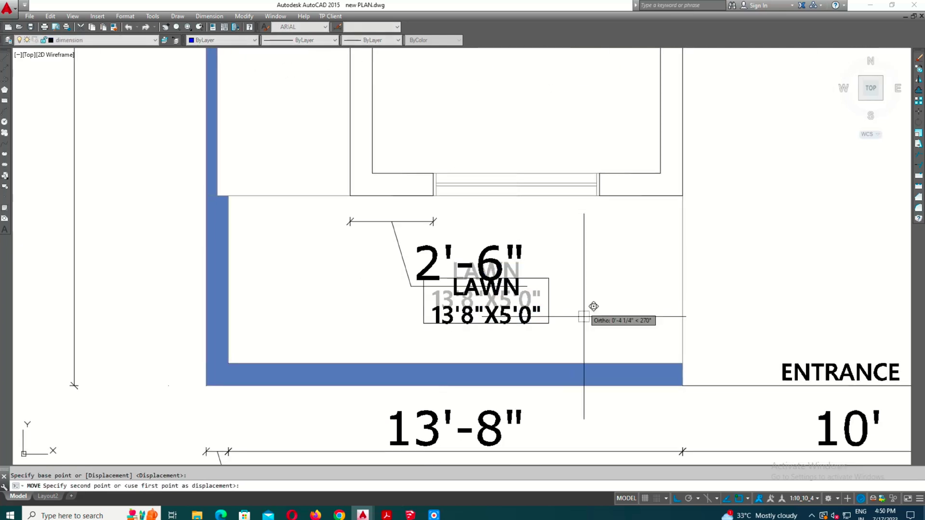
{"action": "left_click", "coordinate": [609, 308]}
Continue the chain with 5' and 2'-6" dimensions, lining the 5' up with the 2'-6" ones.
{"action": "type", "text": "dco"}
{"action": "key", "text": "Return"}
{"action": "left_click", "coordinate": [600, 196]}
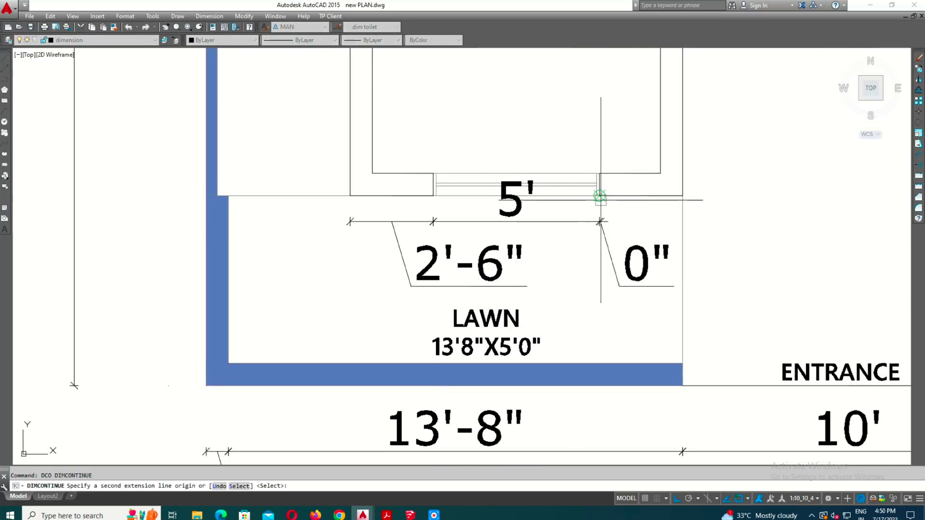
{"action": "left_click", "coordinate": [682, 196]}
{"action": "key", "text": "Escape"}
{"action": "left_click", "coordinate": [605, 215]}
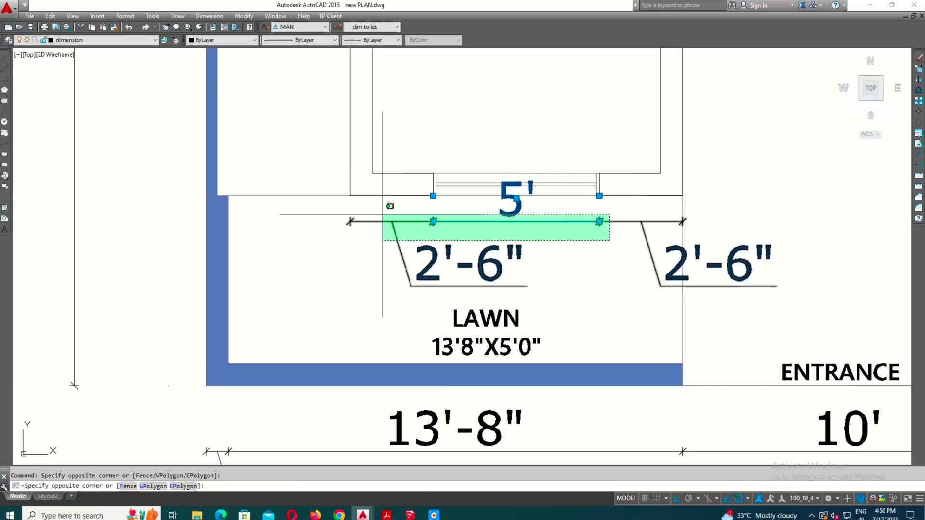
{"action": "left_click", "coordinate": [392, 240]}
{"action": "left_click", "coordinate": [599, 222]}
{"action": "left_click", "coordinate": [433, 222]}
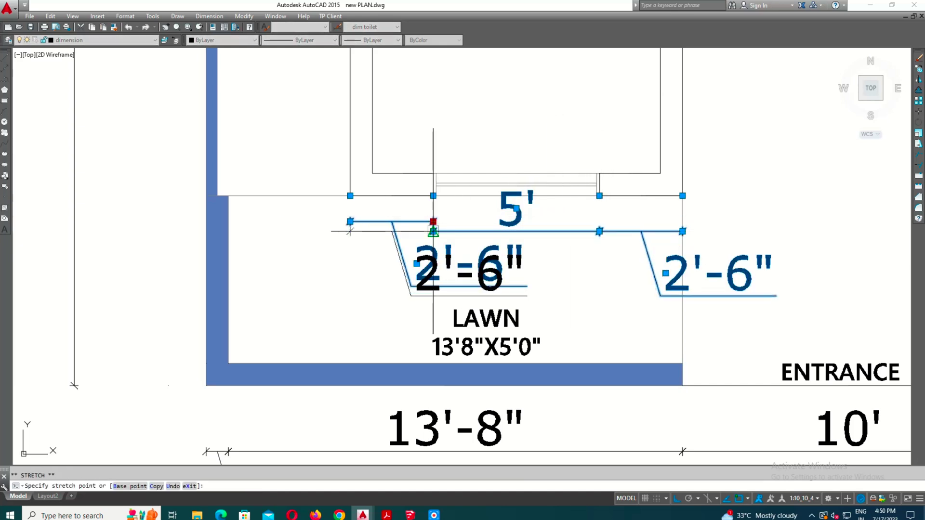
{"action": "key", "text": "Escape"}
Add a vertical 8" wall dimension at the kitchen's right wall corner.
{"action": "middle_click_drag", "start_coordinate": [612, 233], "coordinate": [499, 298]}
{"action": "type", "text": "d"}
{"action": "key", "text": "Return"}
{"action": "scroll", "coordinate": [500, 299], "scroll_direction": "up", "scroll_amount": 2}
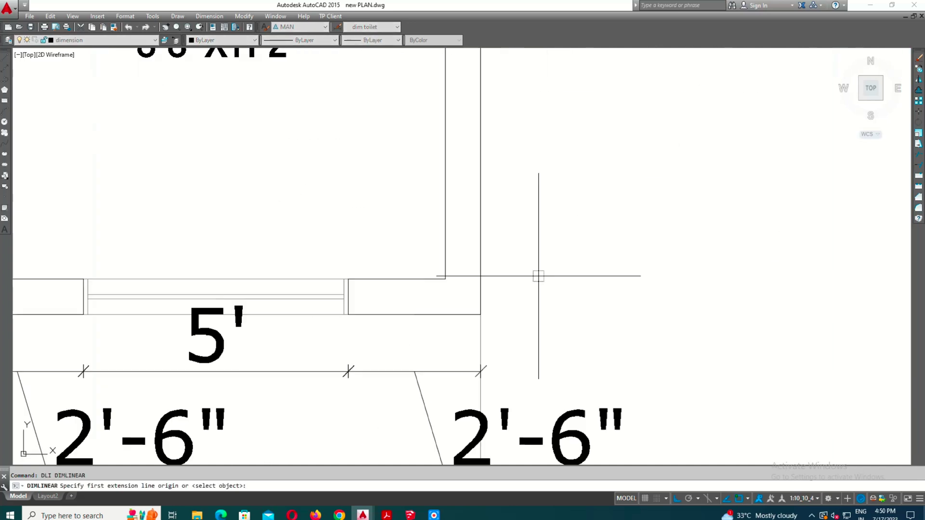
{"action": "left_click", "coordinate": [482, 275]}
{"action": "left_click", "coordinate": [479, 306]}
{"action": "left_click", "coordinate": [550, 279]}
Continue with a 9'-4" dimension up the wall and stretch it to read 10'.
{"action": "scroll", "coordinate": [506, 308], "scroll_direction": "down", "scroll_amount": 2}
{"action": "scroll", "coordinate": [506, 307], "scroll_direction": "down", "scroll_amount": 2}
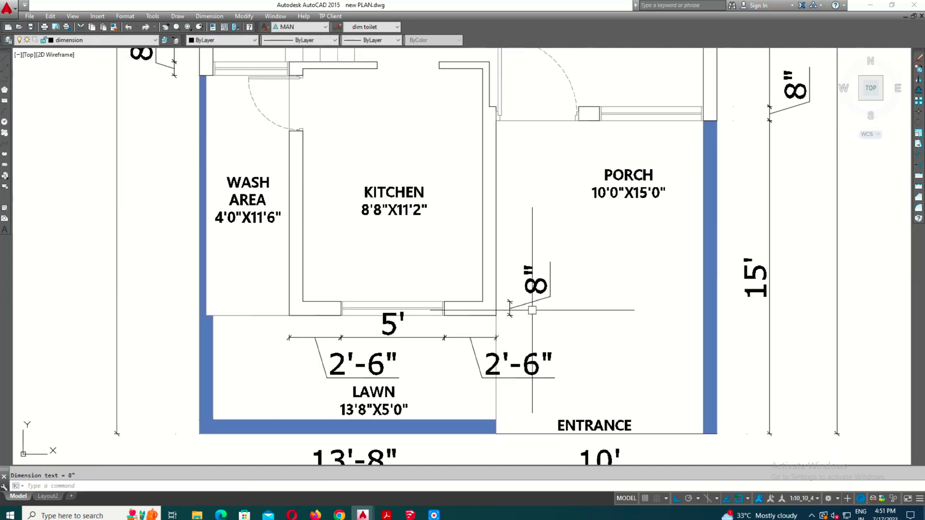
{"action": "key", "text": "Return"}
{"action": "scroll", "coordinate": [534, 305], "scroll_direction": "down", "scroll_amount": 2}
{"action": "scroll", "coordinate": [533, 244], "scroll_direction": "up", "scroll_amount": 4}
{"action": "left_click", "coordinate": [492, 213]}
{"action": "key", "text": "Escape"}
{"action": "scroll", "coordinate": [530, 241], "scroll_direction": "down", "scroll_amount": 3}
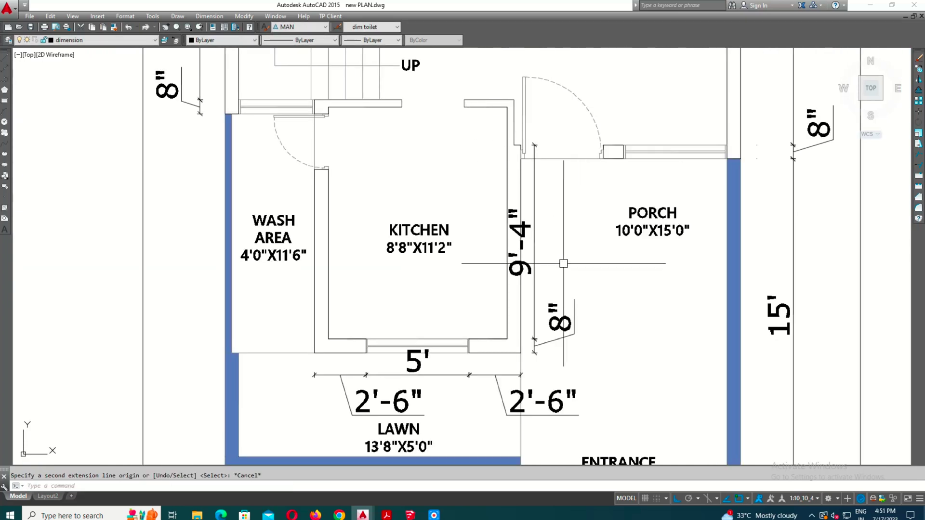
{"action": "left_click", "coordinate": [507, 339]}
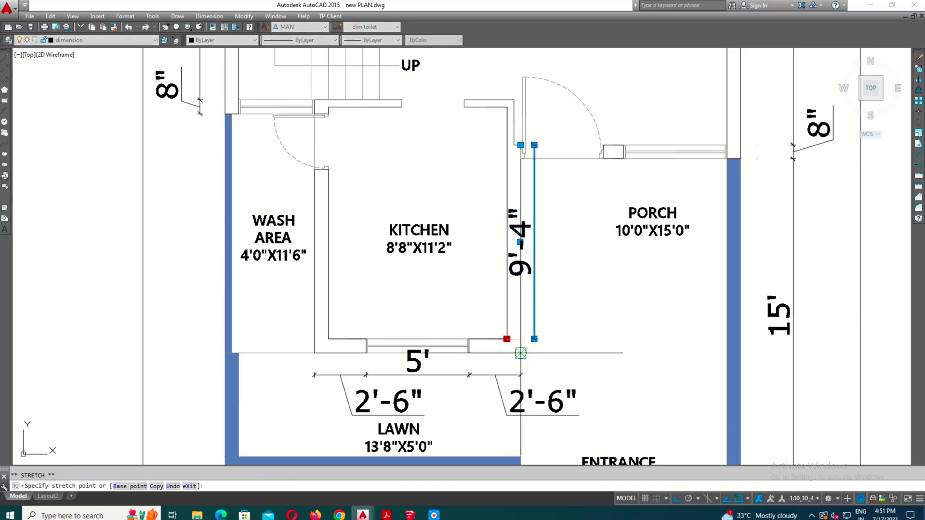
{"action": "left_click", "coordinate": [520, 354]}
{"action": "scroll", "coordinate": [534, 146], "scroll_direction": "up", "scroll_amount": 2}
{"action": "key", "text": "Escape"}
{"action": "scroll", "coordinate": [558, 241], "scroll_direction": "down", "scroll_amount": 2}
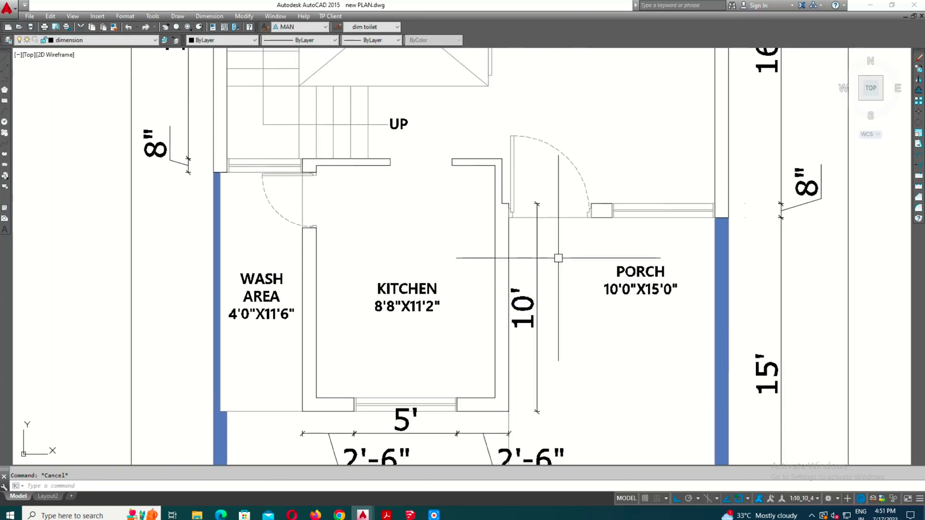
{"action": "type", "text": "p"}
Dimension the 4" wall end beside the porch door.
{"action": "key", "text": "Return"}
{"action": "scroll", "coordinate": [539, 240], "scroll_direction": "up", "scroll_amount": 4}
{"action": "scroll", "coordinate": [487, 245], "scroll_direction": "down", "scroll_amount": 2}
{"action": "key", "text": "Escape"}
{"action": "type", "text": "D"}
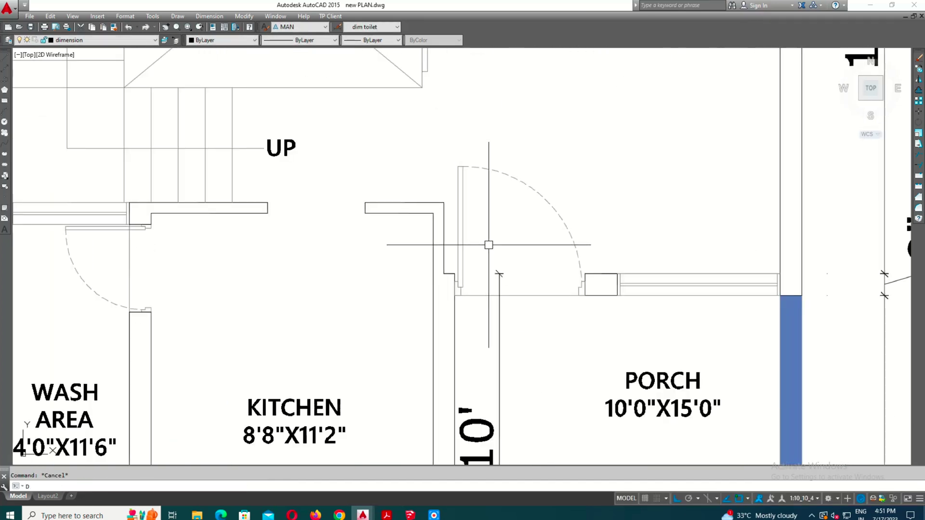
{"action": "type", "text": "LI"}
{"action": "key", "text": "Return"}
{"action": "scroll", "coordinate": [460, 265], "scroll_direction": "up", "scroll_amount": 3}
{"action": "left_click", "coordinate": [453, 289]}
{"action": "left_click", "coordinate": [439, 241]}
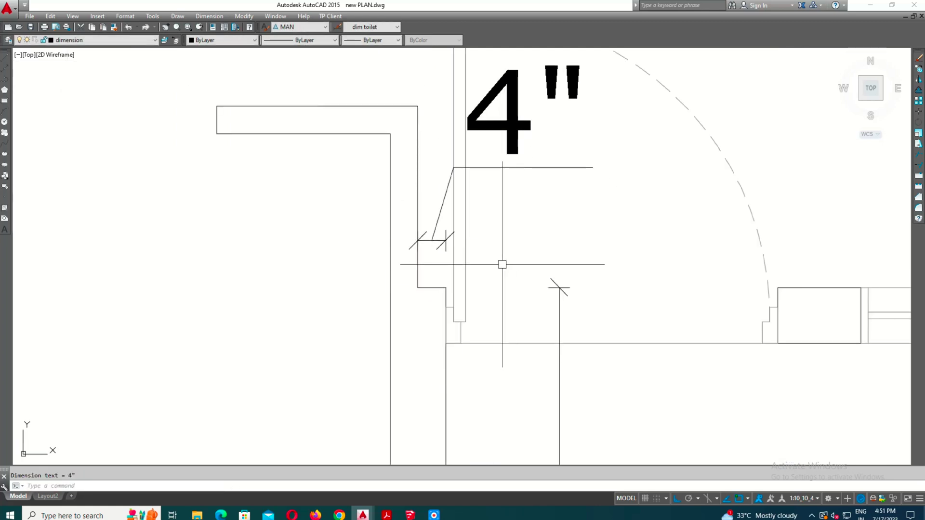
Continue the porch top wall chain with 4', 1' and 5' dimensions.
{"action": "key", "text": "Return"}
{"action": "scroll", "coordinate": [530, 270], "scroll_direction": "down", "scroll_amount": 2}
{"action": "scroll", "coordinate": [645, 275], "scroll_direction": "down", "scroll_amount": 2}
{"action": "left_click", "coordinate": [486, 283]}
{"action": "scroll", "coordinate": [498, 283], "scroll_direction": "up", "scroll_amount": 4}
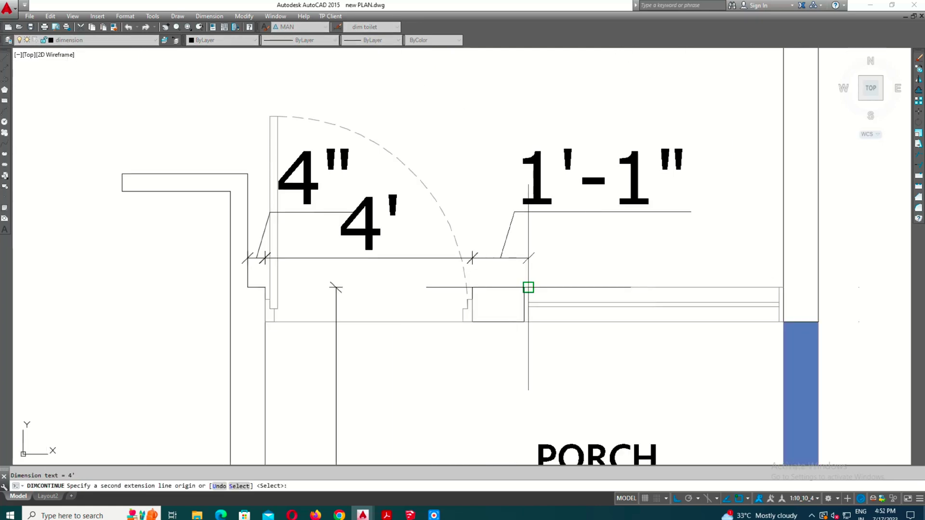
{"action": "left_click", "coordinate": [524, 287]}
{"action": "left_click", "coordinate": [783, 288]}
{"action": "scroll", "coordinate": [785, 286], "scroll_direction": "down", "scroll_amount": 2}
{"action": "key", "text": "Escape"}
{"action": "scroll", "coordinate": [727, 320], "scroll_direction": "down", "scroll_amount": 2}
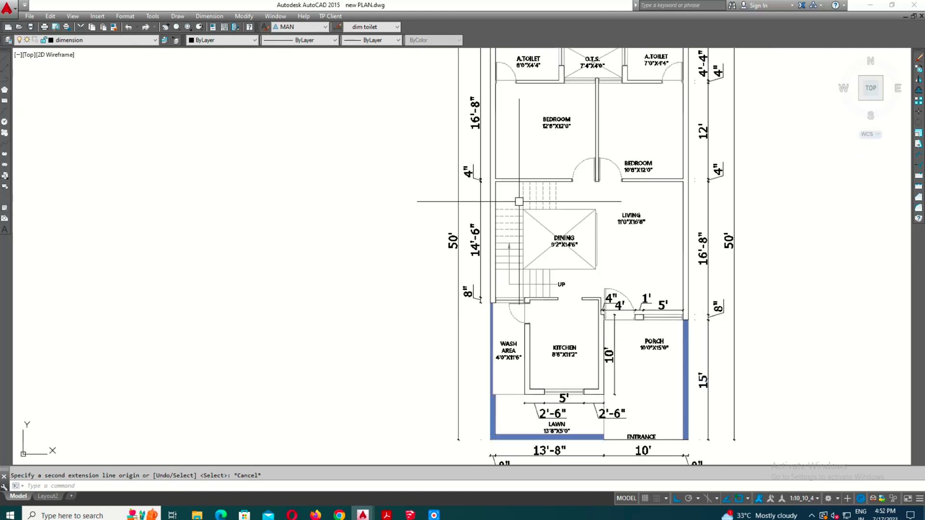
{"action": "scroll", "coordinate": [536, 186], "scroll_direction": "up", "scroll_amount": 5}
{"action": "key", "text": "Return"}
{"action": "scroll", "coordinate": [476, 143], "scroll_direction": "down", "scroll_amount": 2}
Dimension the upper wall as an 8", 3'-8", 3'-7" continued chain.
{"action": "scroll", "coordinate": [407, 213], "scroll_direction": "up", "scroll_amount": 5}
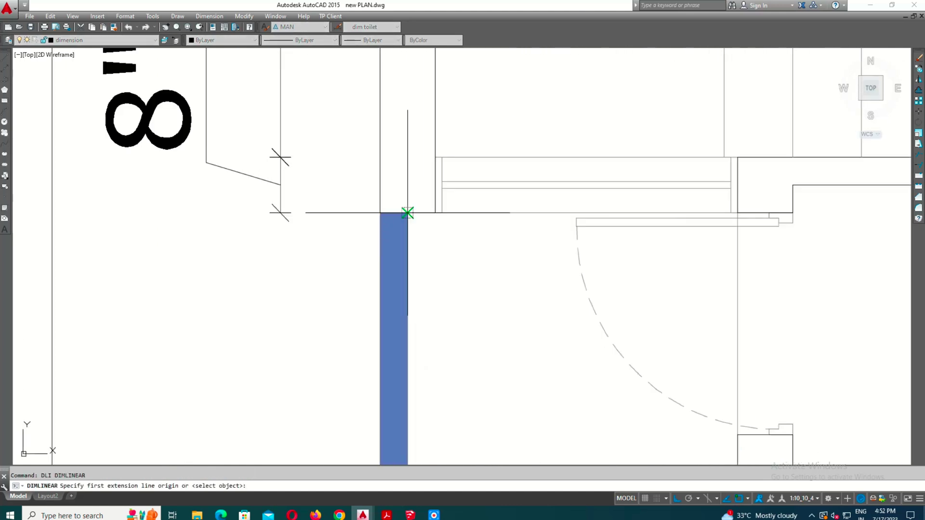
{"action": "left_click", "coordinate": [408, 212]}
{"action": "left_click", "coordinate": [457, 248]}
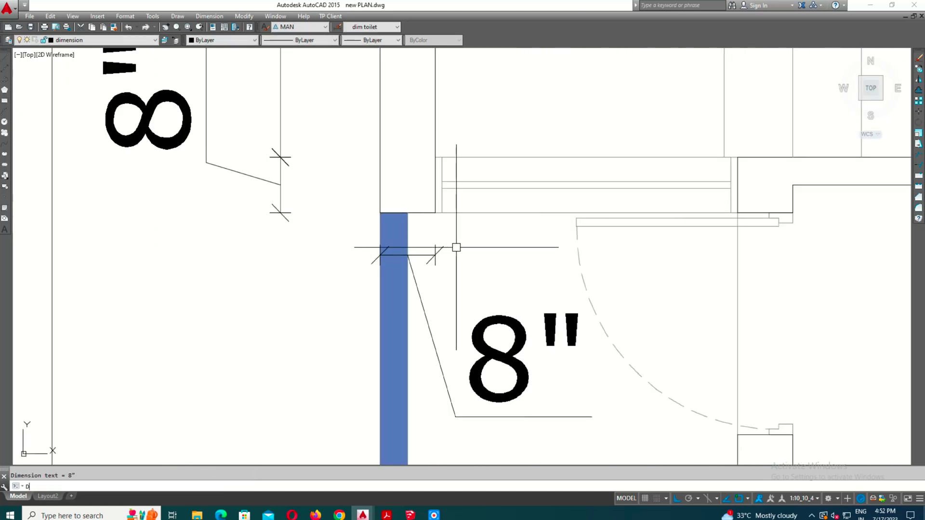
{"action": "type", "text": "CO"}
{"action": "key", "text": "Return"}
{"action": "scroll", "coordinate": [443, 254], "scroll_direction": "down", "scroll_amount": 2}
{"action": "scroll", "coordinate": [489, 240], "scroll_direction": "up", "scroll_amount": 4}
{"action": "left_click", "coordinate": [481, 227]}
{"action": "scroll", "coordinate": [462, 241], "scroll_direction": "down", "scroll_amount": 2}
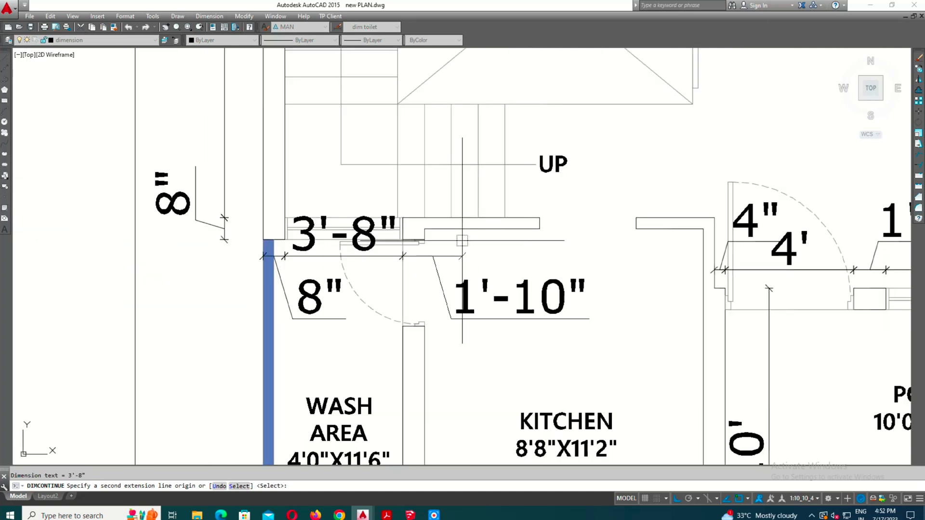
{"action": "scroll", "coordinate": [419, 237], "scroll_direction": "up", "scroll_amount": 2}
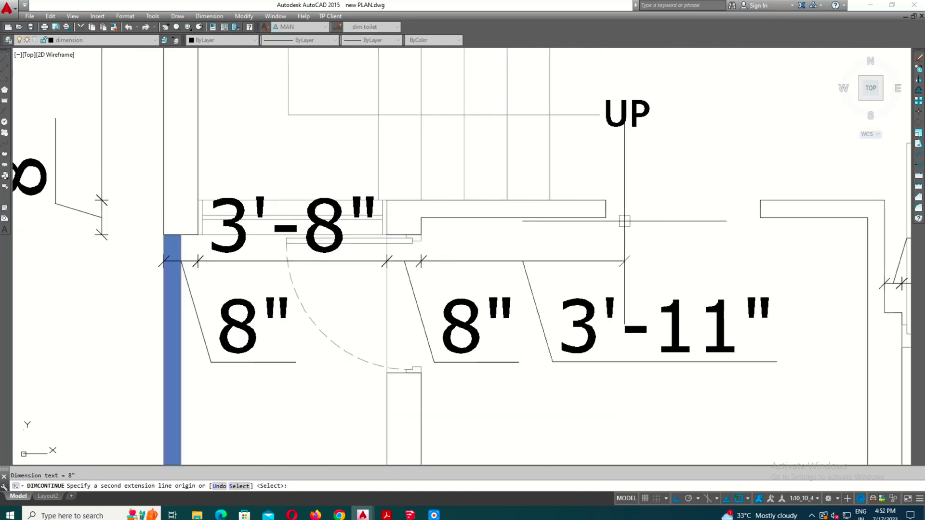
{"action": "left_click", "coordinate": [605, 216]}
{"action": "key", "text": "Escape"}
Move the 8", 3'-7" and 3'-8" dimensions down into one aligned row.
{"action": "left_click", "coordinate": [603, 265]}
{"action": "left_click", "coordinate": [431, 269]}
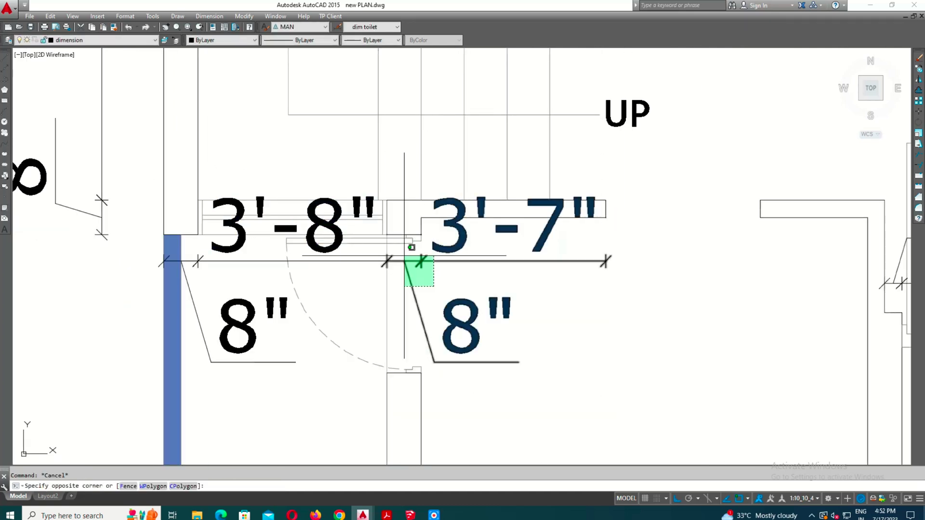
{"action": "left_click", "coordinate": [421, 262]}
{"action": "left_click", "coordinate": [421, 288]}
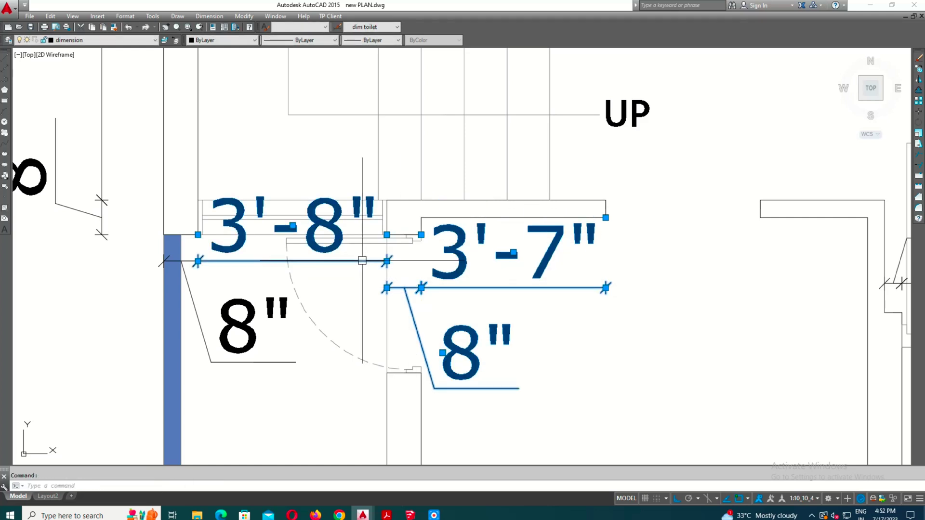
{"action": "left_click", "coordinate": [387, 260]}
{"action": "left_click", "coordinate": [386, 288]}
{"action": "key", "text": "Escape"}
{"action": "scroll", "coordinate": [387, 288], "scroll_direction": "down", "scroll_amount": 3}
{"action": "scroll", "coordinate": [454, 262], "scroll_direction": "up", "scroll_amount": 3}
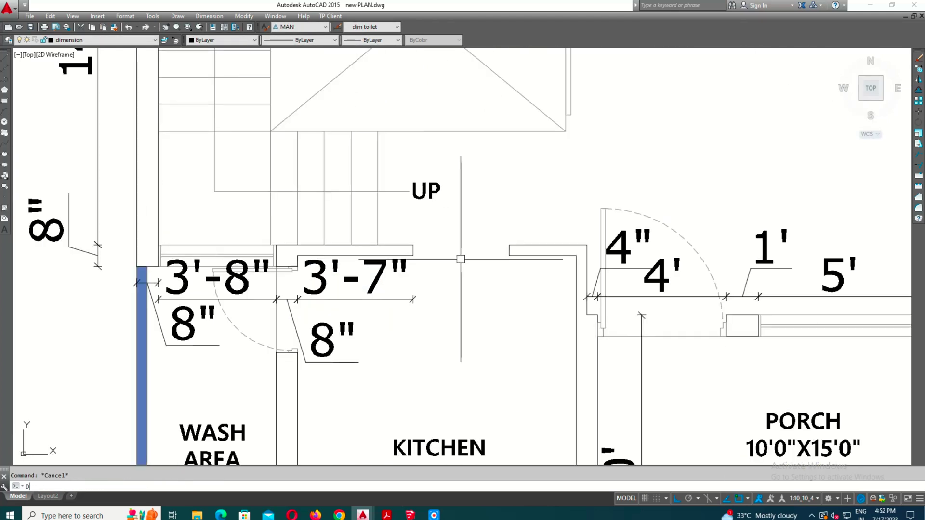
{"action": "key", "text": "BackSpace"}
Add 3' and 2'-1" linear dimensions for the next wall spans.
{"action": "key", "text": "Return"}
{"action": "scroll", "coordinate": [463, 252], "scroll_direction": "up", "scroll_amount": 2}
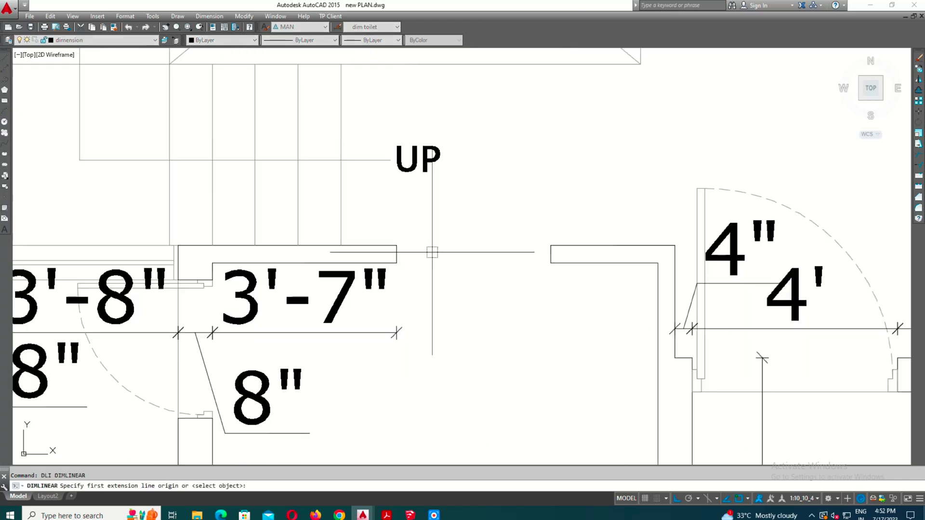
{"action": "left_click", "coordinate": [397, 262]}
{"action": "left_click", "coordinate": [551, 262]}
{"action": "left_click", "coordinate": [396, 333]}
{"action": "key", "text": "Return"}
{"action": "left_click", "coordinate": [550, 263]}
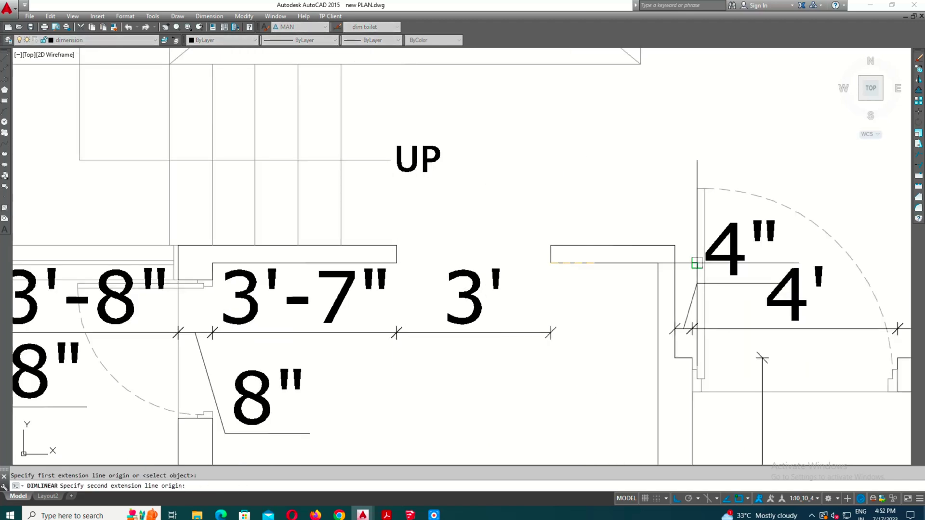
{"action": "left_click", "coordinate": [658, 262]}
{"action": "left_click", "coordinate": [554, 333]}
Stretch the dimensions so 3'-7" reads 3'-8" and 2'-1" reads 2', aligning the 2' text in the row.
{"action": "scroll", "coordinate": [622, 246], "scroll_direction": "down", "scroll_amount": 2}
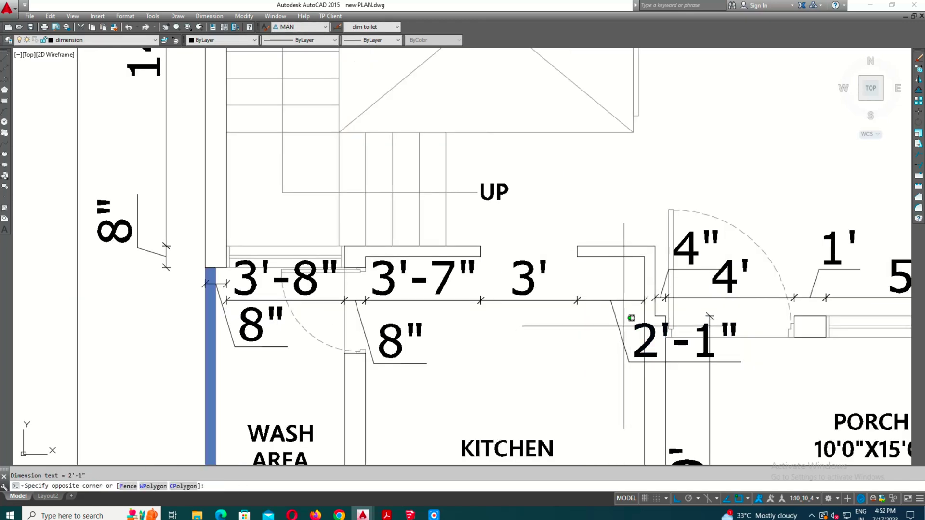
{"action": "left_click", "coordinate": [633, 340]}
{"action": "left_click", "coordinate": [503, 319]}
{"action": "key", "text": "Escape"}
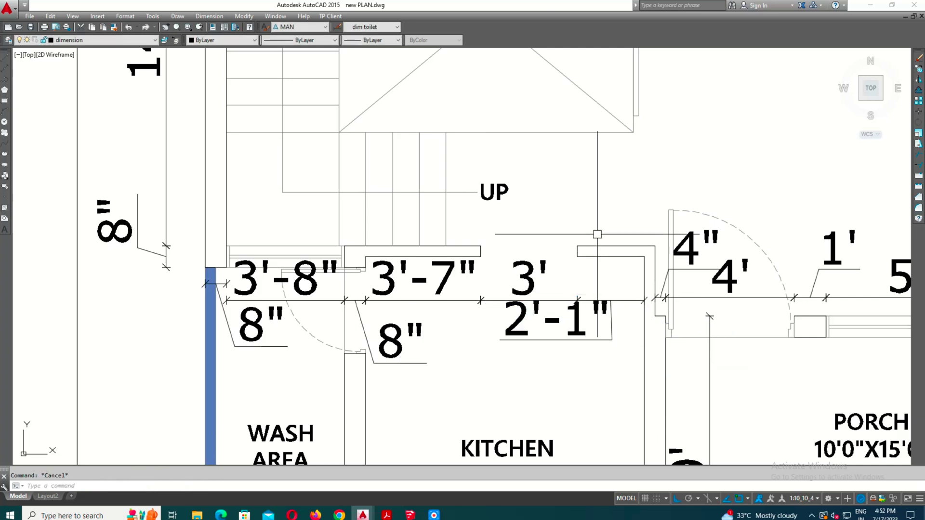
{"action": "left_click", "coordinate": [597, 234]}
{"action": "left_click", "coordinate": [480, 313]}
{"action": "scroll", "coordinate": [490, 355], "scroll_direction": "up", "scroll_amount": 2}
{"action": "type", "text": "s"}
{"action": "key", "text": "Return"}
{"action": "left_click", "coordinate": [506, 366]}
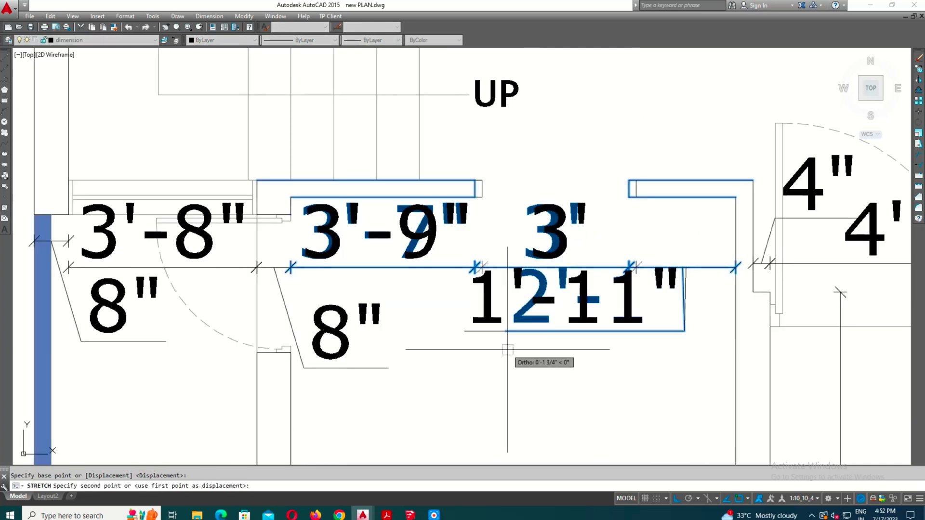
{"action": "left_click", "coordinate": [643, 313]}
{"action": "left_click", "coordinate": [643, 313]}
{"action": "left_click", "coordinate": [660, 250]}
{"action": "key", "text": "Escape"}
{"action": "scroll", "coordinate": [645, 241], "scroll_direction": "down", "scroll_amount": 2}
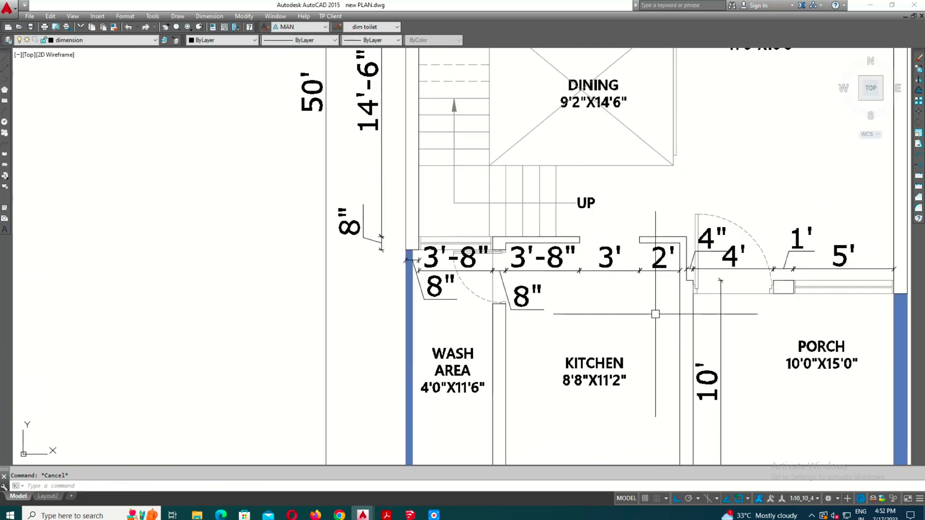
{"action": "mouse_move", "coordinate": [622, 463]}
{"action": "middle_mouse_down"}
{"action": "mouse_move", "coordinate": [600, 342]}
{"action": "mouse_move", "coordinate": [565, 308]}
{"action": "mouse_move", "coordinate": [571, 331]}
{"action": "middle_mouse_up"}
Add a vertical 2'-7" dimension on the wall between the wash area and kitchen.
{"action": "type", "text": "i"}
{"action": "key", "text": "Return"}
{"action": "scroll", "coordinate": [476, 141], "scroll_direction": "up", "scroll_amount": 2}
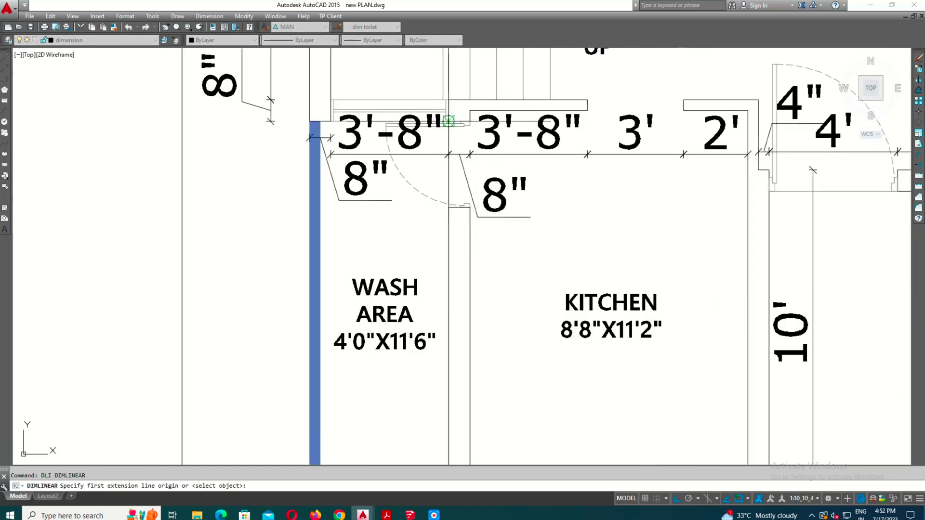
{"action": "left_click", "coordinate": [432, 212]}
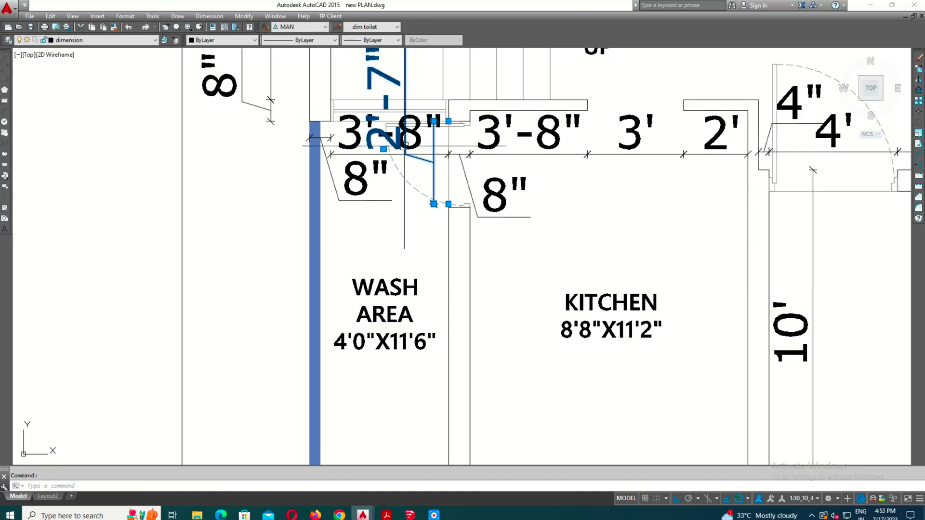
{"action": "key", "text": "Escape"}
{"action": "scroll", "coordinate": [488, 248], "scroll_direction": "down", "scroll_amount": 1}
{"action": "scroll", "coordinate": [488, 248], "scroll_direction": "down", "scroll_amount": 1}
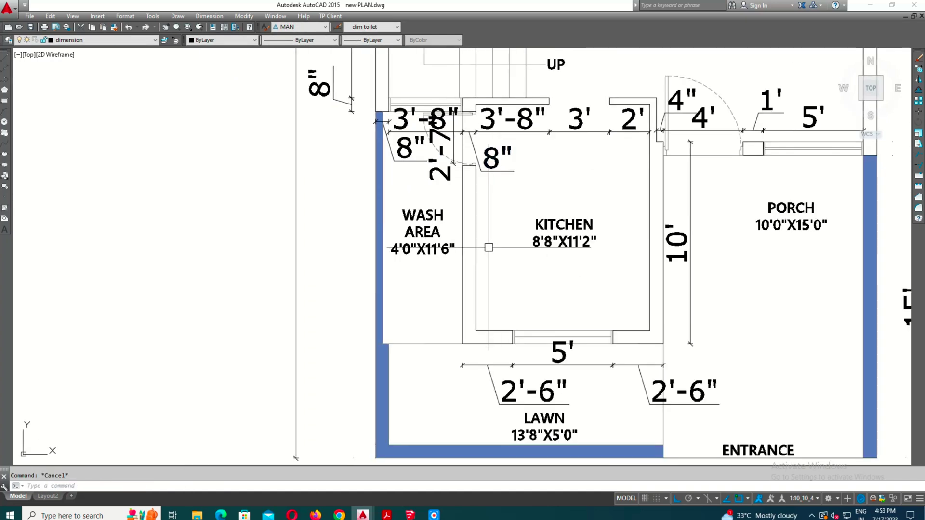
Continue with an 8'-11" dimension down the wash area wall.
{"action": "type", "text": "DCo"}
{"action": "key", "text": "Return"}
{"action": "scroll", "coordinate": [489, 247], "scroll_direction": "up", "scroll_amount": 2}
{"action": "key", "text": "Escape"}
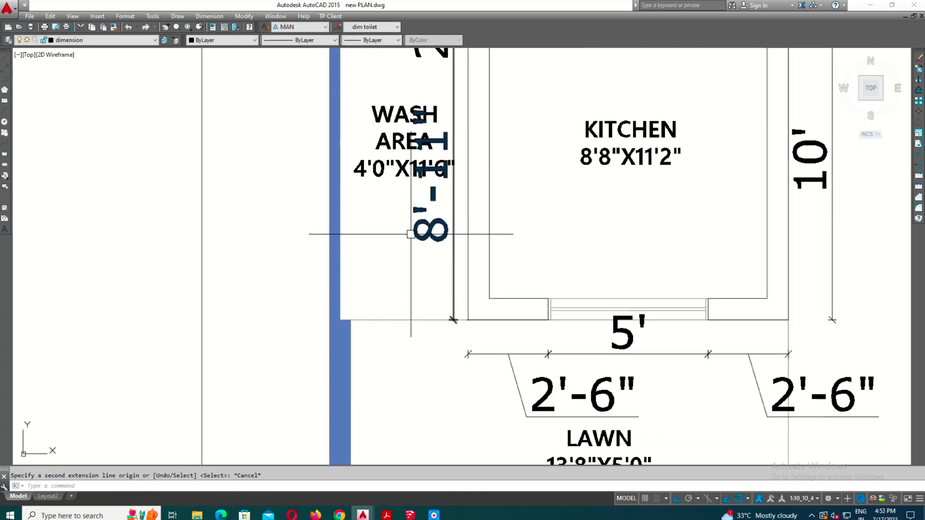
{"action": "left_click", "coordinate": [427, 149]}
{"action": "scroll", "coordinate": [516, 204], "scroll_direction": "down", "scroll_amount": 2}
{"action": "scroll", "coordinate": [423, 195], "scroll_direction": "up", "scroll_amount": 2}
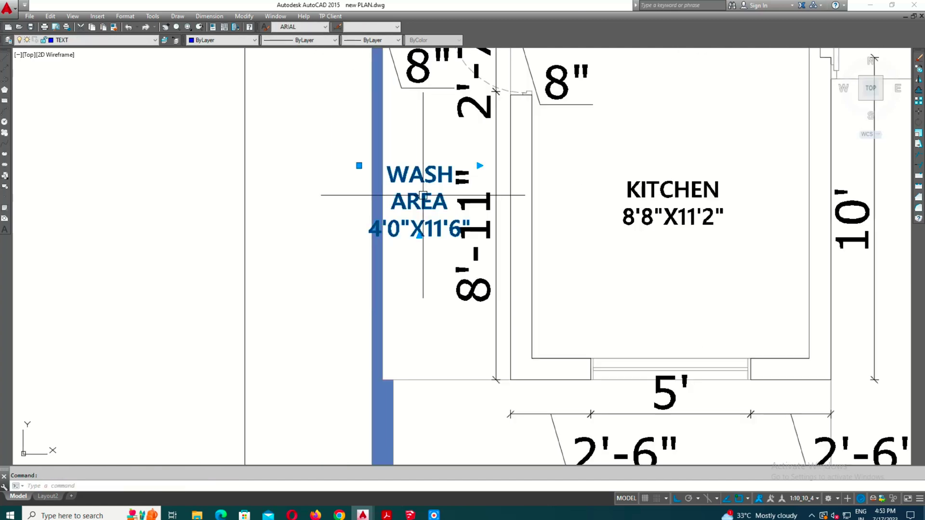
{"action": "type", "text": "M"}
{"action": "left_click", "coordinate": [444, 272]}
Override dim toilet so its MAN text style has a 0'-10" paper text height.
{"action": "key", "text": "Return"}
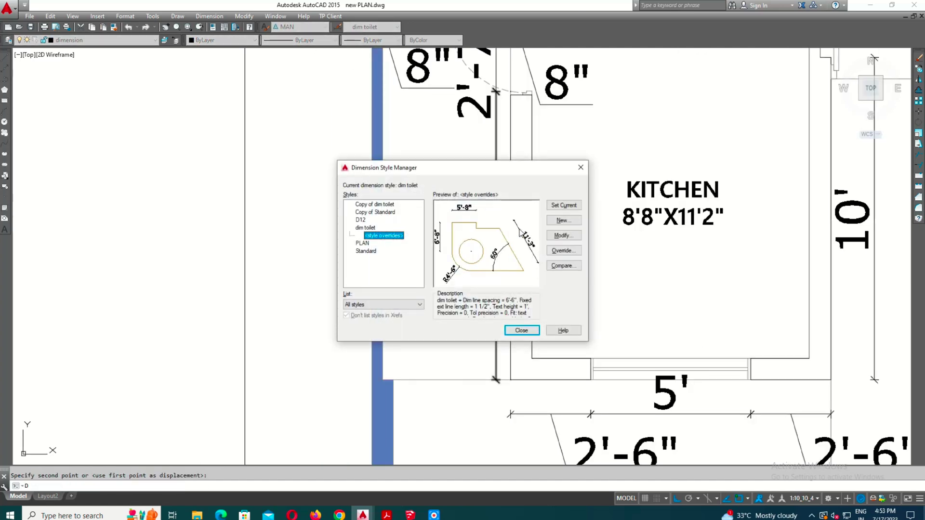
{"action": "left_click", "coordinate": [568, 236]}
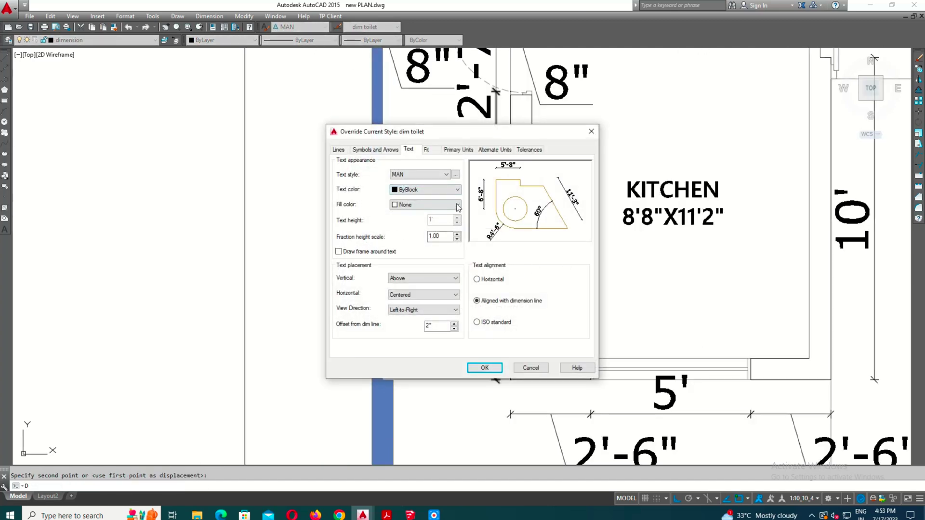
{"action": "left_click", "coordinate": [455, 174]}
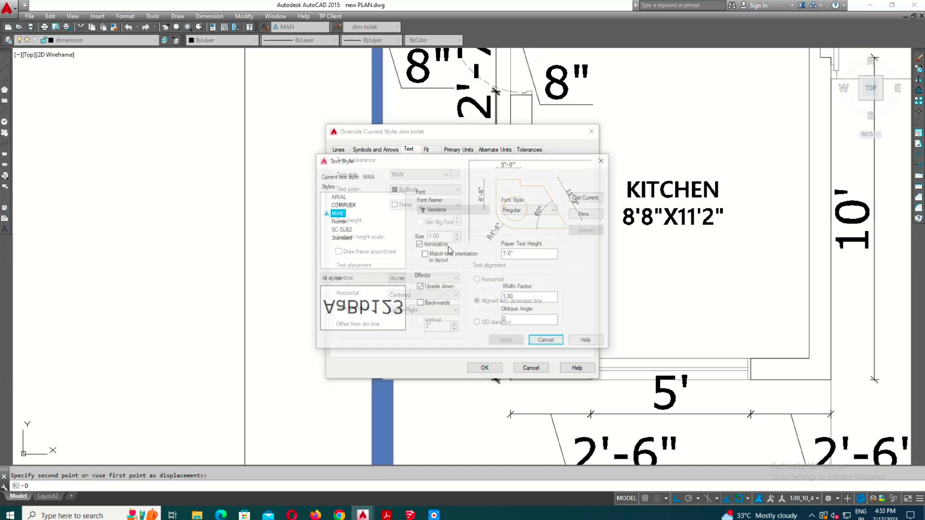
{"action": "left_click", "coordinate": [528, 255]}
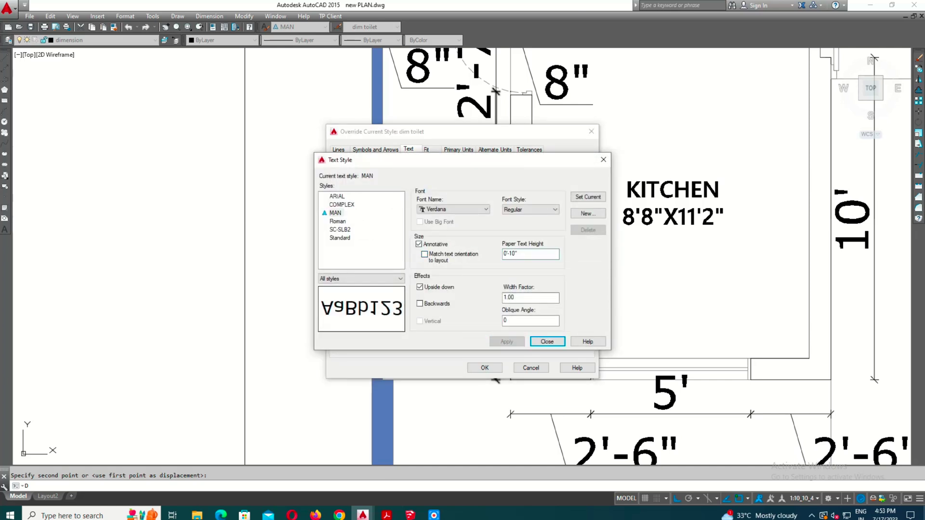
{"action": "left_click", "coordinate": [531, 343]}
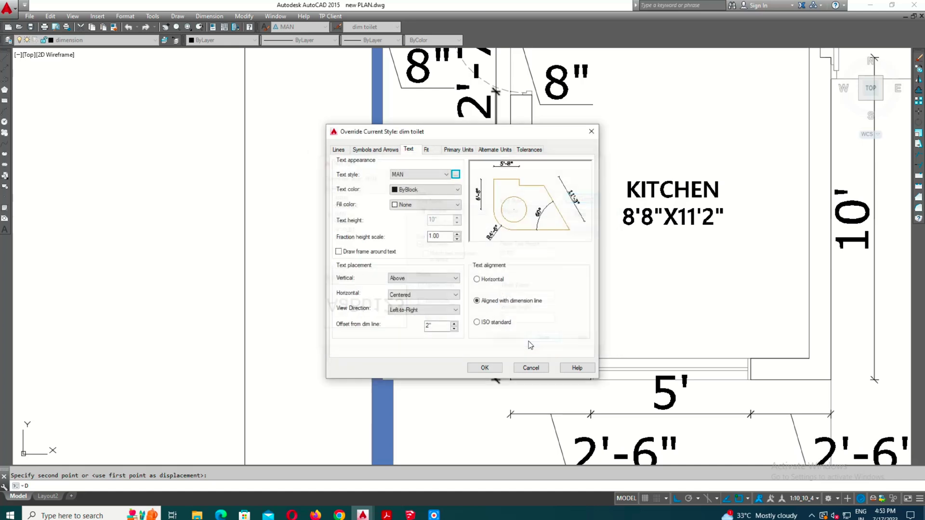
{"action": "left_click", "coordinate": [484, 368]}
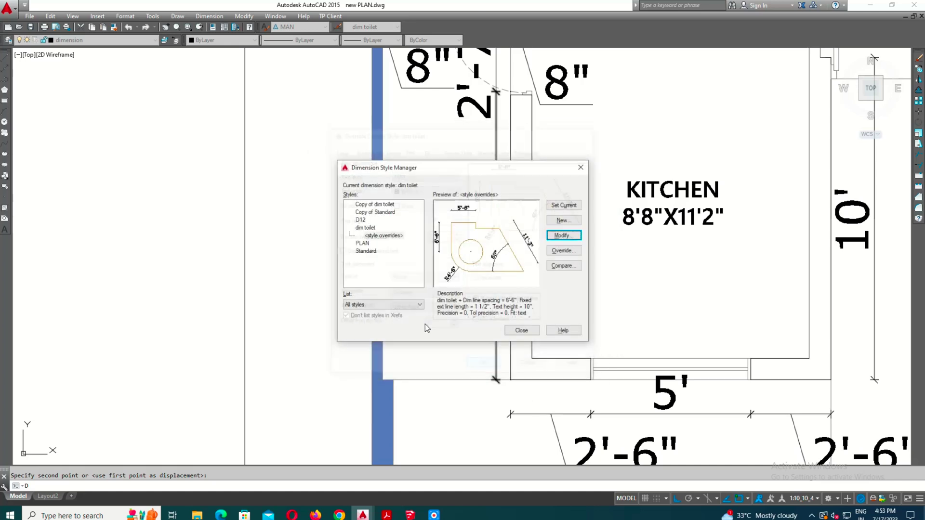
{"action": "left_click", "coordinate": [522, 330]}
{"action": "scroll", "coordinate": [547, 234], "scroll_direction": "down", "scroll_amount": 2}
{"action": "scroll", "coordinate": [548, 233], "scroll_direction": "down", "scroll_amount": 2}
{"action": "scroll", "coordinate": [548, 233], "scroll_direction": "down", "scroll_amount": 2}
Place a 2'-8" linear dimension below the left toilet's wall with DLI.
{"action": "scroll", "coordinate": [458, 326], "scroll_direction": "up", "scroll_amount": 3}
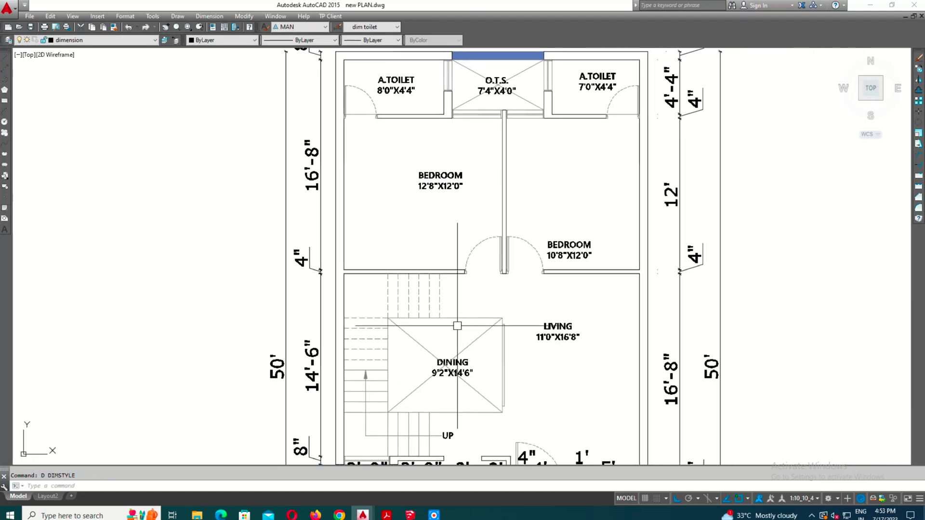
{"action": "type", "text": "dli"}
{"action": "key", "text": "Return"}
{"action": "scroll", "coordinate": [443, 117], "scroll_direction": "up", "scroll_amount": 3}
{"action": "scroll", "coordinate": [275, 156], "scroll_direction": "up", "scroll_amount": 3}
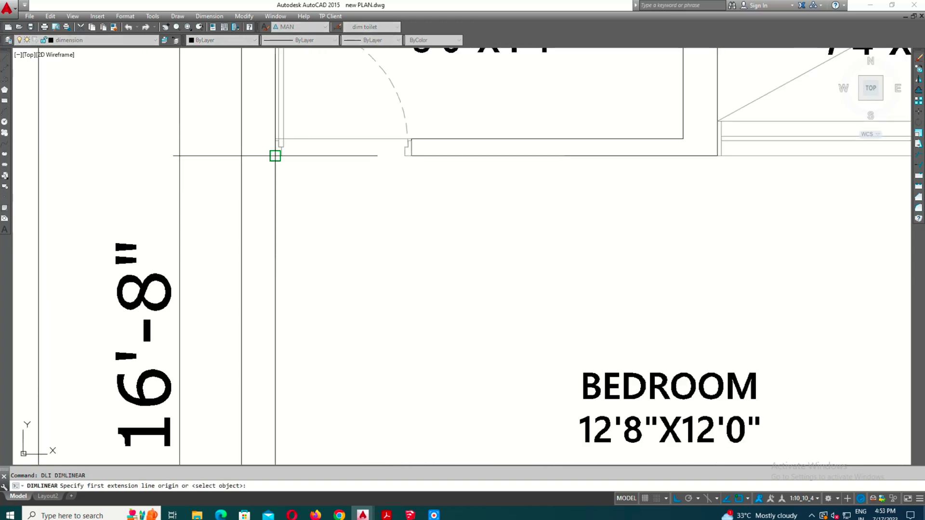
{"action": "left_click", "coordinate": [411, 155]}
{"action": "left_click", "coordinate": [380, 201]}
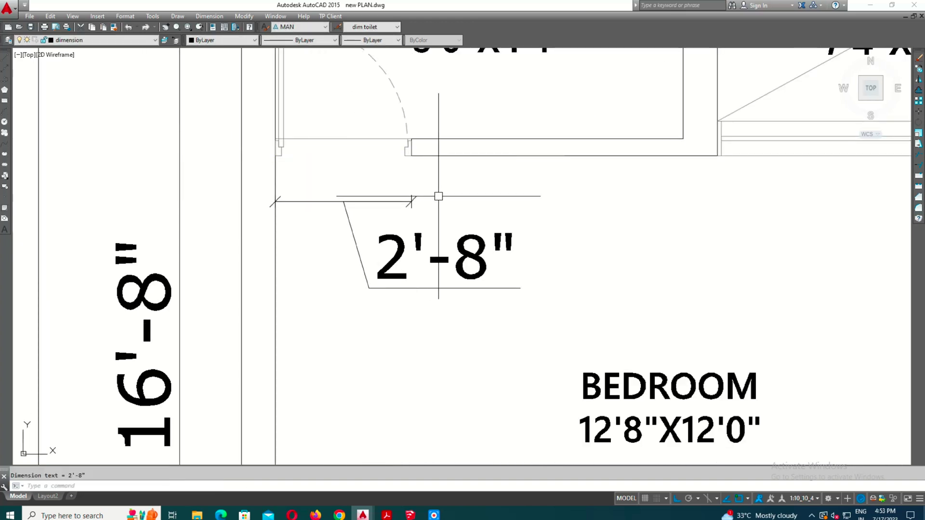
Chain continued 6' and 3'-11" dimensions from the 2'-8" one.
{"action": "type", "text": "DCo"}
{"action": "key", "text": "Return"}
{"action": "scroll", "coordinate": [438, 196], "scroll_direction": "down", "scroll_amount": 2}
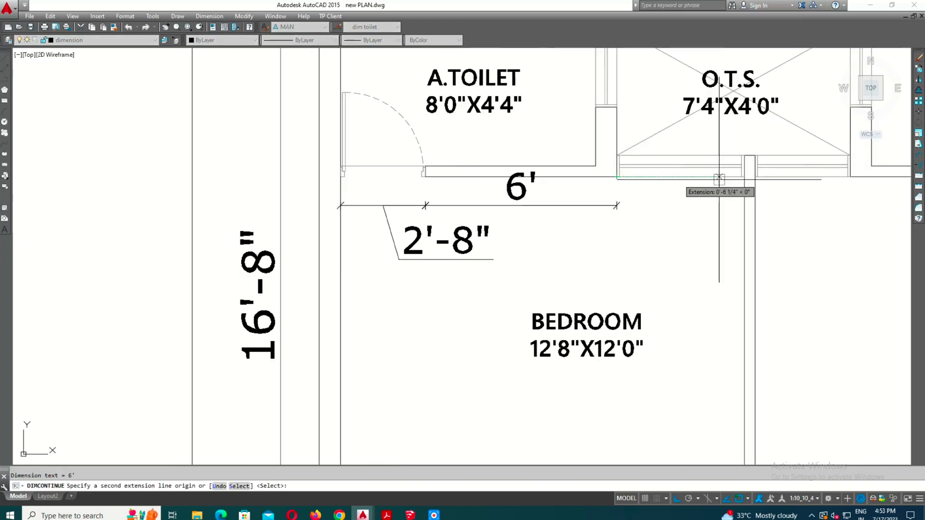
{"action": "key", "text": "Escape"}
Select the new chained and 2'-8" dimensions to inspect their grips, then deselect.
{"action": "left_click_drag", "start_coordinate": [741, 177], "coordinate": [424, 215]}
{"action": "left_click", "coordinate": [616, 206]}
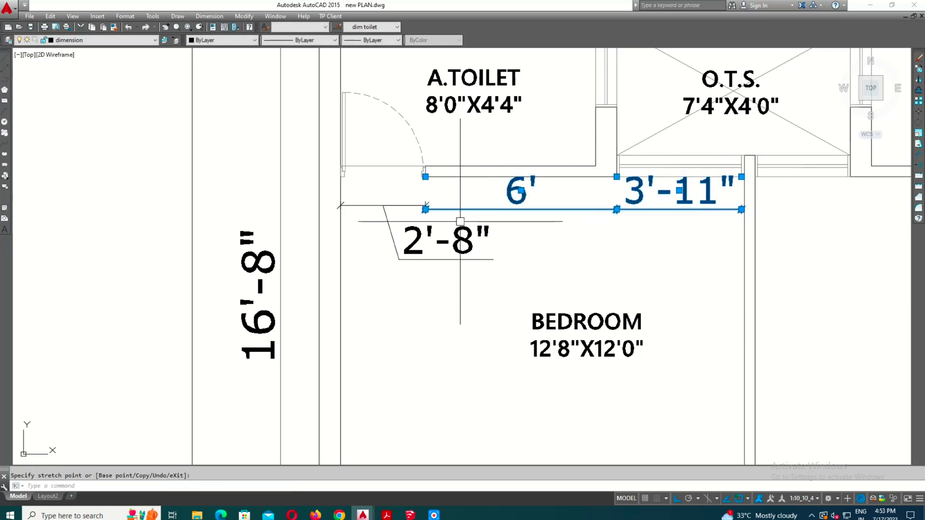
{"action": "left_click", "coordinate": [421, 222]}
{"action": "scroll", "coordinate": [421, 222], "scroll_direction": "up", "scroll_amount": 1}
{"action": "left_click", "coordinate": [424, 206]}
{"action": "key", "text": "Escape"}
{"action": "key", "text": "Escape"}
{"action": "scroll", "coordinate": [493, 272], "scroll_direction": "down", "scroll_amount": 1}
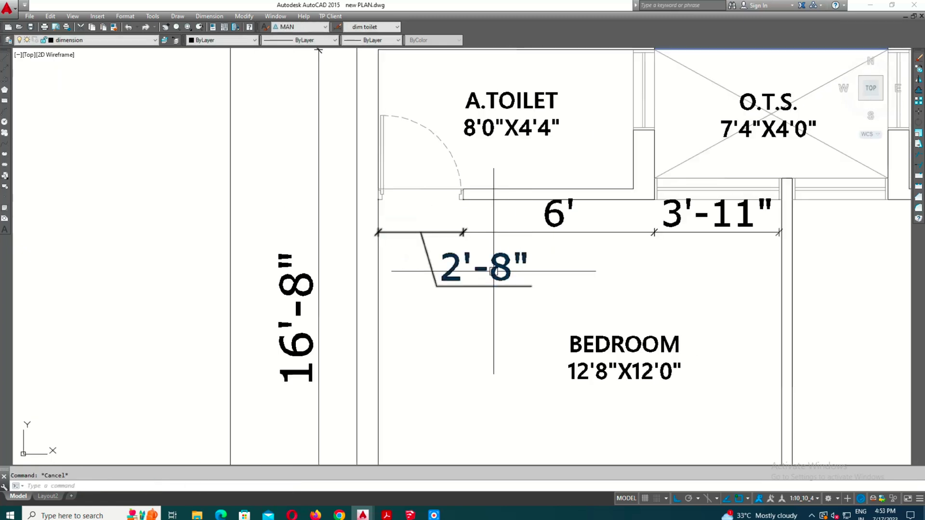
Start Match Properties (MA) to copy the dimension style onto other dimensions.
{"action": "type", "text": "ma"}
{"action": "key", "text": "Return"}
{"action": "scroll", "coordinate": [574, 202], "scroll_direction": "down", "scroll_amount": 4}
Match the larger-text dimension properties onto the left-side and other plan dimensions.
{"action": "scroll", "coordinate": [464, 319], "scroll_direction": "up", "scroll_amount": 2}
{"action": "left_click", "coordinate": [503, 384]}
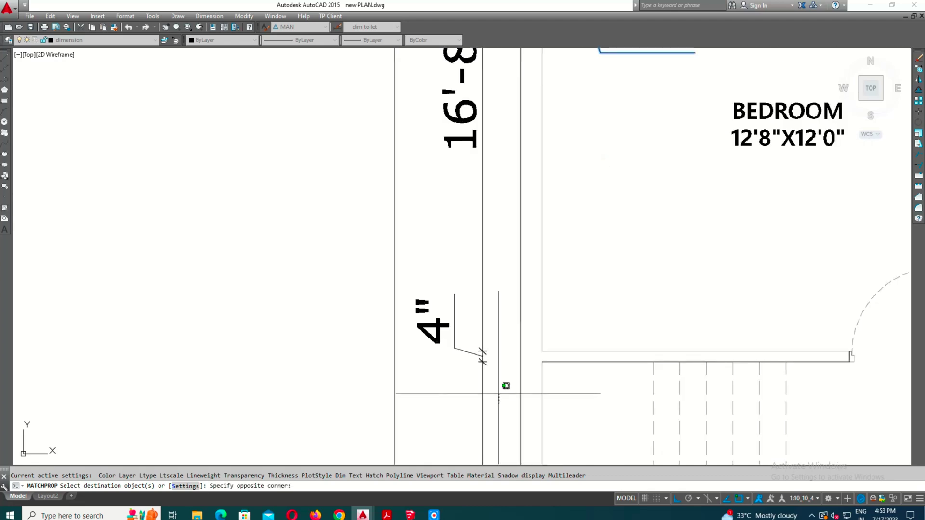
{"action": "scroll", "coordinate": [503, 384], "scroll_direction": "down", "scroll_amount": 2}
{"action": "left_click", "coordinate": [444, 124]}
{"action": "scroll", "coordinate": [444, 124], "scroll_direction": "down", "scroll_amount": 2}
{"action": "scroll", "coordinate": [465, 327], "scroll_direction": "up", "scroll_amount": 4}
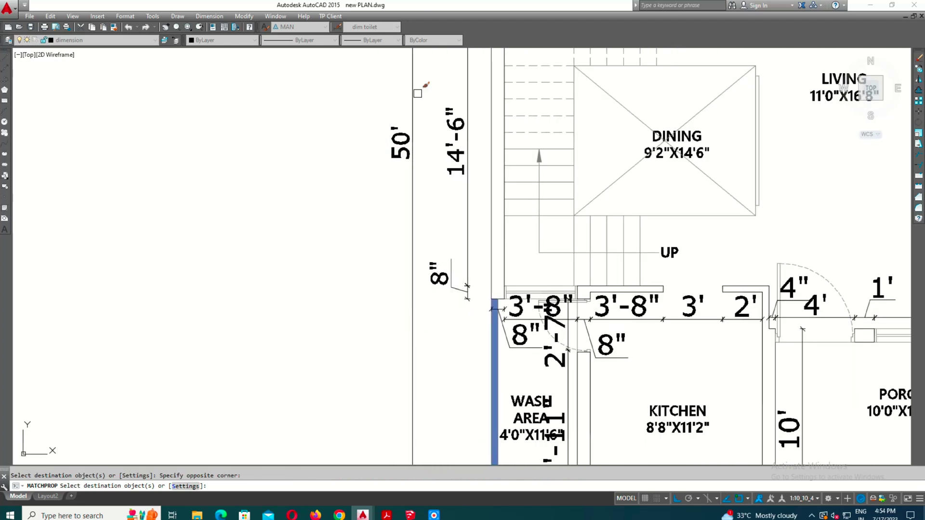
{"action": "scroll", "coordinate": [487, 200], "scroll_direction": "down", "scroll_amount": 3}
{"action": "scroll", "coordinate": [487, 199], "scroll_direction": "up", "scroll_amount": 3}
{"action": "scroll", "coordinate": [578, 167], "scroll_direction": "down", "scroll_amount": 2}
{"action": "scroll", "coordinate": [768, 310], "scroll_direction": "down", "scroll_amount": 1}
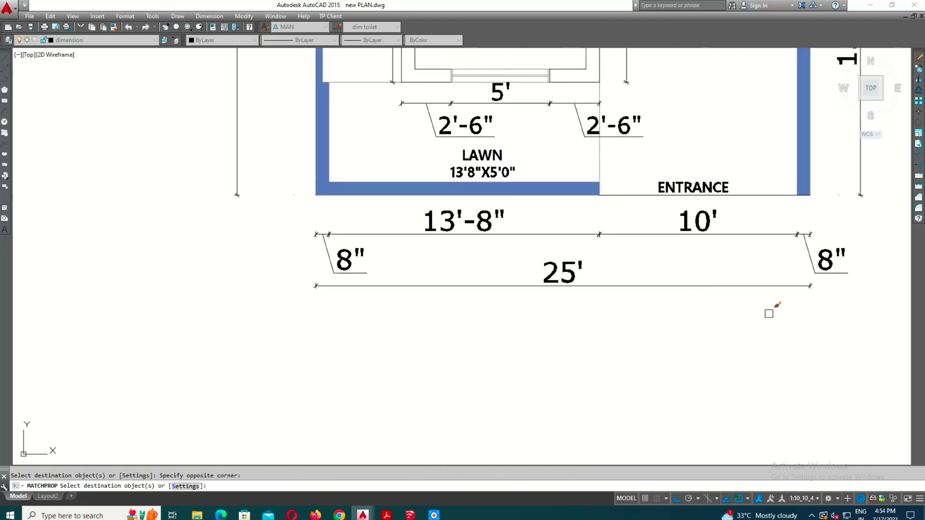
{"action": "left_click", "coordinate": [644, 233]}
{"action": "scroll", "coordinate": [283, 280], "scroll_direction": "down", "scroll_amount": 2}
{"action": "scroll", "coordinate": [553, 275], "scroll_direction": "down", "scroll_amount": 2}
{"action": "scroll", "coordinate": [532, 226], "scroll_direction": "down", "scroll_amount": 2}
{"action": "left_click", "coordinate": [533, 227]}
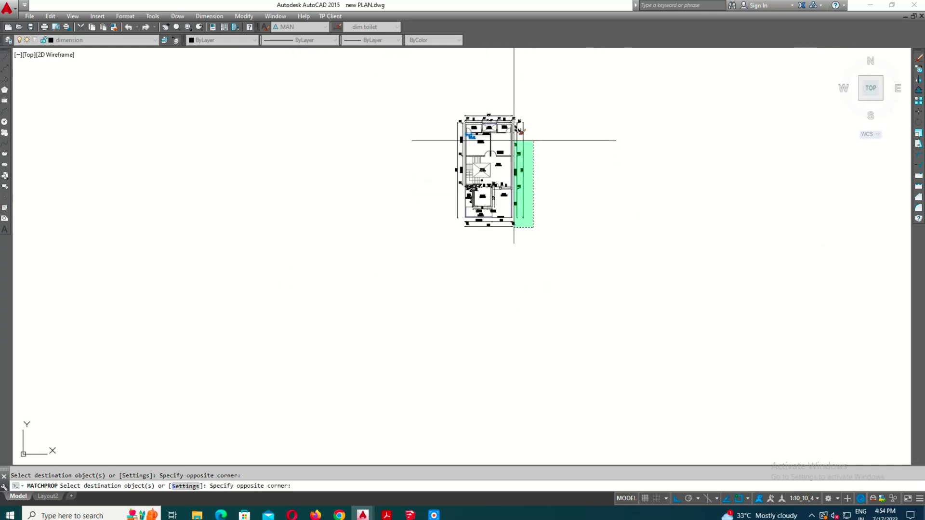
{"action": "scroll", "coordinate": [512, 141], "scroll_direction": "up", "scroll_amount": 5}
{"action": "left_click", "coordinate": [529, 222]}
{"action": "middle_click_drag", "start_coordinate": [556, 219], "coordinate": [527, 362]}
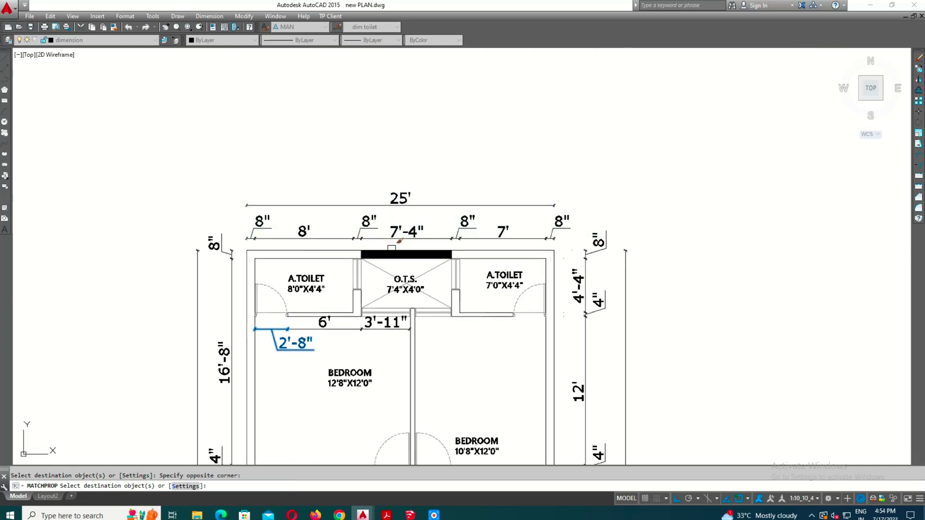
{"action": "key", "text": "Escape"}
Add a 16'-8" linear dimension across the bedroom and dining area.
{"action": "scroll", "coordinate": [324, 281], "scroll_direction": "up", "scroll_amount": 1}
{"action": "scroll", "coordinate": [441, 324], "scroll_direction": "up", "scroll_amount": 2}
{"action": "type", "text": "i"}
{"action": "key", "text": "Return"}
{"action": "scroll", "coordinate": [431, 198], "scroll_direction": "down", "scroll_amount": 2}
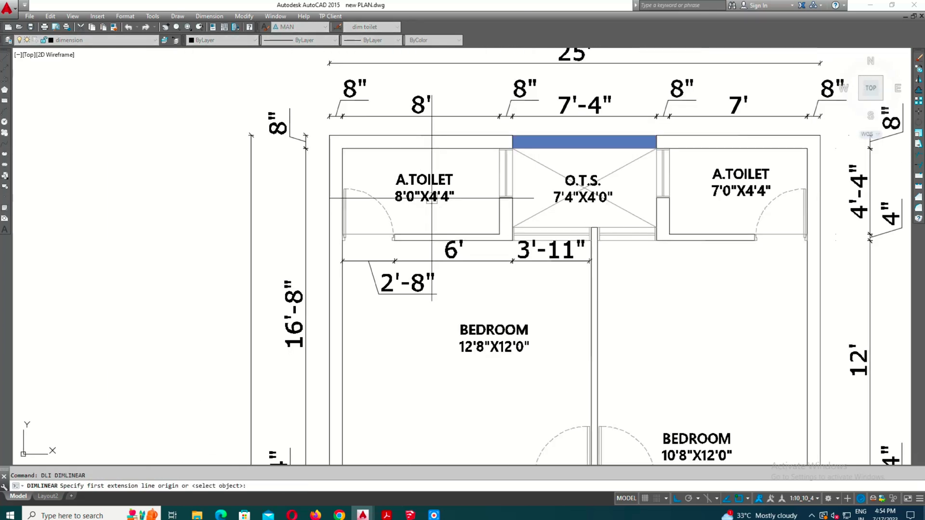
{"action": "left_click", "coordinate": [342, 148]}
{"action": "middle_click_drag", "start_coordinate": [337, 453], "coordinate": [362, 212]}
{"action": "left_click", "coordinate": [403, 273]}
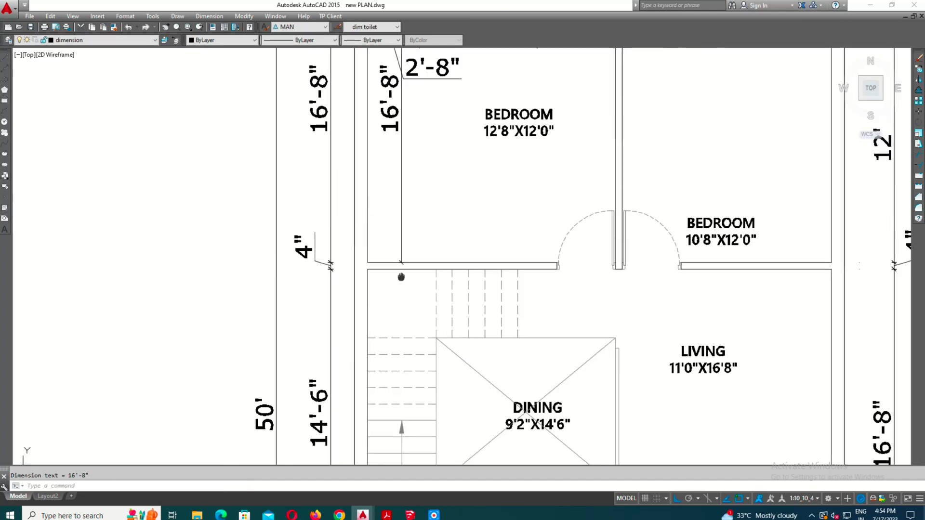
{"action": "scroll", "coordinate": [403, 272], "scroll_direction": "down", "scroll_amount": 3}
{"action": "scroll", "coordinate": [396, 190], "scroll_direction": "up", "scroll_amount": 3}
{"action": "left_click", "coordinate": [396, 190]}
{"action": "scroll", "coordinate": [396, 191], "scroll_direction": "up", "scroll_amount": 1}
{"action": "key", "text": "Escape"}
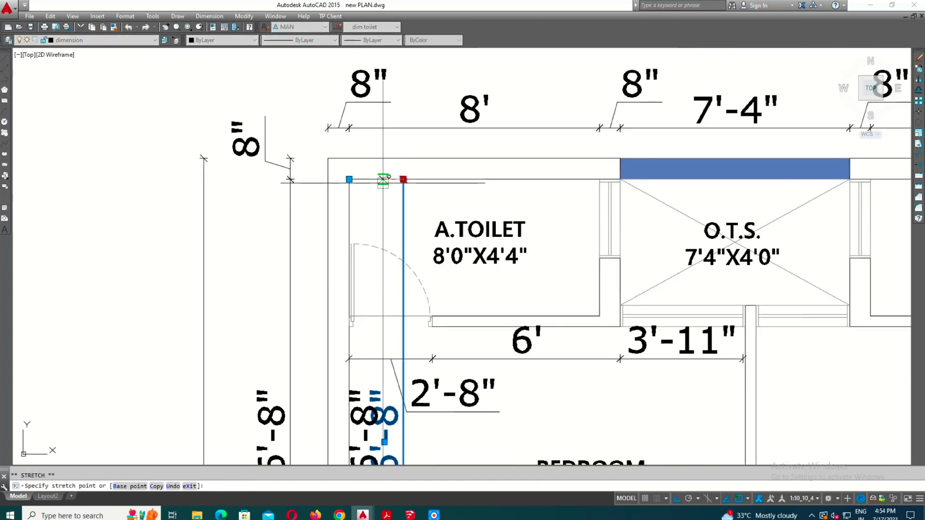
Place a vertical 2'-6" dimension at the toilet wall.
{"action": "scroll", "coordinate": [390, 193], "scroll_direction": "down", "scroll_amount": 3}
{"action": "scroll", "coordinate": [382, 198], "scroll_direction": "up", "scroll_amount": 2}
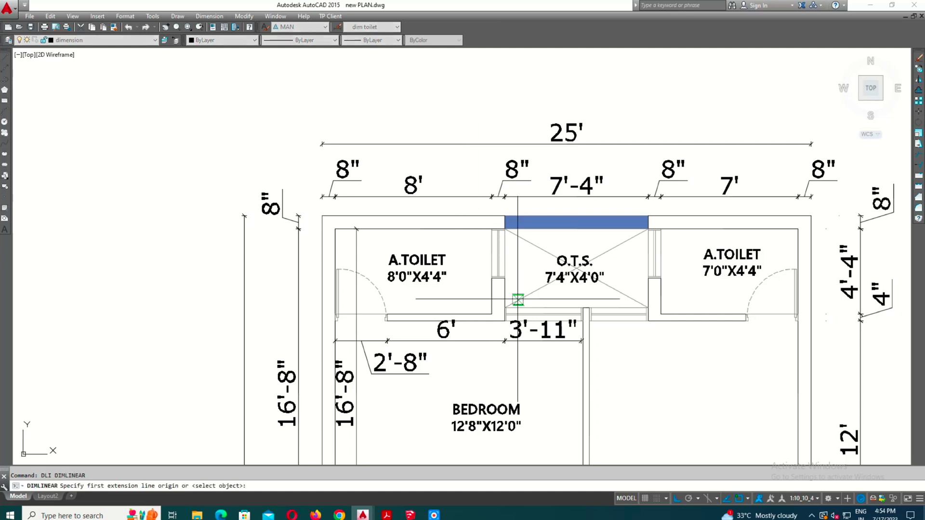
{"action": "scroll", "coordinate": [488, 226], "scroll_direction": "up", "scroll_amount": 5}
{"action": "left_click", "coordinate": [490, 233]}
{"action": "scroll", "coordinate": [487, 206], "scroll_direction": "down", "scroll_amount": 4}
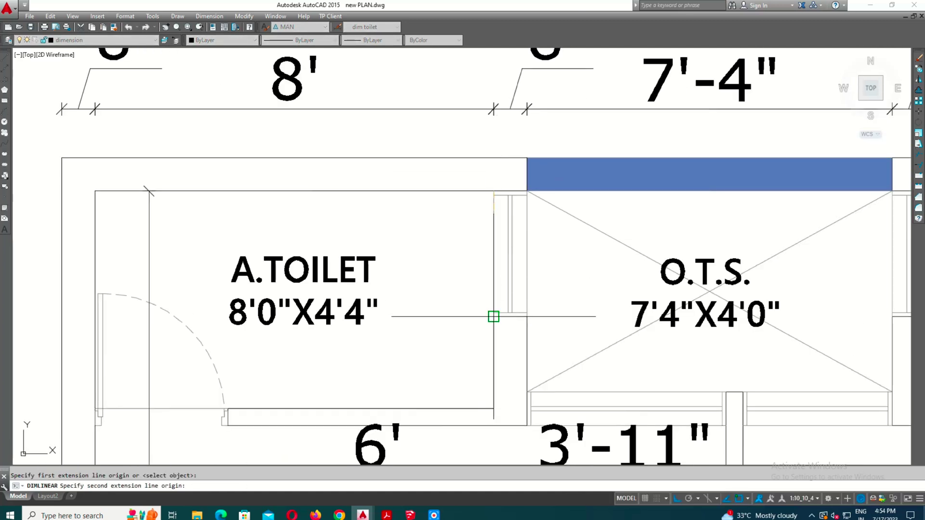
{"action": "left_click", "coordinate": [491, 315]}
Add a vertical 1'-10" dimension along the toilet wall and shift its text right.
{"action": "key", "text": "Return"}
{"action": "scroll", "coordinate": [495, 285], "scroll_direction": "up", "scroll_amount": 1}
{"action": "left_click", "coordinate": [487, 269]}
{"action": "left_click", "coordinate": [487, 361]}
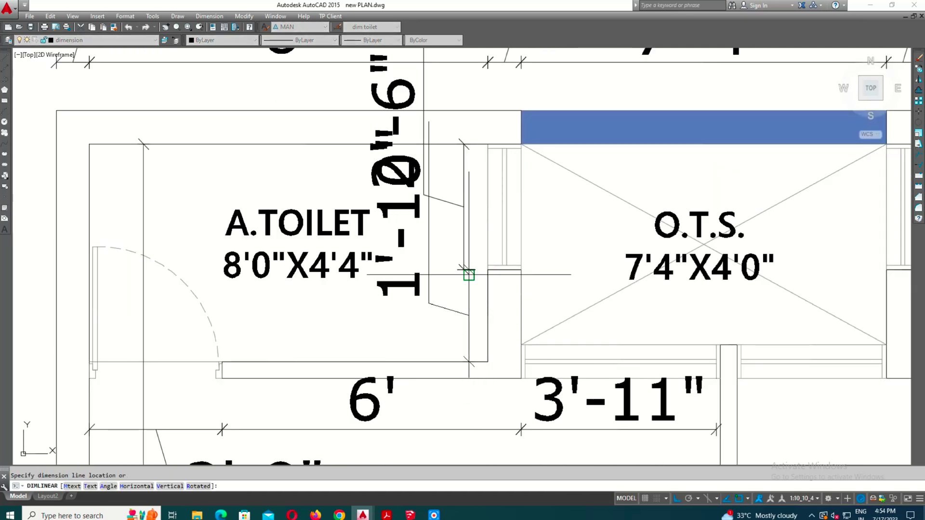
{"action": "left_click", "coordinate": [424, 302]}
{"action": "left_click", "coordinate": [390, 295]}
{"action": "left_click", "coordinate": [432, 389]}
{"action": "key", "text": "Escape"}
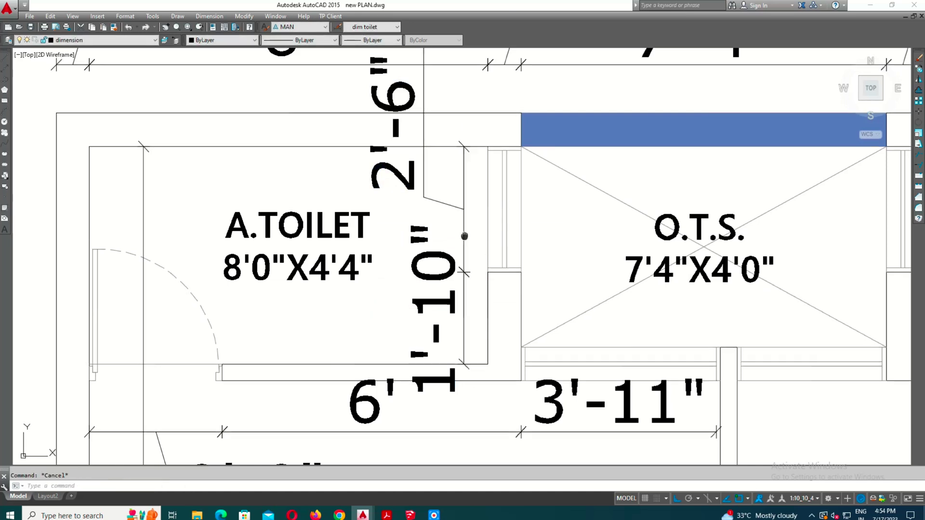
{"action": "middle_click_drag", "start_coordinate": [517, 332], "coordinate": [516, 357]}
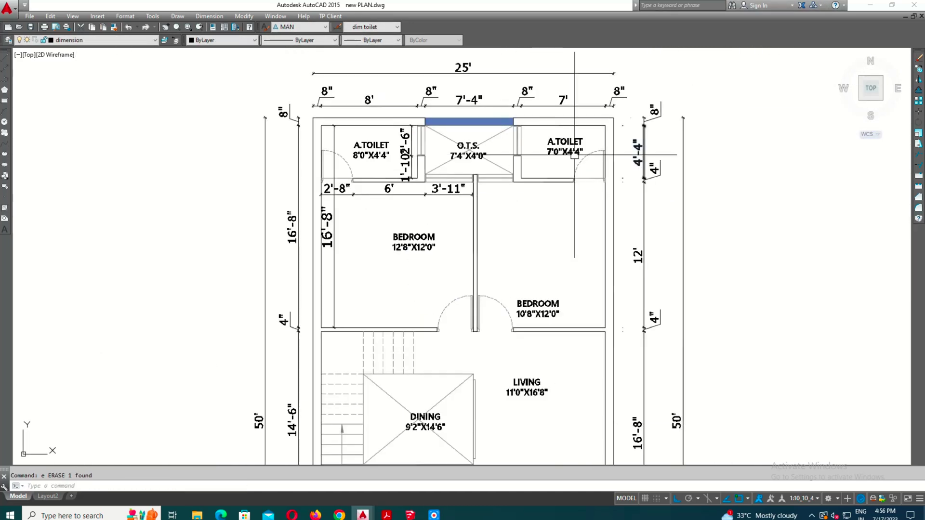
{"action": "key", "text": "Escape"}
Place a 3' linear dimension below the O.T.S.
{"action": "scroll", "coordinate": [496, 189], "scroll_direction": "up", "scroll_amount": 4}
{"action": "scroll", "coordinate": [485, 178], "scroll_direction": "up", "scroll_amount": 5}
{"action": "type", "text": "li"}
{"action": "key", "text": "Return"}
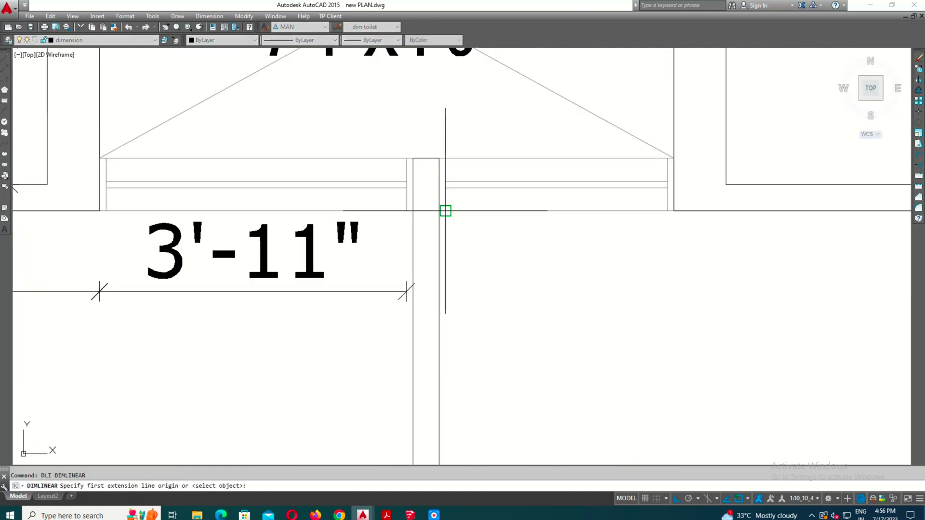
{"action": "left_click", "coordinate": [673, 211]}
{"action": "left_click", "coordinate": [673, 268]}
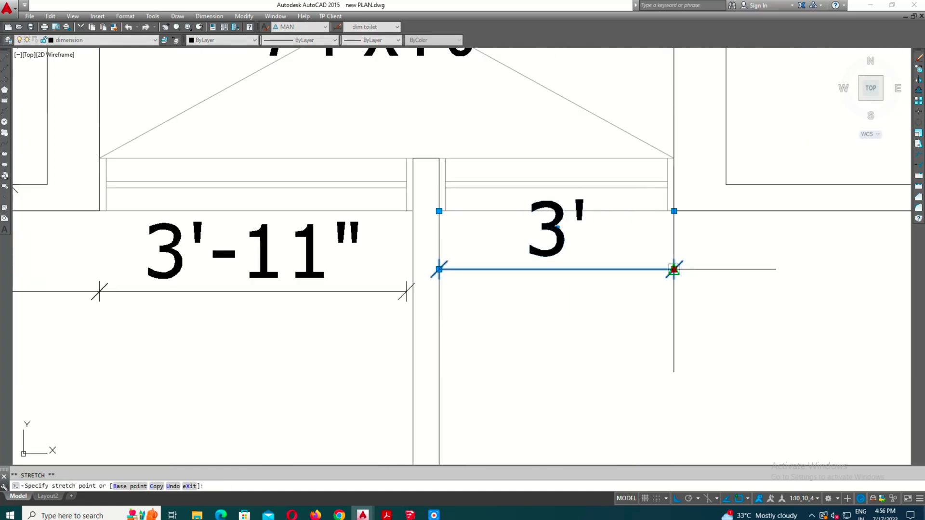
{"action": "left_click", "coordinate": [674, 278]}
Continue the chain from 3' with 5' and 2'-8" dimensions.
{"action": "type", "text": "co"}
{"action": "key", "text": "Return"}
{"action": "scroll", "coordinate": [537, 309], "scroll_direction": "down", "scroll_amount": 3}
{"action": "scroll", "coordinate": [756, 264], "scroll_direction": "up", "scroll_amount": 3}
{"action": "left_click", "coordinate": [756, 265]}
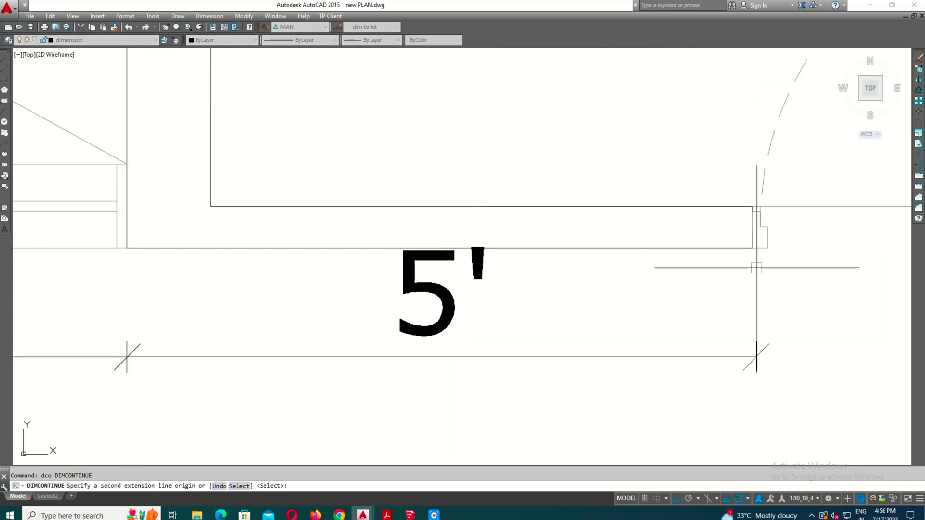
{"action": "scroll", "coordinate": [593, 269], "scroll_direction": "down", "scroll_amount": 3}
{"action": "left_click", "coordinate": [681, 250]}
{"action": "key", "text": "Escape"}
{"action": "scroll", "coordinate": [680, 250], "scroll_direction": "down", "scroll_amount": 3}
{"action": "scroll", "coordinate": [619, 176], "scroll_direction": "up", "scroll_amount": 3}
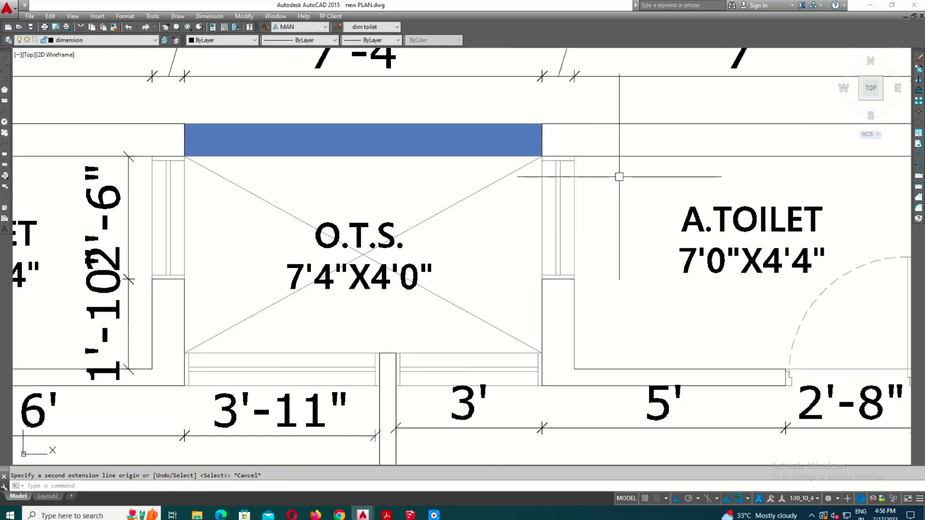
{"action": "scroll", "coordinate": [590, 177], "scroll_direction": "up", "scroll_amount": 2}
Dimension the right toilet's wall with vertical 2'-6" and 1'-10" measurements.
{"action": "type", "text": "i"}
{"action": "key", "text": "Return"}
{"action": "left_click", "coordinate": [566, 346]}
{"action": "left_click", "coordinate": [648, 289]}
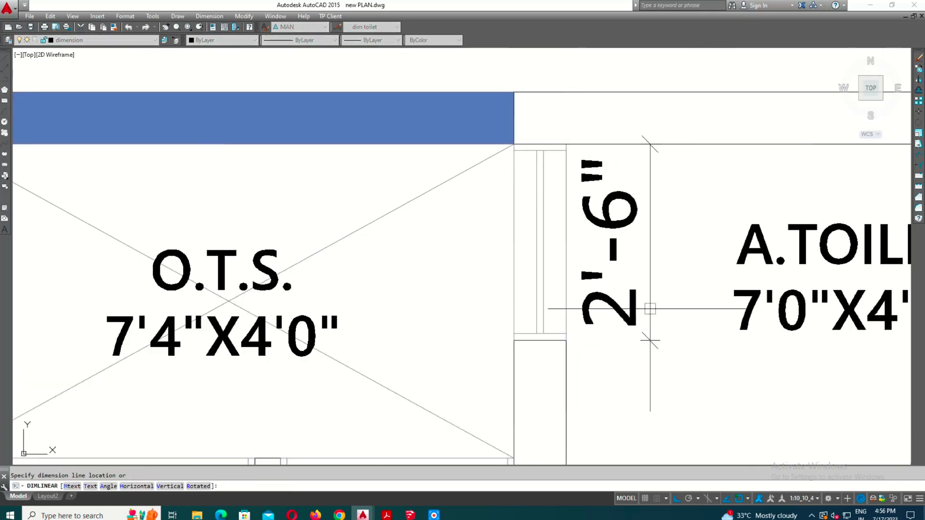
{"action": "scroll", "coordinate": [648, 290], "scroll_direction": "down", "scroll_amount": 2}
{"action": "key", "text": "Return"}
{"action": "left_click", "coordinate": [549, 258]}
{"action": "left_click", "coordinate": [553, 342]}
{"action": "scroll", "coordinate": [553, 341], "scroll_direction": "down", "scroll_amount": 2}
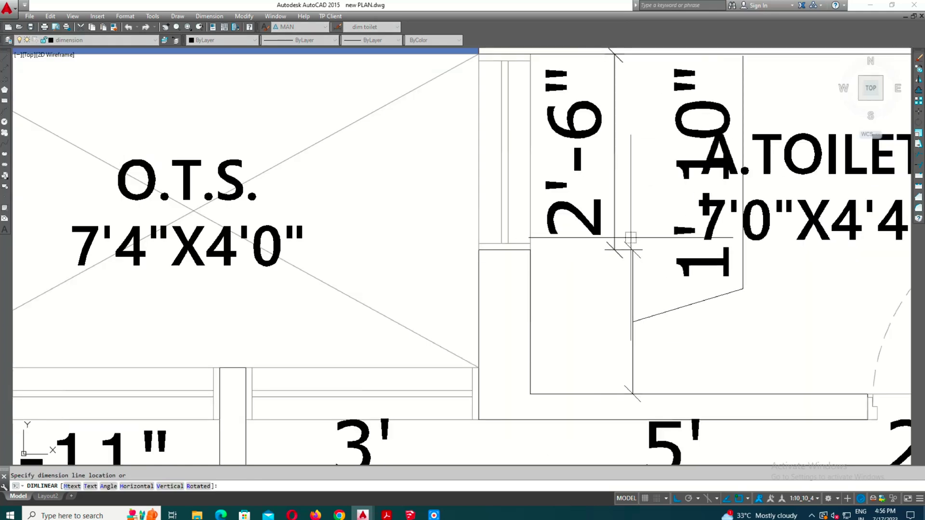
{"action": "left_click", "coordinate": [615, 251]}
{"action": "scroll", "coordinate": [615, 252], "scroll_direction": "down", "scroll_amount": 2}
Move the A.TOILET label clear of the new dimensions.
{"action": "left_click", "coordinate": [643, 275]}
{"action": "left_click", "coordinate": [682, 289]}
{"action": "key", "text": "Return"}
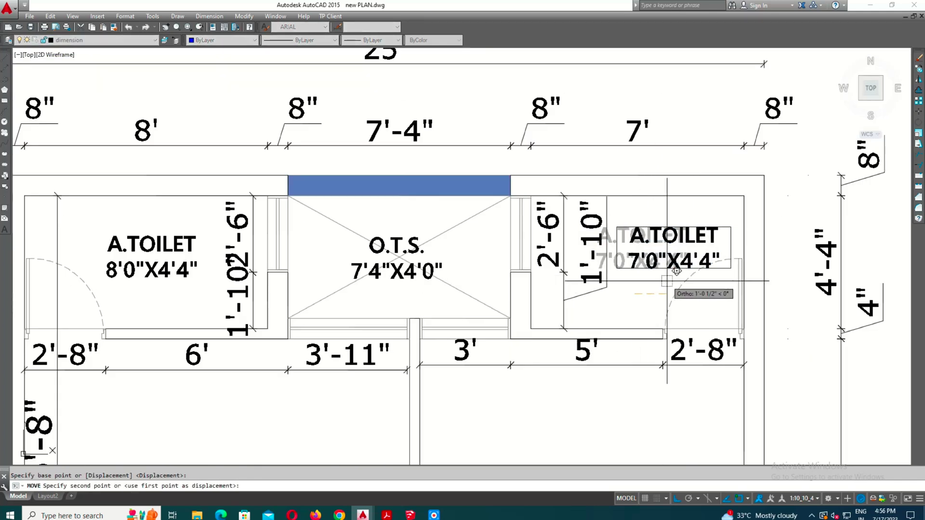
{"action": "scroll", "coordinate": [681, 289], "scroll_direction": "down", "scroll_amount": 3}
{"action": "scroll", "coordinate": [816, 310], "scroll_direction": "up", "scroll_amount": 2}
{"action": "middle_click_drag", "start_coordinate": [674, 299], "coordinate": [661, 194]}
Dimension the wall below the bedrooms as a chain: 9'-8", 3', 4", 3', 7'-8".
{"action": "scroll", "coordinate": [661, 193], "scroll_direction": "down", "scroll_amount": 2}
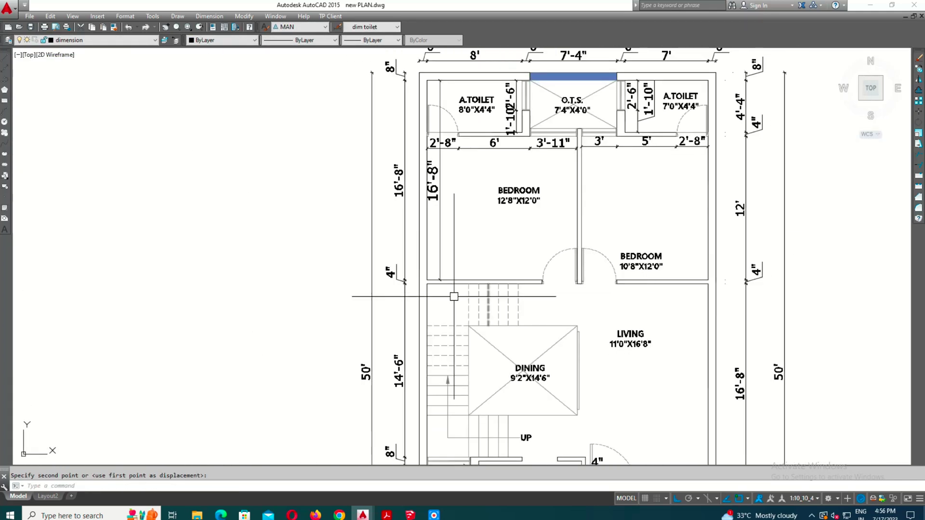
{"action": "scroll", "coordinate": [661, 193], "scroll_direction": "up", "scroll_amount": 2}
{"action": "scroll", "coordinate": [704, 254], "scroll_direction": "up", "scroll_amount": 3}
{"action": "left_click", "coordinate": [704, 254]}
{"action": "scroll", "coordinate": [704, 253], "scroll_direction": "down", "scroll_amount": 2}
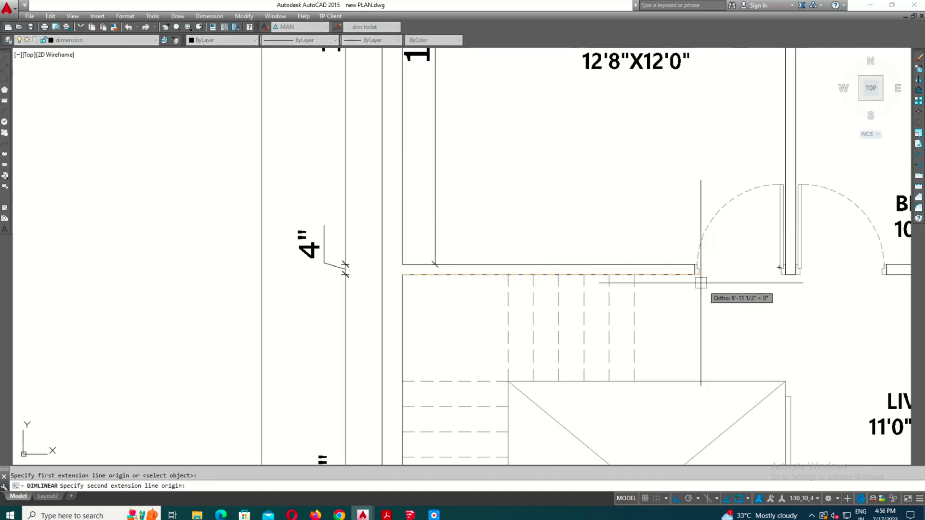
{"action": "scroll", "coordinate": [722, 298], "scroll_direction": "up", "scroll_amount": 3}
{"action": "left_click", "coordinate": [693, 280]}
{"action": "scroll", "coordinate": [693, 279], "scroll_direction": "down", "scroll_amount": 1}
{"action": "left_click", "coordinate": [691, 307]}
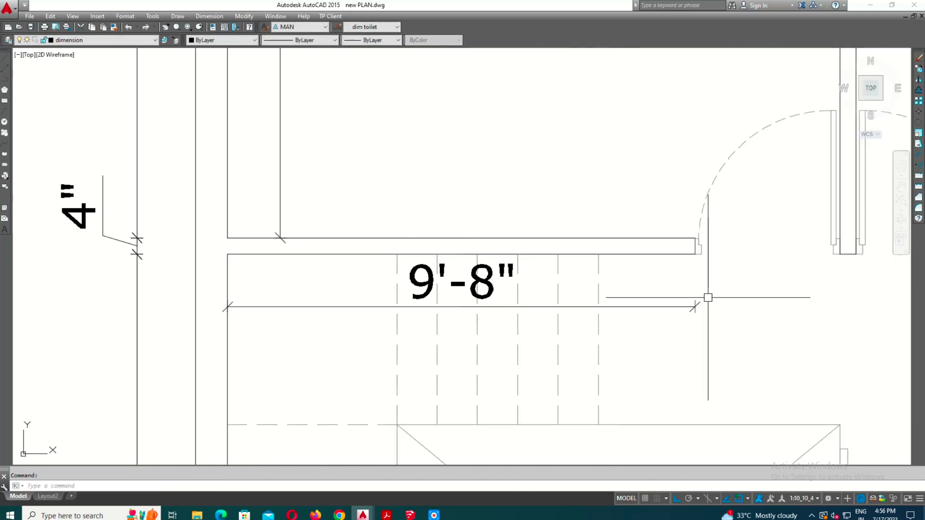
{"action": "scroll", "coordinate": [629, 279], "scroll_direction": "down", "scroll_amount": 2}
{"action": "scroll", "coordinate": [727, 273], "scroll_direction": "up", "scroll_amount": 2}
{"action": "scroll", "coordinate": [748, 283], "scroll_direction": "up", "scroll_amount": 3}
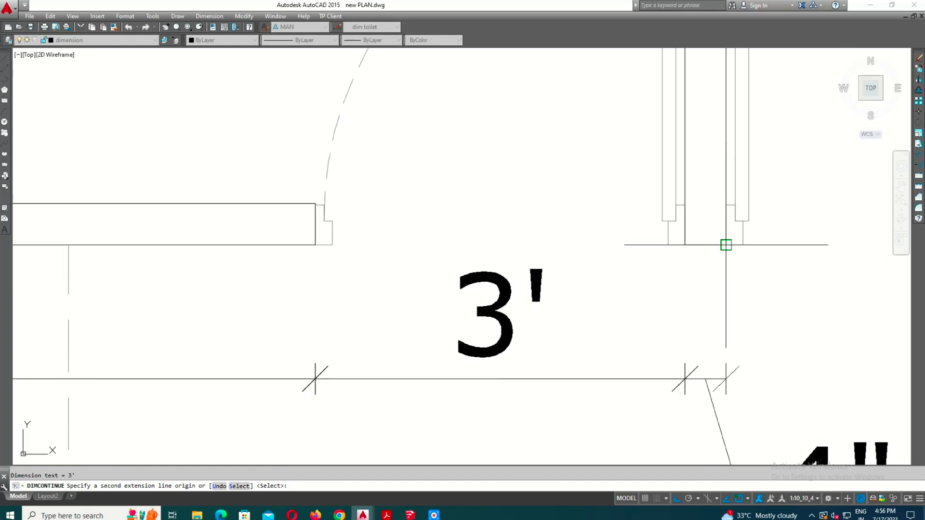
{"action": "left_click", "coordinate": [724, 245]}
{"action": "scroll", "coordinate": [749, 262], "scroll_direction": "down", "scroll_amount": 3}
{"action": "scroll", "coordinate": [749, 262], "scroll_direction": "up", "scroll_amount": 2}
{"action": "left_click", "coordinate": [739, 262]}
{"action": "scroll", "coordinate": [739, 262], "scroll_direction": "down", "scroll_amount": 2}
{"action": "scroll", "coordinate": [816, 273], "scroll_direction": "down", "scroll_amount": 2}
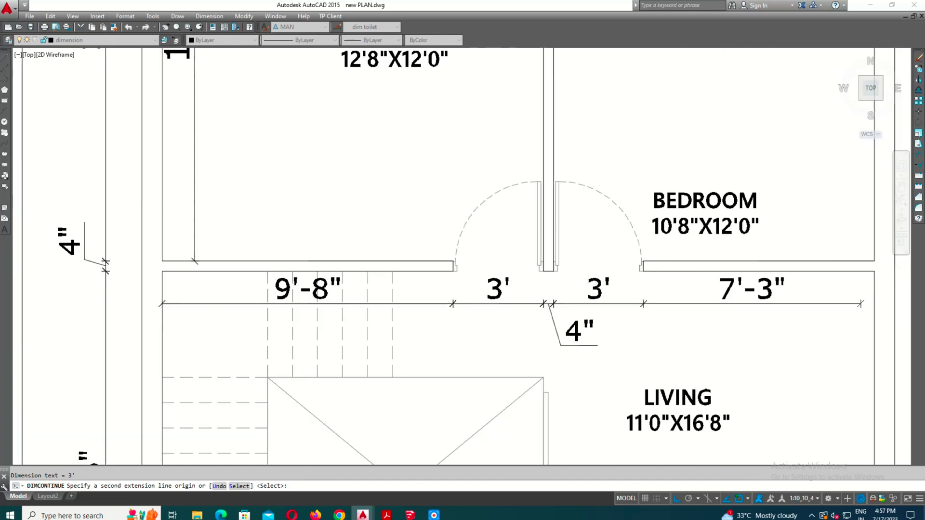
{"action": "scroll", "coordinate": [824, 268], "scroll_direction": "up", "scroll_amount": 2}
{"action": "left_click", "coordinate": [824, 268]}
{"action": "key", "text": "Escape"}
Add the 3'-8" and 4'-4" linear dimensions along the stair-side walls.
{"action": "scroll", "coordinate": [588, 258], "scroll_direction": "down", "scroll_amount": 2}
{"action": "scroll", "coordinate": [450, 301], "scroll_direction": "down", "scroll_amount": 1}
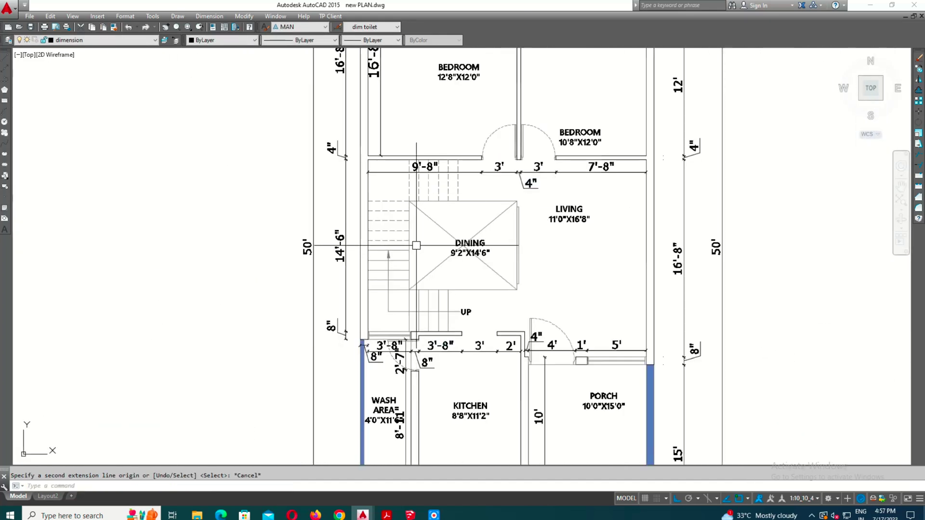
{"action": "type", "text": "dli"}
{"action": "key", "text": "Return"}
{"action": "scroll", "coordinate": [434, 361], "scroll_direction": "up", "scroll_amount": 2}
{"action": "scroll", "coordinate": [377, 321], "scroll_direction": "up", "scroll_amount": 3}
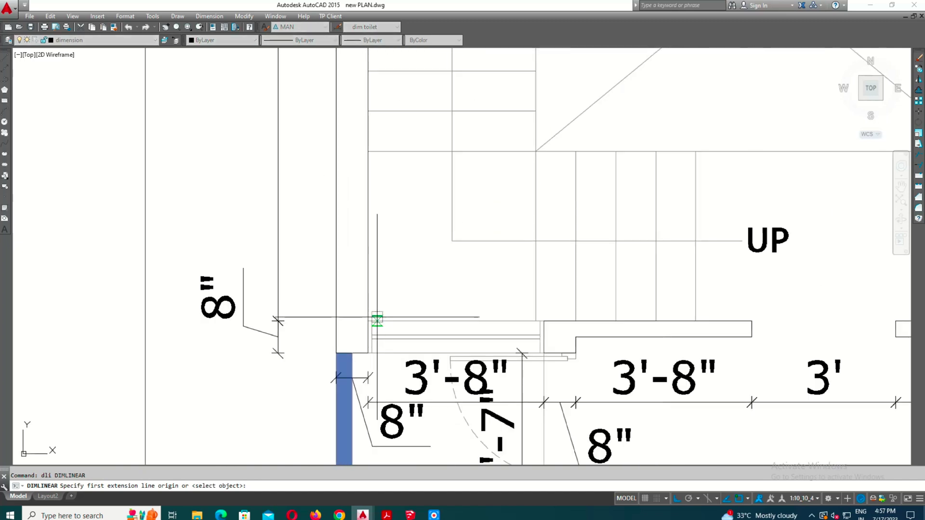
{"action": "left_click", "coordinate": [538, 298]}
{"action": "scroll", "coordinate": [537, 299], "scroll_direction": "up", "scroll_amount": 2}
{"action": "scroll", "coordinate": [483, 273], "scroll_direction": "down", "scroll_amount": 2}
{"action": "left_click", "coordinate": [483, 273]}
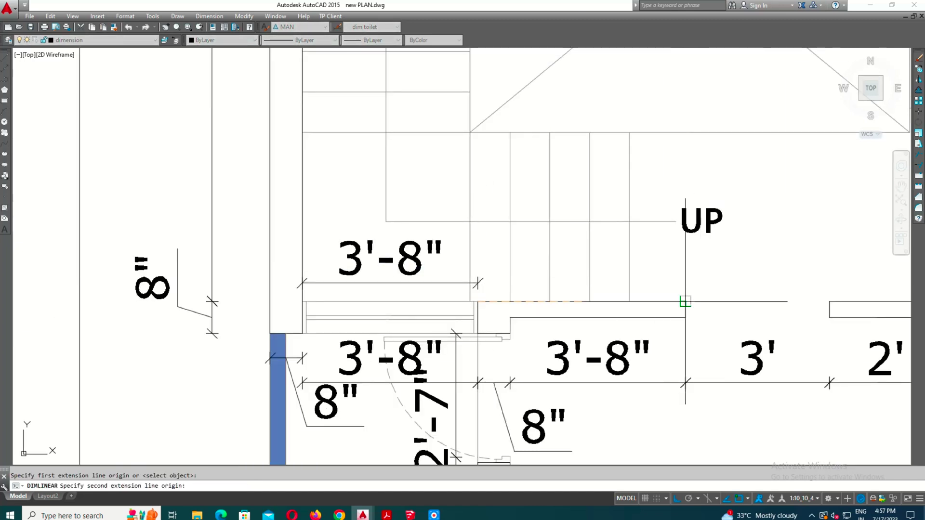
{"action": "left_click", "coordinate": [472, 288]}
{"action": "scroll", "coordinate": [473, 288], "scroll_direction": "down", "scroll_amount": 3}
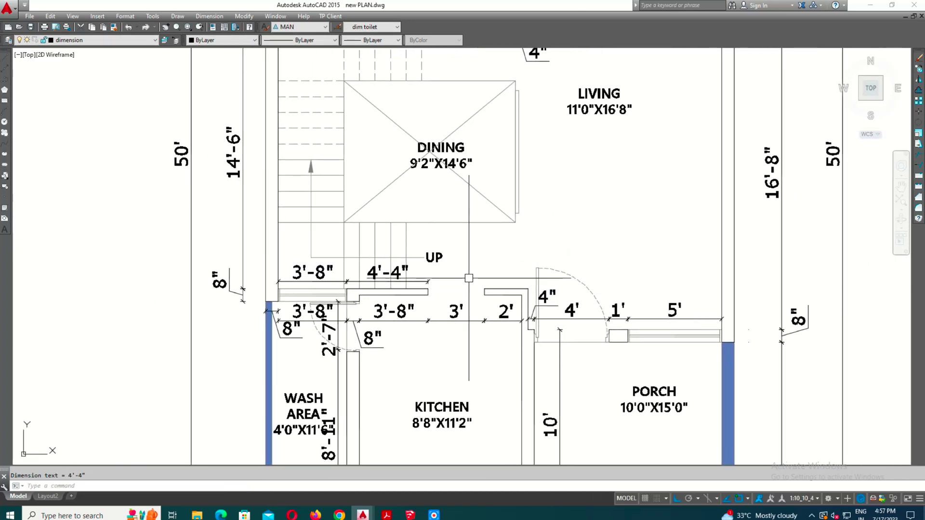
{"action": "scroll", "coordinate": [585, 275], "scroll_direction": "up", "scroll_amount": 2}
Dimension the wall opening with a 2'-4" linear dimension.
{"action": "key", "text": "Return"}
{"action": "scroll", "coordinate": [509, 289], "scroll_direction": "up", "scroll_amount": 3}
{"action": "left_click", "coordinate": [642, 311]}
{"action": "left_click", "coordinate": [626, 224]}
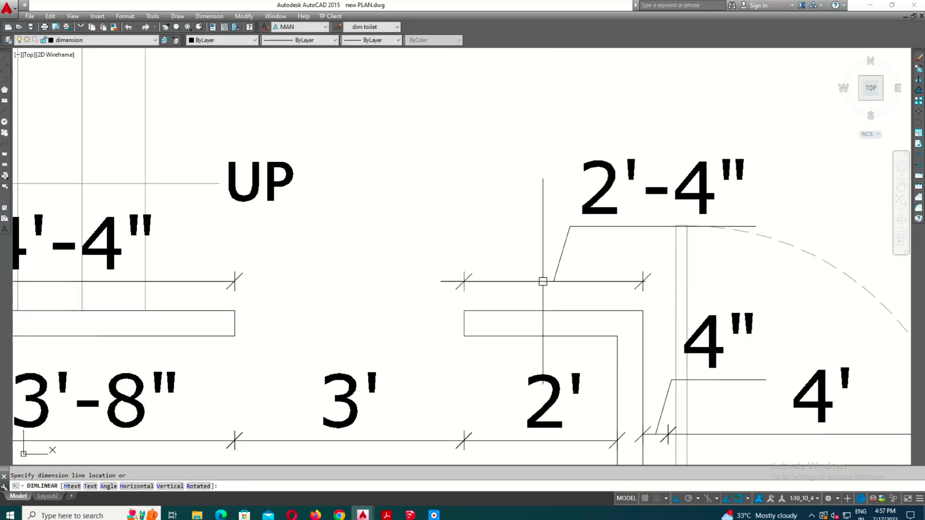
Add an 11'-6" vertical dimension beside the wash-area wall.
{"action": "scroll", "coordinate": [541, 274], "scroll_direction": "down", "scroll_amount": 3}
{"action": "scroll", "coordinate": [680, 209], "scroll_direction": "down", "scroll_amount": 2}
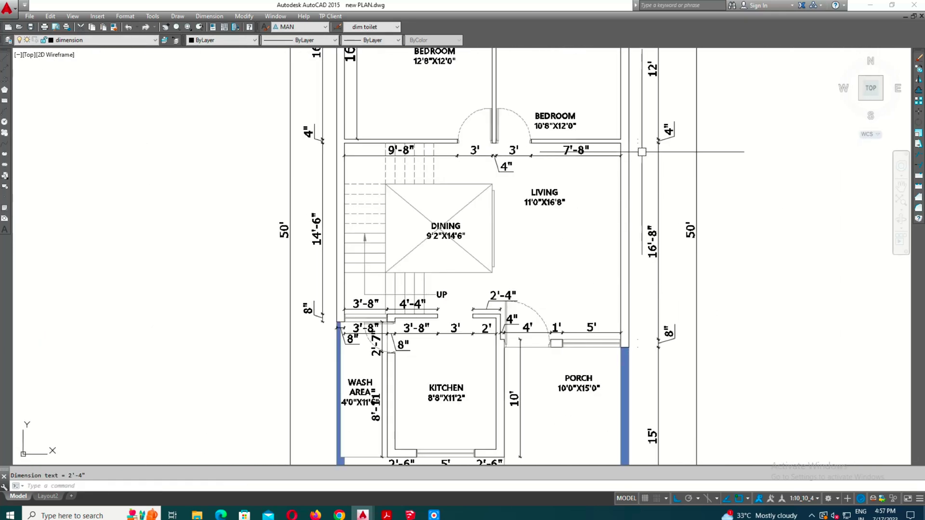
{"action": "middle_click_drag", "start_coordinate": [287, 464], "coordinate": [322, 274]}
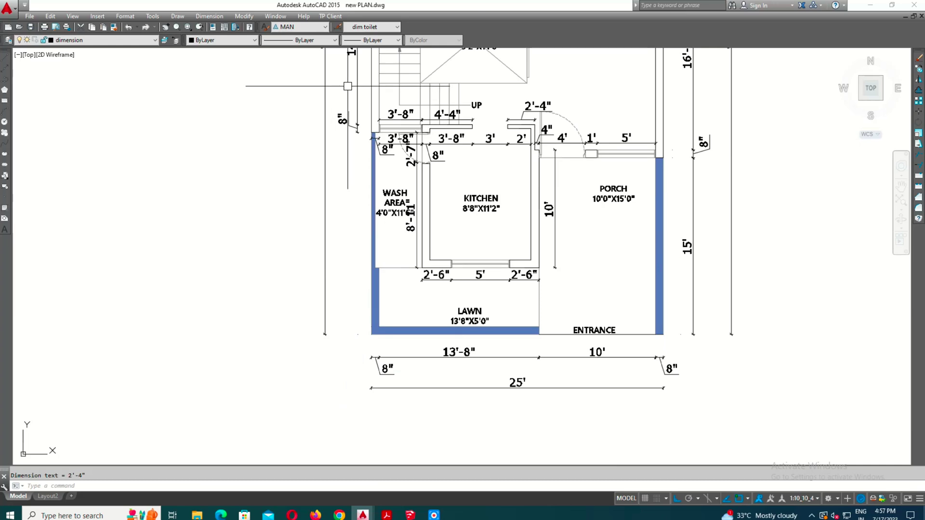
{"action": "type", "text": "dli"}
{"action": "key", "text": "Return"}
{"action": "scroll", "coordinate": [351, 125], "scroll_direction": "up", "scroll_amount": 5}
{"action": "left_click", "coordinate": [458, 164]}
{"action": "scroll", "coordinate": [455, 409], "scroll_direction": "down", "scroll_amount": 4}
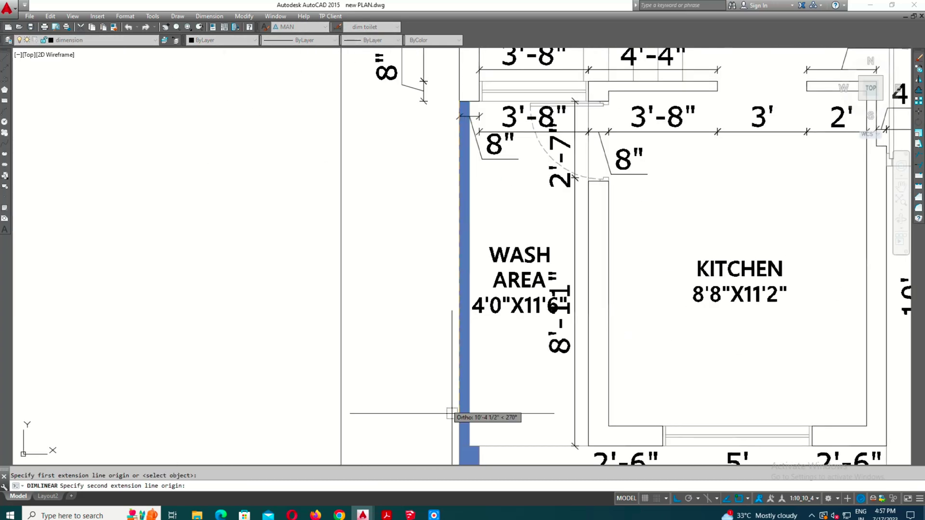
{"action": "scroll", "coordinate": [475, 329], "scroll_direction": "up", "scroll_amount": 3}
{"action": "left_click", "coordinate": [498, 302]}
{"action": "scroll", "coordinate": [498, 303], "scroll_direction": "down", "scroll_amount": 4}
{"action": "scroll", "coordinate": [489, 167], "scroll_direction": "up", "scroll_amount": 4}
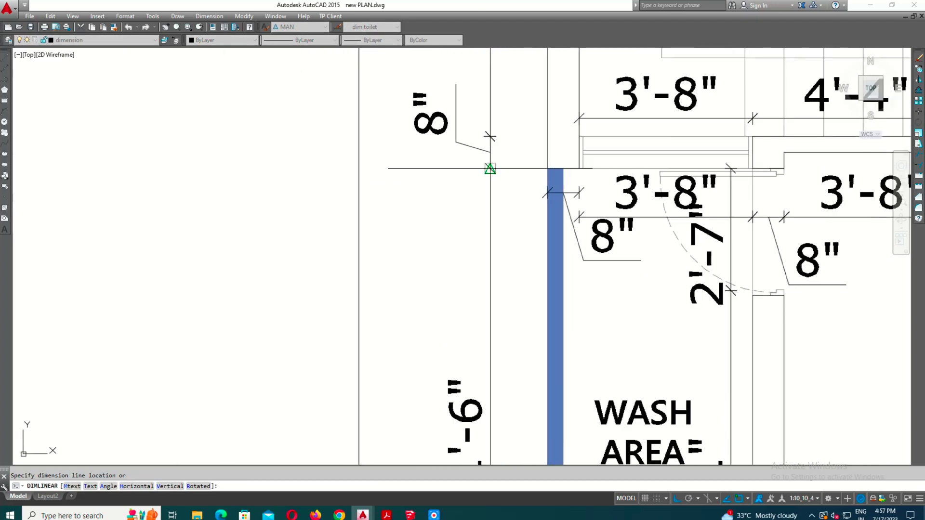
{"action": "scroll", "coordinate": [496, 388], "scroll_direction": "down", "scroll_amount": 1}
{"action": "left_click", "coordinate": [495, 389]}
{"action": "scroll", "coordinate": [495, 388], "scroll_direction": "down", "scroll_amount": 1}
Add the 5' lawn-side vertical dimension, snapping its end to the wall corner.
{"action": "key", "text": "Return"}
{"action": "left_click", "coordinate": [523, 291]}
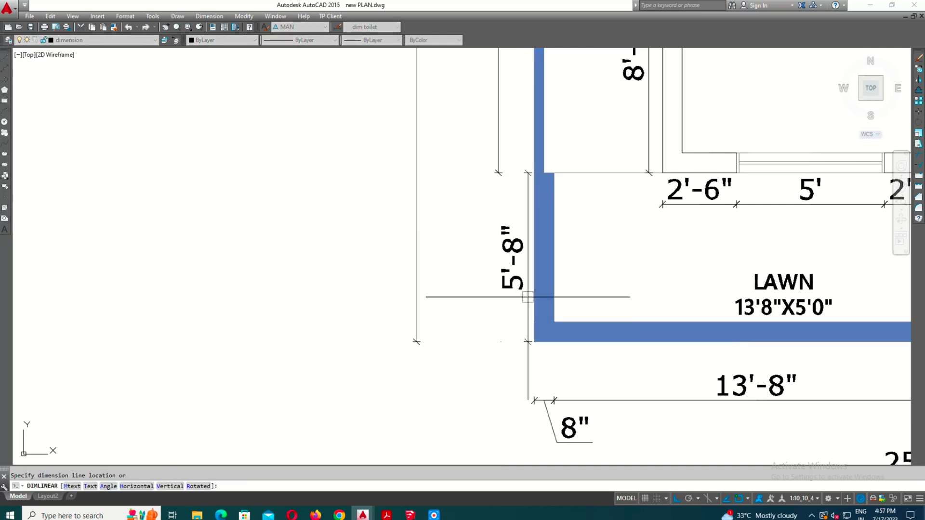
{"action": "left_click", "coordinate": [498, 172]}
{"action": "scroll", "coordinate": [498, 173], "scroll_direction": "down", "scroll_amount": 3}
{"action": "scroll", "coordinate": [498, 241], "scroll_direction": "up", "scroll_amount": 3}
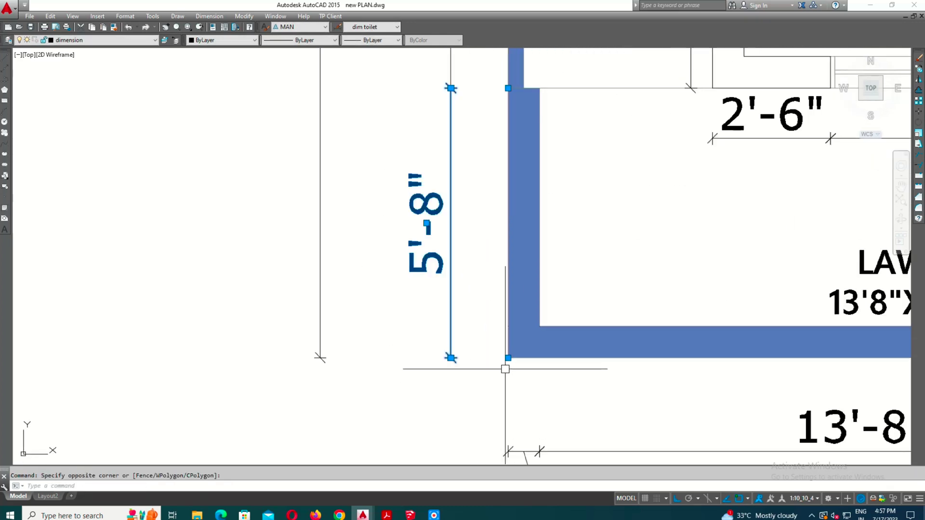
{"action": "left_click", "coordinate": [508, 358]}
{"action": "left_click", "coordinate": [540, 326]}
{"action": "key", "text": "Escape"}
{"action": "type", "text": "DLI"}
{"action": "key", "text": "Return"}
{"action": "scroll", "coordinate": [563, 322], "scroll_direction": "up", "scroll_amount": 2}
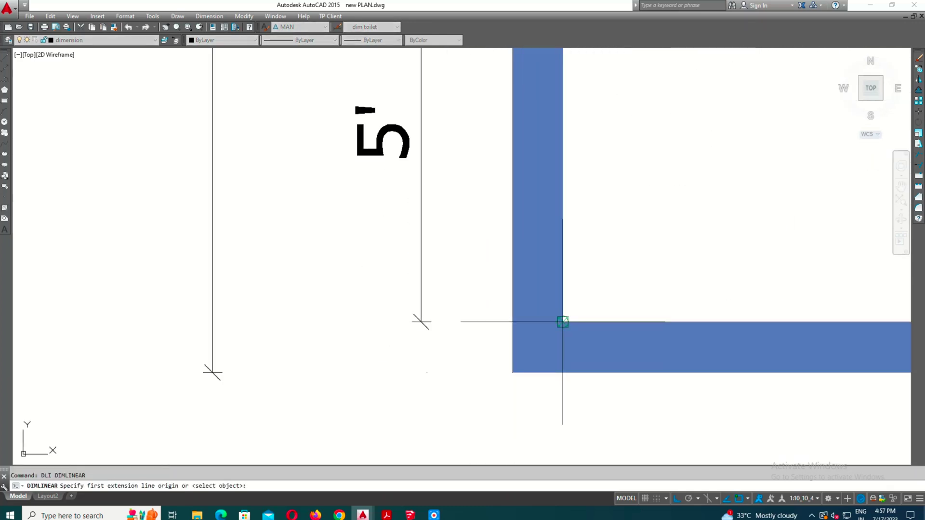
{"action": "scroll", "coordinate": [562, 373], "scroll_direction": "down", "scroll_amount": 2}
{"action": "key", "text": "Escape"}
Place a vertical 12'-4" linear dimension on the partition wall between the bedrooms.
{"action": "scroll", "coordinate": [470, 247], "scroll_direction": "down", "scroll_amount": 4}
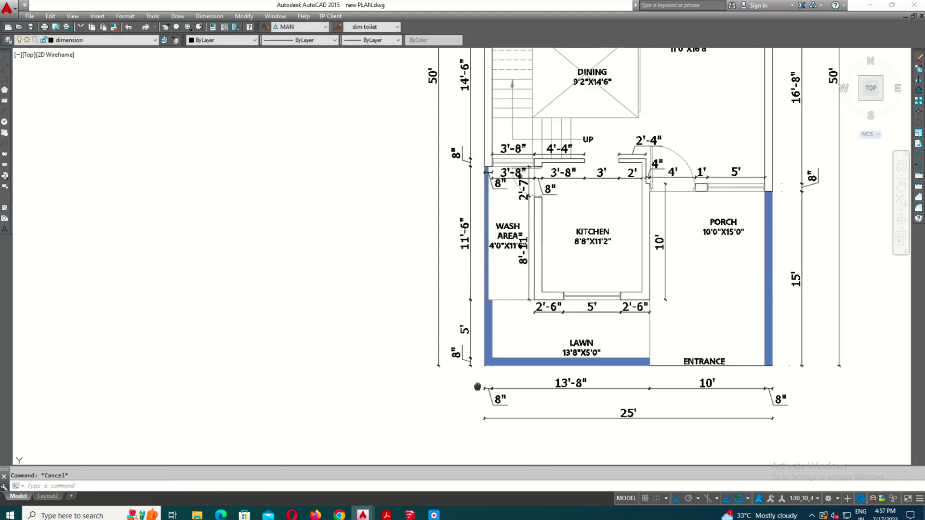
{"action": "middle_click_drag", "start_coordinate": [597, 336], "coordinate": [593, 386]}
{"action": "scroll", "coordinate": [544, 248], "scroll_direction": "up", "scroll_amount": 2}
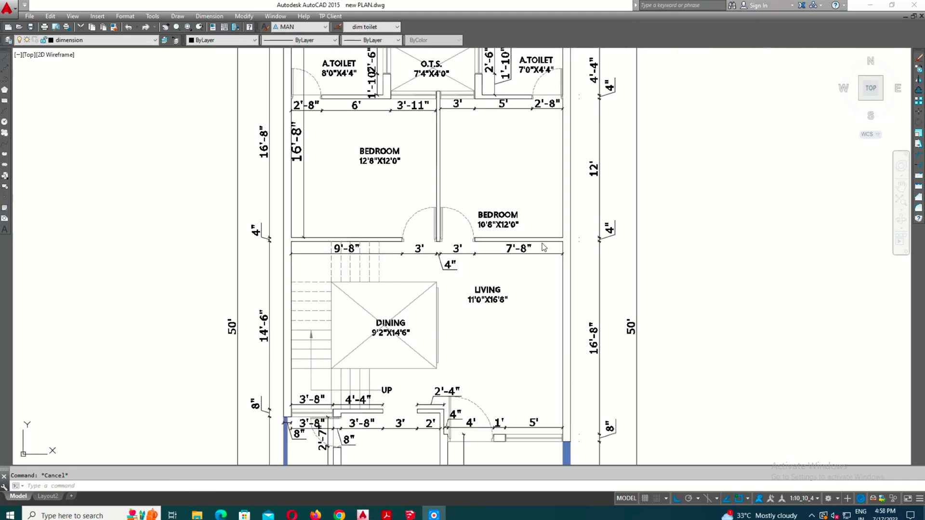
{"action": "type", "text": "dli"}
{"action": "key", "text": "Return"}
{"action": "scroll", "coordinate": [456, 105], "scroll_direction": "up", "scroll_amount": 4}
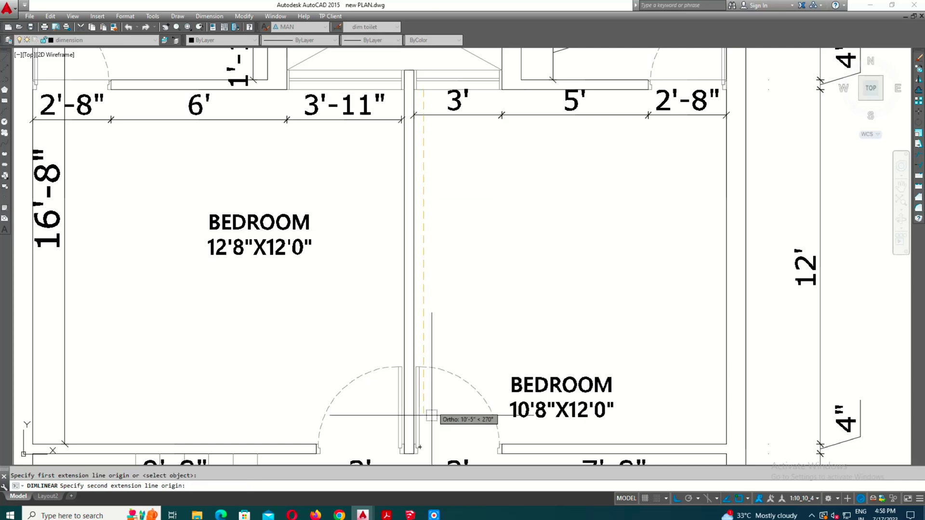
{"action": "scroll", "coordinate": [415, 453], "scroll_direction": "down", "scroll_amount": 5}
{"action": "scroll", "coordinate": [423, 94], "scroll_direction": "up", "scroll_amount": 4}
{"action": "scroll", "coordinate": [434, 298], "scroll_direction": "up", "scroll_amount": 3}
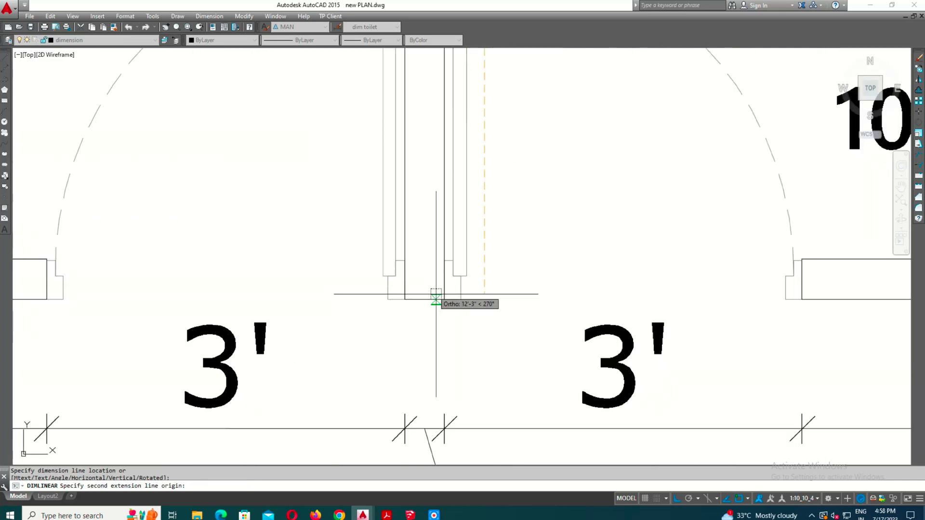
{"action": "left_click", "coordinate": [472, 305]}
{"action": "left_click", "coordinate": [473, 272]}
{"action": "scroll", "coordinate": [473, 272], "scroll_direction": "down", "scroll_amount": 5}
{"action": "scroll", "coordinate": [447, 108], "scroll_direction": "up", "scroll_amount": 5}
{"action": "left_click", "coordinate": [447, 108]}
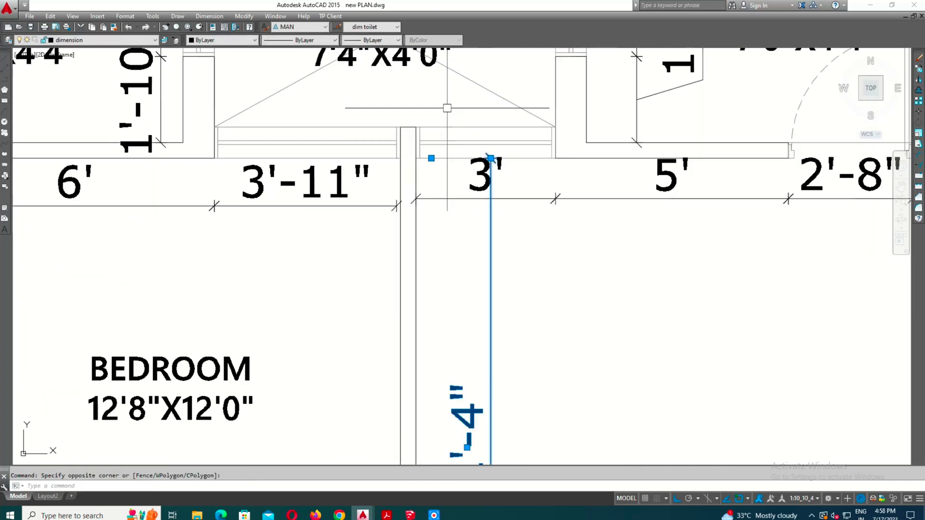
{"action": "scroll", "coordinate": [490, 158], "scroll_direction": "down", "scroll_amount": 1}
{"action": "scroll", "coordinate": [465, 145], "scroll_direction": "up", "scroll_amount": 1}
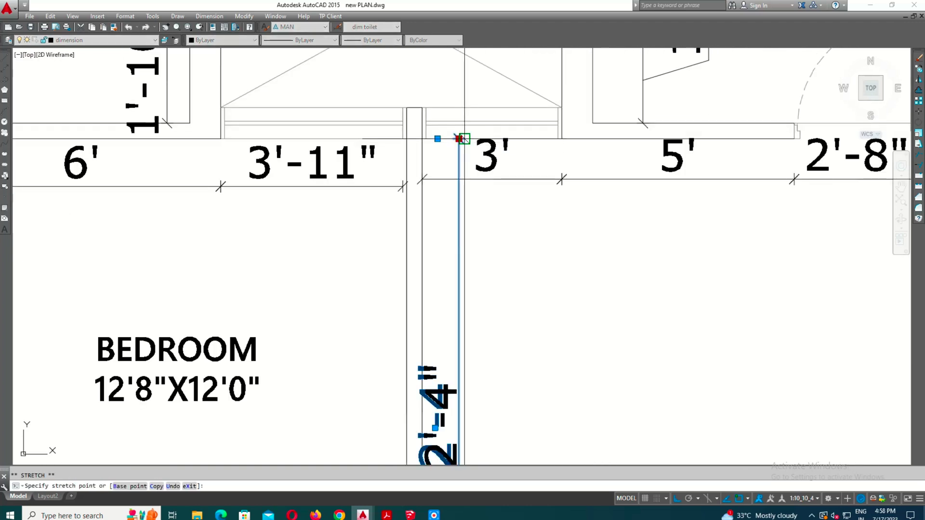
{"action": "key", "text": "Escape"}
{"action": "scroll", "coordinate": [657, 296], "scroll_direction": "down", "scroll_amount": 4}
{"action": "scroll", "coordinate": [598, 378], "scroll_direction": "down", "scroll_amount": 2}
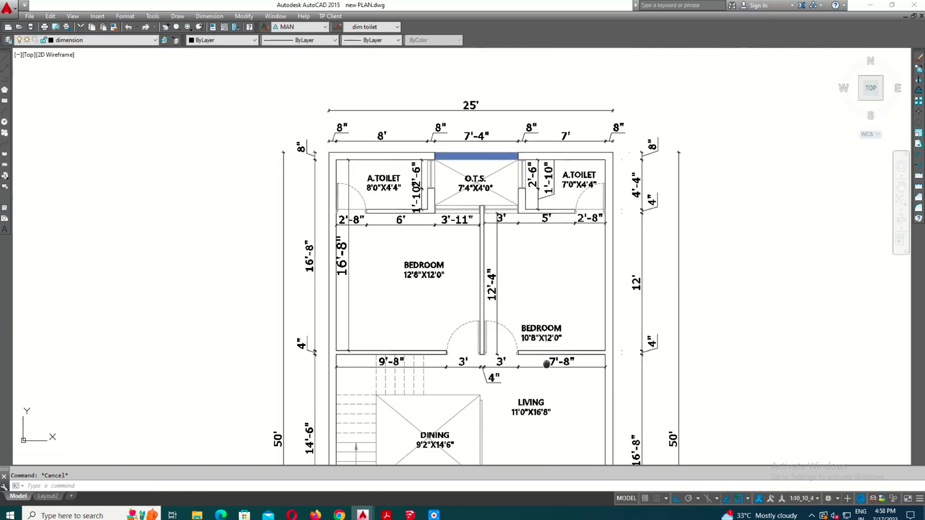
{"action": "scroll", "coordinate": [549, 263], "scroll_direction": "down", "scroll_amount": 1}
{"action": "middle_click_drag", "start_coordinate": [549, 263], "coordinate": [525, 188]}
{"action": "middle_click_drag", "start_coordinate": [571, 416], "coordinate": [596, 445]}
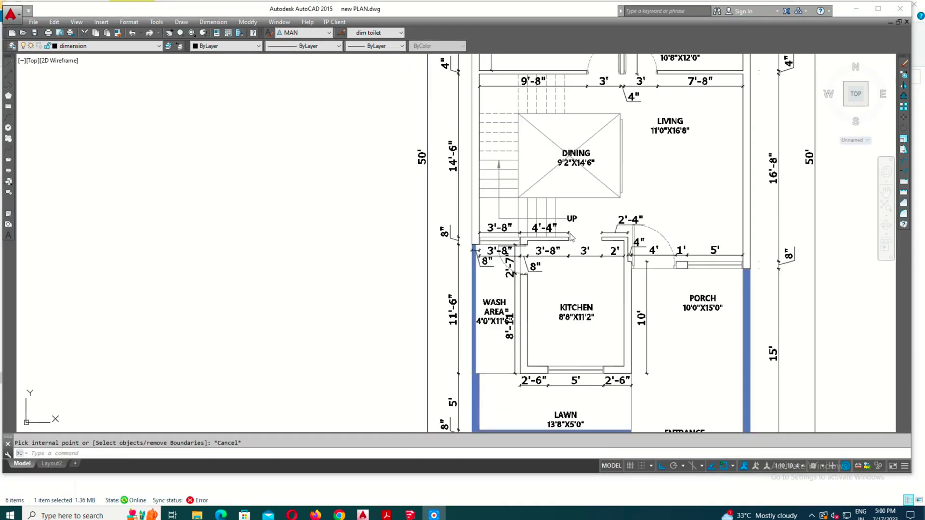
{"action": "scroll", "coordinate": [571, 236], "scroll_direction": "down", "scroll_amount": 2}
Pick internal points inside the ground-floor brick walls as hatch areas.
{"action": "key", "text": "Escape"}
{"action": "key", "text": "Return"}
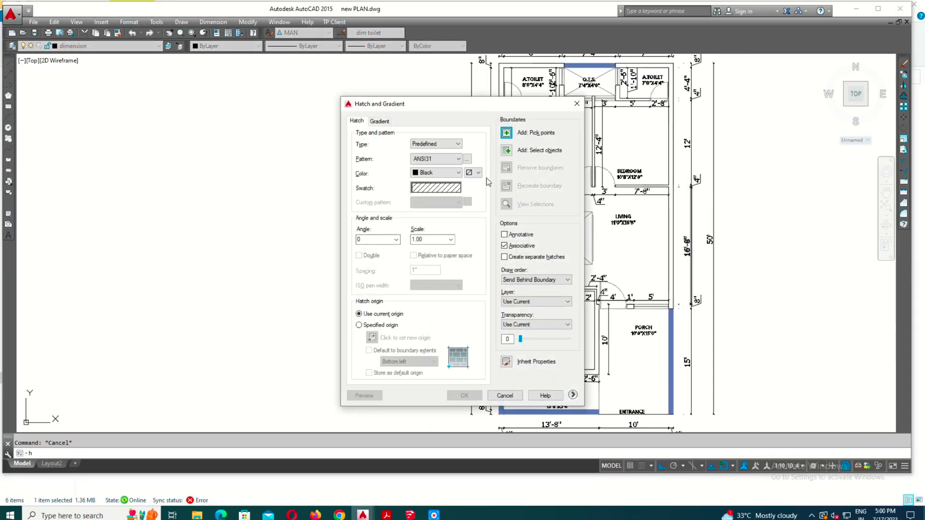
{"action": "left_click", "coordinate": [506, 133]}
{"action": "scroll", "coordinate": [667, 144], "scroll_direction": "up", "scroll_amount": 2}
{"action": "scroll", "coordinate": [666, 160], "scroll_direction": "down", "scroll_amount": 1}
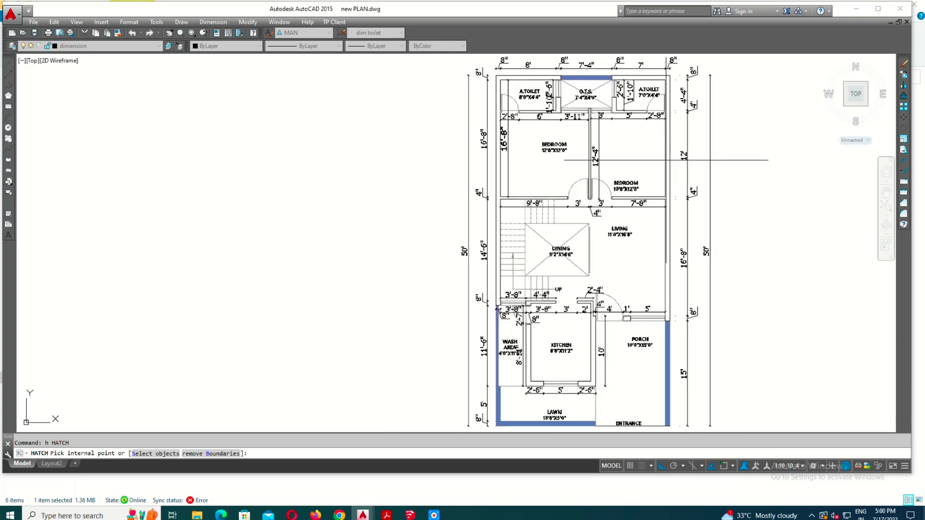
{"action": "scroll", "coordinate": [596, 204], "scroll_direction": "up", "scroll_amount": 2}
{"action": "middle_click_drag", "start_coordinate": [587, 158], "coordinate": [590, 253]}
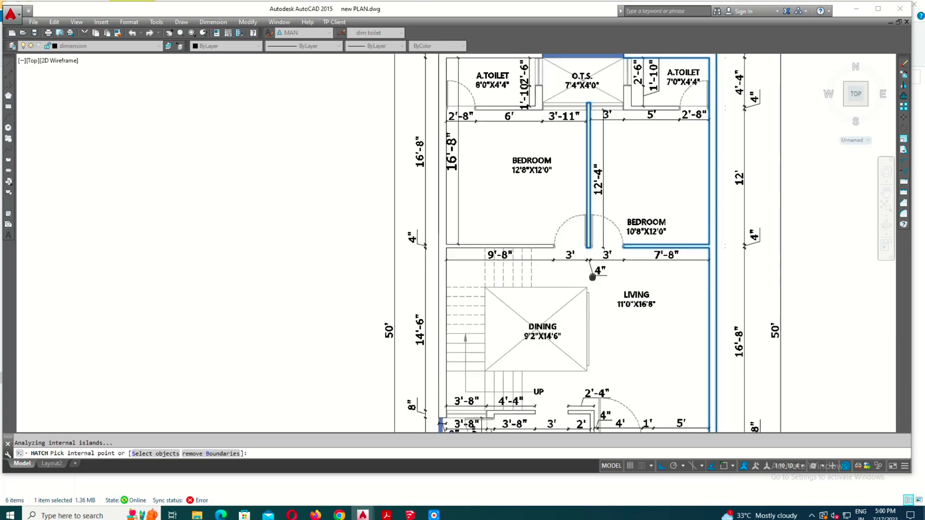
{"action": "scroll", "coordinate": [633, 164], "scroll_direction": "up", "scroll_amount": 3}
{"action": "scroll", "coordinate": [647, 173], "scroll_direction": "down", "scroll_amount": 5}
{"action": "scroll", "coordinate": [656, 189], "scroll_direction": "up", "scroll_amount": 5}
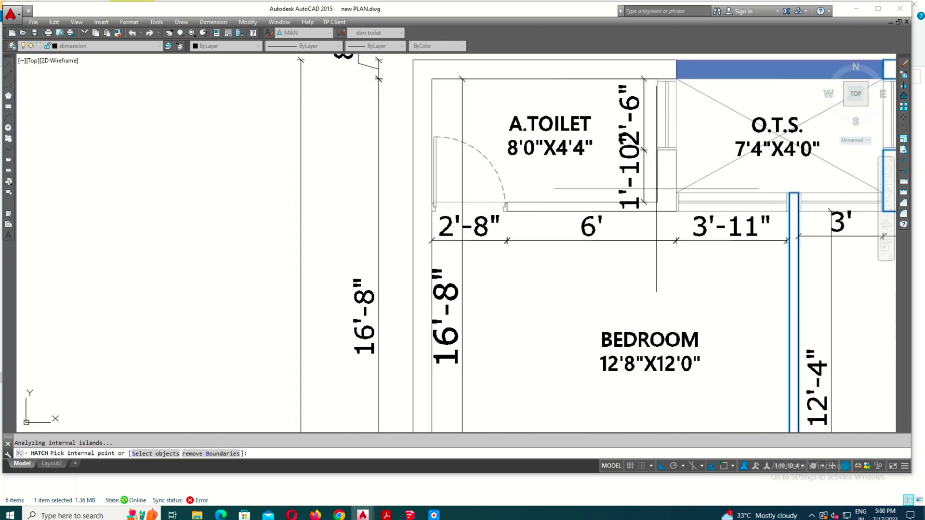
{"action": "scroll", "coordinate": [606, 82], "scroll_direction": "down", "scroll_amount": 6}
{"action": "scroll", "coordinate": [555, 179], "scroll_direction": "up", "scroll_amount": 4}
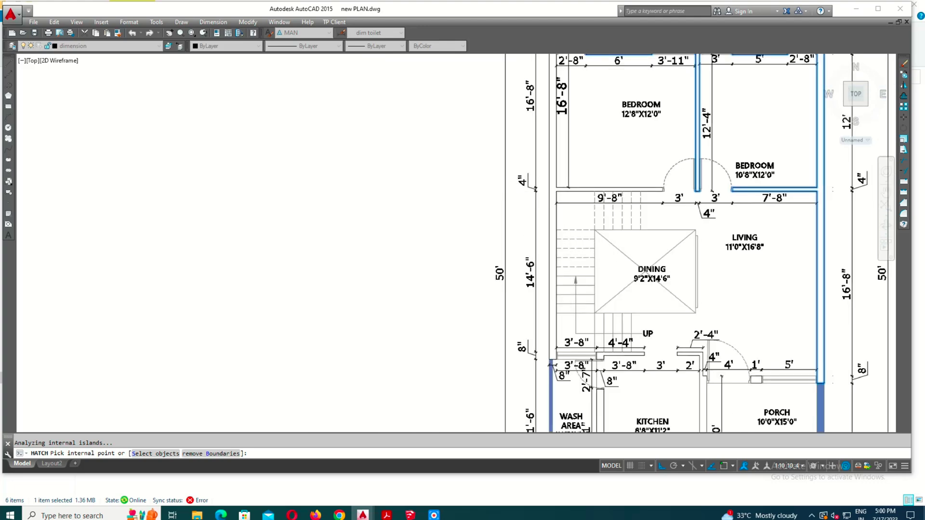
{"action": "middle_click_drag", "start_coordinate": [537, 188], "coordinate": [534, 190]}
{"action": "scroll", "coordinate": [553, 193], "scroll_direction": "down", "scroll_amount": 5}
{"action": "scroll", "coordinate": [602, 193], "scroll_direction": "up", "scroll_amount": 7}
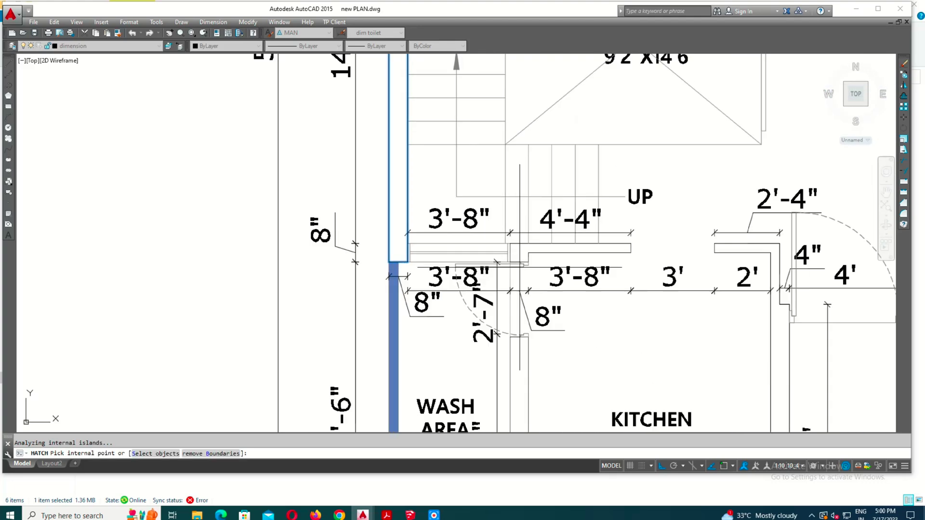
{"action": "scroll", "coordinate": [627, 171], "scroll_direction": "down", "scroll_amount": 1}
{"action": "scroll", "coordinate": [627, 171], "scroll_direction": "up", "scroll_amount": 1}
{"action": "scroll", "coordinate": [611, 202], "scroll_direction": "down", "scroll_amount": 2}
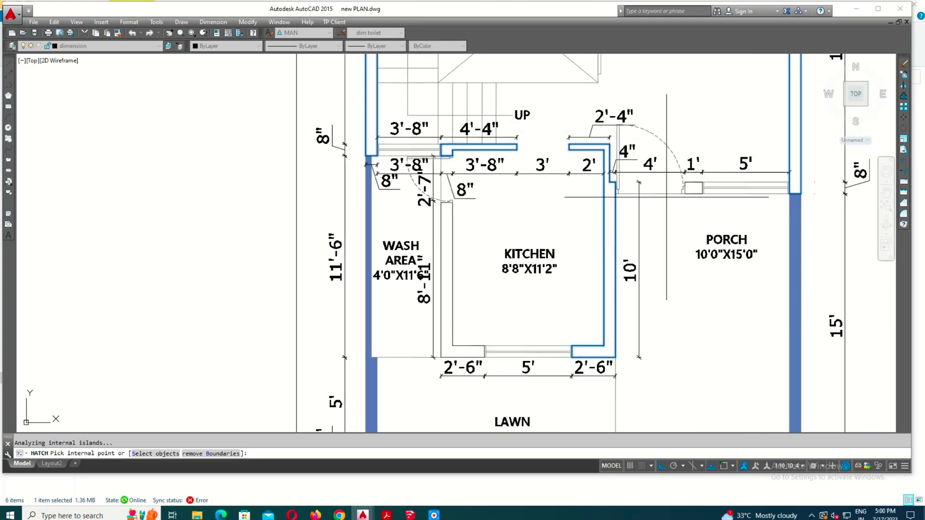
{"action": "scroll", "coordinate": [590, 99], "scroll_direction": "down", "scroll_amount": 2}
{"action": "middle_click_drag", "start_coordinate": [505, 252], "coordinate": [506, 399]}
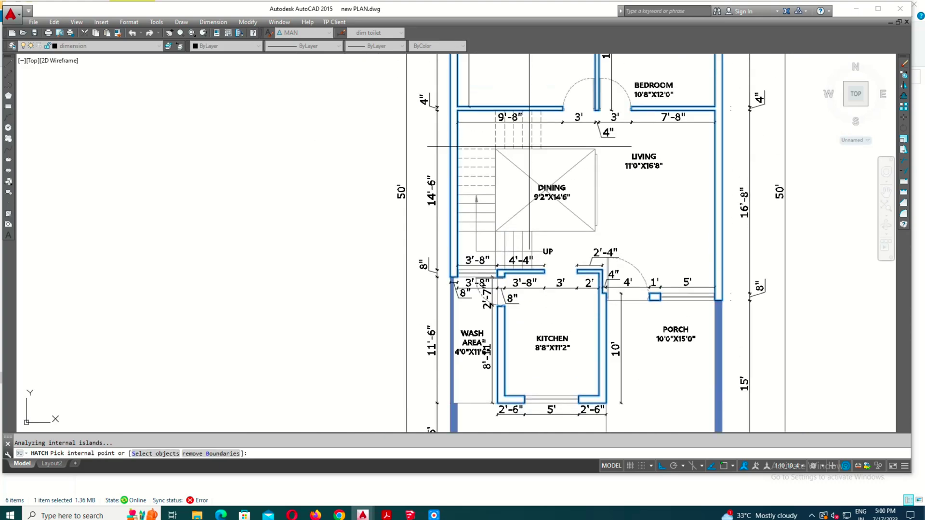
{"action": "scroll", "coordinate": [578, 241], "scroll_direction": "down", "scroll_amount": 2}
{"action": "scroll", "coordinate": [593, 202], "scroll_direction": "up", "scroll_amount": 1}
{"action": "scroll", "coordinate": [604, 170], "scroll_direction": "down", "scroll_amount": 1}
{"action": "key", "text": "Return"}
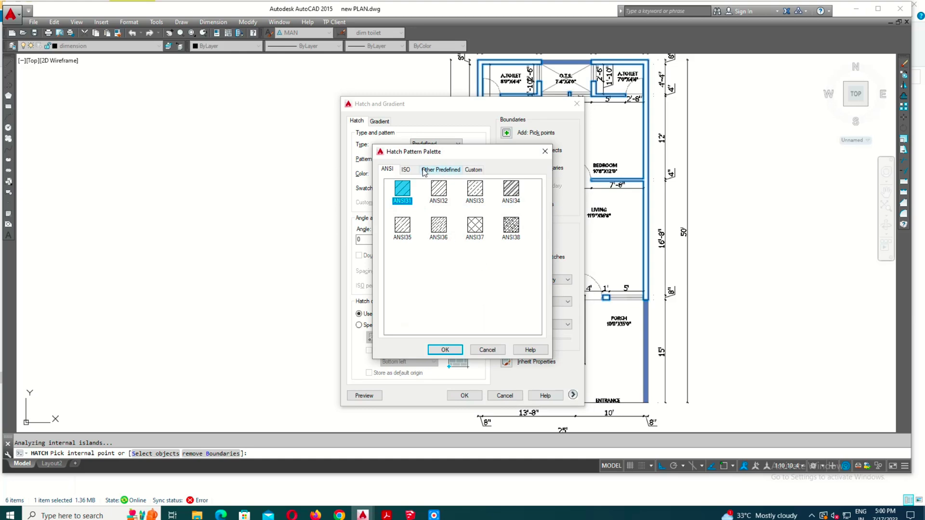
Choose the ANSI32 pattern in red and apply the hatch to the walls.
{"action": "key", "text": "Return"}
{"action": "left_click", "coordinate": [426, 173]}
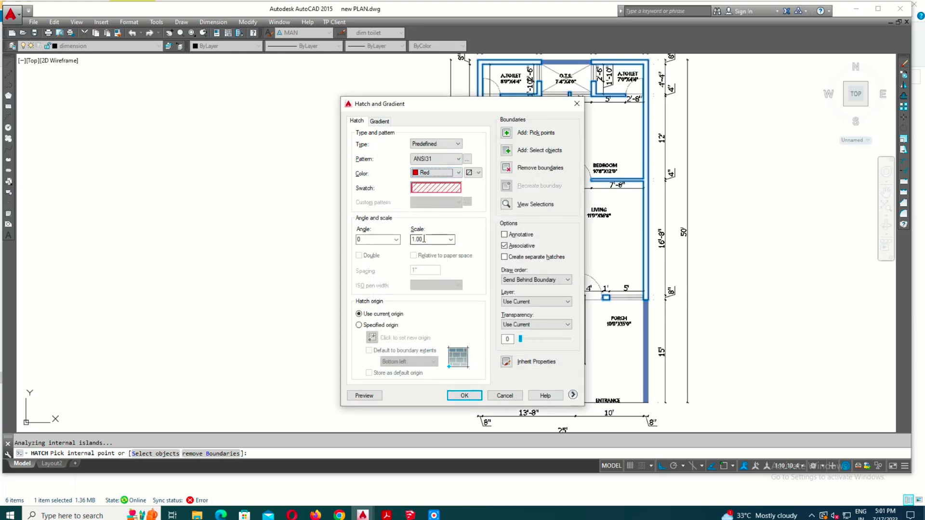
{"action": "left_click", "coordinate": [445, 190]}
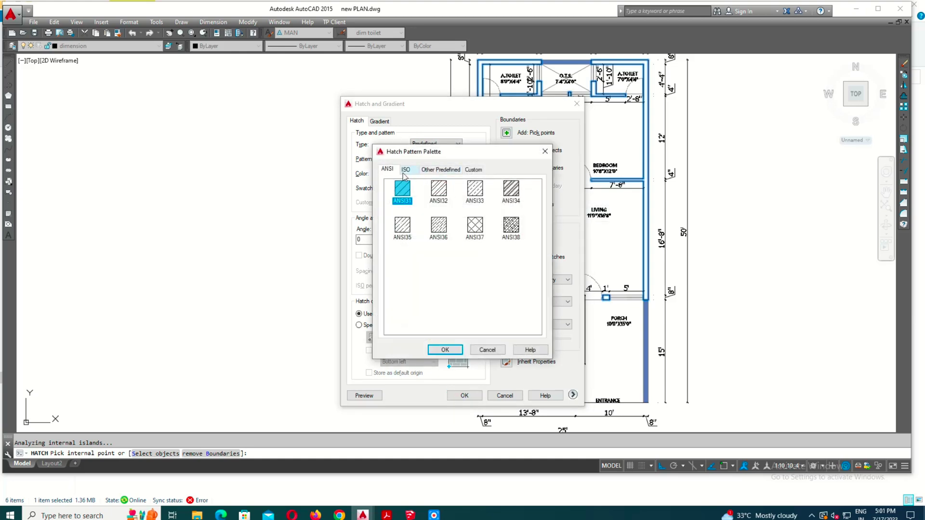
{"action": "left_click", "coordinate": [406, 170]}
{"action": "left_click", "coordinate": [440, 169]}
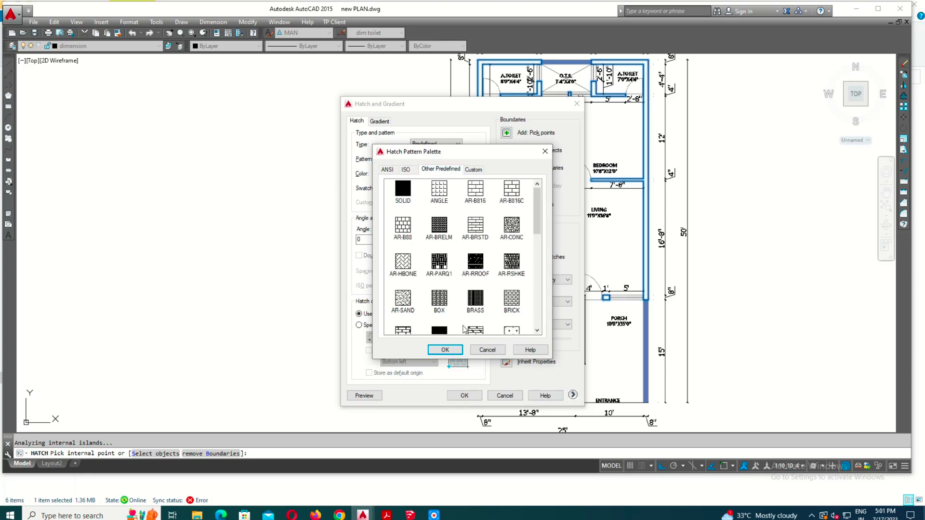
{"action": "scroll", "coordinate": [468, 227], "scroll_direction": "down", "scroll_amount": 5}
{"action": "scroll", "coordinate": [468, 228], "scroll_direction": "down", "scroll_amount": 2}
{"action": "scroll", "coordinate": [469, 227], "scroll_direction": "up", "scroll_amount": 10}
{"action": "left_click", "coordinate": [473, 170]}
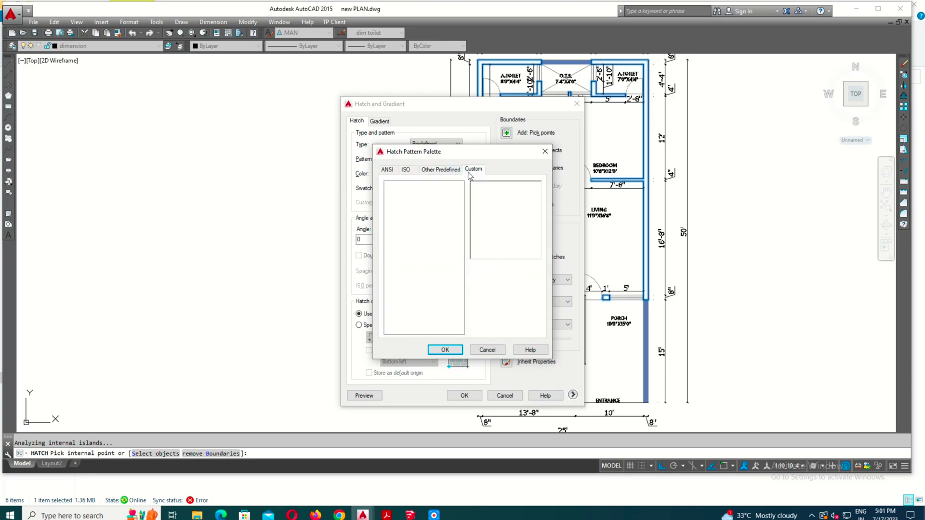
{"action": "left_click", "coordinate": [440, 169]}
{"action": "scroll", "coordinate": [423, 226], "scroll_direction": "down", "scroll_amount": 3}
{"action": "scroll", "coordinate": [426, 232], "scroll_direction": "down", "scroll_amount": 1}
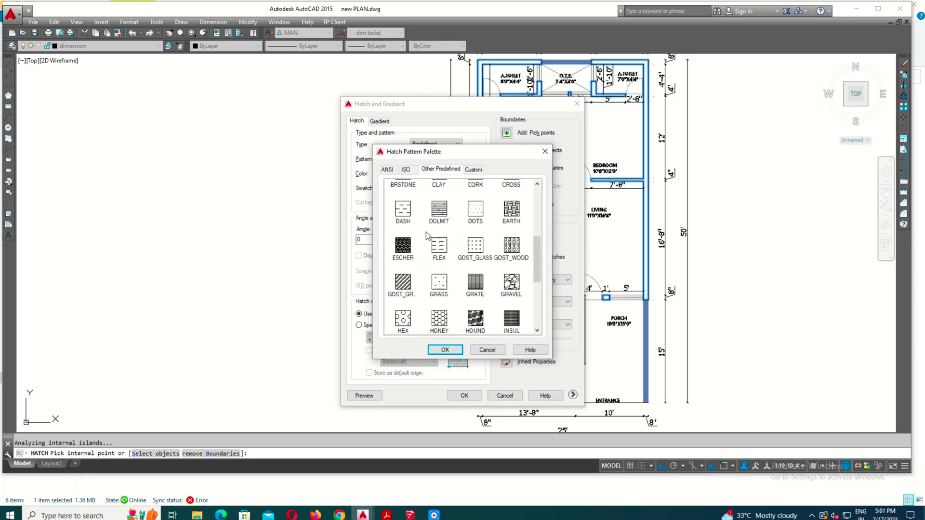
{"action": "scroll", "coordinate": [425, 232], "scroll_direction": "up", "scroll_amount": 3}
{"action": "scroll", "coordinate": [418, 211], "scroll_direction": "up", "scroll_amount": 1}
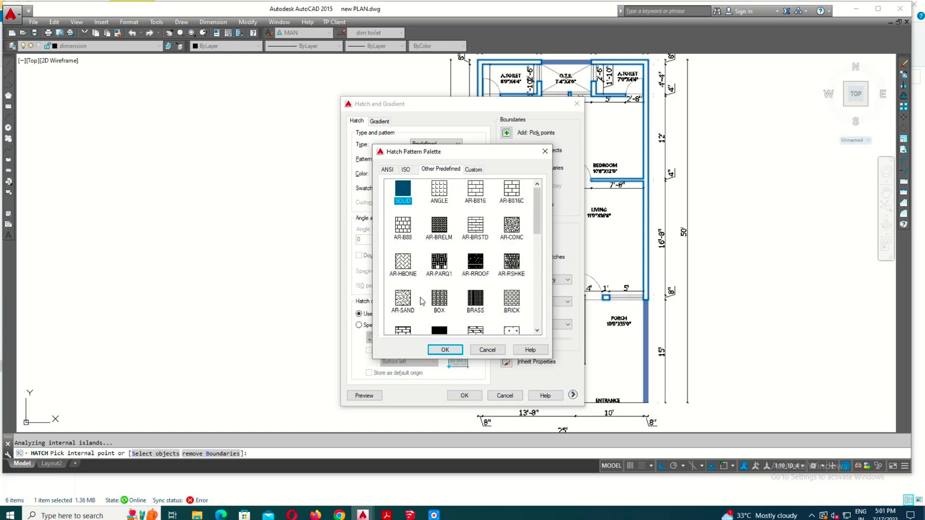
{"action": "key", "text": "Left"}
{"action": "key", "text": "Left"}
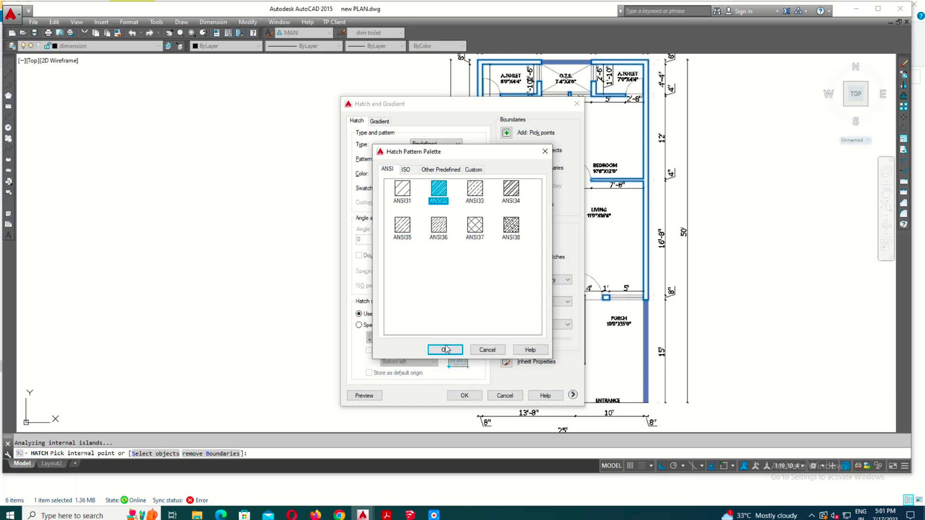
{"action": "left_click", "coordinate": [445, 348]}
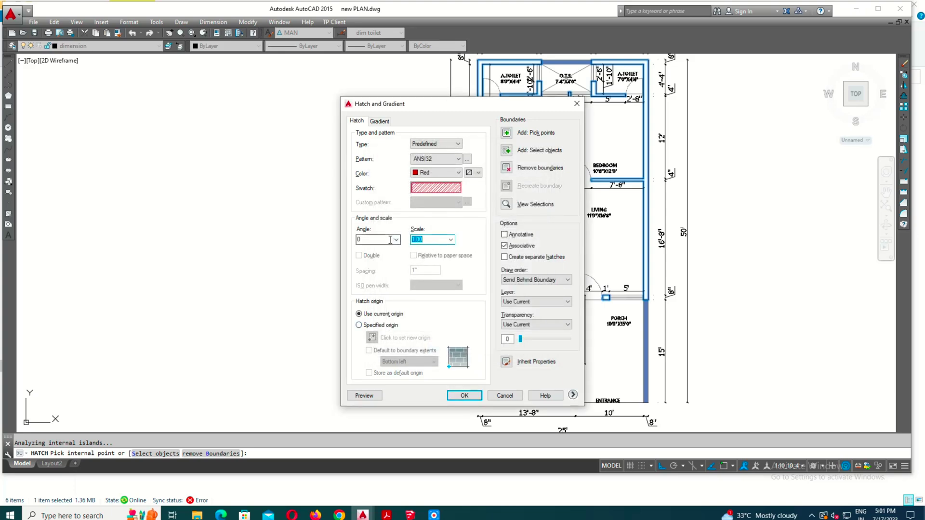
{"action": "key", "text": "Return"}
{"action": "scroll", "coordinate": [524, 231], "scroll_direction": "up", "scroll_amount": 6}
Inspect the red wall hatch's edit settings, then close the editor without changes.
{"action": "scroll", "coordinate": [598, 382], "scroll_direction": "down", "scroll_amount": 3}
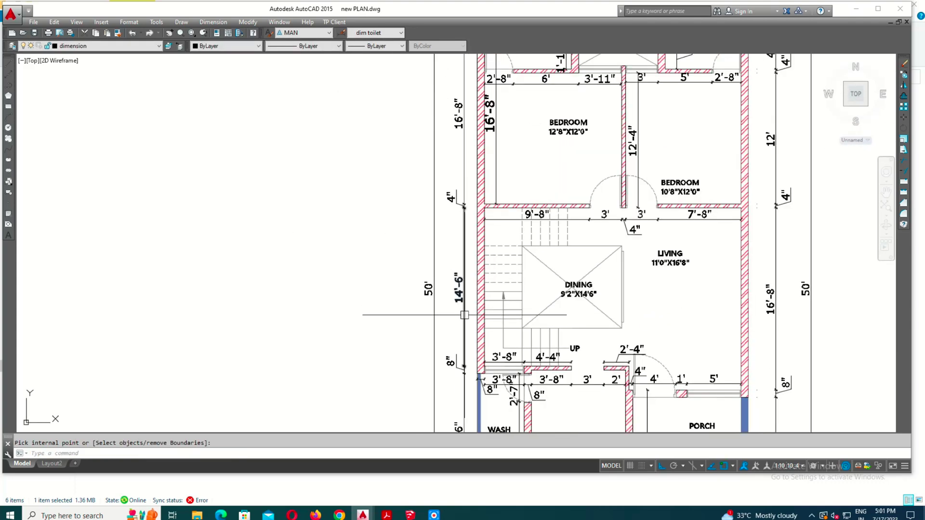
{"action": "middle_click_drag", "start_coordinate": [763, 150], "coordinate": [714, 199]}
{"action": "scroll", "coordinate": [715, 198], "scroll_direction": "up", "scroll_amount": 2}
{"action": "right_click", "coordinate": [697, 216]}
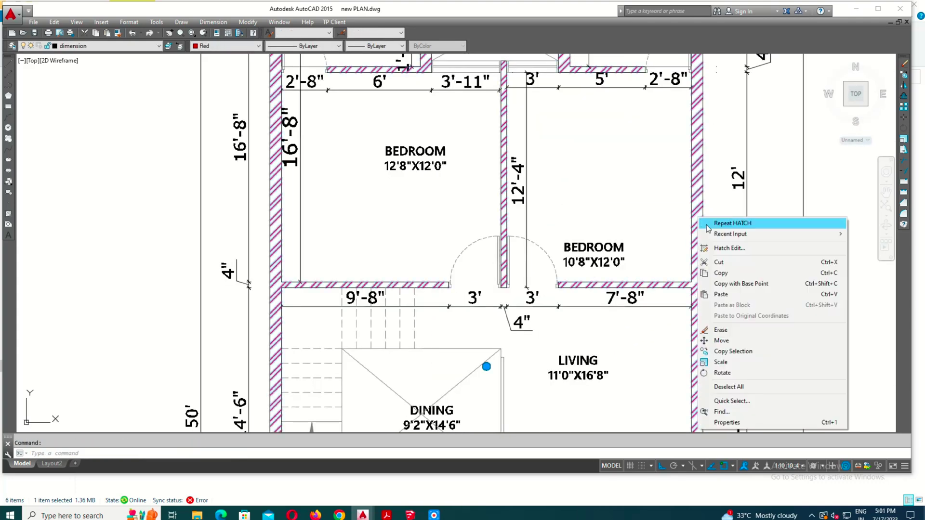
{"action": "left_click", "coordinate": [722, 249]}
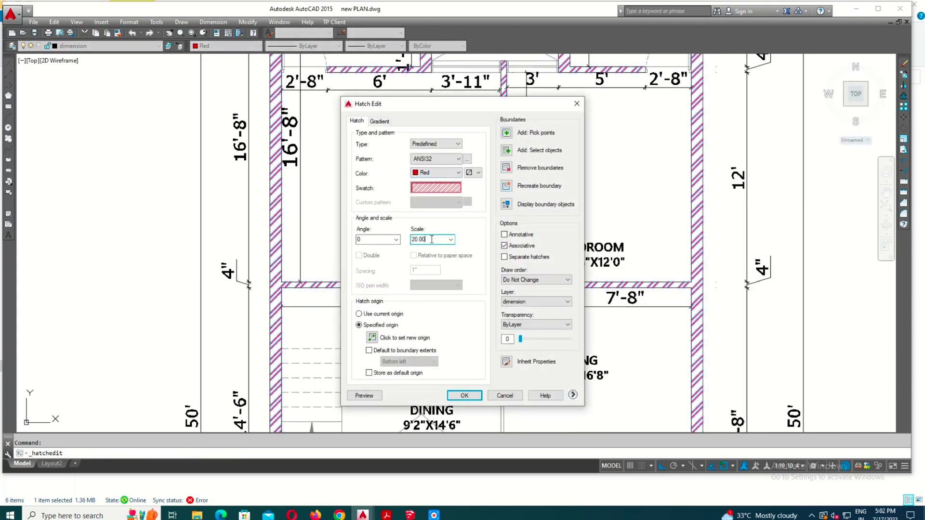
{"action": "key", "text": "Escape"}
Change the porch and wash-area wall hatches from SOLID to the ANSI32 pattern.
{"action": "scroll", "coordinate": [667, 291], "scroll_direction": "down", "scroll_amount": 3}
{"action": "scroll", "coordinate": [667, 291], "scroll_direction": "down", "scroll_amount": 2}
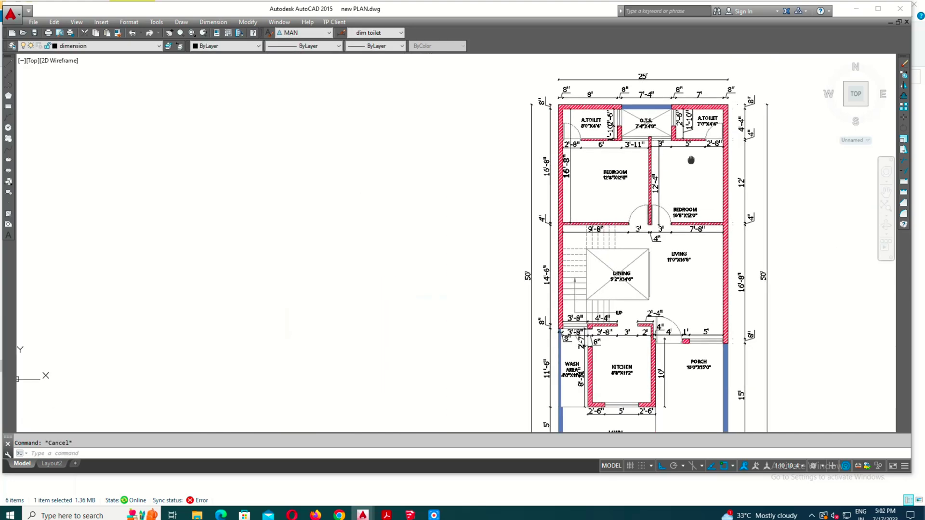
{"action": "middle_click_drag", "start_coordinate": [674, 337], "coordinate": [667, 291]}
{"action": "scroll", "coordinate": [685, 290], "scroll_direction": "up", "scroll_amount": 4}
{"action": "scroll", "coordinate": [684, 186], "scroll_direction": "up", "scroll_amount": 3}
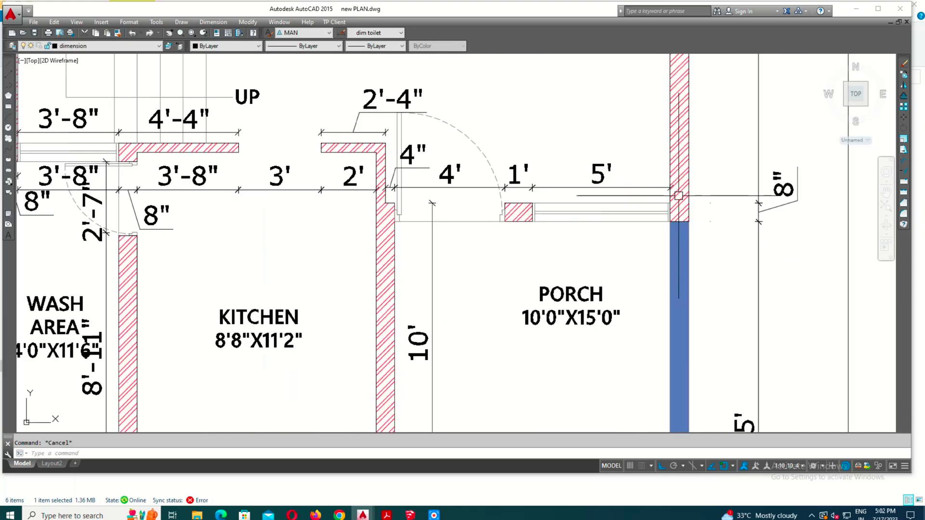
{"action": "left_click", "coordinate": [675, 221]}
{"action": "scroll", "coordinate": [674, 221], "scroll_direction": "down", "scroll_amount": 3}
{"action": "right_click", "coordinate": [680, 228]}
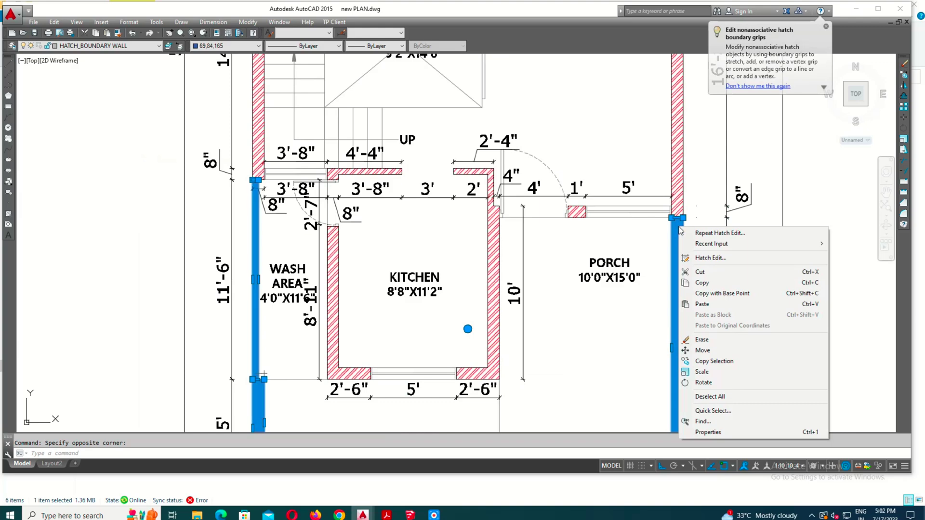
{"action": "left_click", "coordinate": [711, 258]}
{"action": "left_click", "coordinate": [458, 172]}
{"action": "left_click", "coordinate": [433, 187]}
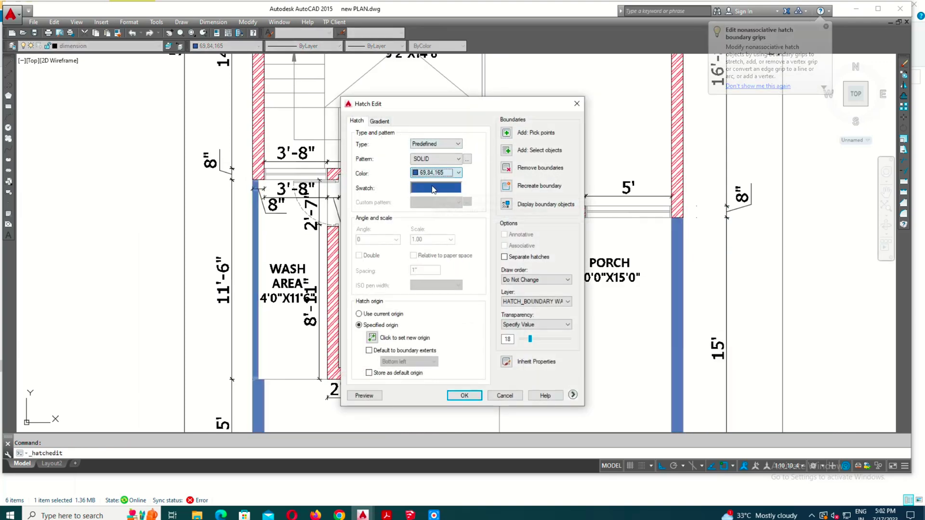
{"action": "scroll", "coordinate": [447, 261], "scroll_direction": "down", "scroll_amount": 2}
{"action": "left_click", "coordinate": [406, 169]}
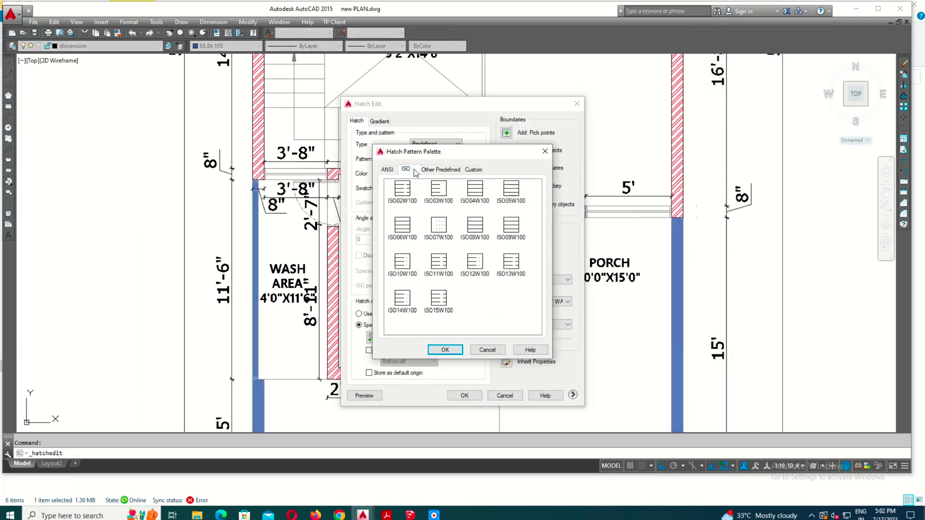
{"action": "left_click", "coordinate": [389, 171]}
{"action": "left_click", "coordinate": [453, 350]}
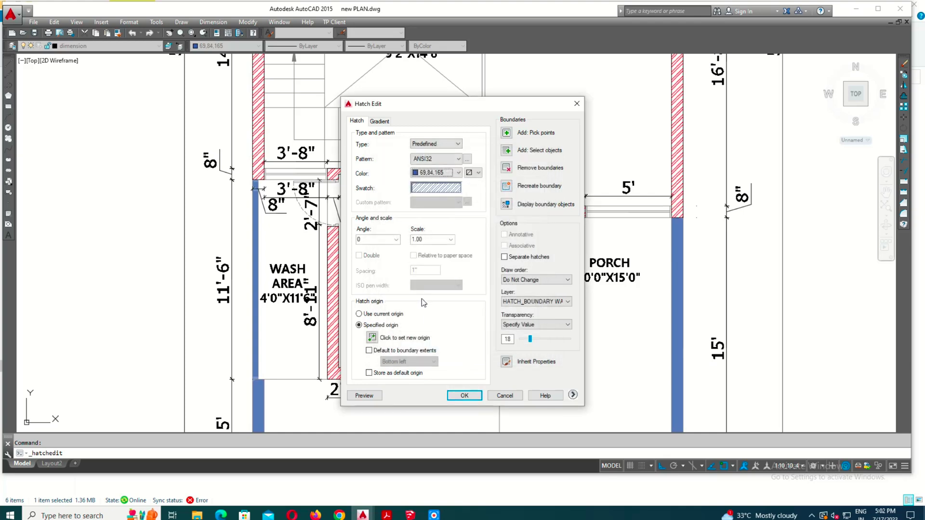
{"action": "key", "text": "Return"}
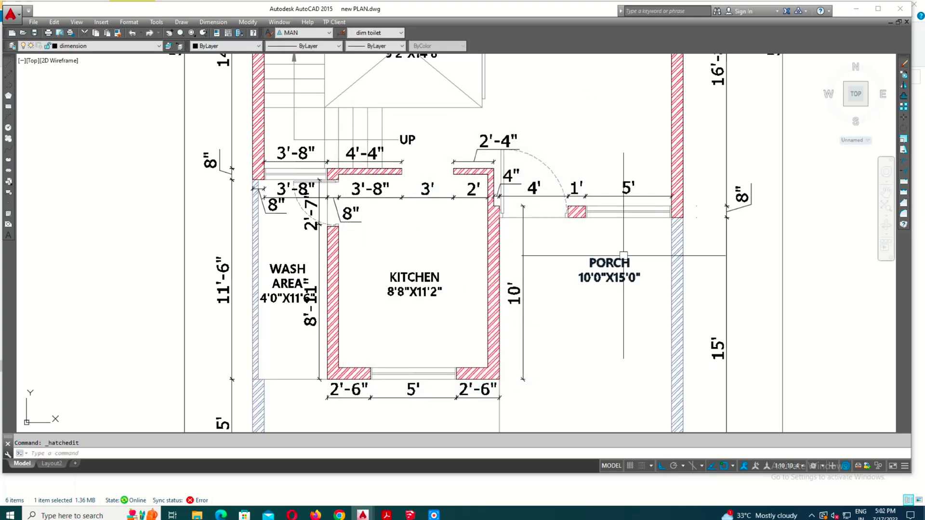
Recolour the porch wall hatch to Color 9 grey using the colour chooser.
{"action": "scroll", "coordinate": [674, 337], "scroll_direction": "up", "scroll_amount": 4}
{"action": "left_click", "coordinate": [710, 217]}
{"action": "right_click", "coordinate": [708, 246]}
{"action": "left_click", "coordinate": [226, 46]}
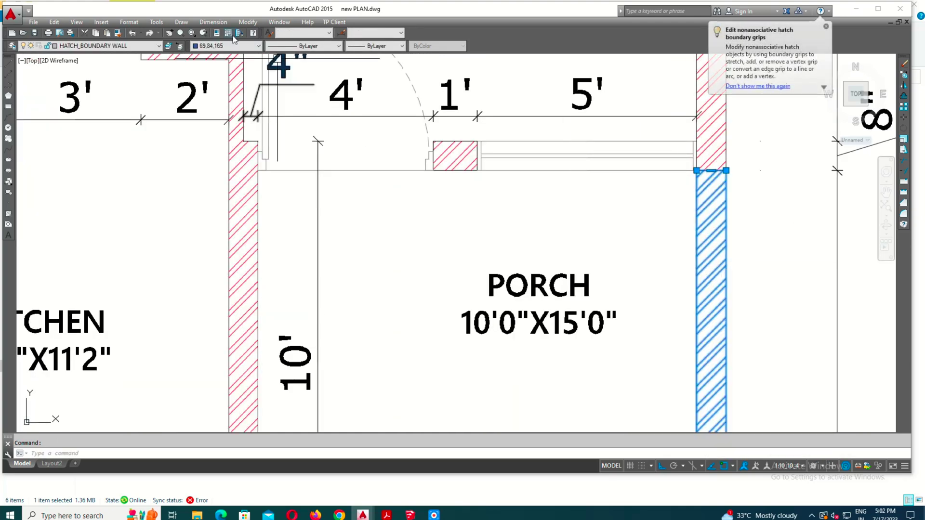
{"action": "left_click", "coordinate": [215, 94]}
{"action": "scroll", "coordinate": [642, 182], "scroll_direction": "down", "scroll_amount": 2}
{"action": "scroll", "coordinate": [642, 182], "scroll_direction": "down", "scroll_amount": 2}
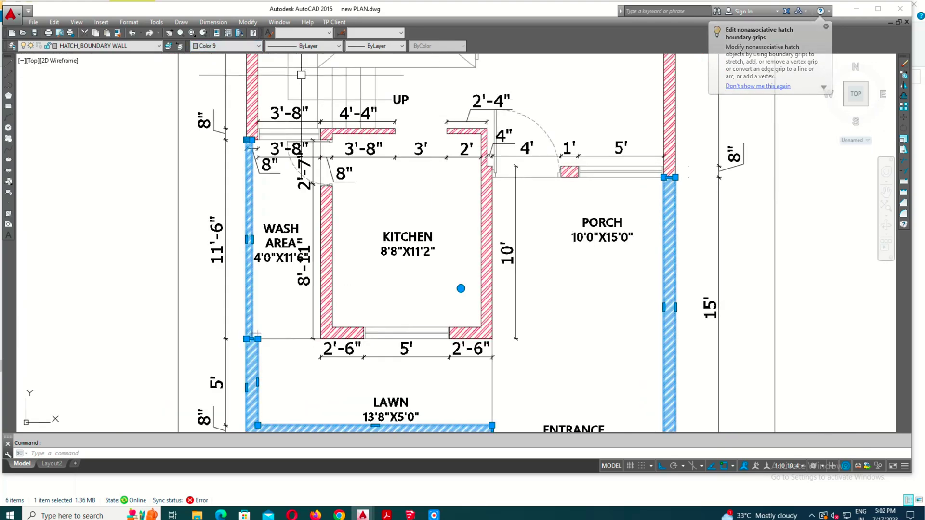
{"action": "left_click", "coordinate": [245, 47]}
{"action": "left_click", "coordinate": [224, 127]}
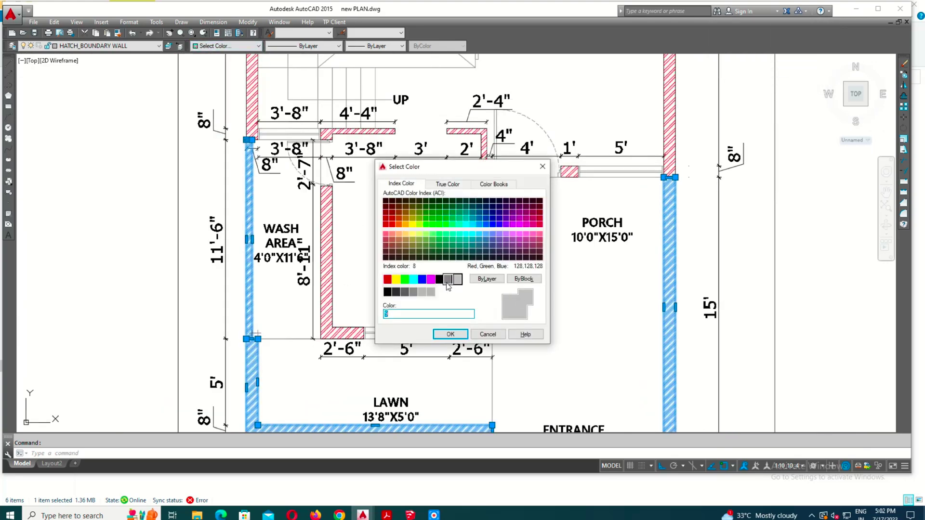
{"action": "left_click", "coordinate": [450, 334]}
{"action": "key", "text": "Escape"}
{"action": "scroll", "coordinate": [453, 193], "scroll_direction": "down", "scroll_amount": 2}
Copy the GROUND FLOOR PLAN title to a spot below the plan.
{"action": "scroll", "coordinate": [453, 180], "scroll_direction": "down", "scroll_amount": 2}
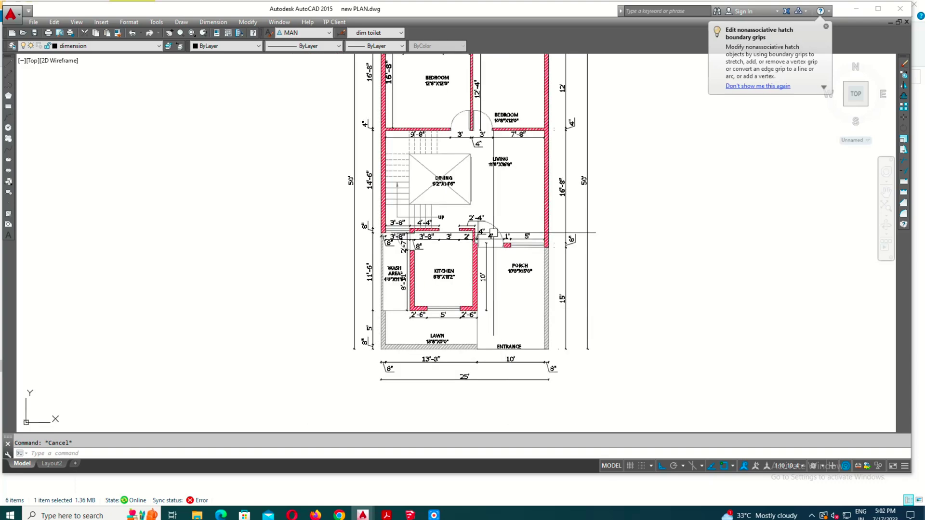
{"action": "scroll", "coordinate": [378, 200], "scroll_direction": "up", "scroll_amount": 2}
{"action": "scroll", "coordinate": [433, 241], "scroll_direction": "down", "scroll_amount": 2}
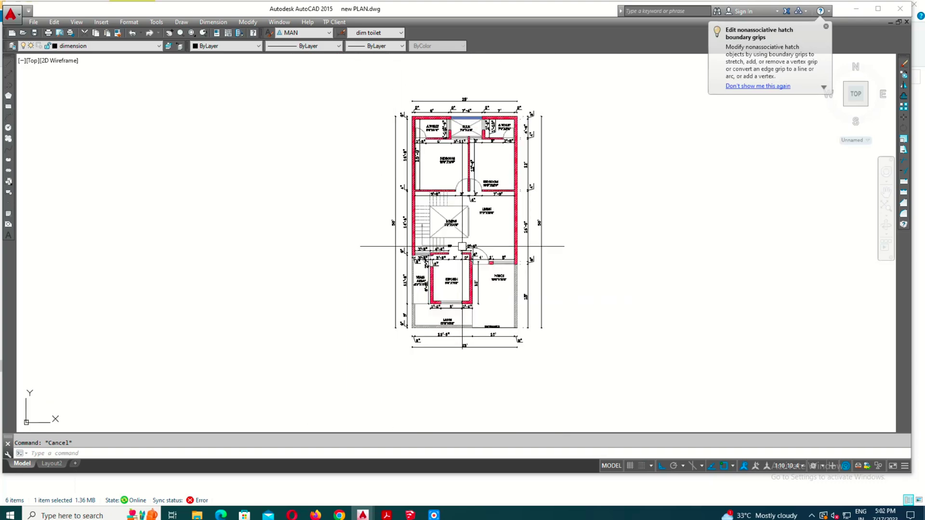
{"action": "scroll", "coordinate": [417, 318], "scroll_direction": "up", "scroll_amount": 2}
{"action": "middle_click_drag", "start_coordinate": [416, 317], "coordinate": [412, 330]}
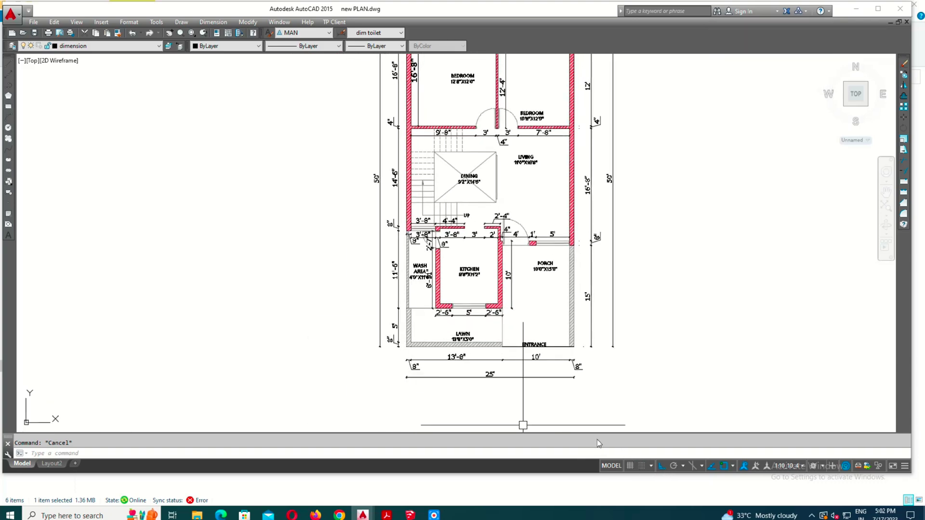
{"action": "scroll", "coordinate": [646, 230], "scroll_direction": "down", "scroll_amount": 3}
{"action": "scroll", "coordinate": [626, 302], "scroll_direction": "down", "scroll_amount": 1}
{"action": "scroll", "coordinate": [597, 130], "scroll_direction": "up", "scroll_amount": 5}
{"action": "left_click", "coordinate": [599, 121]}
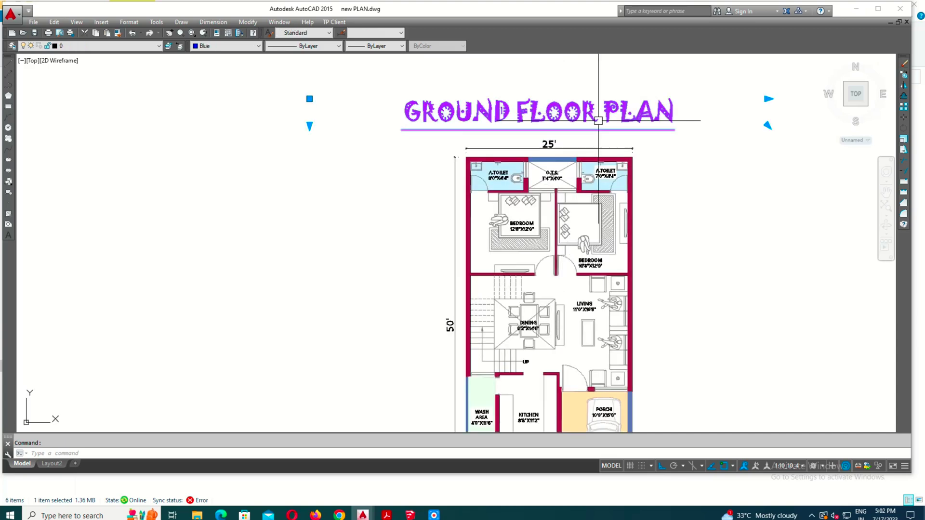
{"action": "left_click", "coordinate": [598, 126]}
{"action": "scroll", "coordinate": [650, 243], "scroll_direction": "down", "scroll_amount": 4}
{"action": "scroll", "coordinate": [631, 313], "scroll_direction": "up", "scroll_amount": 3}
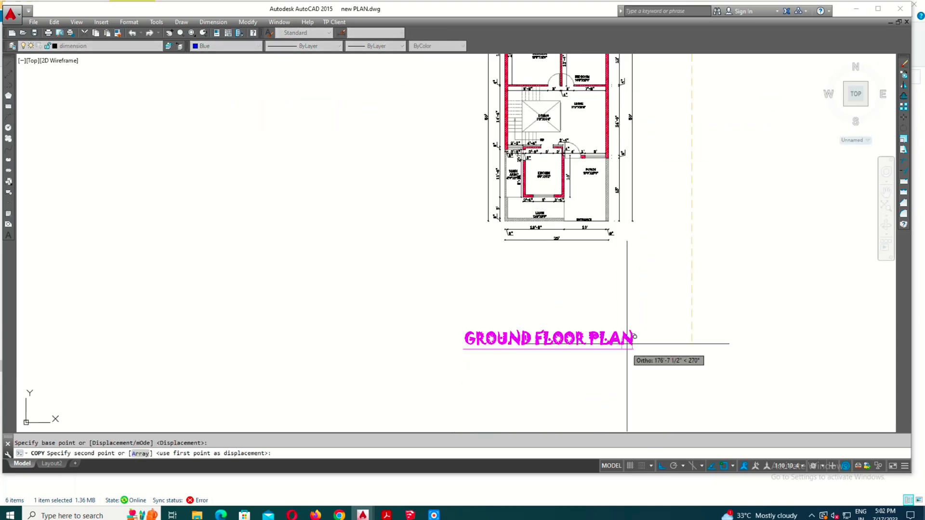
{"action": "left_click", "coordinate": [634, 270]}
{"action": "key", "text": "Escape"}
Set the copied title's font to Imprint MT Shadow and narrow its text box.
{"action": "scroll", "coordinate": [529, 280], "scroll_direction": "up", "scroll_amount": 3}
{"action": "double_click", "coordinate": [603, 276]}
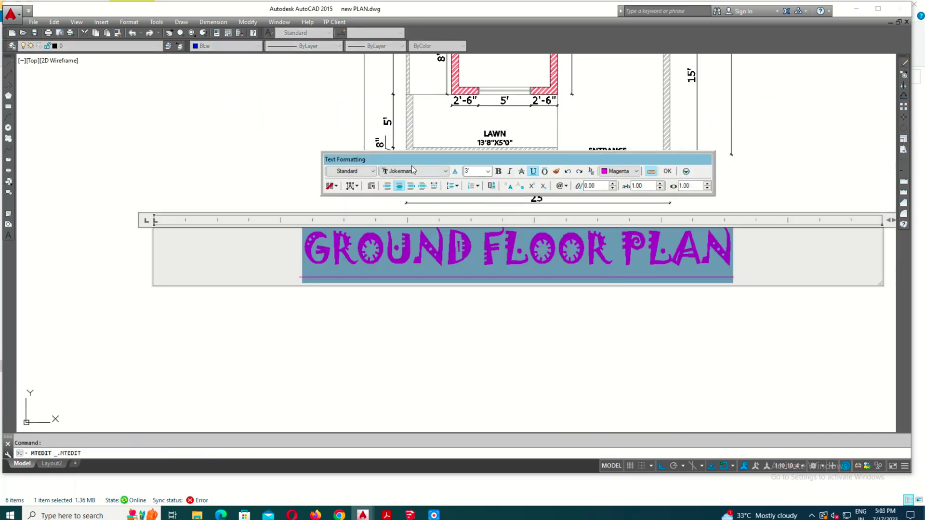
{"action": "left_click", "coordinate": [444, 172]}
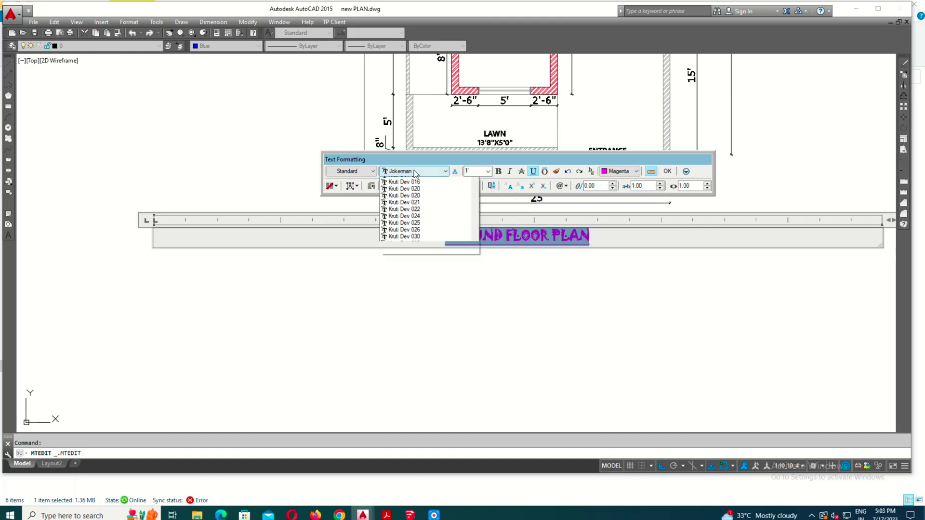
{"action": "scroll", "coordinate": [424, 241], "scroll_direction": "up", "scroll_amount": 2}
{"action": "left_click", "coordinate": [412, 230]}
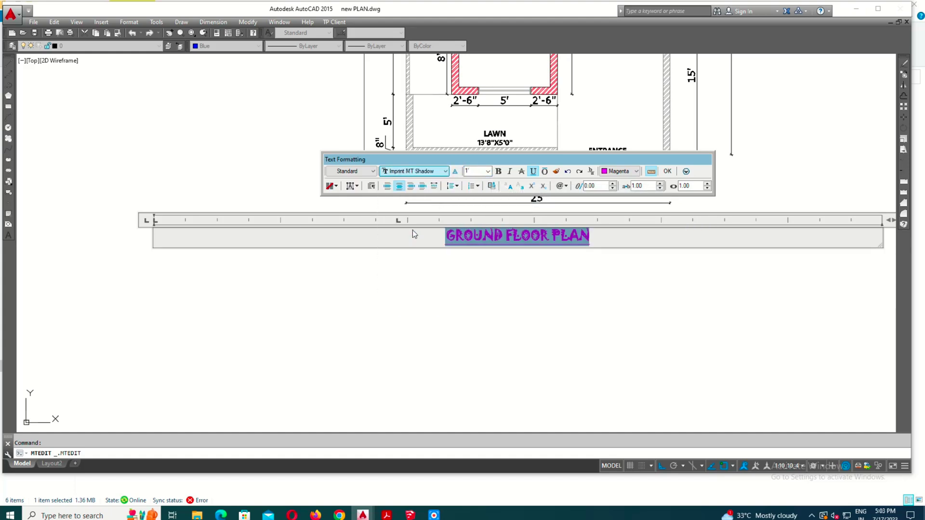
{"action": "scroll", "coordinate": [749, 250], "scroll_direction": "down", "scroll_amount": 1}
{"action": "left_click_drag", "start_coordinate": [819, 225], "coordinate": [458, 225]}
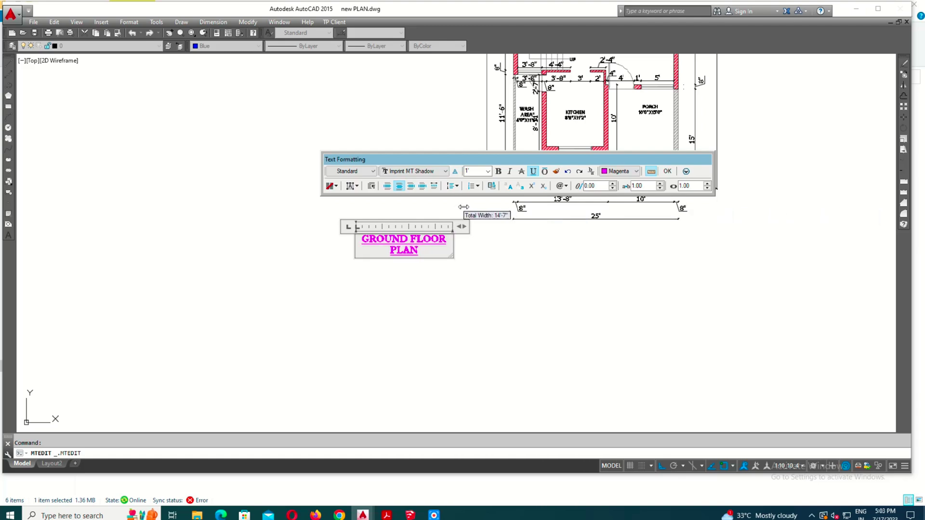
Replace PLAN with uppercase blue BRICK WORK, keeping the title on one line.
{"action": "key", "text": "ctrl+a"}
{"action": "scroll", "coordinate": [464, 255], "scroll_direction": "up", "scroll_amount": 3}
{"action": "scroll", "coordinate": [400, 230], "scroll_direction": "down", "scroll_amount": 1}
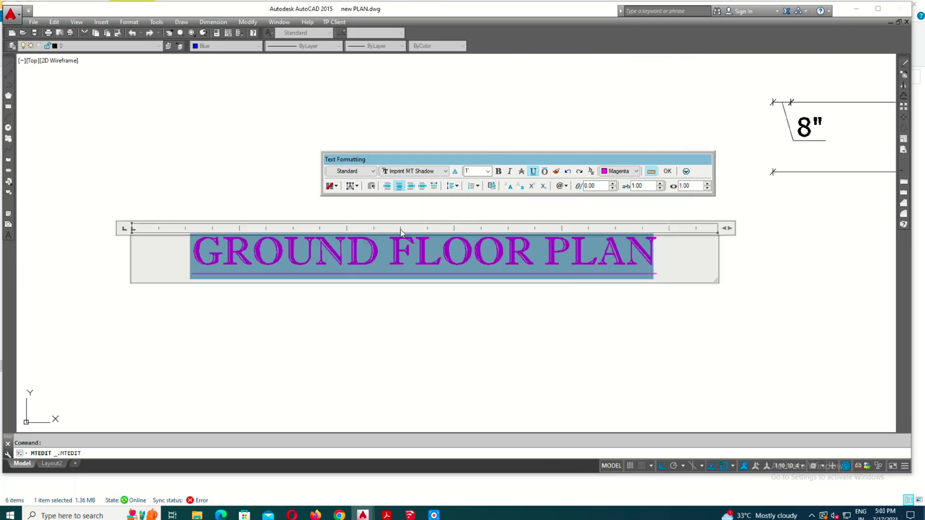
{"action": "left_click", "coordinate": [623, 261]}
{"action": "double_click", "coordinate": [623, 261]}
{"action": "type", "text": "bric"}
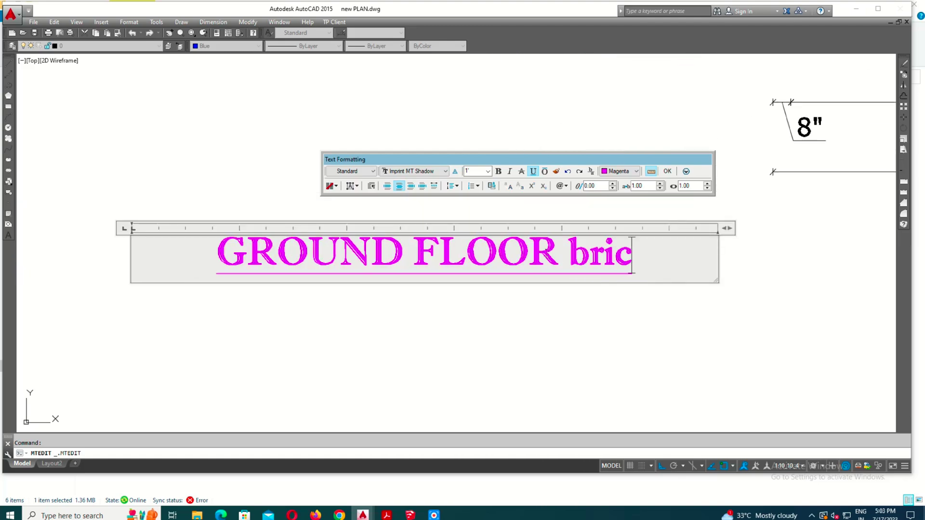
{"action": "type", "text": "k work"}
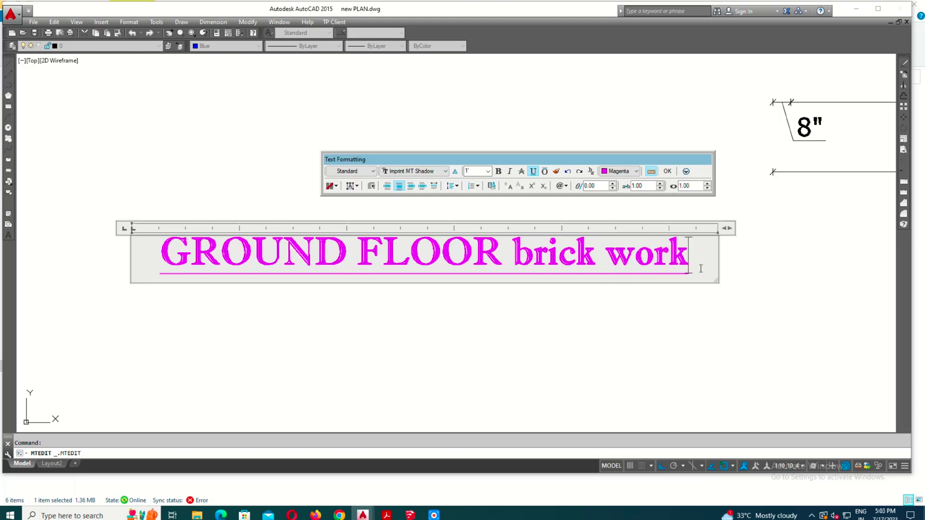
{"action": "left_click_drag", "start_coordinate": [701, 269], "coordinate": [514, 255]}
{"action": "left_click", "coordinate": [511, 187]}
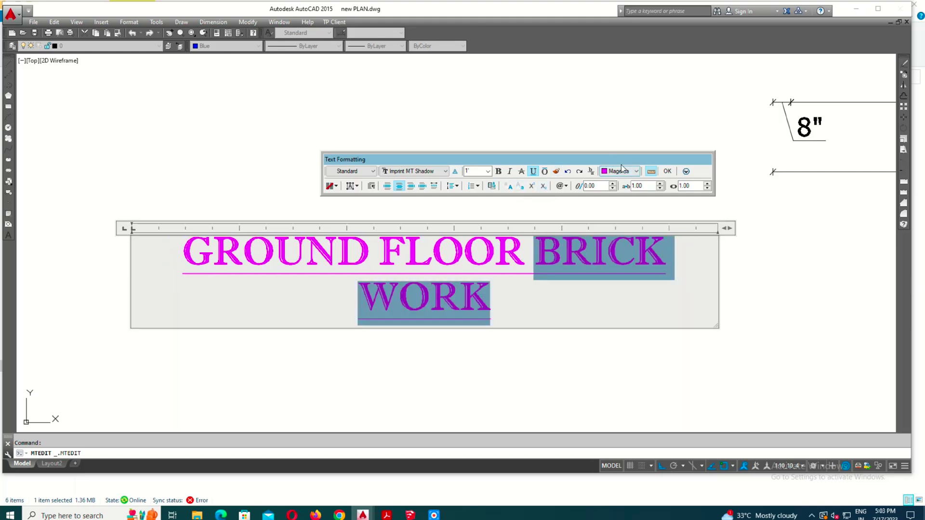
{"action": "left_click", "coordinate": [620, 171]}
{"action": "left_click", "coordinate": [621, 230]}
{"action": "left_click_drag", "start_coordinate": [728, 227], "coordinate": [867, 217]}
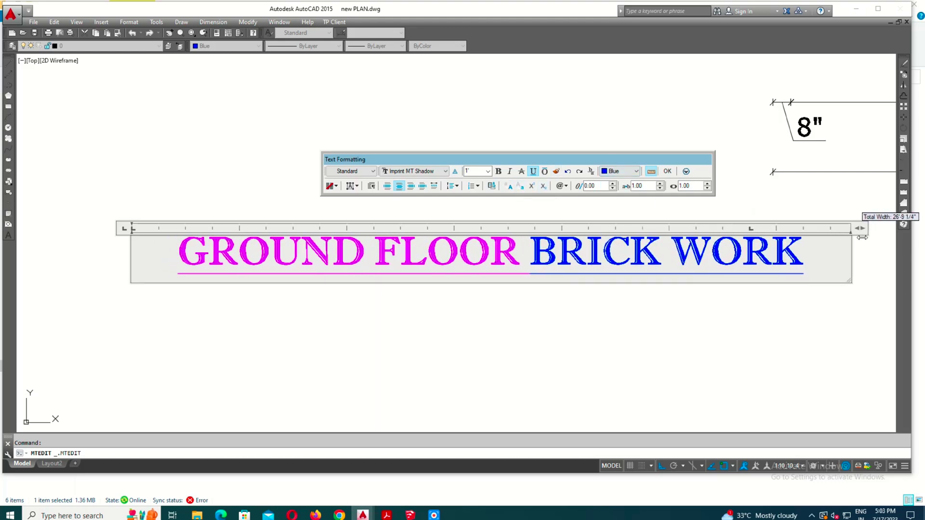
{"action": "left_click", "coordinate": [867, 216]}
Move the new title under the 25' dimension.
{"action": "scroll", "coordinate": [289, 306], "scroll_direction": "down", "scroll_amount": 4}
{"action": "left_click", "coordinate": [434, 286]}
{"action": "key", "text": "m"}
{"action": "key", "text": "Return"}
{"action": "left_click", "coordinate": [408, 328]}
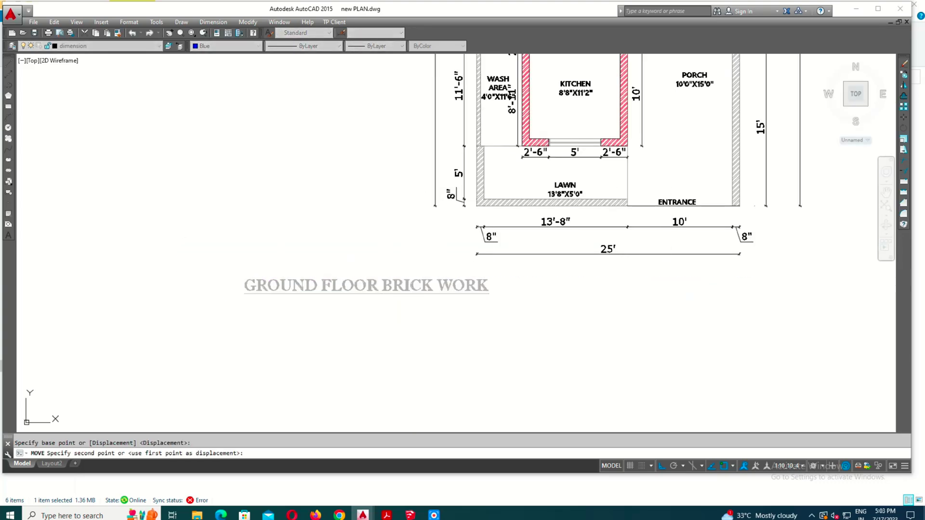
{"action": "scroll", "coordinate": [578, 308], "scroll_direction": "up", "scroll_amount": 4}
{"action": "scroll", "coordinate": [535, 313], "scroll_direction": "down", "scroll_amount": 4}
{"action": "left_click", "coordinate": [532, 315]}
{"action": "middle_click_drag", "start_coordinate": [532, 314], "coordinate": [533, 395]}
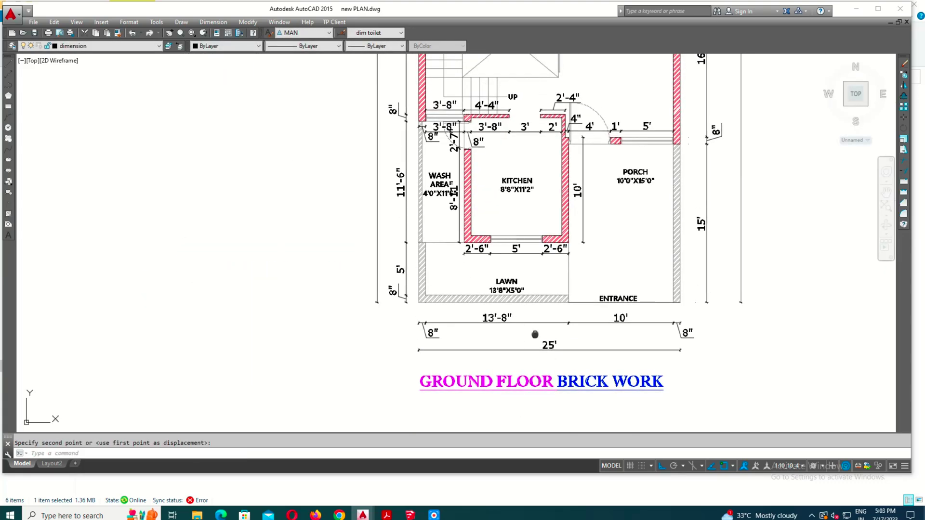
{"action": "scroll", "coordinate": [534, 337], "scroll_direction": "down", "scroll_amount": 3}
{"action": "key", "text": "Escape"}
Pan to review the new title and the Schedule of Opening table.
{"action": "middle_click_drag", "start_coordinate": [548, 230], "coordinate": [549, 146]}
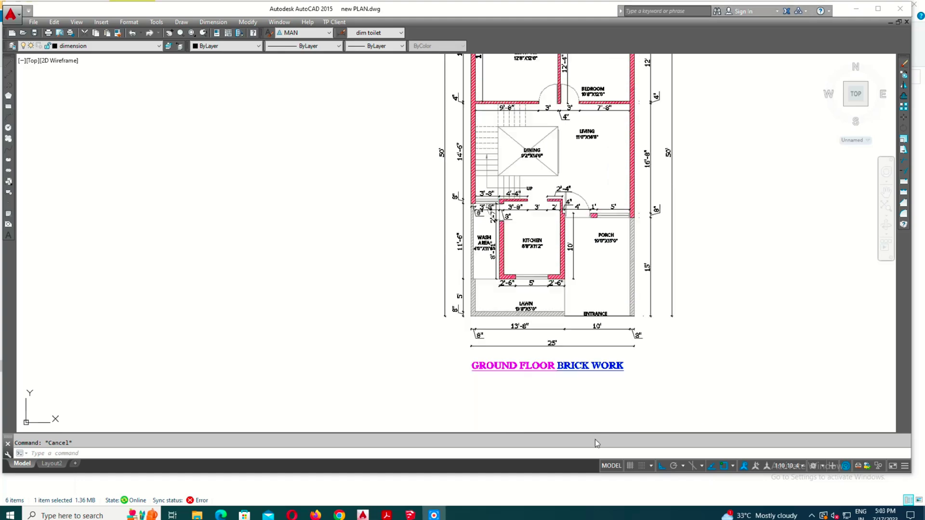
{"action": "scroll", "coordinate": [649, 208], "scroll_direction": "down", "scroll_amount": 2}
{"action": "scroll", "coordinate": [578, 241], "scroll_direction": "up", "scroll_amount": 2}
{"action": "scroll", "coordinate": [626, 372], "scroll_direction": "down", "scroll_amount": 2}
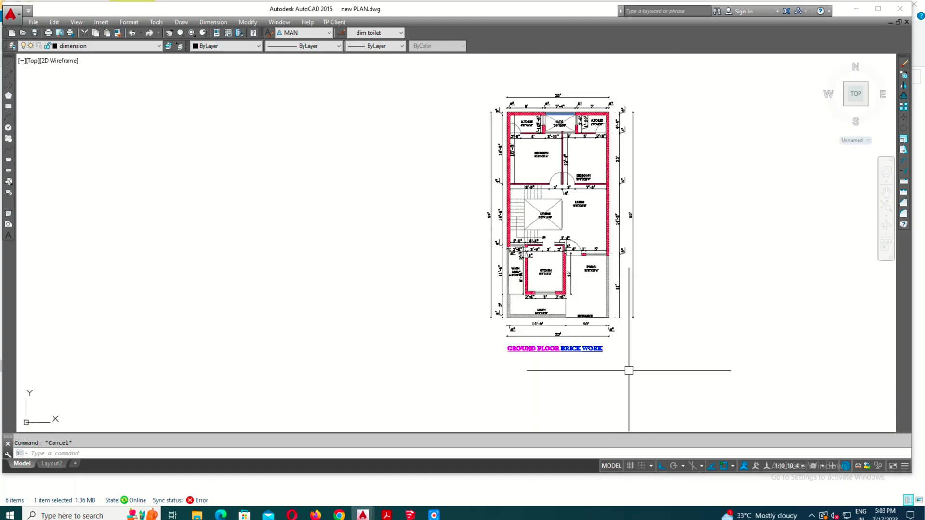
{"action": "middle_click_drag", "start_coordinate": [626, 372], "coordinate": [505, 337]}
Window-select the schedule table and start moving it, then cancel the move.
{"action": "scroll", "coordinate": [567, 262], "scroll_direction": "up", "scroll_amount": 2}
{"action": "left_click", "coordinate": [547, 99]}
{"action": "left_click", "coordinate": [757, 334]}
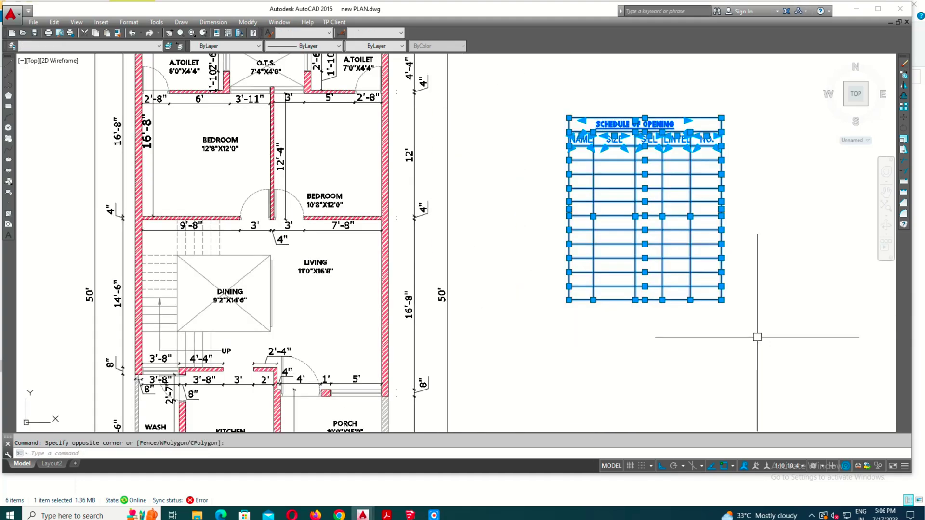
{"action": "type", "text": "m"}
{"action": "key", "text": "Return"}
{"action": "scroll", "coordinate": [619, 404], "scroll_direction": "up", "scroll_amount": 2}
{"action": "key", "text": "Escape"}
{"action": "scroll", "coordinate": [600, 424], "scroll_direction": "down", "scroll_amount": 3}
{"action": "scroll", "coordinate": [600, 424], "scroll_direction": "down", "scroll_amount": 1}
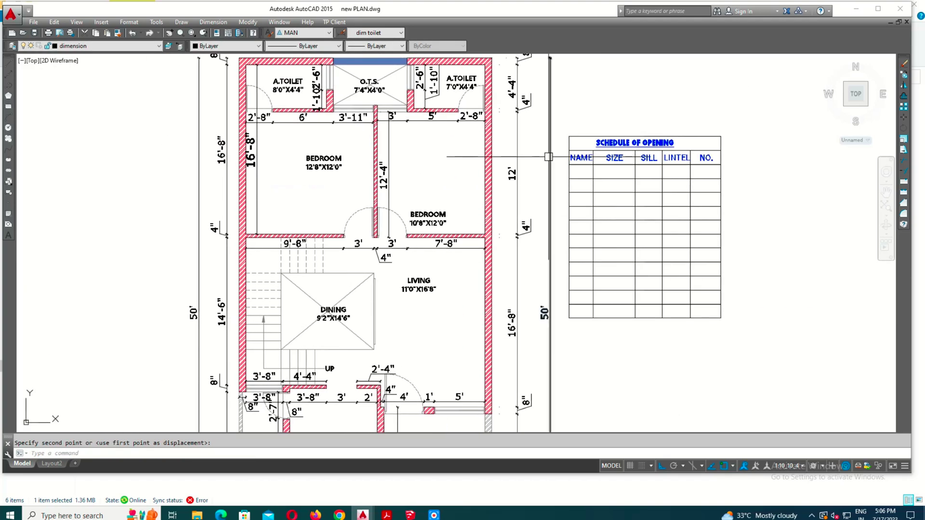
{"action": "scroll", "coordinate": [600, 424], "scroll_direction": "down", "scroll_amount": 1}
{"action": "scroll", "coordinate": [607, 171], "scroll_direction": "up", "scroll_amount": 4}
Select the NAME heading text and start copying it with CO.
{"action": "left_click", "coordinate": [571, 139]}
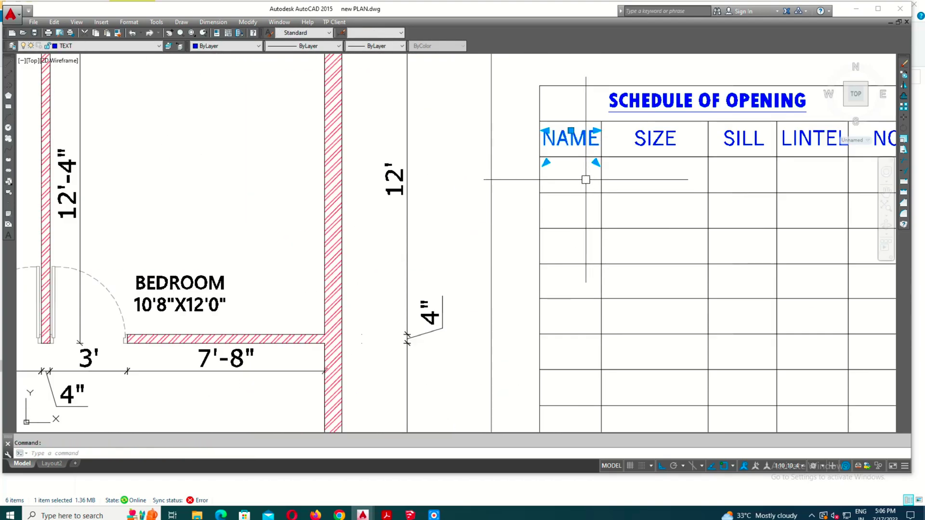
{"action": "type", "text": "co"}
{"action": "key", "text": "Return"}
{"action": "scroll", "coordinate": [586, 180], "scroll_direction": "down", "scroll_amount": 3}
{"action": "scroll", "coordinate": [404, 238], "scroll_direction": "up", "scroll_amount": 3}
Copy the bedroom label upward and retype the copy's text as 1.
{"action": "left_click", "coordinate": [404, 237]}
{"action": "type", "text": "c"}
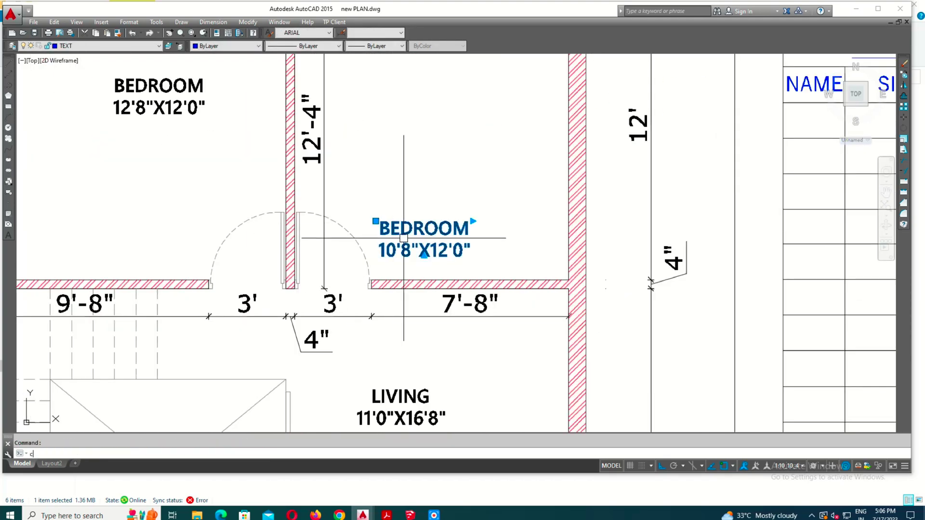
{"action": "type", "text": "o"}
{"action": "key", "text": "Return"}
{"action": "left_click", "coordinate": [419, 246]}
{"action": "scroll", "coordinate": [433, 231], "scroll_direction": "up", "scroll_amount": 3}
{"action": "left_click", "coordinate": [436, 189]}
{"action": "double_click", "coordinate": [436, 190]}
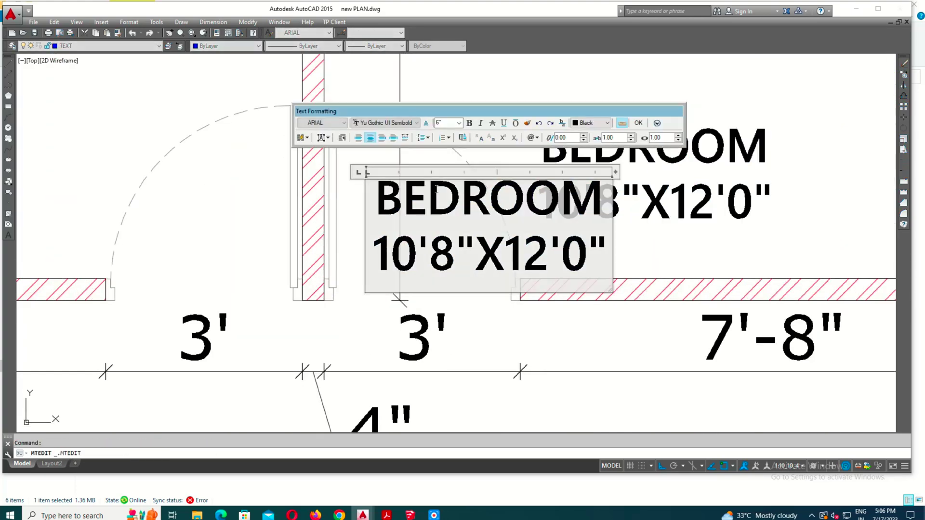
{"action": "key", "text": "ctrl+a"}
Enter the door label text D1 and set its colour to Blue.
{"action": "type", "text": "d"}
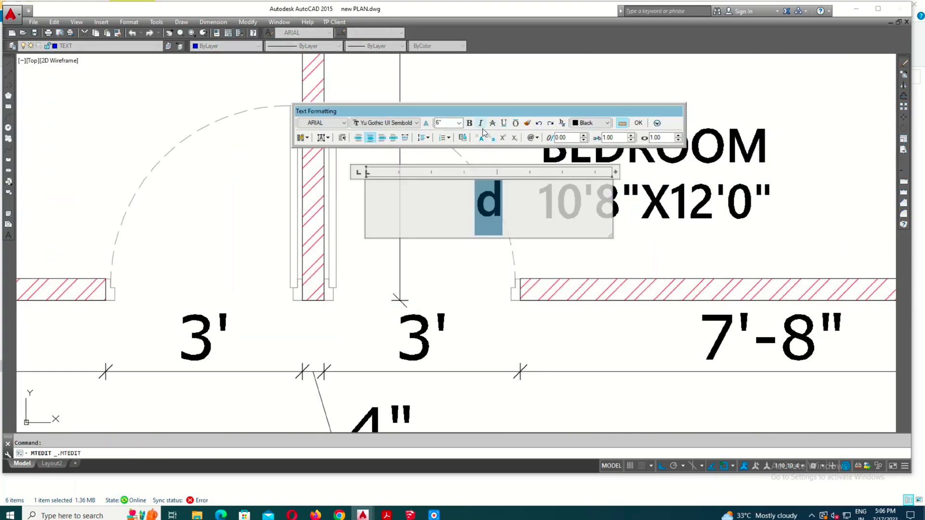
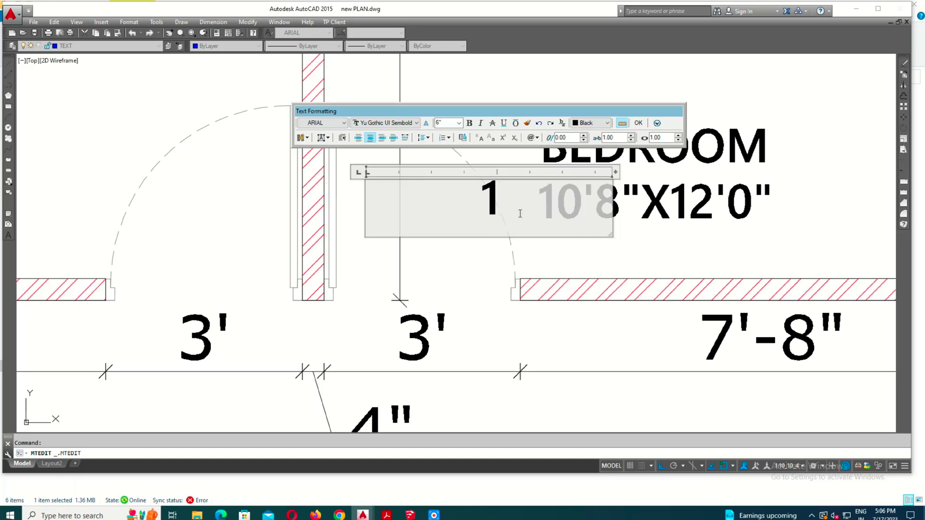
Copy the bedroom label upward and retype the copy's text as 1.
Enter the door label text D1 and set its colour to Blue.
{"action": "type", "text": "D1"}
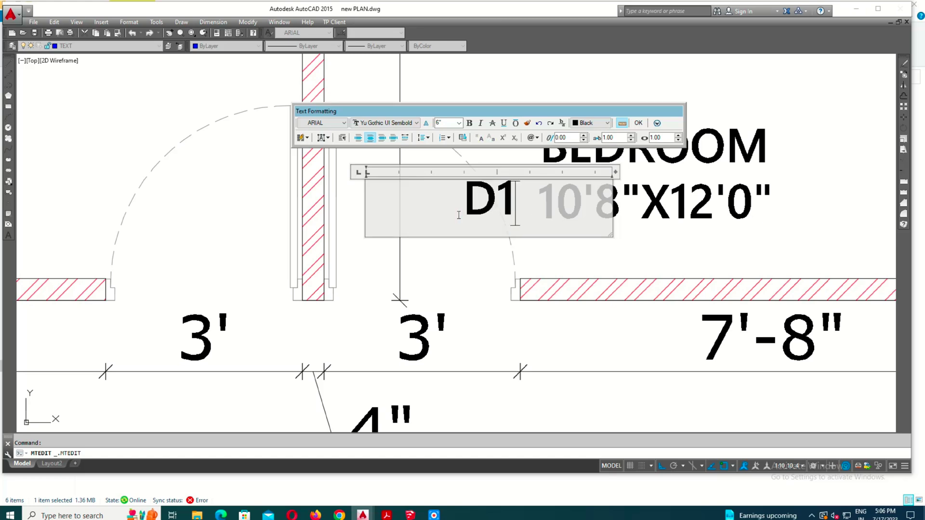
{"action": "left_click", "coordinate": [587, 121]}
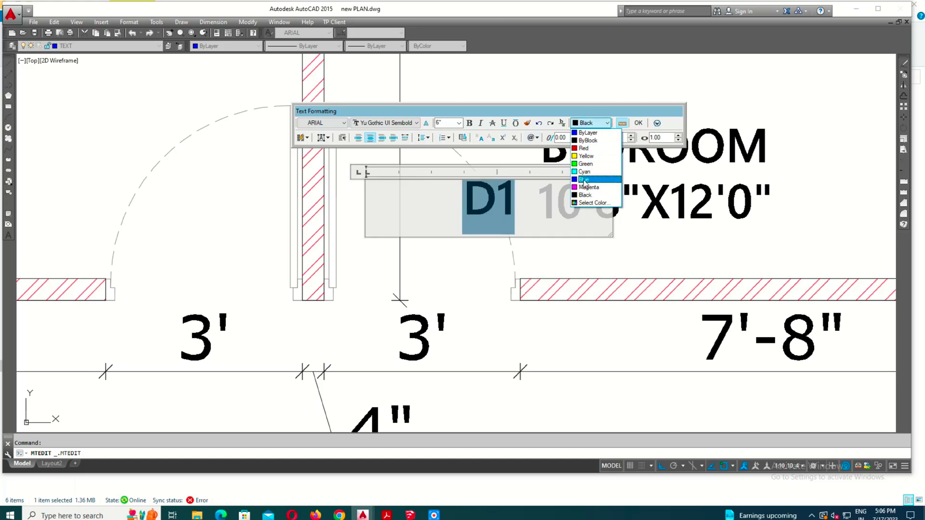
{"action": "left_click", "coordinate": [584, 180]}
{"action": "left_click", "coordinate": [519, 307]}
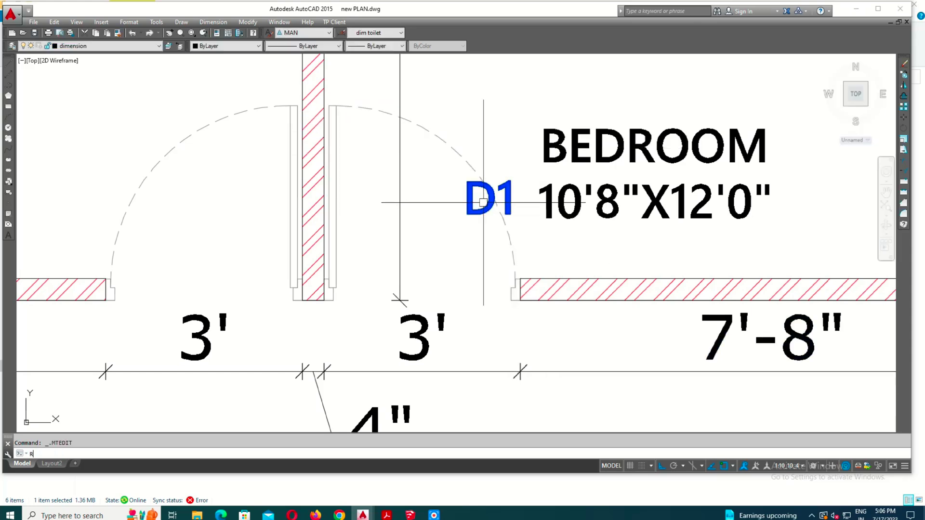
Draw a rectangular box enclosing the D1 label.
{"action": "type", "text": "ec"}
{"action": "key", "text": "Return"}
{"action": "scroll", "coordinate": [474, 190], "scroll_direction": "up", "scroll_amount": 3}
{"action": "left_click", "coordinate": [445, 157]}
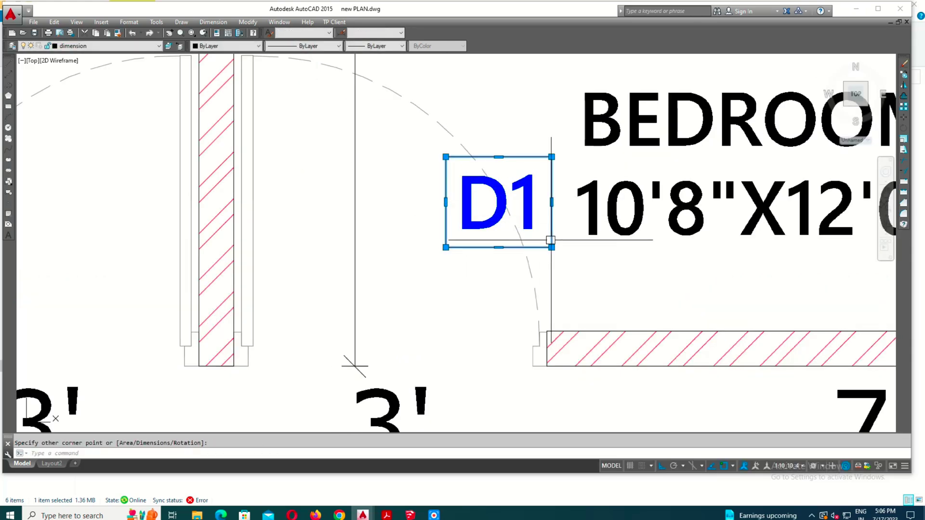
{"action": "left_click", "coordinate": [225, 46]}
Select the boxed D1 tag and begin moving it toward the porch door.
{"action": "left_click", "coordinate": [413, 141]}
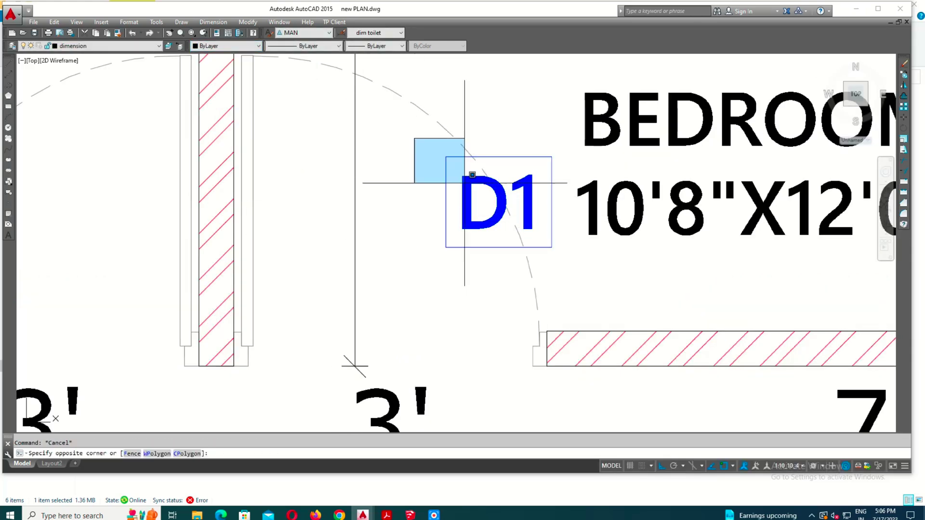
{"action": "left_click", "coordinate": [570, 290]}
{"action": "type", "text": "m"}
{"action": "key", "text": "Return"}
{"action": "left_click", "coordinate": [578, 152]}
{"action": "scroll", "coordinate": [578, 151], "scroll_direction": "down", "scroll_amount": 6}
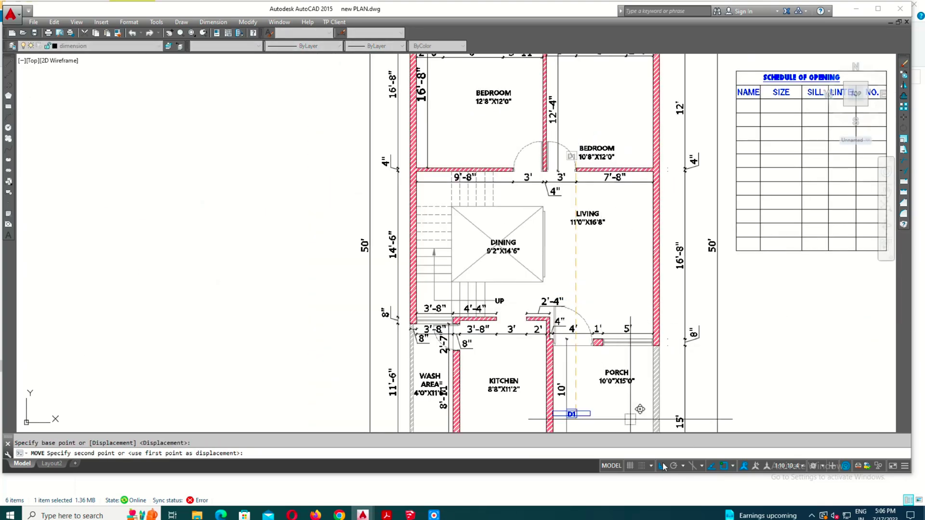
Drop the D1 tag at the porch door and copy it to the bedroom door.
{"action": "left_click", "coordinate": [616, 366]}
{"action": "scroll", "coordinate": [564, 369], "scroll_direction": "up", "scroll_amount": 5}
{"action": "scroll", "coordinate": [564, 368], "scroll_direction": "up", "scroll_amount": 3}
{"action": "left_click", "coordinate": [664, 246]}
{"action": "left_click", "coordinate": [564, 176]}
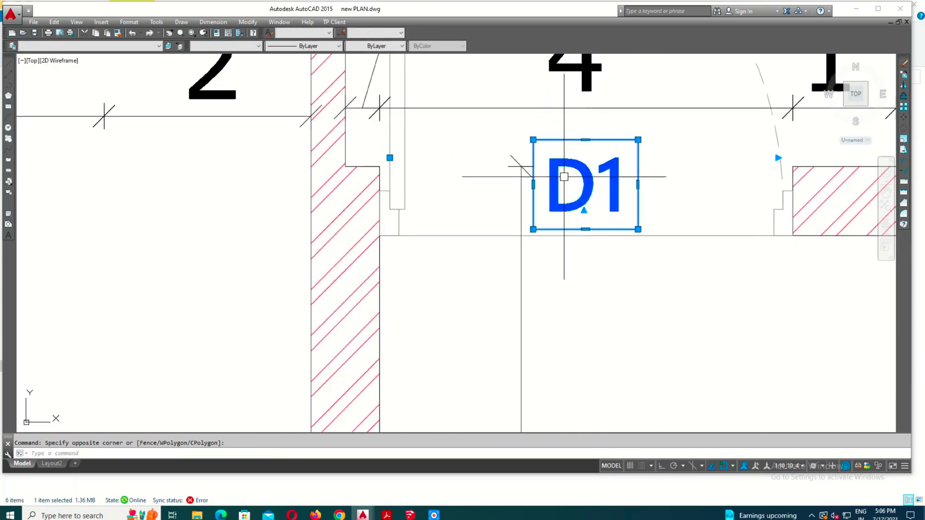
{"action": "type", "text": "co"}
{"action": "key", "text": "Return"}
{"action": "left_click", "coordinate": [564, 176]}
{"action": "scroll", "coordinate": [564, 176], "scroll_direction": "down", "scroll_amount": 5}
{"action": "left_click", "coordinate": [554, 154]}
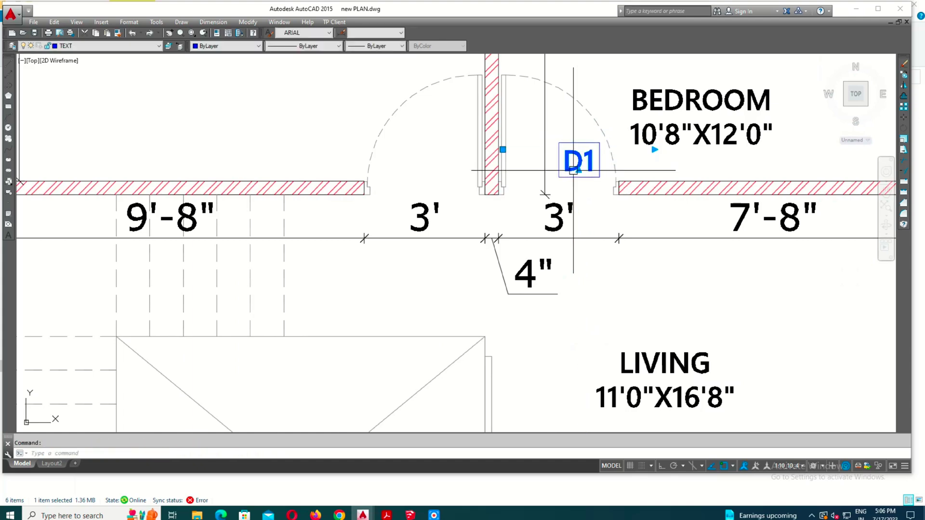
Change the copied bedroom door tag from D1 to D2.
{"action": "scroll", "coordinate": [578, 154], "scroll_direction": "up", "scroll_amount": 5}
{"action": "double_click", "coordinate": [604, 155]}
{"action": "left_click_drag", "start_coordinate": [604, 154], "coordinate": [588, 172]}
{"action": "type", "text": "2"}
{"action": "scroll", "coordinate": [570, 254], "scroll_direction": "down", "scroll_amount": 3}
{"action": "scroll", "coordinate": [570, 254], "scroll_direction": "up", "scroll_amount": 2}
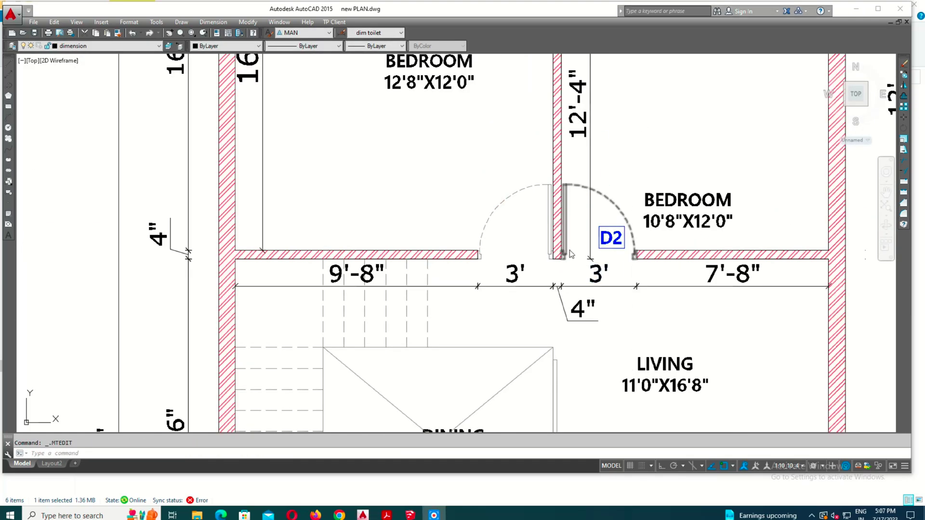
{"action": "scroll", "coordinate": [602, 246], "scroll_direction": "up", "scroll_amount": 4}
Copy the D2 tag to the toilet door and rename it D3.
{"action": "left_click", "coordinate": [658, 291]}
{"action": "type", "text": "c"}
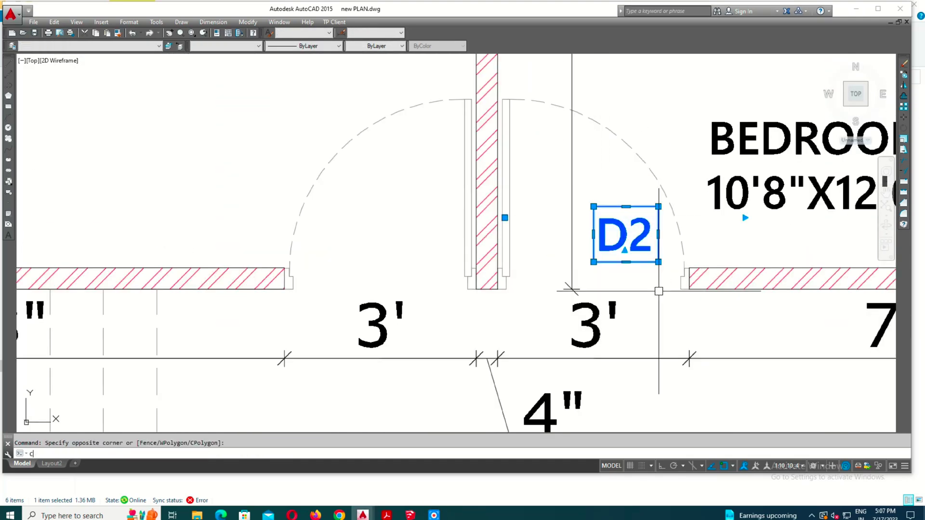
{"action": "key", "text": "Return"}
{"action": "left_click", "coordinate": [659, 291]}
{"action": "scroll", "coordinate": [578, 289], "scroll_direction": "down", "scroll_amount": 5}
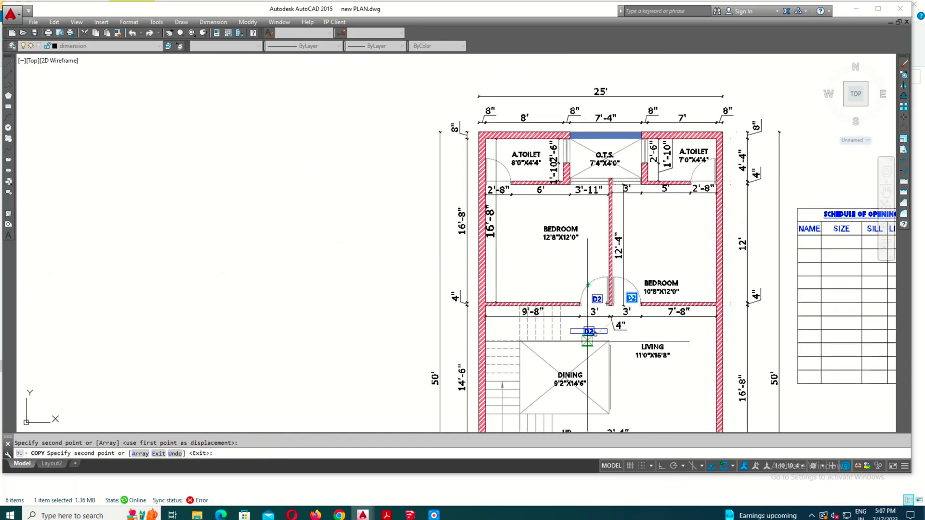
{"action": "scroll", "coordinate": [496, 183], "scroll_direction": "up", "scroll_amount": 5}
{"action": "left_click", "coordinate": [581, 207]}
{"action": "key", "text": "Escape"}
{"action": "scroll", "coordinate": [529, 183], "scroll_direction": "up", "scroll_amount": 2}
{"action": "double_click", "coordinate": [591, 190]}
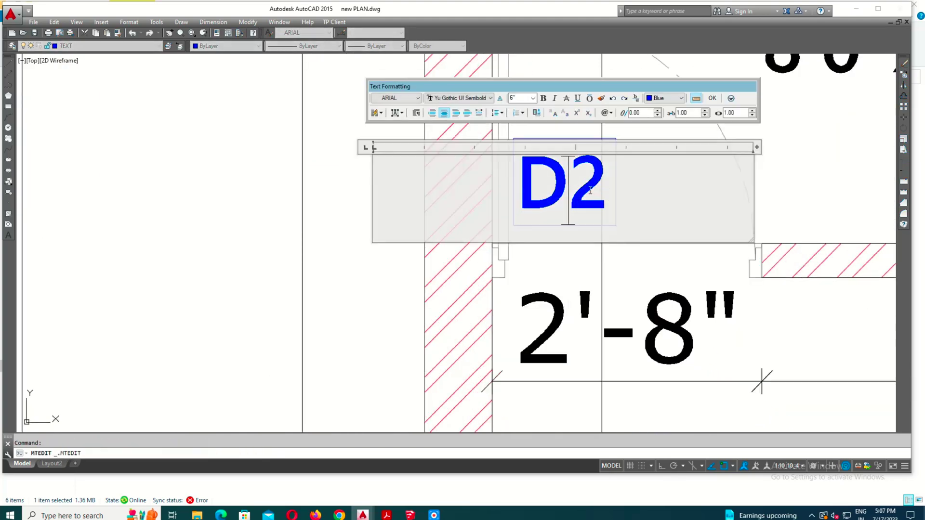
{"action": "type", "text": "3"}
{"action": "left_click", "coordinate": [454, 220]}
Copy the D3 tag to the right toilet door and the wash area door.
{"action": "scroll", "coordinate": [458, 224], "scroll_direction": "down", "scroll_amount": 2}
{"action": "left_click", "coordinate": [528, 199]}
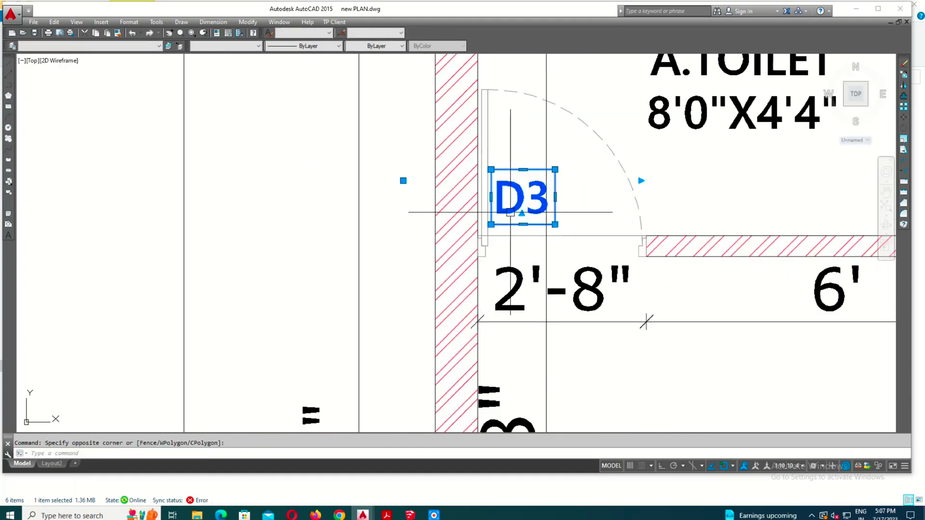
{"action": "type", "text": "co"}
{"action": "left_click", "coordinate": [526, 236]}
{"action": "scroll", "coordinate": [526, 236], "scroll_direction": "down", "scroll_amount": 3}
{"action": "scroll", "coordinate": [622, 231], "scroll_direction": "up", "scroll_amount": 3}
{"action": "left_click", "coordinate": [626, 235]}
{"action": "scroll", "coordinate": [627, 235], "scroll_direction": "down", "scroll_amount": 3}
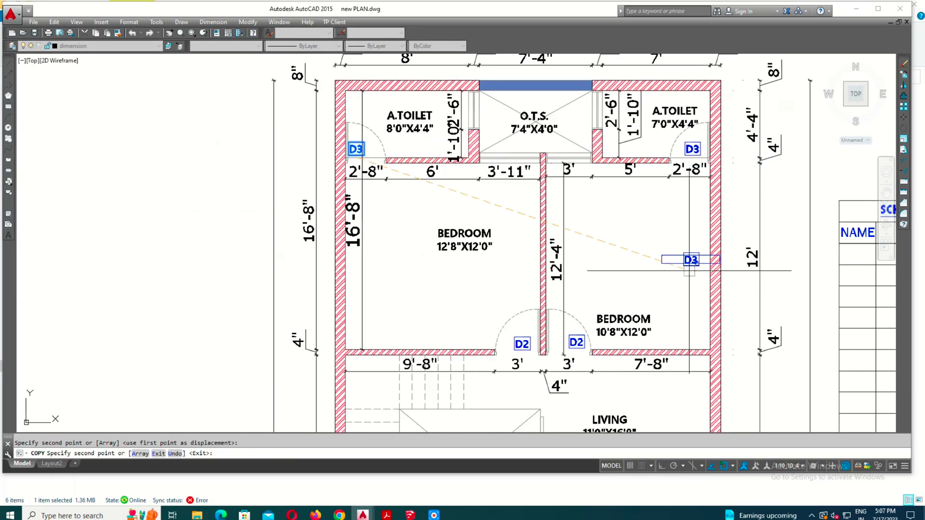
{"action": "scroll", "coordinate": [725, 156], "scroll_direction": "up", "scroll_amount": 2}
{"action": "scroll", "coordinate": [725, 153], "scroll_direction": "down", "scroll_amount": 2}
{"action": "scroll", "coordinate": [586, 297], "scroll_direction": "up", "scroll_amount": 3}
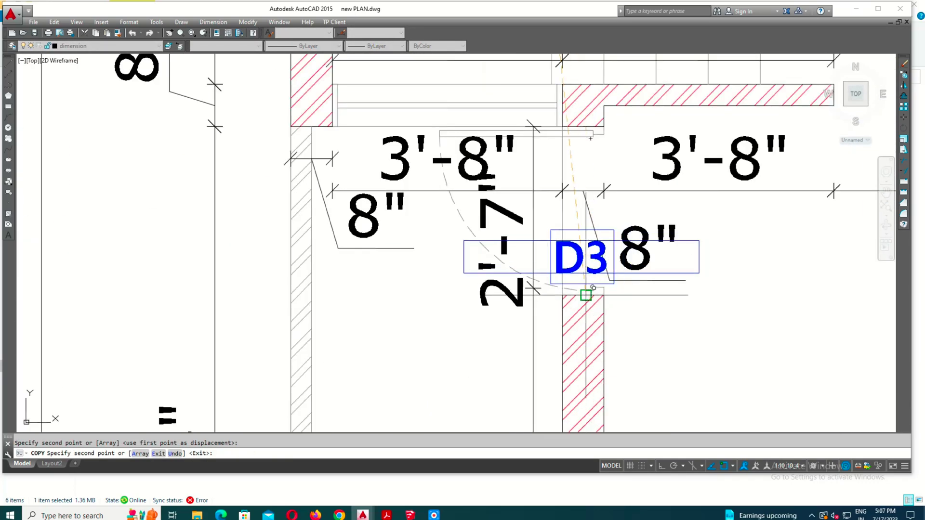
{"action": "scroll", "coordinate": [588, 292], "scroll_direction": "up", "scroll_amount": 1}
{"action": "scroll", "coordinate": [559, 270], "scroll_direction": "down", "scroll_amount": 2}
{"action": "scroll", "coordinate": [602, 284], "scroll_direction": "up", "scroll_amount": 2}
{"action": "left_click", "coordinate": [609, 288]}
{"action": "key", "text": "Escape"}
Stretch the door's 2'-7" dimension so it reads 2'-8".
{"action": "scroll", "coordinate": [610, 288], "scroll_direction": "up", "scroll_amount": 2}
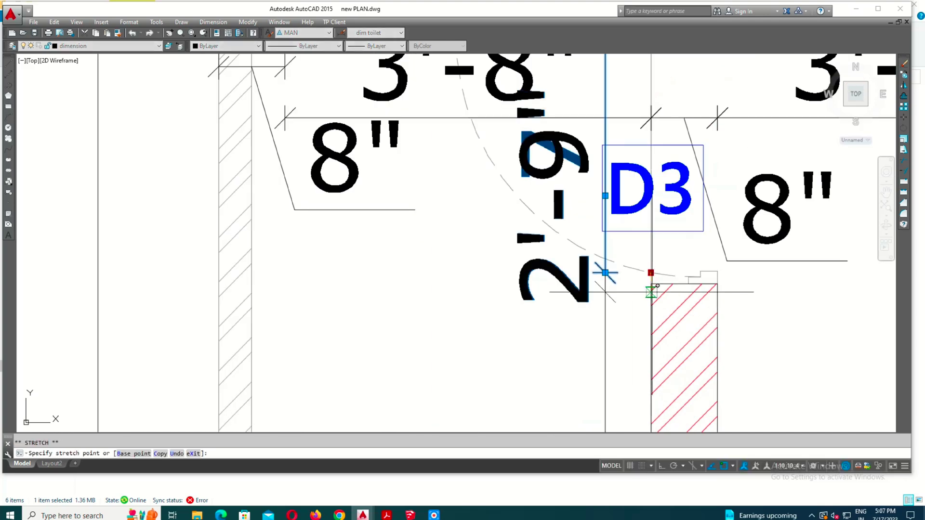
{"action": "left_click", "coordinate": [608, 281]}
{"action": "left_click", "coordinate": [620, 273]}
{"action": "scroll", "coordinate": [655, 271], "scroll_direction": "down", "scroll_amount": 1}
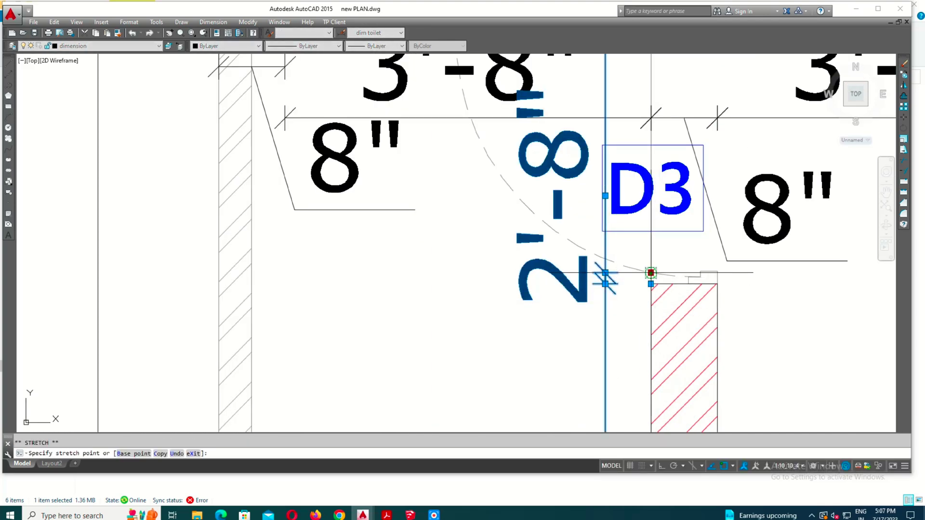
{"action": "key", "text": "Escape"}
{"action": "scroll", "coordinate": [651, 271], "scroll_direction": "down", "scroll_amount": 3}
{"action": "mouse_move", "coordinate": [566, 234]}
{"action": "middle_mouse_down"}
{"action": "mouse_move", "coordinate": [473, 182]}
{"action": "mouse_move", "coordinate": [474, 249]}
{"action": "middle_mouse_up"}
{"action": "scroll", "coordinate": [473, 181], "scroll_direction": "down", "scroll_amount": 3}
{"action": "scroll", "coordinate": [675, 144], "scroll_direction": "up", "scroll_amount": 5}
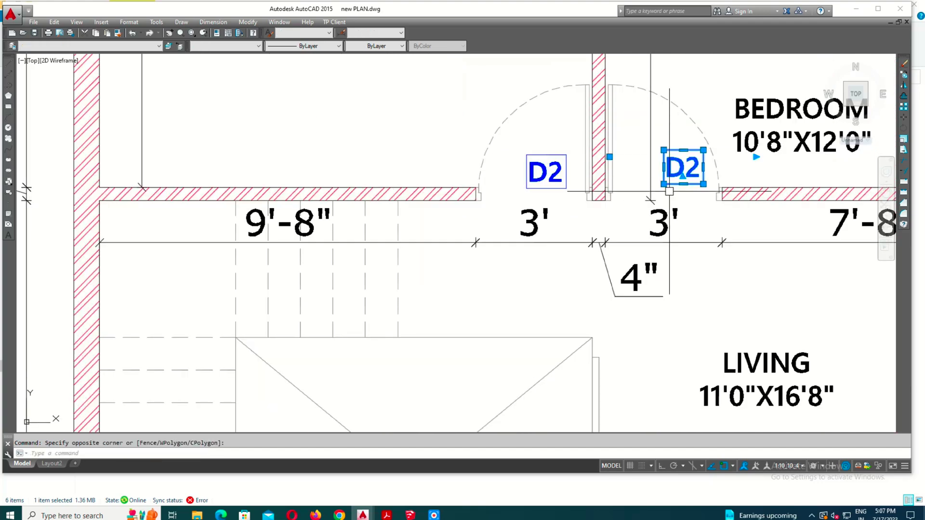
Copy the D2 tag to the kitchen door.
{"action": "type", "text": "co"}
{"action": "key", "text": "Return"}
{"action": "left_click", "coordinate": [684, 166]}
{"action": "scroll", "coordinate": [684, 166], "scroll_direction": "down", "scroll_amount": 3}
{"action": "scroll", "coordinate": [669, 294], "scroll_direction": "up", "scroll_amount": 4}
{"action": "left_click", "coordinate": [672, 292]}
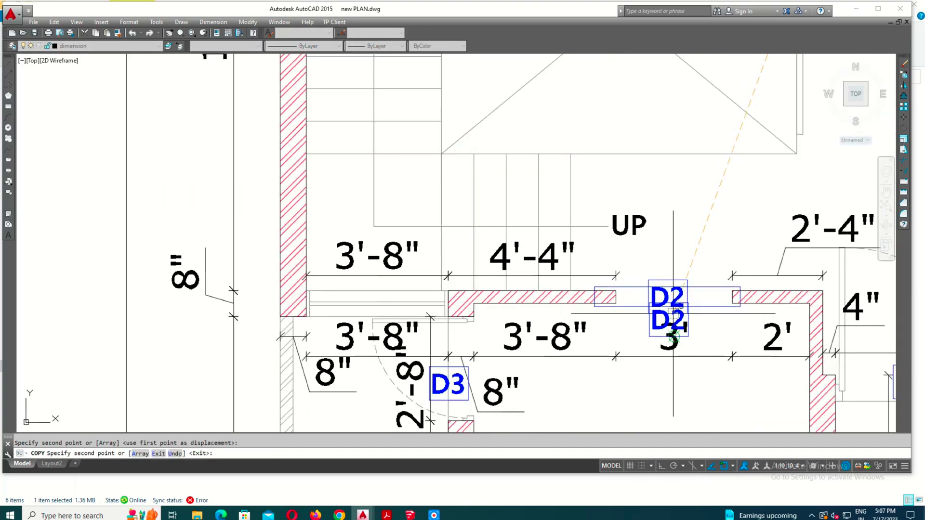
{"action": "key", "text": "Escape"}
Move the new D2 tag into position beside its door.
{"action": "left_click", "coordinate": [657, 320]}
{"action": "type", "text": "m"}
{"action": "key", "text": "Return"}
{"action": "left_click", "coordinate": [696, 287]}
{"action": "scroll", "coordinate": [638, 312], "scroll_direction": "down", "scroll_amount": 3}
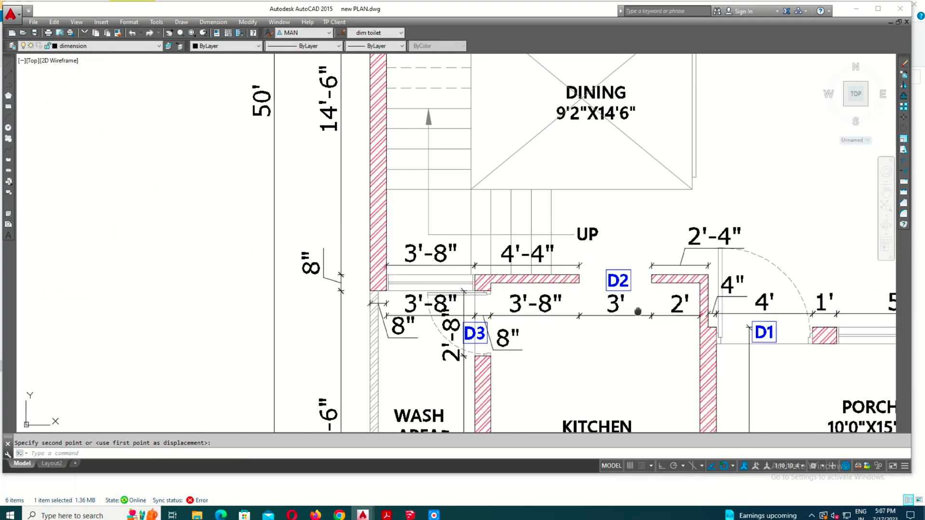
{"action": "scroll", "coordinate": [638, 311], "scroll_direction": "down", "scroll_amount": 2}
{"action": "middle_click_drag", "start_coordinate": [638, 312], "coordinate": [621, 371]}
{"action": "scroll", "coordinate": [642, 154], "scroll_direction": "up", "scroll_amount": 1}
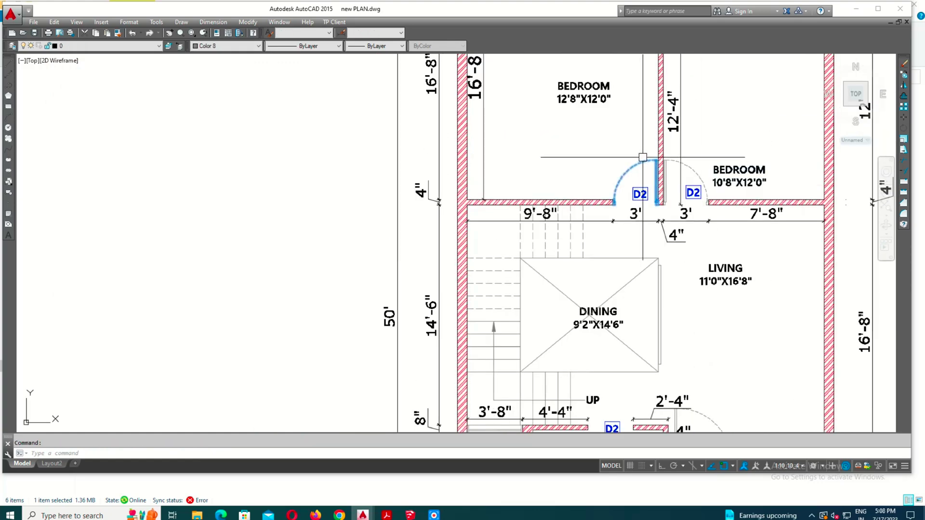
Mirror the bedroom door with an orthogonal mirror line, keeping the original.
{"action": "type", "text": "mi"}
{"action": "key", "text": "Return"}
{"action": "scroll", "coordinate": [646, 213], "scroll_direction": "up", "scroll_amount": 2}
{"action": "scroll", "coordinate": [617, 193], "scroll_direction": "up", "scroll_amount": 1}
{"action": "left_click", "coordinate": [567, 257]}
{"action": "key", "text": "F8"}
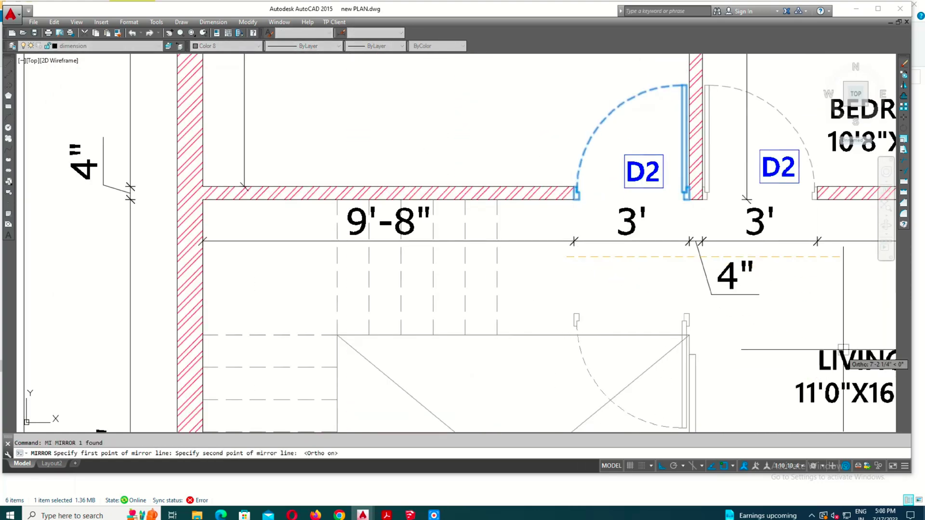
{"action": "left_click", "coordinate": [795, 337]}
{"action": "key", "text": "Return"}
{"action": "scroll", "coordinate": [689, 275], "scroll_direction": "down", "scroll_amount": 3}
{"action": "scroll", "coordinate": [688, 275], "scroll_direction": "up", "scroll_amount": 3}
{"action": "type", "text": "M"}
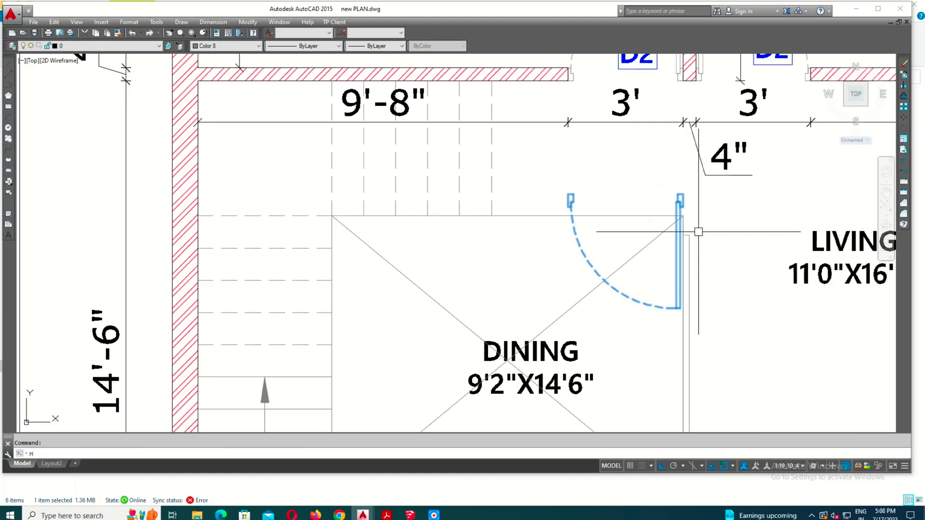
Start moving the flipped door, then cancel the move.
{"action": "key", "text": "Return"}
{"action": "scroll", "coordinate": [698, 231], "scroll_direction": "up", "scroll_amount": 1}
{"action": "left_click", "coordinate": [675, 178]}
{"action": "scroll", "coordinate": [674, 178], "scroll_direction": "down", "scroll_amount": 4}
{"action": "scroll", "coordinate": [665, 222], "scroll_direction": "up", "scroll_amount": 3}
{"action": "scroll", "coordinate": [666, 221], "scroll_direction": "up", "scroll_amount": 1}
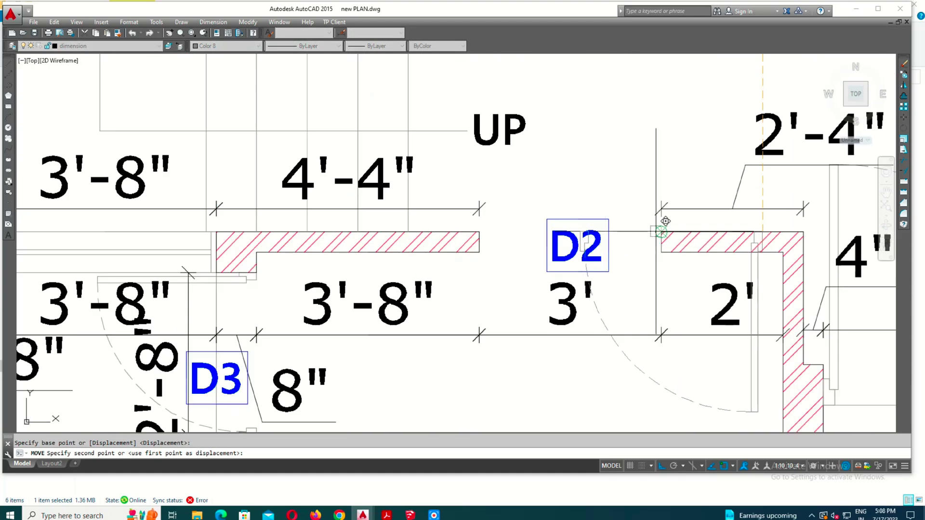
{"action": "scroll", "coordinate": [665, 221], "scroll_direction": "down", "scroll_amount": 1}
{"action": "scroll", "coordinate": [626, 207], "scroll_direction": "down", "scroll_amount": 3}
{"action": "scroll", "coordinate": [578, 193], "scroll_direction": "down", "scroll_amount": 3}
{"action": "scroll", "coordinate": [564, 183], "scroll_direction": "down", "scroll_amount": 2}
{"action": "key", "text": "Escape"}
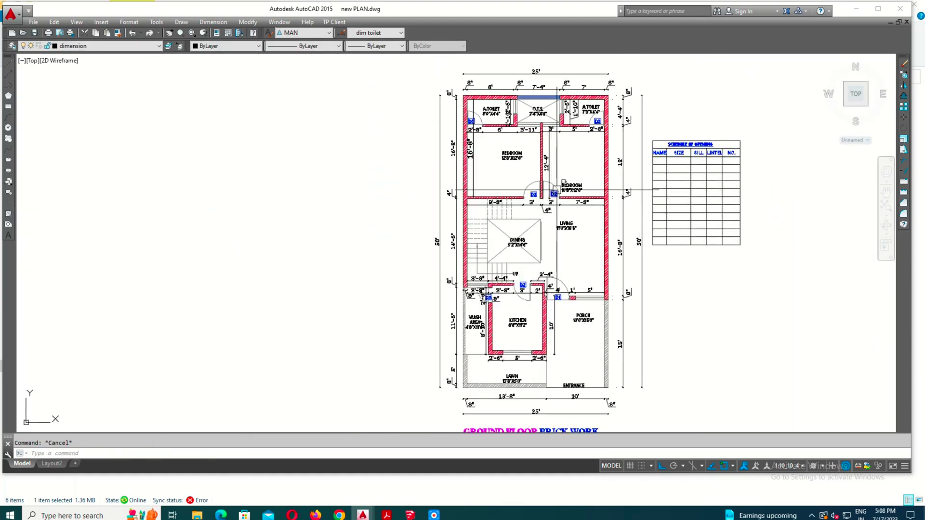
Copy the porch D1 tag toward the opening schedule's NAME column.
{"action": "scroll", "coordinate": [561, 294], "scroll_direction": "up", "scroll_amount": 5}
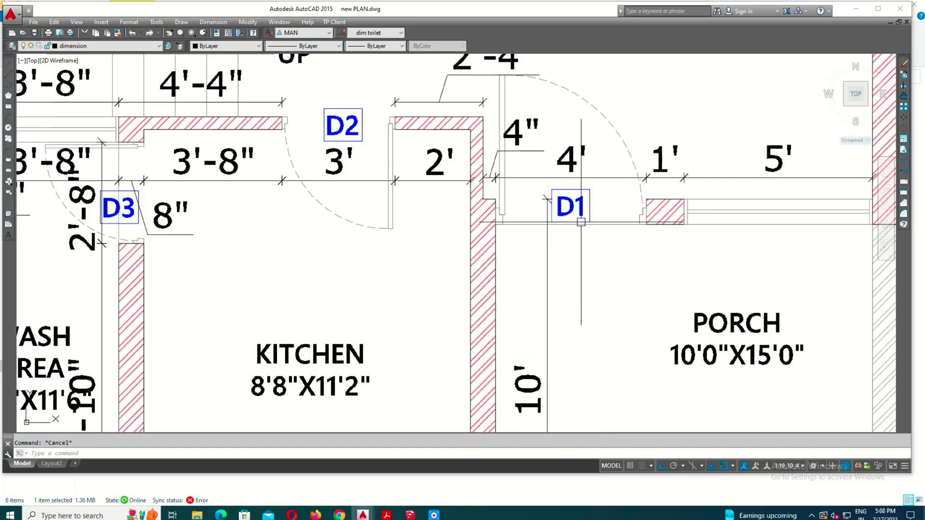
{"action": "scroll", "coordinate": [578, 201], "scroll_direction": "up", "scroll_amount": 3}
{"action": "left_click", "coordinate": [579, 201]}
{"action": "key", "text": "Return"}
{"action": "left_click", "coordinate": [578, 200]}
{"action": "scroll", "coordinate": [579, 200], "scroll_direction": "down", "scroll_amount": 5}
{"action": "scroll", "coordinate": [580, 337], "scroll_direction": "down", "scroll_amount": 1}
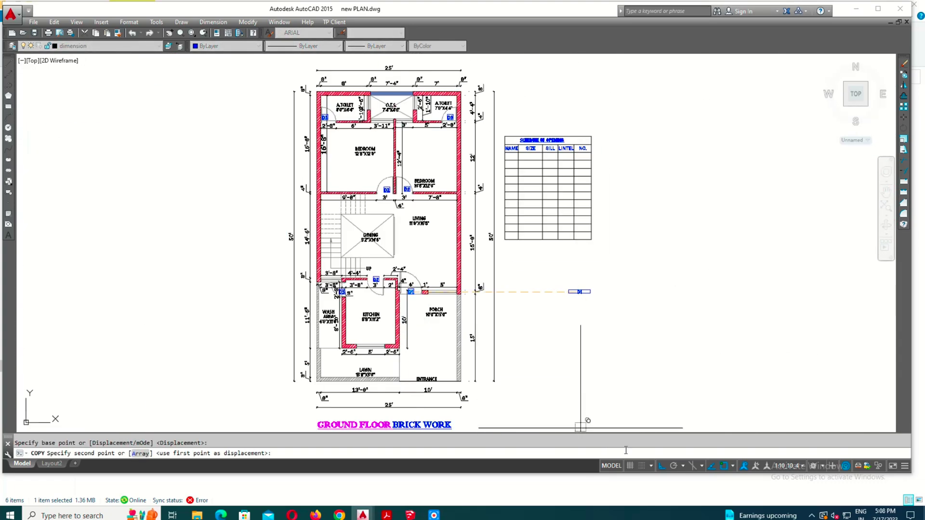
{"action": "scroll", "coordinate": [533, 115], "scroll_direction": "up", "scroll_amount": 3}
{"action": "scroll", "coordinate": [626, 227], "scroll_direction": "up", "scroll_amount": 3}
Place the D1 tag copy in the schedule and recolour its text to colour 250.
{"action": "left_click", "coordinate": [626, 227]}
{"action": "scroll", "coordinate": [626, 227], "scroll_direction": "up", "scroll_amount": 2}
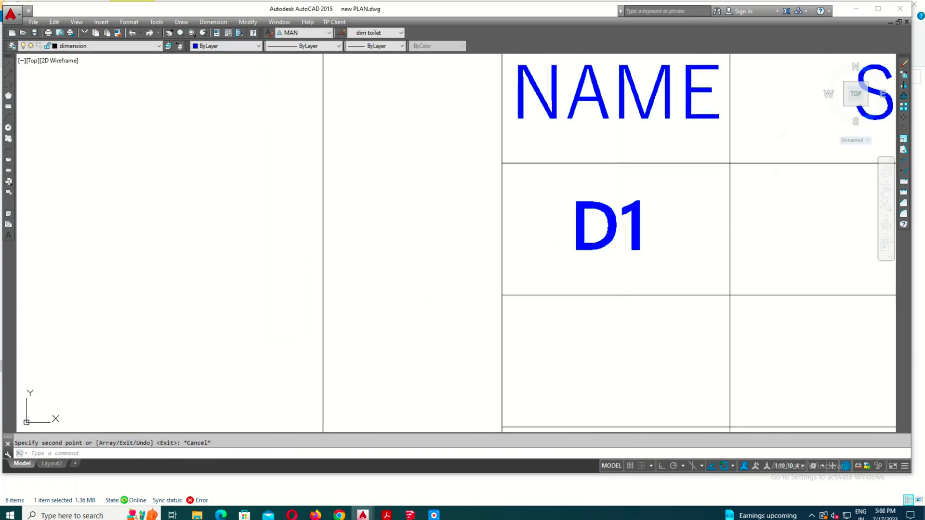
{"action": "key", "text": "Escape"}
{"action": "double_click", "coordinate": [643, 227]}
{"action": "left_click", "coordinate": [709, 143]}
{"action": "left_click", "coordinate": [708, 223]}
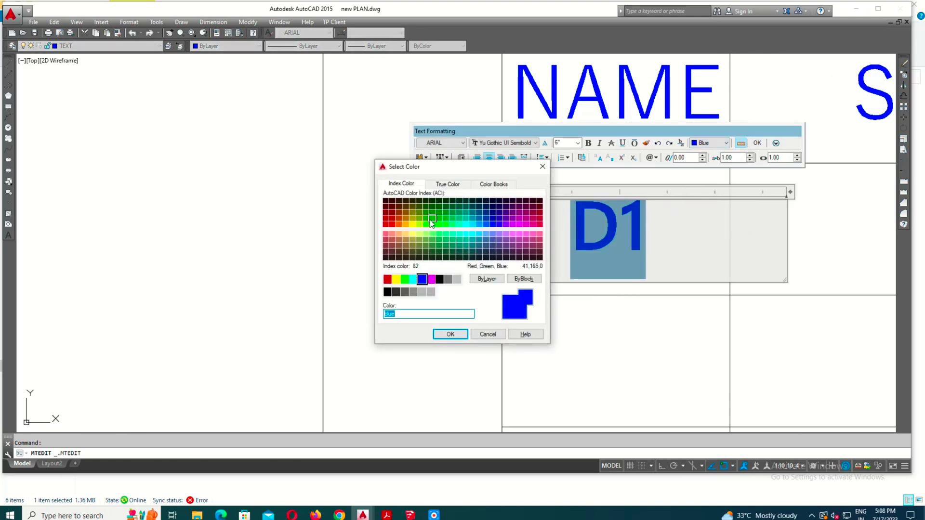
{"action": "left_click", "coordinate": [449, 334]}
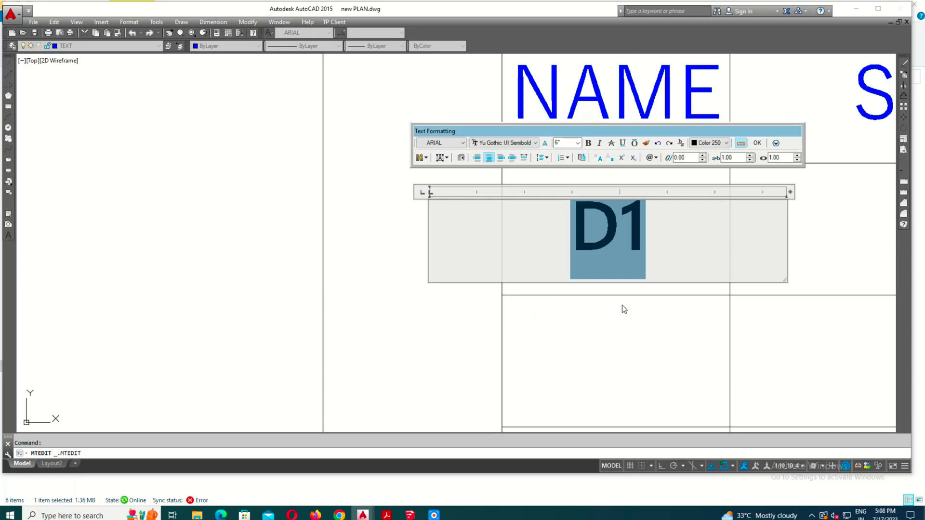
{"action": "left_click", "coordinate": [796, 202]}
Move the D1 label into the schedule's NAME cell.
{"action": "left_click", "coordinate": [595, 251]}
{"action": "type", "text": "m"}
{"action": "key", "text": "Return"}
{"action": "left_click", "coordinate": [513, 289]}
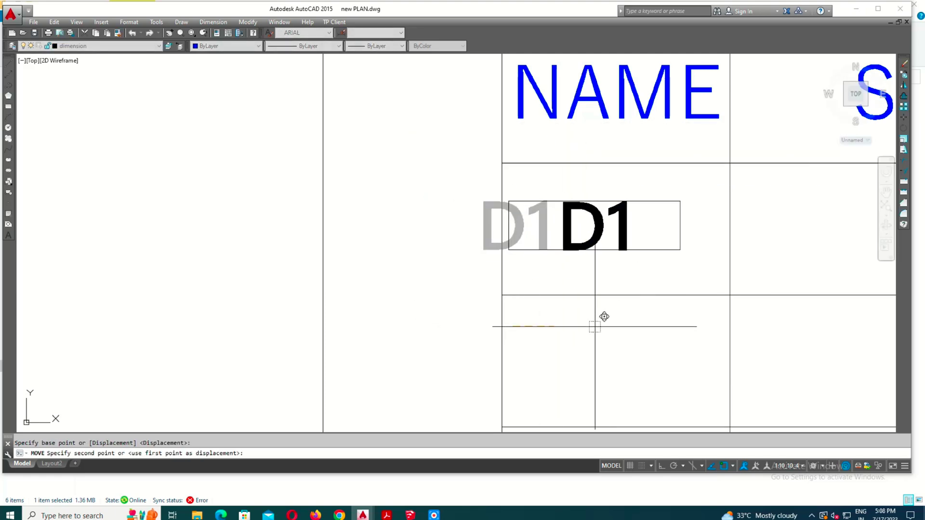
{"action": "left_click", "coordinate": [594, 327]}
Copy the D1 label into the SIZE cell.
{"action": "scroll", "coordinate": [607, 287], "scroll_direction": "down", "scroll_amount": 3}
{"action": "left_click", "coordinate": [607, 287]}
{"action": "key", "text": "Return"}
{"action": "left_click", "coordinate": [608, 286]}
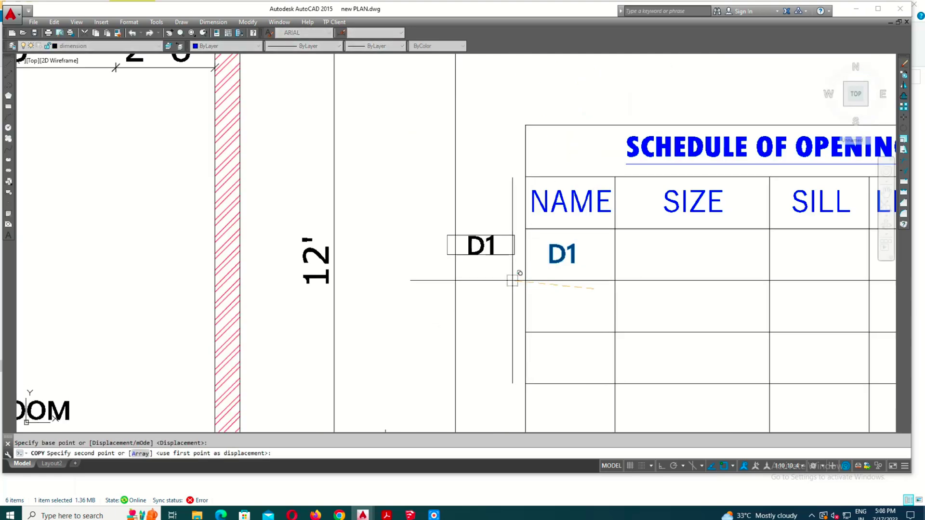
{"action": "left_click", "coordinate": [628, 284]}
{"action": "key", "text": "Escape"}
Change the SIZE cell text to 4'0"X8'0".
{"action": "scroll", "coordinate": [628, 284], "scroll_direction": "down", "scroll_amount": 3}
{"action": "scroll", "coordinate": [431, 367], "scroll_direction": "up", "scroll_amount": 5}
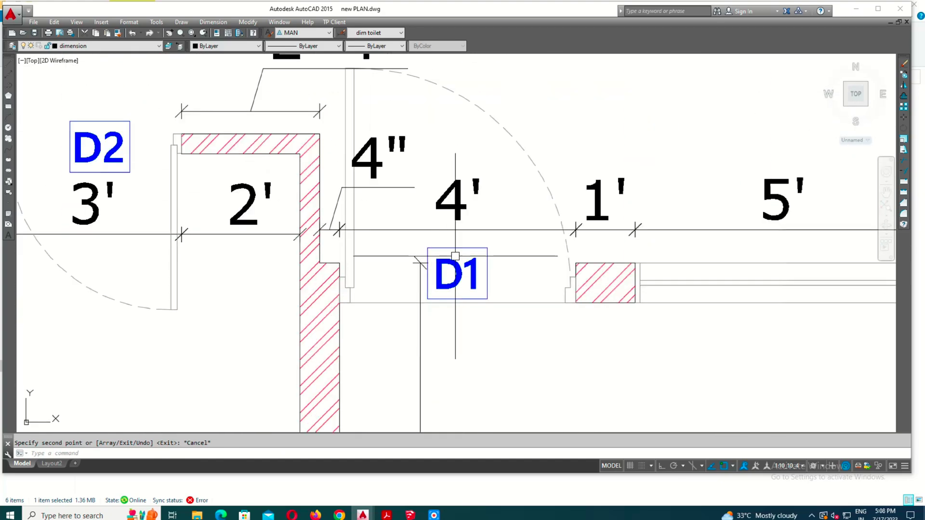
{"action": "scroll", "coordinate": [437, 237], "scroll_direction": "up", "scroll_amount": 2}
{"action": "scroll", "coordinate": [437, 237], "scroll_direction": "down", "scroll_amount": 8}
{"action": "middle_click_drag", "start_coordinate": [437, 237], "coordinate": [521, 251]}
{"action": "scroll", "coordinate": [521, 251], "scroll_direction": "up", "scroll_amount": 3}
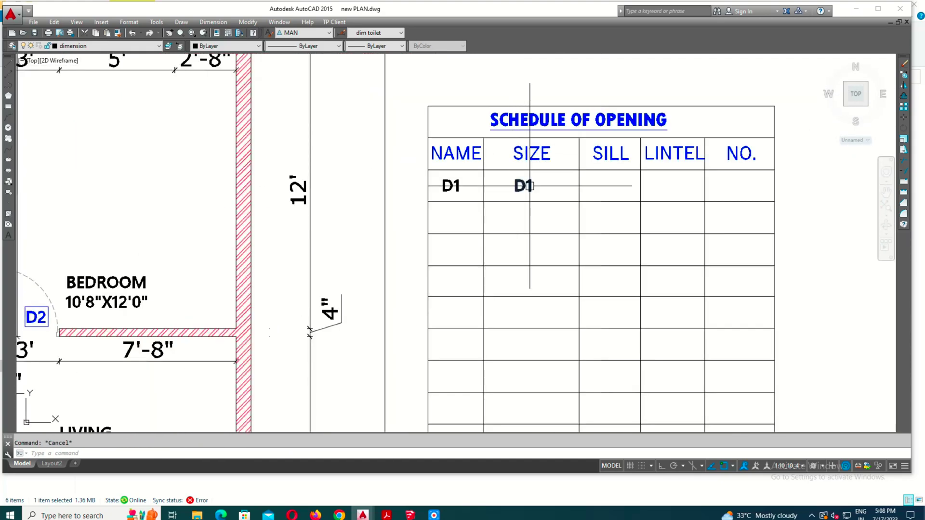
{"action": "double_click", "coordinate": [524, 186]}
{"action": "type", "text": "4'0\"X8'0"}
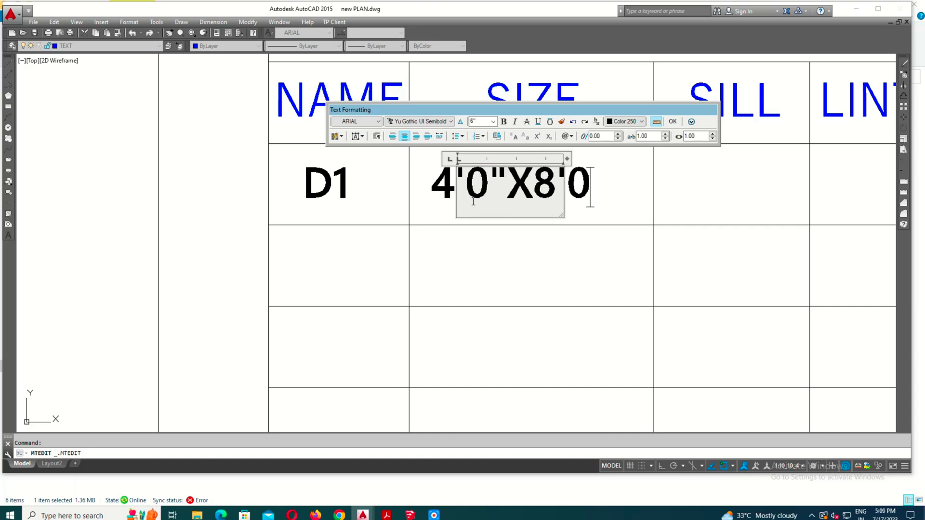
{"action": "type", "text": "\""}
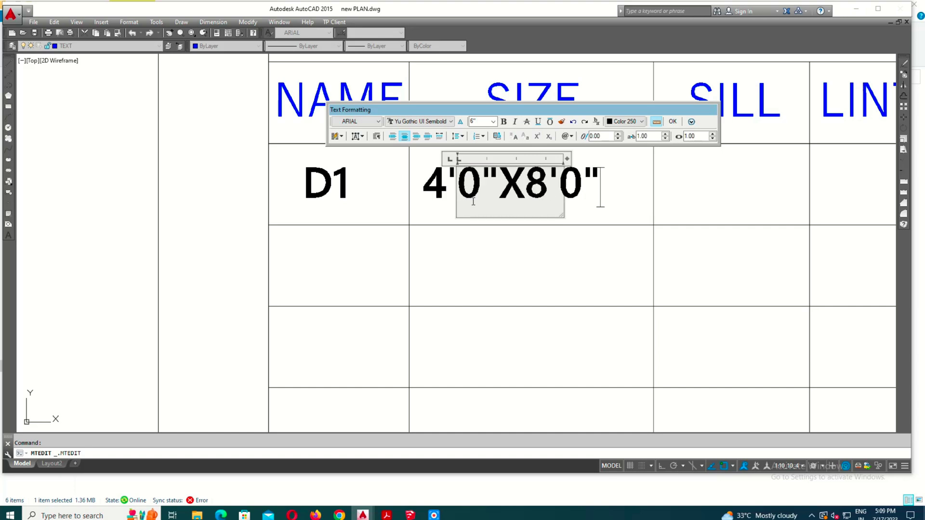
{"action": "left_click", "coordinate": [519, 268]}
Copy the size text into the SILL cell and change it to 0'0".
{"action": "scroll", "coordinate": [519, 268], "scroll_direction": "down", "scroll_amount": 4}
{"action": "type", "text": "co"}
{"action": "key", "text": "Return"}
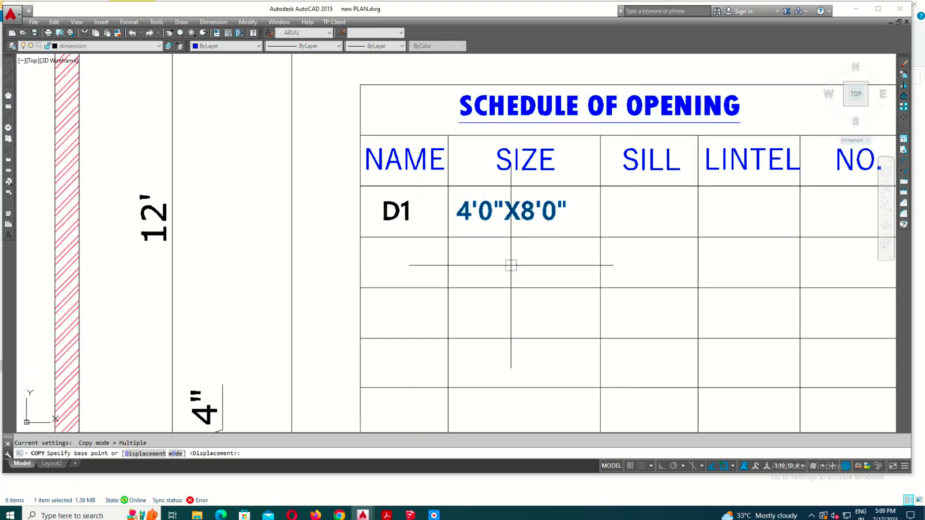
{"action": "left_click", "coordinate": [505, 264]}
{"action": "scroll", "coordinate": [506, 264], "scroll_direction": "down", "scroll_amount": 3}
{"action": "left_click", "coordinate": [596, 268]}
{"action": "scroll", "coordinate": [596, 268], "scroll_direction": "up", "scroll_amount": 3}
{"action": "double_click", "coordinate": [641, 229]}
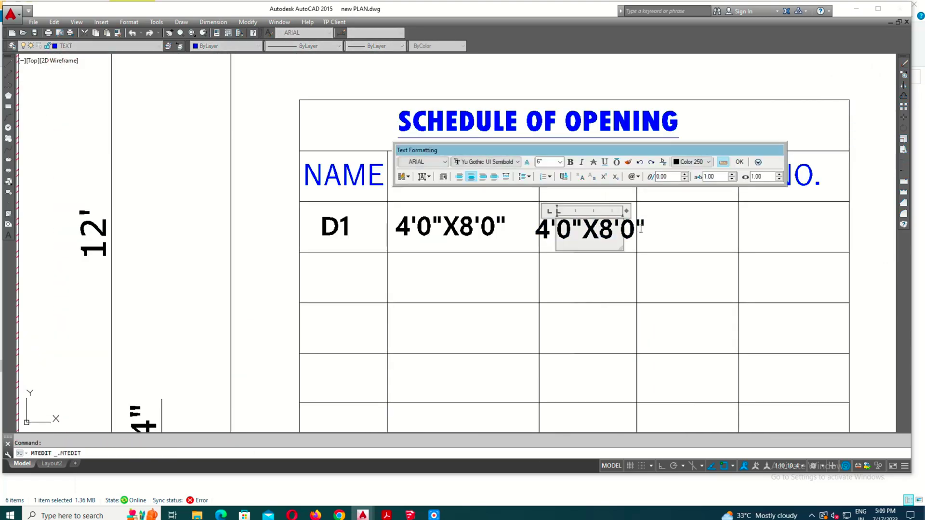
{"action": "type", "text": "0"}
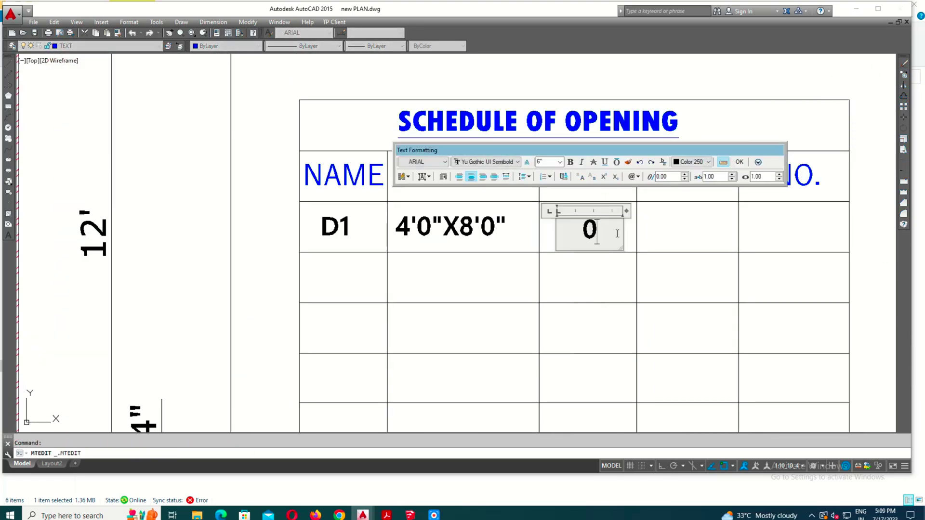
{"action": "left_click", "coordinate": [622, 270]}
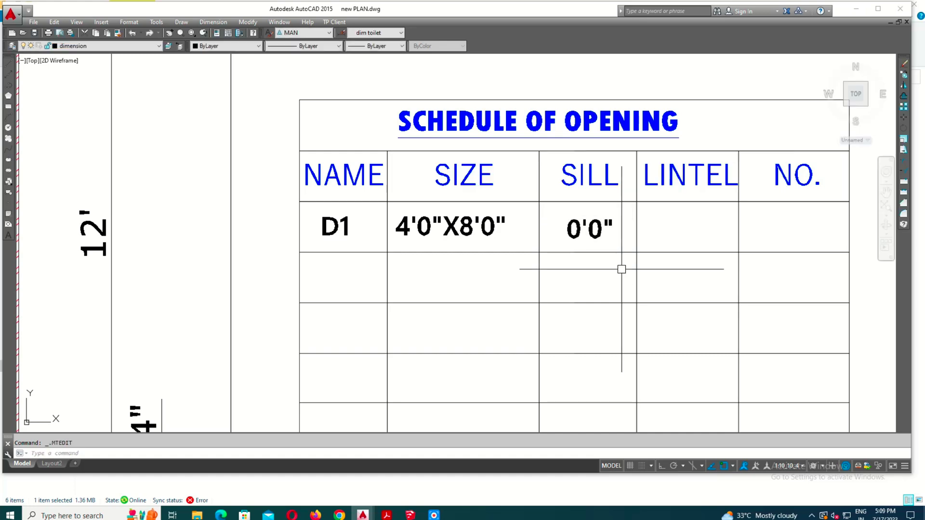
Copy the sill text into the LINTEL cell and change it to 8'0".
{"action": "key", "text": "Return"}
{"action": "left_click", "coordinate": [548, 239]}
{"action": "left_click", "coordinate": [637, 239]}
{"action": "scroll", "coordinate": [637, 239], "scroll_direction": "up", "scroll_amount": 2}
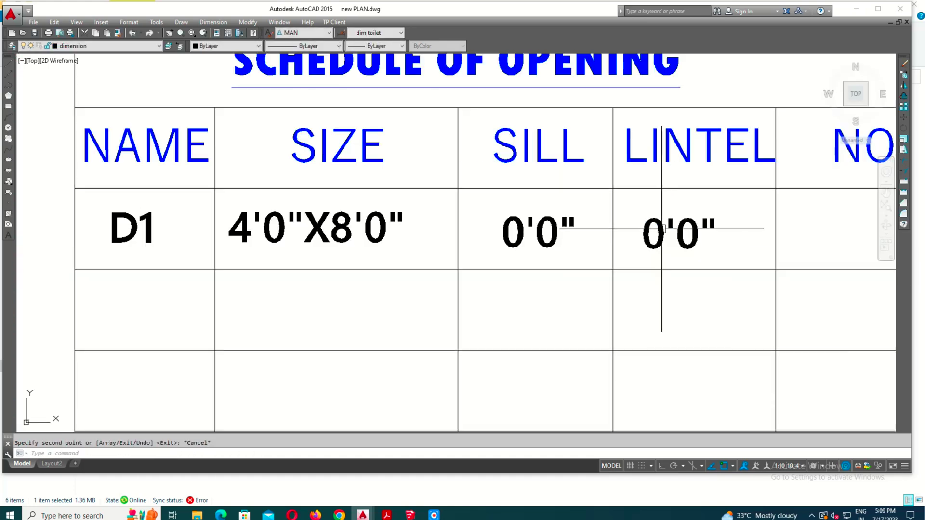
{"action": "double_click", "coordinate": [679, 231]}
{"action": "left_click_drag", "start_coordinate": [665, 236], "coordinate": [632, 248]}
{"action": "type", "text": "8"}
{"action": "left_click", "coordinate": [645, 299]}
Copy the lintel text into the NO. cell.
{"action": "scroll", "coordinate": [541, 320], "scroll_direction": "down", "scroll_amount": 2}
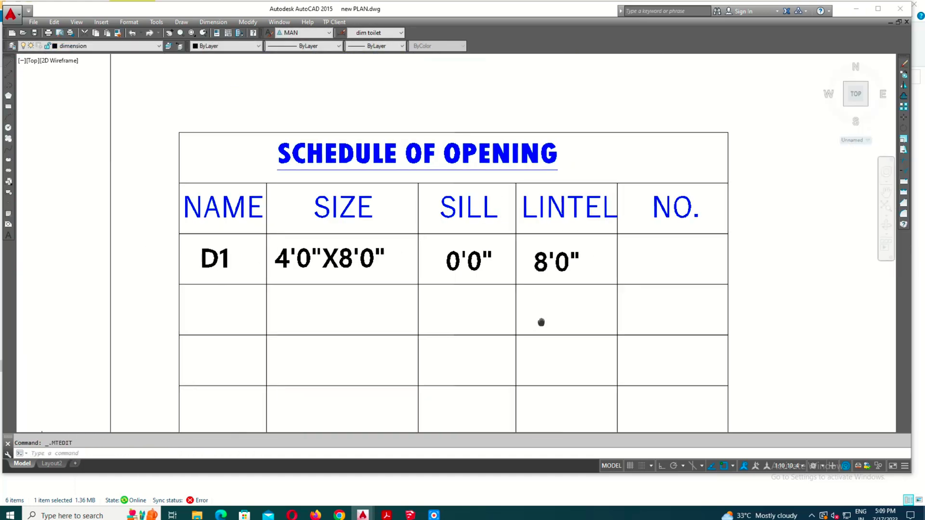
{"action": "left_click", "coordinate": [601, 263]}
{"action": "key", "text": "Return"}
{"action": "left_click", "coordinate": [590, 267]}
{"action": "left_click", "coordinate": [671, 264]}
{"action": "key", "text": "Escape"}
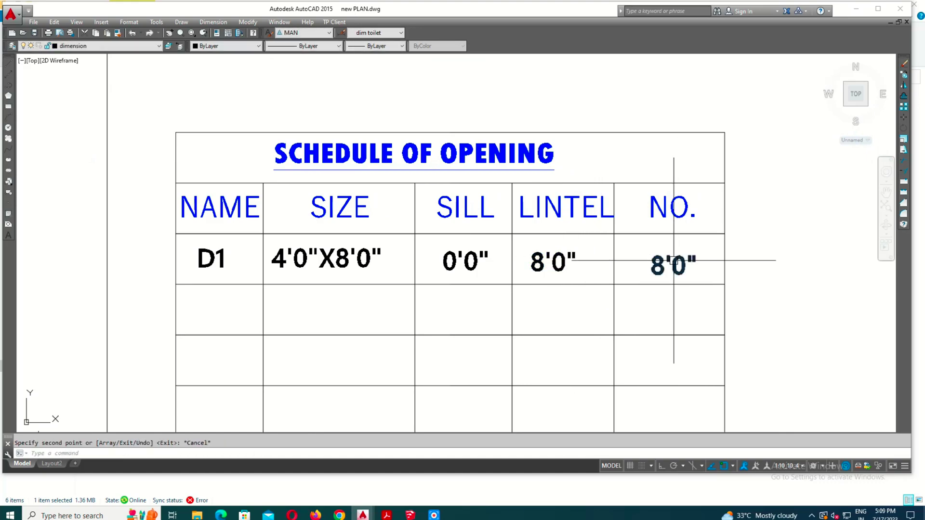
Pan around the floor plan and return to the opening schedule.
{"action": "scroll", "coordinate": [681, 259], "scroll_direction": "down", "scroll_amount": 5}
{"action": "scroll", "coordinate": [559, 270], "scroll_direction": "up", "scroll_amount": 5}
{"action": "scroll", "coordinate": [560, 269], "scroll_direction": "up", "scroll_amount": 2}
{"action": "scroll", "coordinate": [473, 324], "scroll_direction": "down", "scroll_amount": 6}
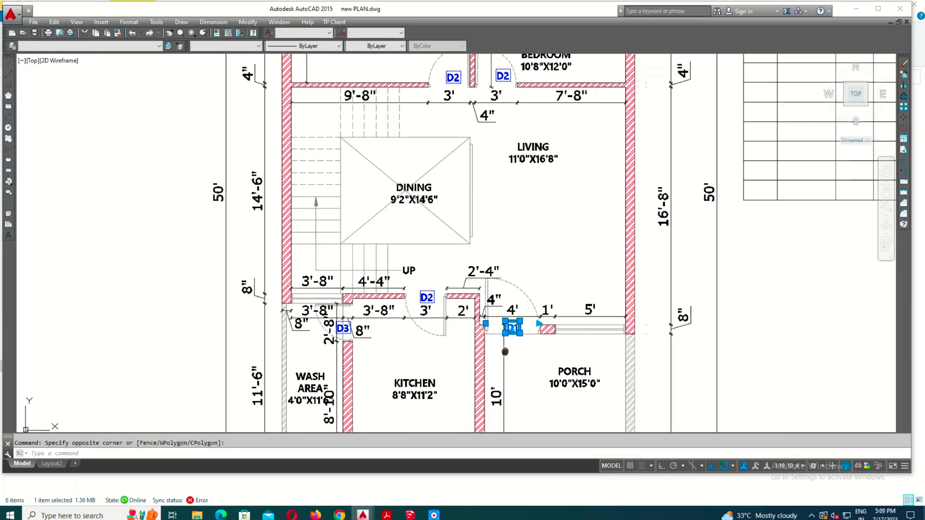
{"action": "middle_click_drag", "start_coordinate": [482, 145], "coordinate": [430, 269]}
{"action": "left_click", "coordinate": [469, 246]}
{"action": "mouse_move", "coordinate": [489, 163]}
{"action": "middle_mouse_down"}
{"action": "mouse_move", "coordinate": [470, 246]}
{"action": "mouse_move", "coordinate": [469, 77]}
{"action": "middle_mouse_up"}
{"action": "key", "text": "Escape"}
{"action": "middle_click_drag", "start_coordinate": [481, 337], "coordinate": [482, 207]}
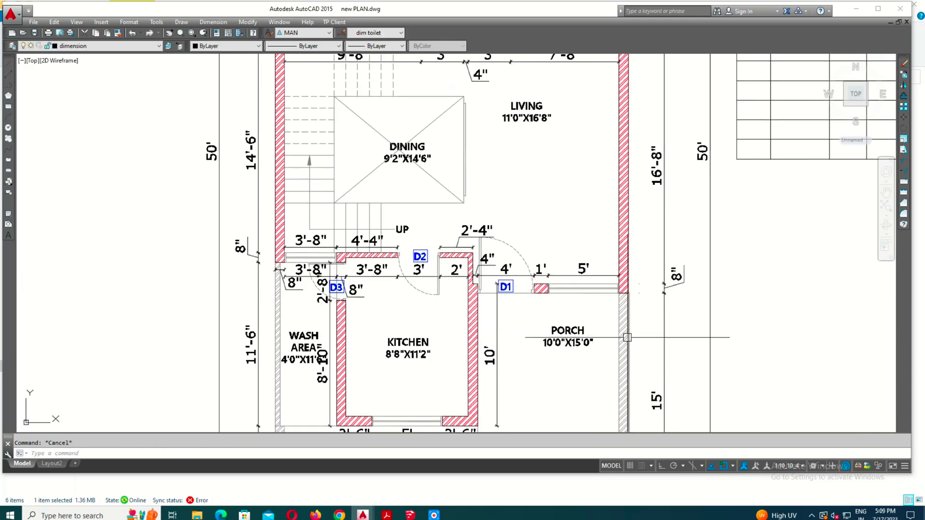
{"action": "middle_click_drag", "start_coordinate": [609, 431], "coordinate": [594, 345]}
{"action": "middle_click_drag", "start_coordinate": [600, 424], "coordinate": [434, 482]}
Set the D1 quantity in the NO. cell to 1.
{"action": "scroll", "coordinate": [675, 207], "scroll_direction": "down", "scroll_amount": 5}
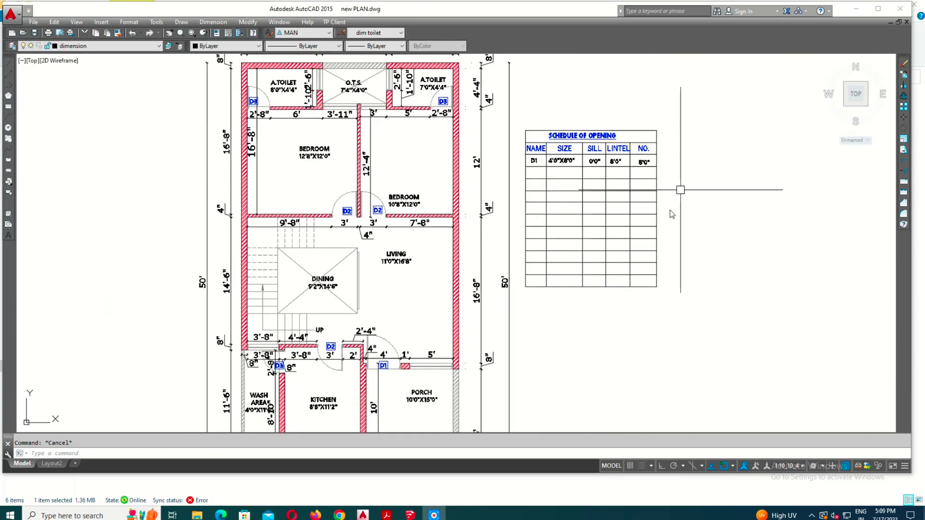
{"action": "scroll", "coordinate": [675, 206], "scroll_direction": "up", "scroll_amount": 4}
{"action": "left_click", "coordinate": [620, 165]}
{"action": "scroll", "coordinate": [620, 166], "scroll_direction": "up", "scroll_amount": 4}
{"action": "double_click", "coordinate": [683, 172]}
{"action": "type", "text": "1"}
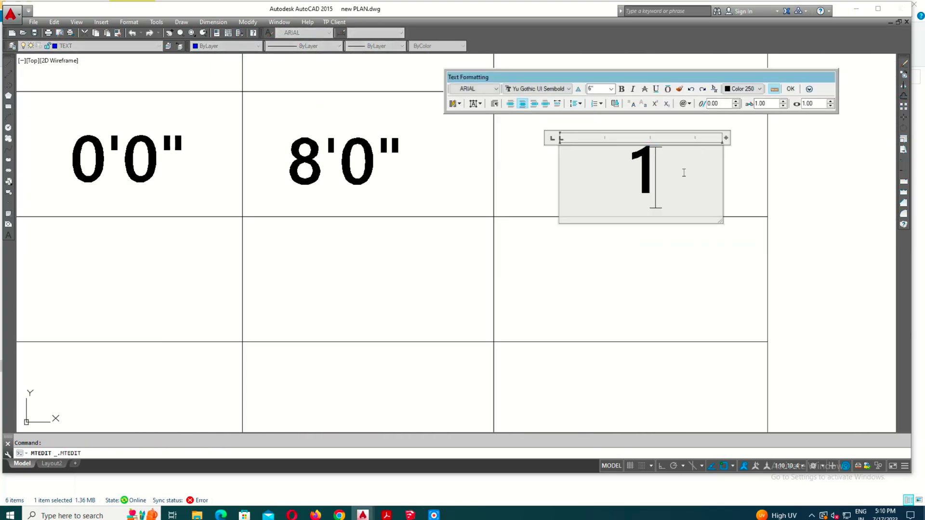
{"action": "left_click", "coordinate": [683, 217]}
Locate and select the bedroom D2 door tags on the plan.
{"action": "scroll", "coordinate": [683, 216], "scroll_direction": "down", "scroll_amount": 3}
{"action": "middle_click_drag", "start_coordinate": [684, 217], "coordinate": [696, 157]}
{"action": "scroll", "coordinate": [569, 176], "scroll_direction": "down", "scroll_amount": 3}
{"action": "scroll", "coordinate": [322, 325], "scroll_direction": "up", "scroll_amount": 4}
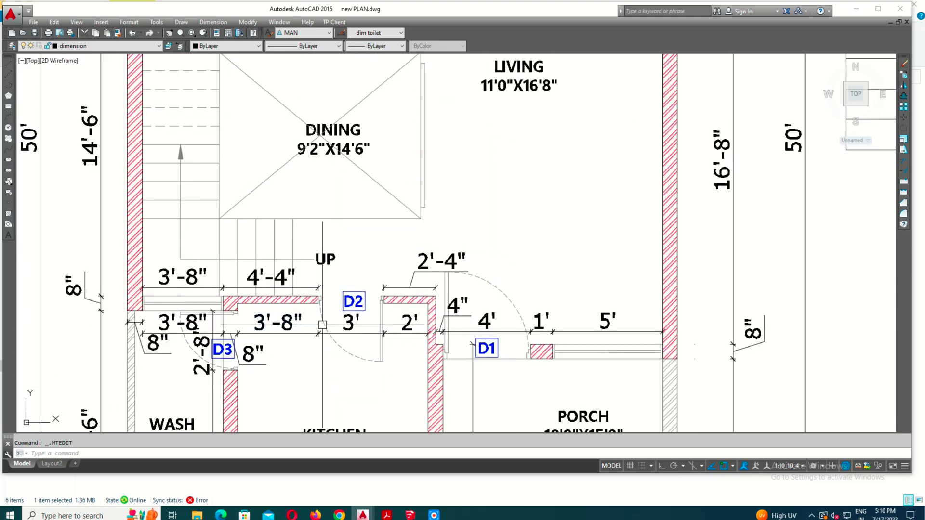
{"action": "scroll", "coordinate": [322, 324], "scroll_direction": "up", "scroll_amount": 4}
{"action": "left_click", "coordinate": [359, 270]}
{"action": "key", "text": "Escape"}
{"action": "middle_click_drag", "start_coordinate": [462, 193], "coordinate": [476, 400]}
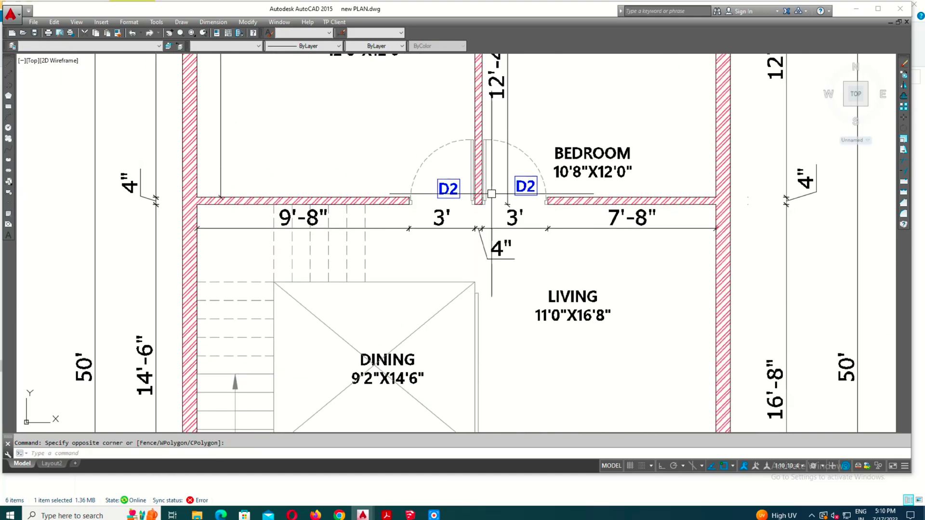
{"action": "scroll", "coordinate": [475, 188], "scroll_direction": "up", "scroll_amount": 2}
{"action": "scroll", "coordinate": [536, 169], "scroll_direction": "up", "scroll_amount": 2}
{"action": "left_click", "coordinate": [546, 196]}
{"action": "scroll", "coordinate": [457, 211], "scroll_direction": "down", "scroll_amount": 8}
{"action": "scroll", "coordinate": [487, 204], "scroll_direction": "up", "scroll_amount": 2}
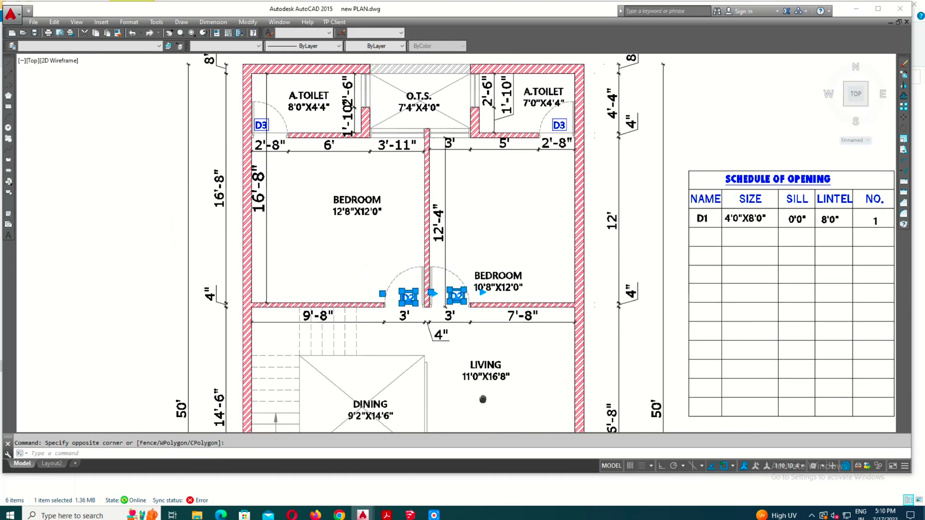
{"action": "scroll", "coordinate": [486, 204], "scroll_direction": "up", "scroll_amount": 2}
{"action": "middle_click_drag", "start_coordinate": [535, 190], "coordinate": [502, 86]}
{"action": "scroll", "coordinate": [531, 157], "scroll_direction": "up", "scroll_amount": 2}
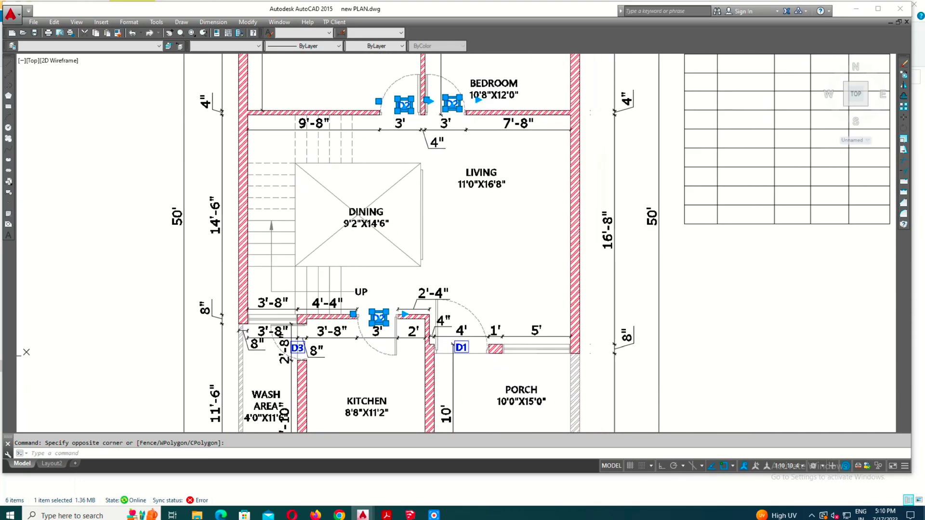
Select all D1 row texts and pick a base point to copy them.
{"action": "middle_click_drag", "start_coordinate": [536, 284], "coordinate": [367, 420]}
{"action": "scroll", "coordinate": [424, 182], "scroll_direction": "up", "scroll_amount": 3}
{"action": "scroll", "coordinate": [372, 189], "scroll_direction": "down", "scroll_amount": 1}
{"action": "left_click", "coordinate": [370, 196]}
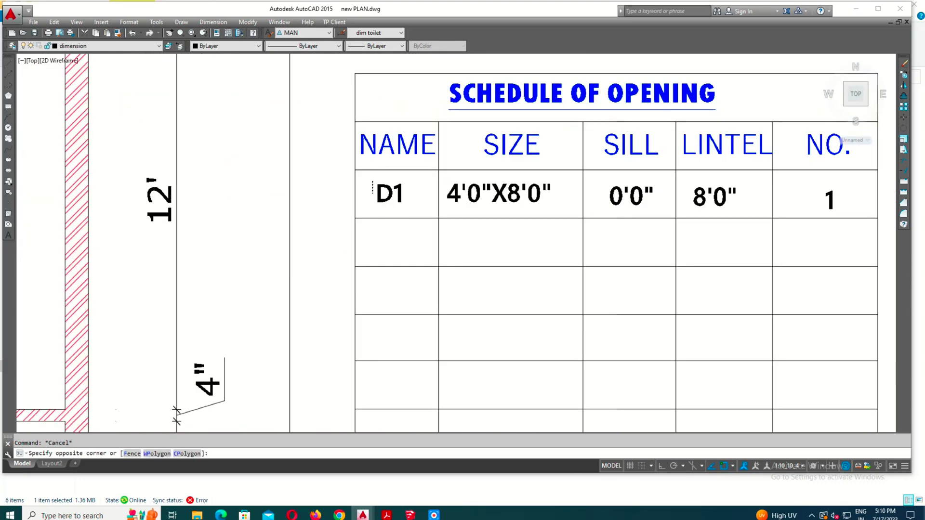
{"action": "scroll", "coordinate": [370, 196], "scroll_direction": "down", "scroll_amount": 1}
{"action": "left_click", "coordinate": [697, 212]}
Place the copied D1 row texts into the schedule's second row.
{"action": "scroll", "coordinate": [672, 189], "scroll_direction": "up", "scroll_amount": 2}
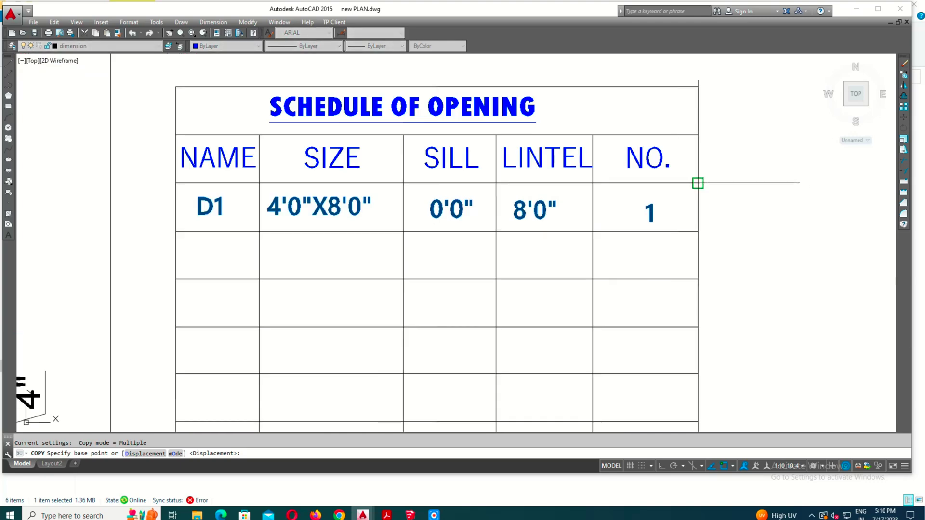
{"action": "left_click", "coordinate": [697, 232]}
{"action": "key", "text": "Escape"}
{"action": "scroll", "coordinate": [651, 247], "scroll_direction": "up", "scroll_amount": 2}
{"action": "left_click", "coordinate": [651, 247]}
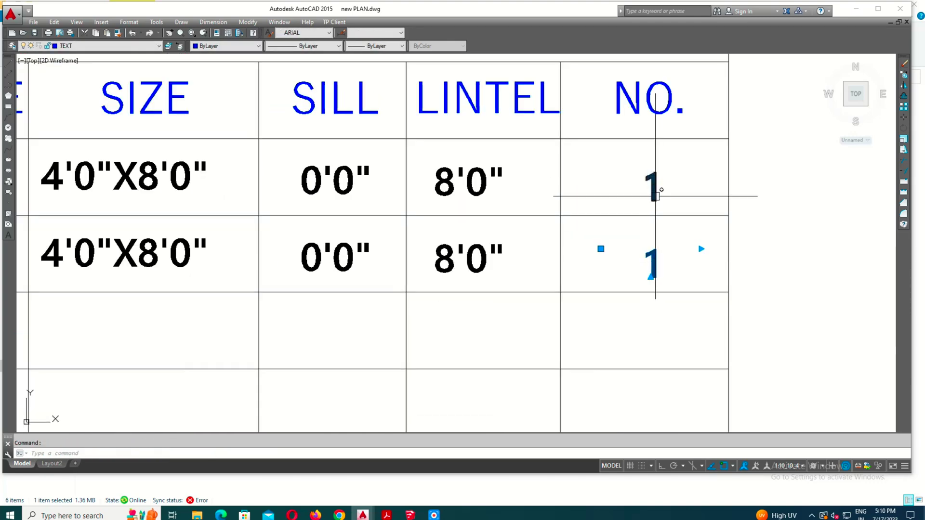
{"action": "scroll", "coordinate": [615, 227], "scroll_direction": "down", "scroll_amount": 2}
{"action": "scroll", "coordinate": [533, 188], "scroll_direction": "up", "scroll_amount": 2}
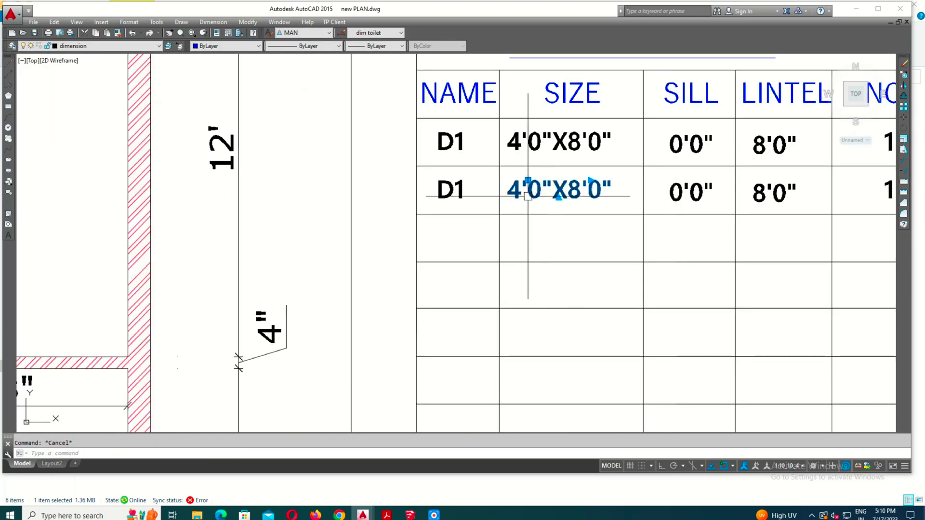
{"action": "scroll", "coordinate": [524, 189], "scroll_direction": "up", "scroll_amount": 1}
Edit the second row for D2, giving it size 3'0"X8'0" and quantity 3.
{"action": "double_click", "coordinate": [524, 189]}
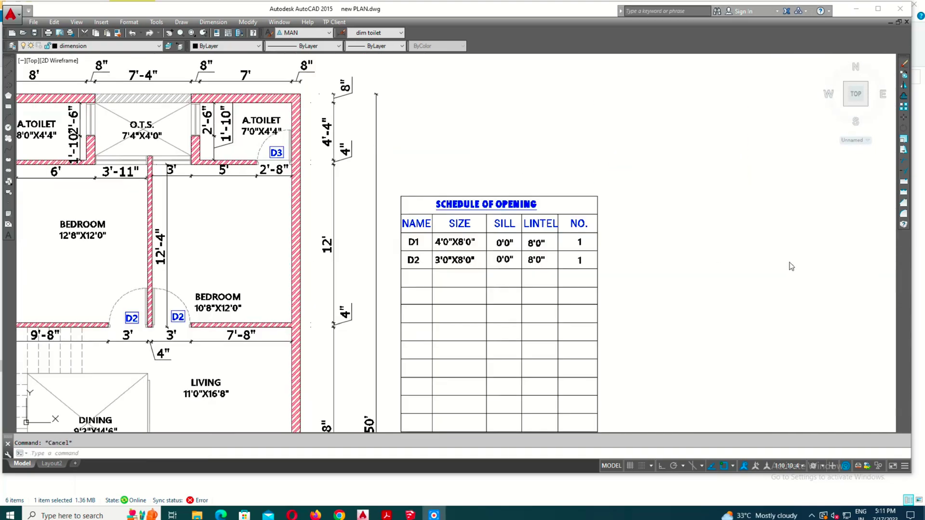
{"action": "scroll", "coordinate": [610, 254], "scroll_direction": "down", "scroll_amount": 3}
{"action": "scroll", "coordinate": [443, 250], "scroll_direction": "up", "scroll_amount": 3}
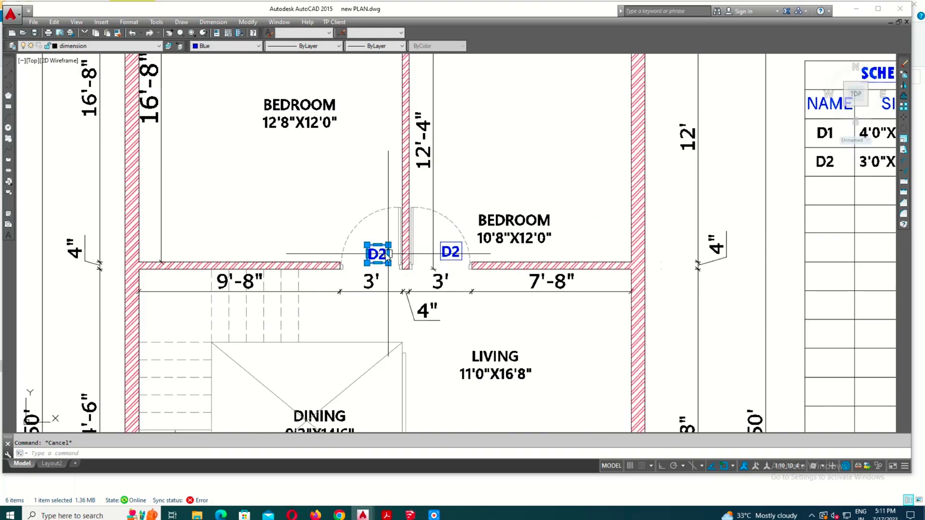
{"action": "left_click", "coordinate": [444, 250]}
{"action": "scroll", "coordinate": [401, 257], "scroll_direction": "down", "scroll_amount": 1}
{"action": "scroll", "coordinate": [401, 260], "scroll_direction": "up", "scroll_amount": 3}
{"action": "scroll", "coordinate": [530, 240], "scroll_direction": "down", "scroll_amount": 5}
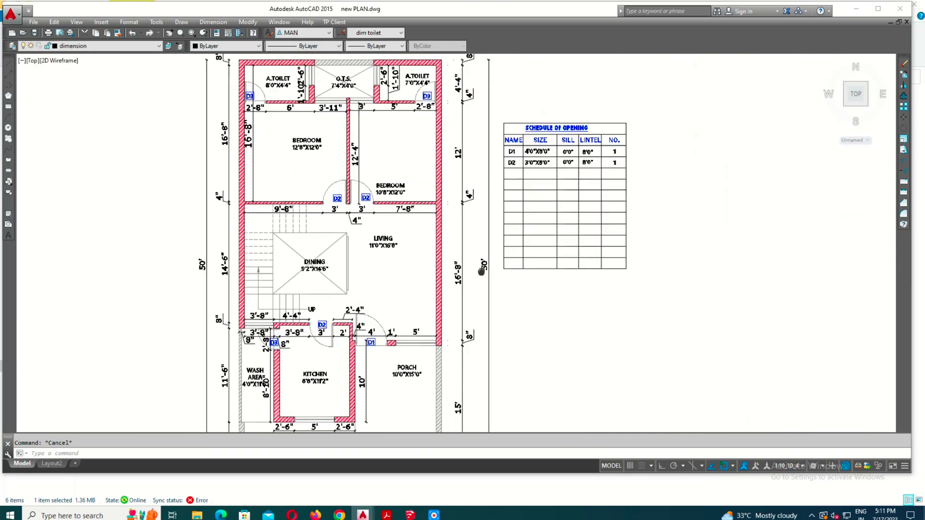
{"action": "scroll", "coordinate": [611, 212], "scroll_direction": "up", "scroll_amount": 4}
{"action": "double_click", "coordinate": [577, 238]}
{"action": "type", "text": "3"}
{"action": "left_click", "coordinate": [675, 289]}
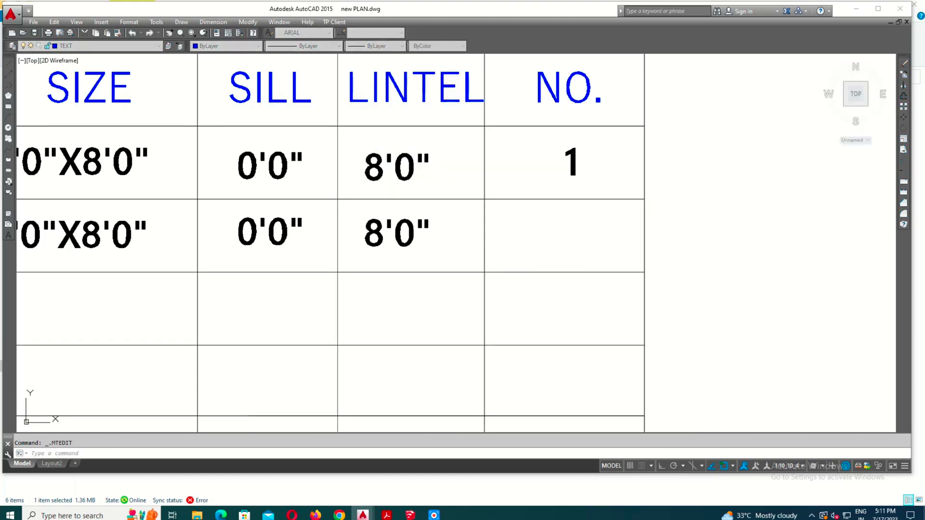
Pan to the toilets and check the D3 door label.
{"action": "scroll", "coordinate": [632, 303], "scroll_direction": "down", "scroll_amount": 3}
{"action": "scroll", "coordinate": [594, 197], "scroll_direction": "down", "scroll_amount": 1}
{"action": "scroll", "coordinate": [594, 197], "scroll_direction": "down", "scroll_amount": 3}
{"action": "scroll", "coordinate": [323, 250], "scroll_direction": "up", "scroll_amount": 6}
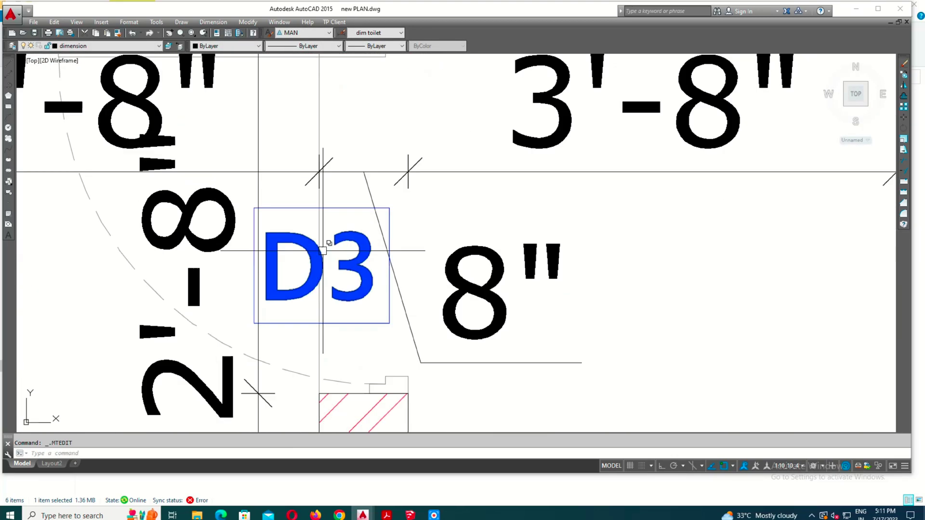
{"action": "scroll", "coordinate": [346, 244], "scroll_direction": "down", "scroll_amount": 4}
{"action": "middle_click_drag", "start_coordinate": [337, 168], "coordinate": [337, 395]}
{"action": "middle_click_drag", "start_coordinate": [231, 144], "coordinate": [260, 337]}
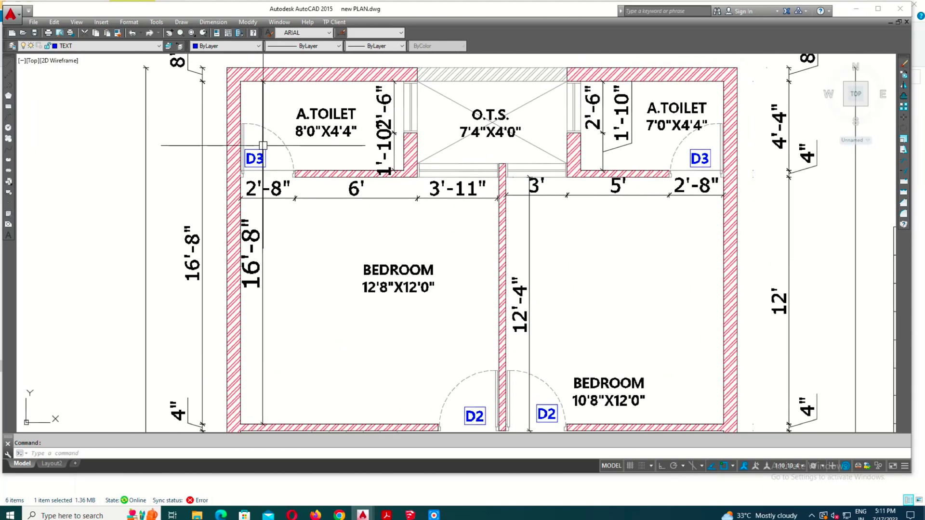
{"action": "scroll", "coordinate": [237, 211], "scroll_direction": "up", "scroll_amount": 4}
{"action": "left_click", "coordinate": [236, 211]}
{"action": "scroll", "coordinate": [236, 211], "scroll_direction": "down", "scroll_amount": 5}
{"action": "scroll", "coordinate": [456, 184], "scroll_direction": "up", "scroll_amount": 4}
{"action": "key", "text": "Escape"}
{"action": "scroll", "coordinate": [482, 169], "scroll_direction": "down", "scroll_amount": 4}
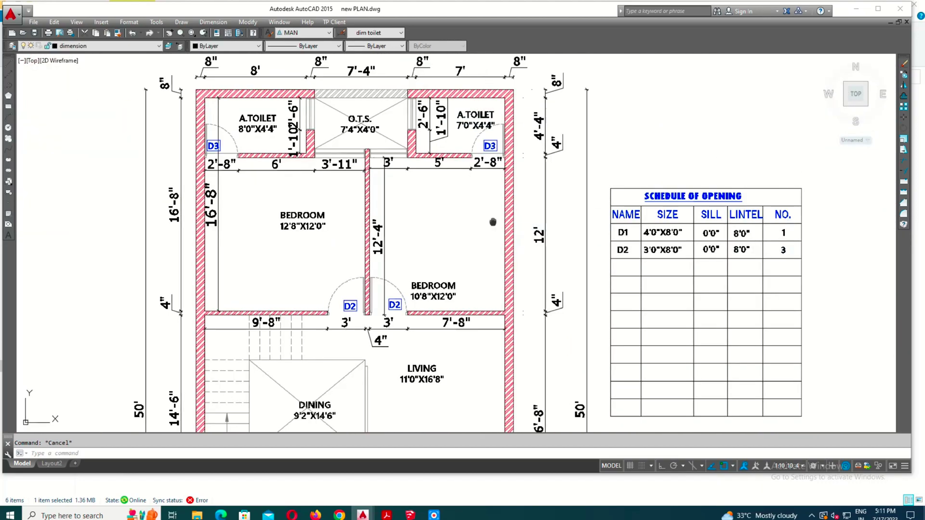
{"action": "scroll", "coordinate": [482, 169], "scroll_direction": "down", "scroll_amount": 2}
{"action": "scroll", "coordinate": [530, 231], "scroll_direction": "up", "scroll_amount": 6}
Copy the D2 row texts one row down in the schedule.
{"action": "left_click", "coordinate": [392, 225]}
{"action": "left_click", "coordinate": [714, 246]}
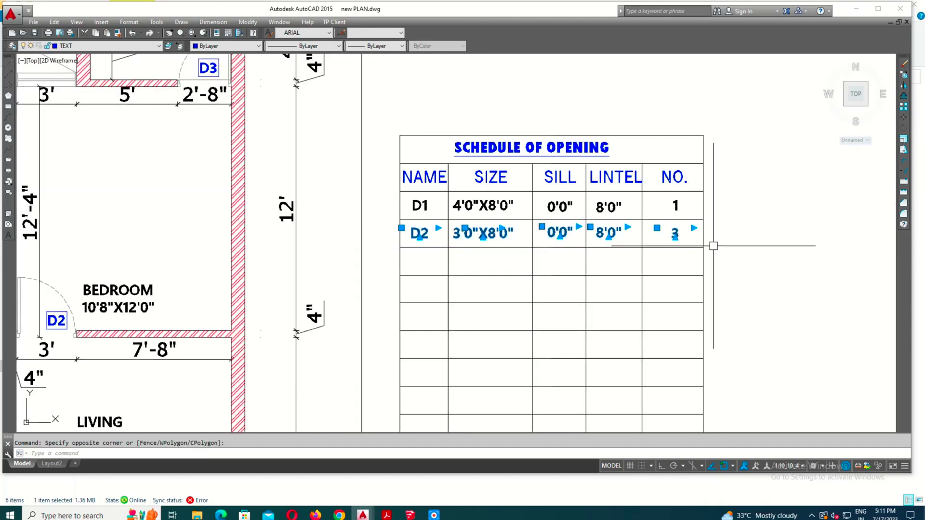
{"action": "type", "text": "o"}
{"action": "key", "text": "Return"}
{"action": "scroll", "coordinate": [713, 244], "scroll_direction": "up", "scroll_amount": 1}
{"action": "left_click", "coordinate": [695, 228]}
{"action": "left_click", "coordinate": [696, 270]}
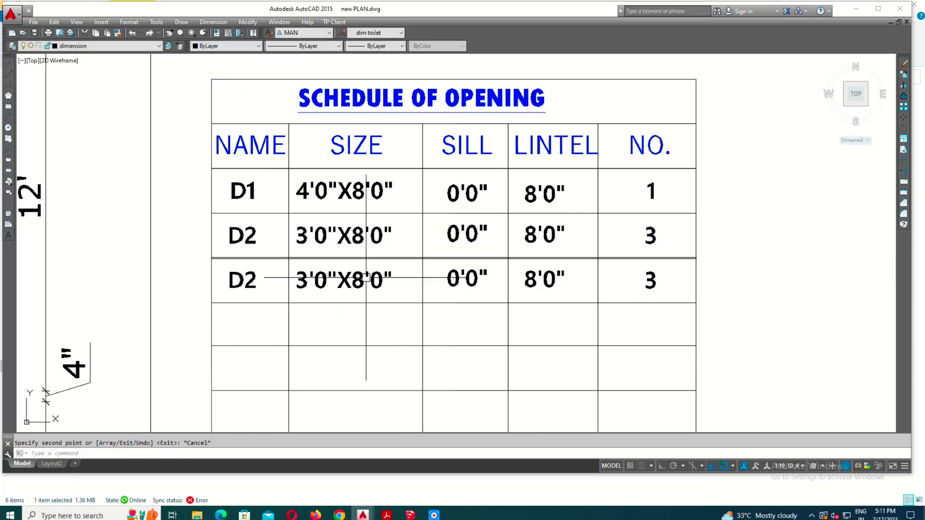
Rename the new row's door from D2 to D3.
{"action": "double_click", "coordinate": [184, 276]}
{"action": "key", "text": "shift+End"}
{"action": "type", "text": "3"}
{"action": "left_click", "coordinate": [320, 341]}
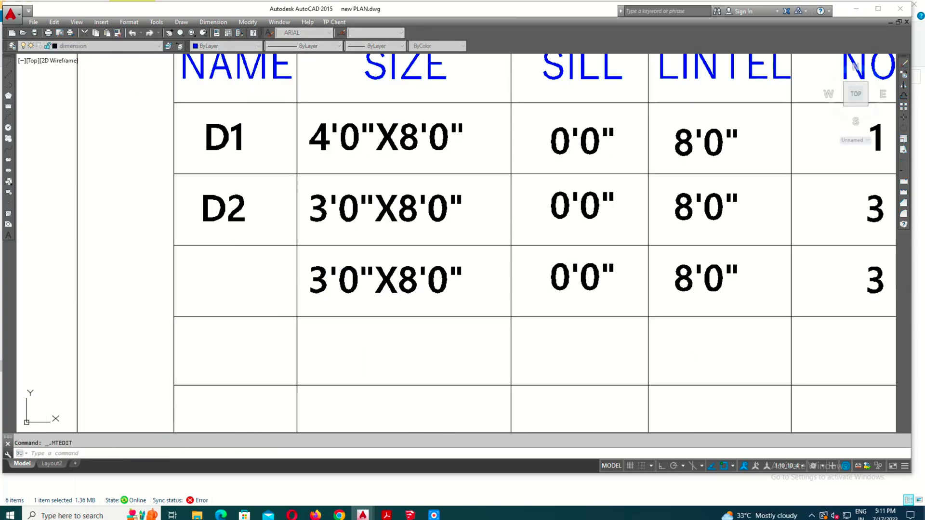
Check the 2'-8" width of both D3 doors on the plan, then return to the schedule.
{"action": "scroll", "coordinate": [592, 424], "scroll_direction": "down", "scroll_amount": 5}
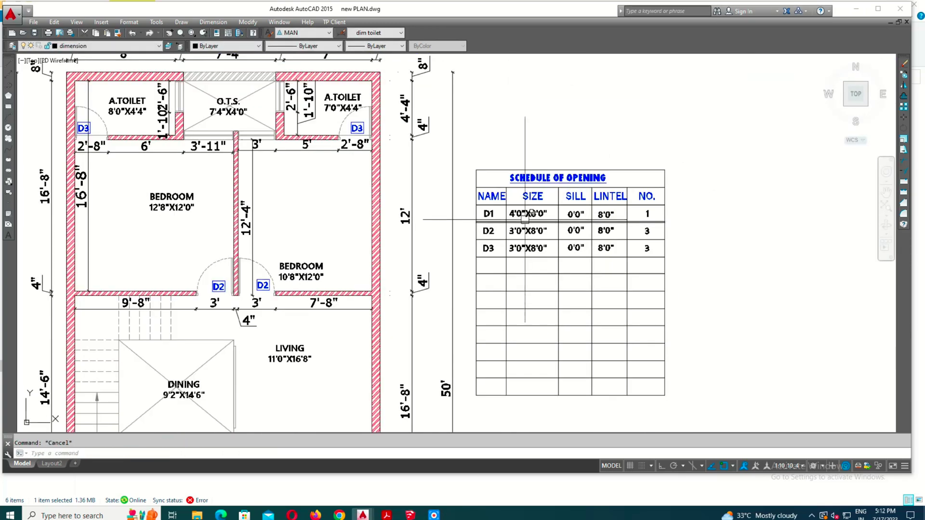
{"action": "scroll", "coordinate": [527, 93], "scroll_direction": "up", "scroll_amount": 5}
{"action": "scroll", "coordinate": [527, 145], "scroll_direction": "down", "scroll_amount": 5}
{"action": "scroll", "coordinate": [563, 180], "scroll_direction": "up", "scroll_amount": 6}
{"action": "left_click", "coordinate": [563, 180]}
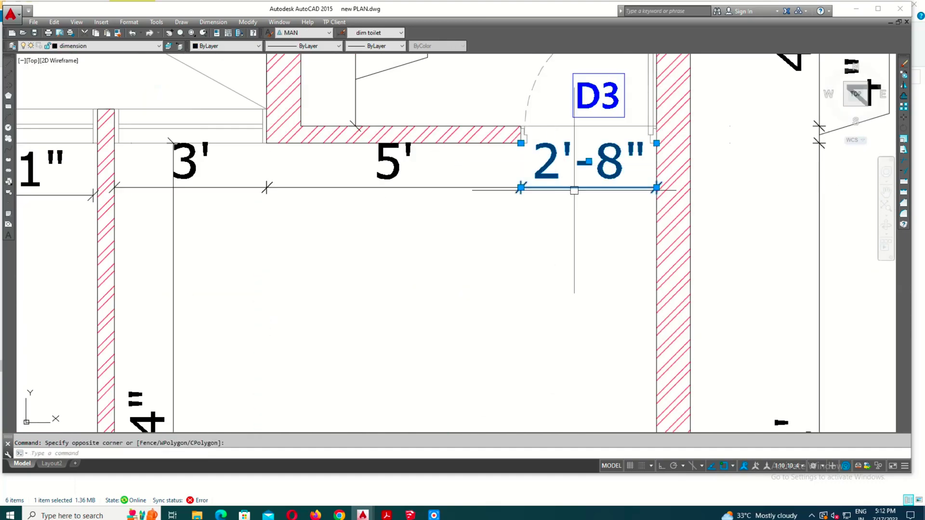
{"action": "scroll", "coordinate": [562, 180], "scroll_direction": "down", "scroll_amount": 3}
{"action": "scroll", "coordinate": [193, 192], "scroll_direction": "up", "scroll_amount": 3}
{"action": "left_click", "coordinate": [179, 212]}
{"action": "scroll", "coordinate": [357, 117], "scroll_direction": "down", "scroll_amount": 2}
{"action": "middle_click_drag", "start_coordinate": [352, 385], "coordinate": [355, 178]}
{"action": "scroll", "coordinate": [266, 343], "scroll_direction": "up", "scroll_amount": 4}
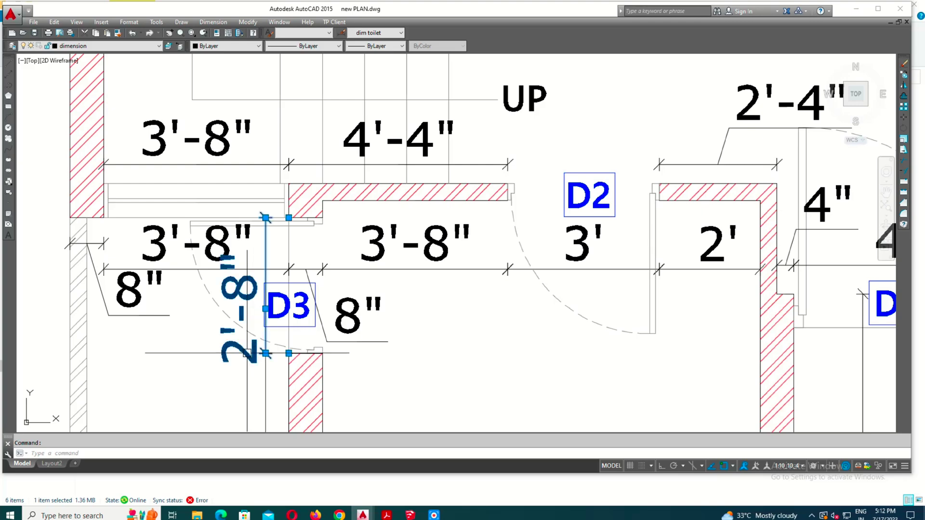
{"action": "key", "text": "Escape"}
{"action": "scroll", "coordinate": [266, 354], "scroll_direction": "down", "scroll_amount": 5}
{"action": "middle_click_drag", "start_coordinate": [584, 121], "coordinate": [527, 378]}
{"action": "scroll", "coordinate": [527, 236], "scroll_direction": "up", "scroll_amount": 5}
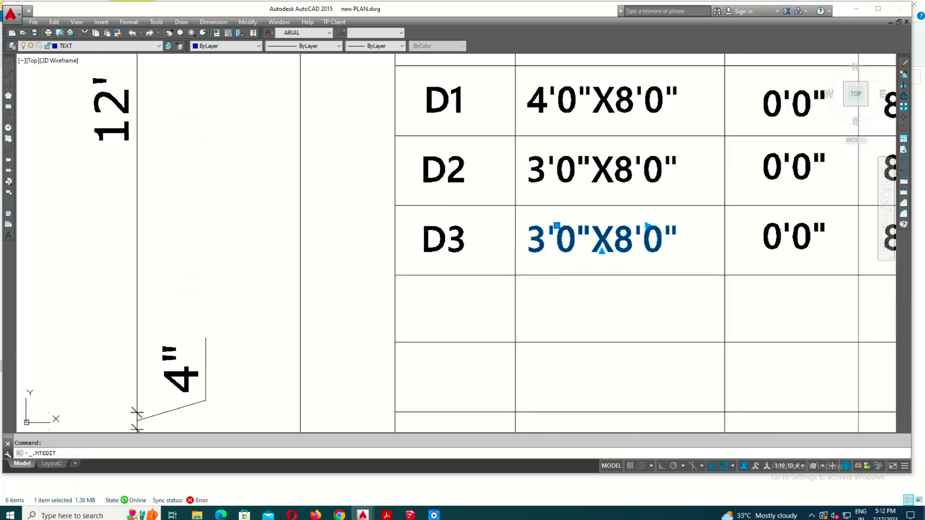
Change the D3 size in the opening schedule to 2'8"X8'0".
{"action": "double_click", "coordinate": [531, 253]}
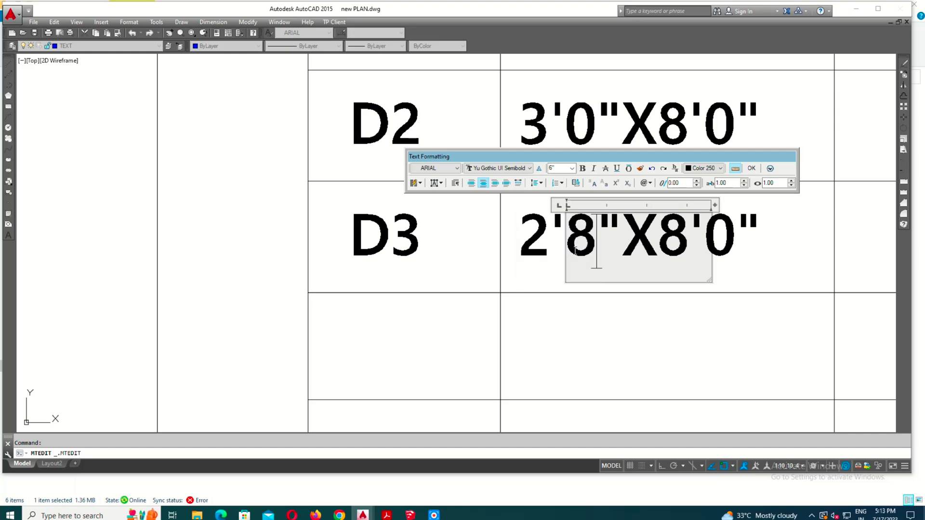
{"action": "left_click", "coordinate": [620, 192]}
{"action": "left_click", "coordinate": [681, 307]}
{"action": "scroll", "coordinate": [678, 314], "scroll_direction": "up", "scroll_amount": 2}
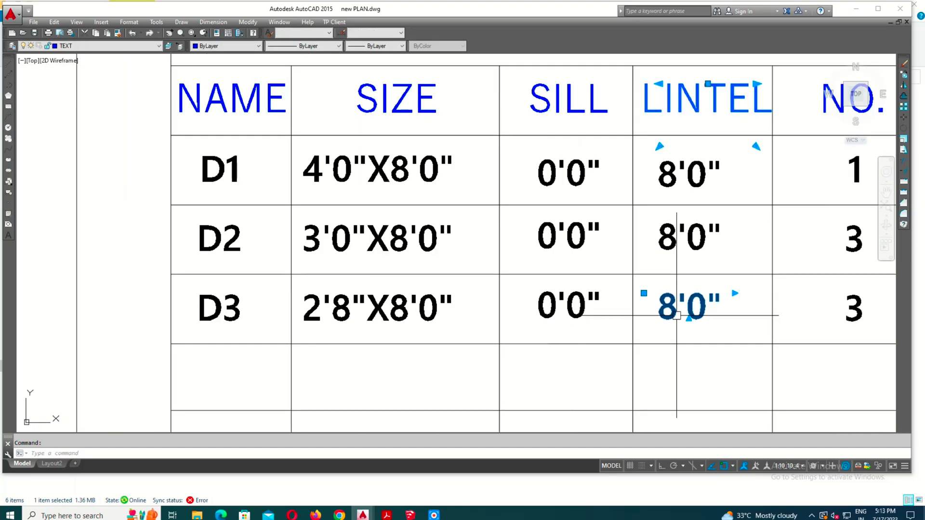
{"action": "scroll", "coordinate": [426, 314], "scroll_direction": "up", "scroll_amount": 2}
{"action": "double_click", "coordinate": [427, 311]}
{"action": "key", "text": "Escape"}
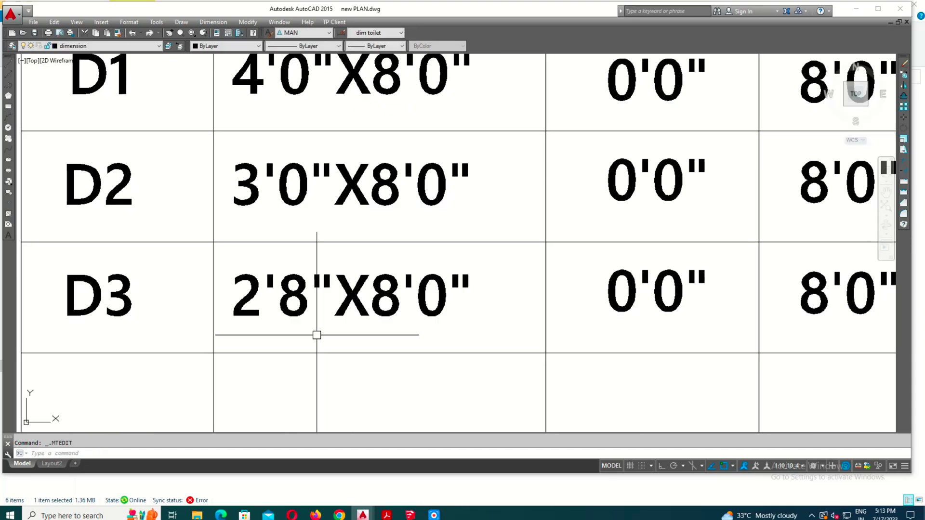
{"action": "scroll", "coordinate": [513, 133], "scroll_direction": "down", "scroll_amount": 2}
Rename the schedule's NO. column header to NO.OF.
{"action": "left_click", "coordinate": [513, 133]}
{"action": "left_click", "coordinate": [530, 156]}
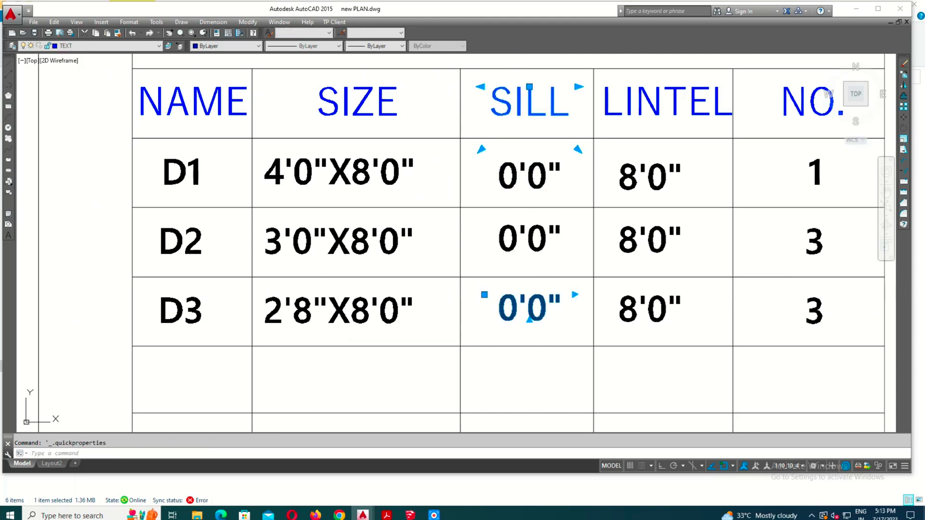
{"action": "key", "text": "Escape"}
{"action": "scroll", "coordinate": [657, 148], "scroll_direction": "down", "scroll_amount": 2}
{"action": "scroll", "coordinate": [694, 171], "scroll_direction": "up", "scroll_amount": 2}
{"action": "left_click", "coordinate": [694, 171]}
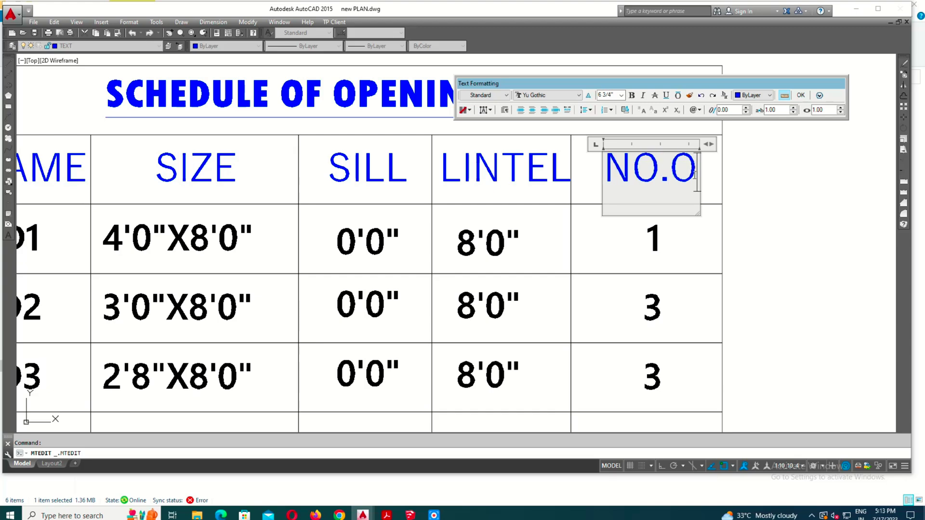
{"action": "left_click", "coordinate": [687, 252]}
{"action": "scroll", "coordinate": [747, 189], "scroll_direction": "down", "scroll_amount": 2}
{"action": "scroll", "coordinate": [568, 252], "scroll_direction": "down", "scroll_amount": 3}
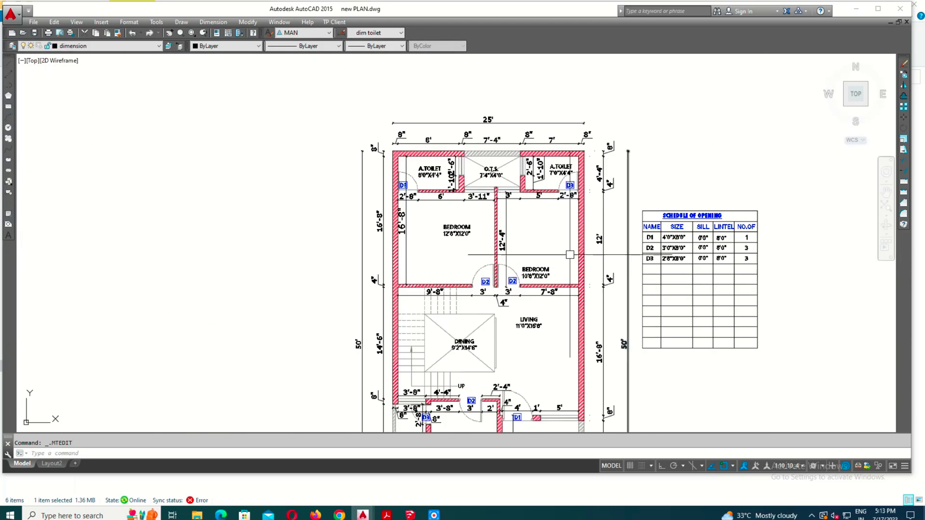
{"action": "scroll", "coordinate": [549, 154], "scroll_direction": "up", "scroll_amount": 5}
{"action": "scroll", "coordinate": [302, 147], "scroll_direction": "up", "scroll_amount": 2}
{"action": "scroll", "coordinate": [299, 135], "scroll_direction": "up", "scroll_amount": 3}
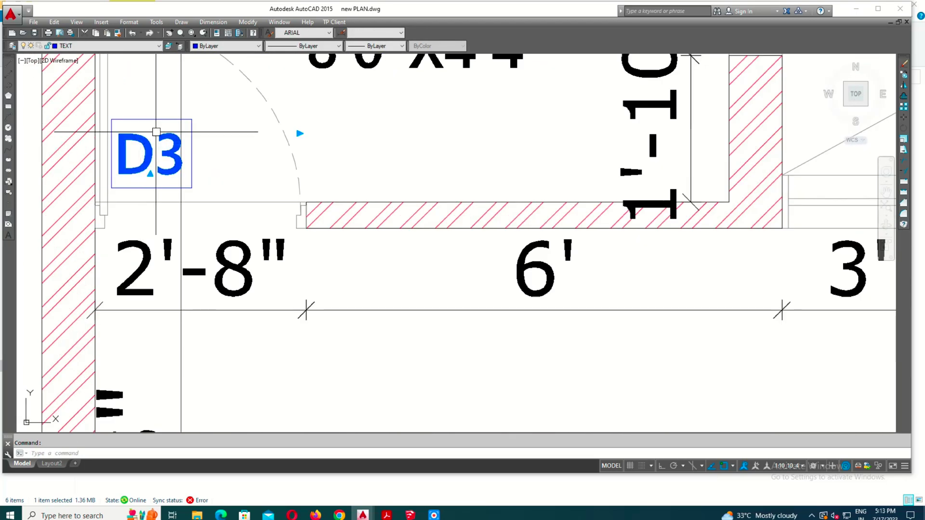
{"action": "scroll", "coordinate": [406, 182], "scroll_direction": "down", "scroll_amount": 5}
{"action": "scroll", "coordinate": [406, 182], "scroll_direction": "down", "scroll_amount": 2}
{"action": "scroll", "coordinate": [412, 264], "scroll_direction": "up", "scroll_amount": 4}
{"action": "scroll", "coordinate": [412, 264], "scroll_direction": "down", "scroll_amount": 8}
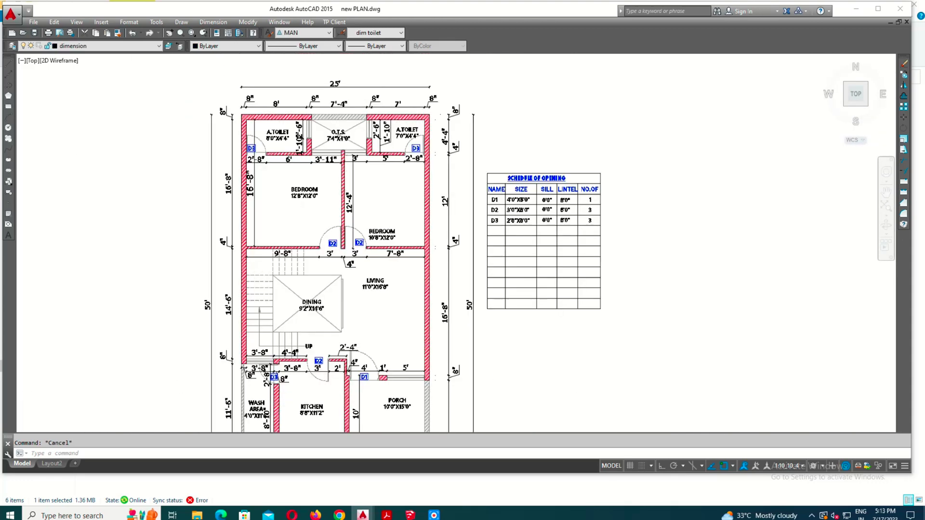
{"action": "scroll", "coordinate": [636, 182], "scroll_direction": "up", "scroll_amount": 8}
Recentre the schedule table in view and select the D1 door tag.
{"action": "key", "text": "Escape"}
{"action": "middle_click_drag", "start_coordinate": [648, 239], "coordinate": [679, 293]}
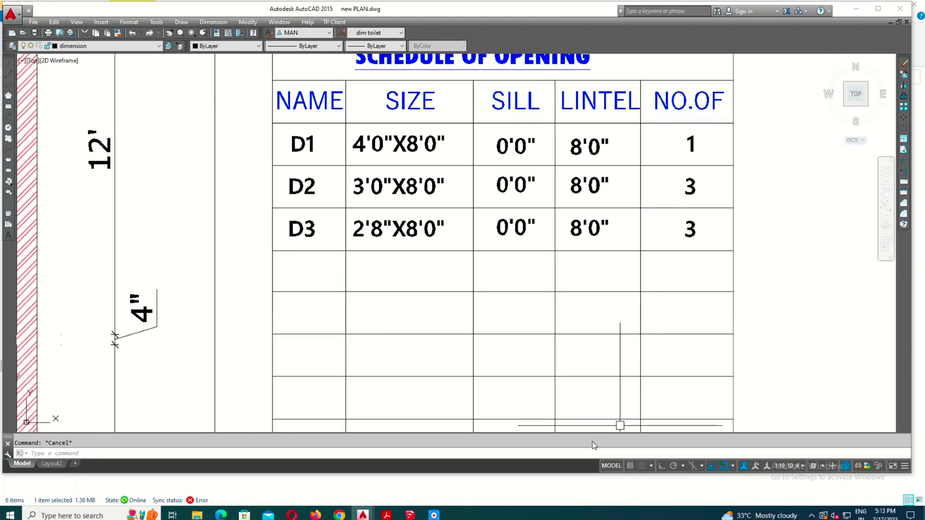
{"action": "scroll", "coordinate": [482, 289], "scroll_direction": "down", "scroll_amount": 8}
{"action": "scroll", "coordinate": [482, 289], "scroll_direction": "up", "scroll_amount": 6}
{"action": "scroll", "coordinate": [469, 303], "scroll_direction": "up", "scroll_amount": 2}
{"action": "left_click", "coordinate": [469, 303]}
{"action": "type", "text": "c"}
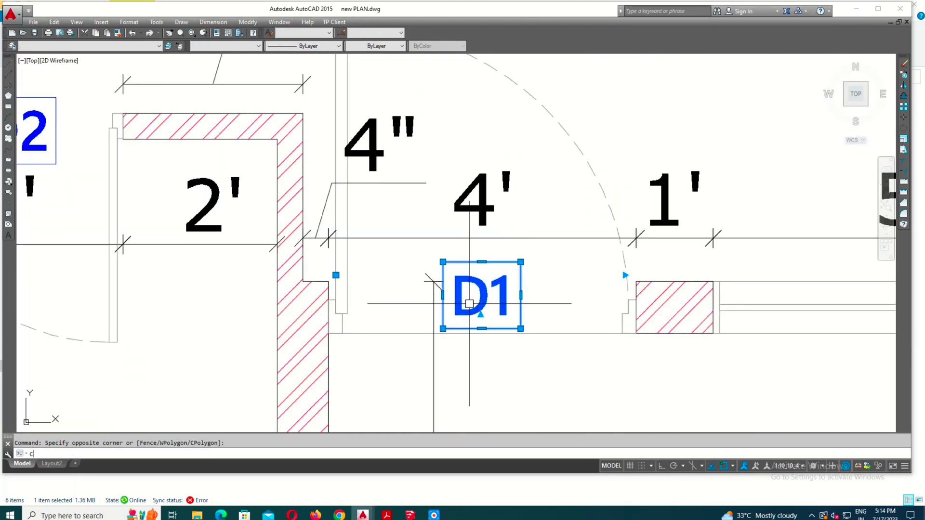
Copy the D1 tag below the 5' dimension and relabel it W1 for the porch window.
{"action": "key", "text": "Return"}
{"action": "left_click", "coordinate": [469, 303]}
{"action": "scroll", "coordinate": [469, 304], "scroll_direction": "down", "scroll_amount": 2}
{"action": "scroll", "coordinate": [742, 305], "scroll_direction": "up", "scroll_amount": 2}
{"action": "left_click", "coordinate": [742, 305]}
{"action": "key", "text": "Escape"}
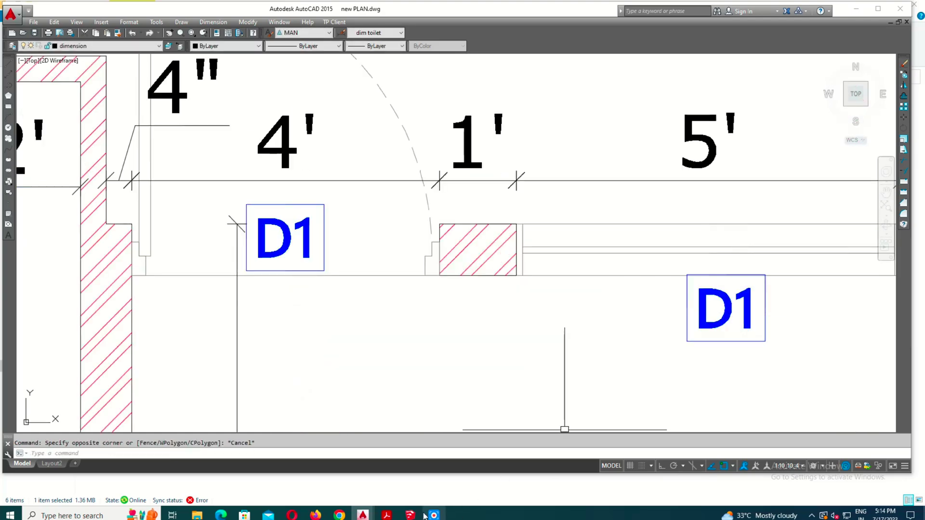
{"action": "scroll", "coordinate": [578, 355], "scroll_direction": "down", "scroll_amount": 2}
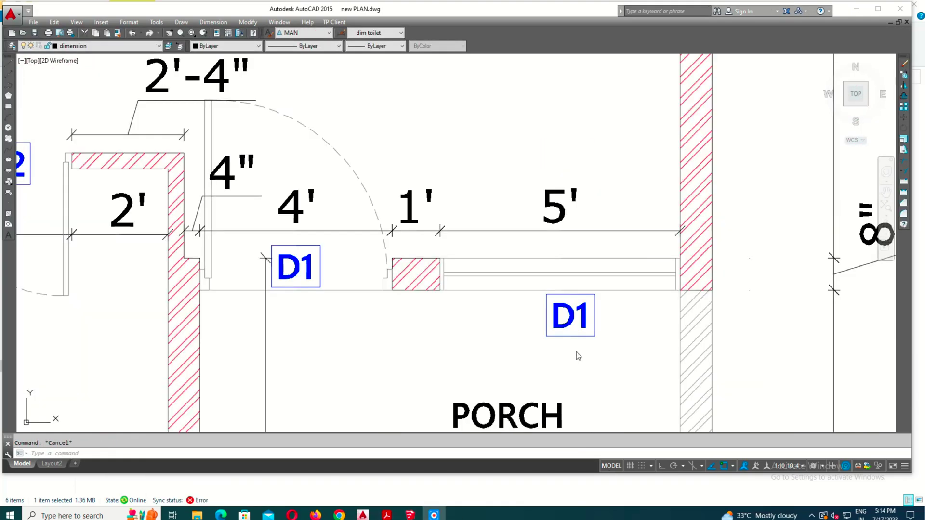
{"action": "scroll", "coordinate": [569, 323], "scroll_direction": "up", "scroll_amount": 2}
{"action": "double_click", "coordinate": [577, 315]}
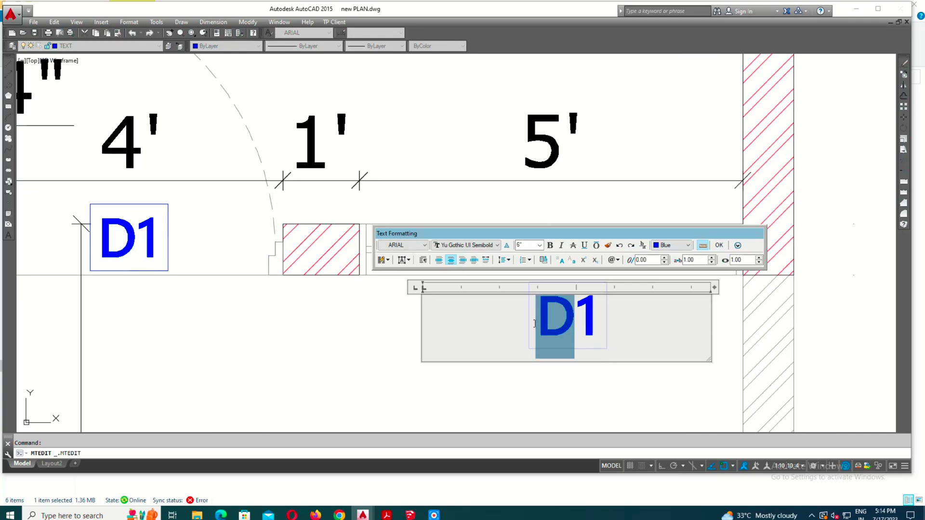
{"action": "type", "text": "W"}
{"action": "left_click", "coordinate": [571, 379]}
Copy the W1 tag to the O.T.S. windows and relabel them W2 and W3.
{"action": "scroll", "coordinate": [592, 356], "scroll_direction": "down", "scroll_amount": 3}
{"action": "type", "text": "co"}
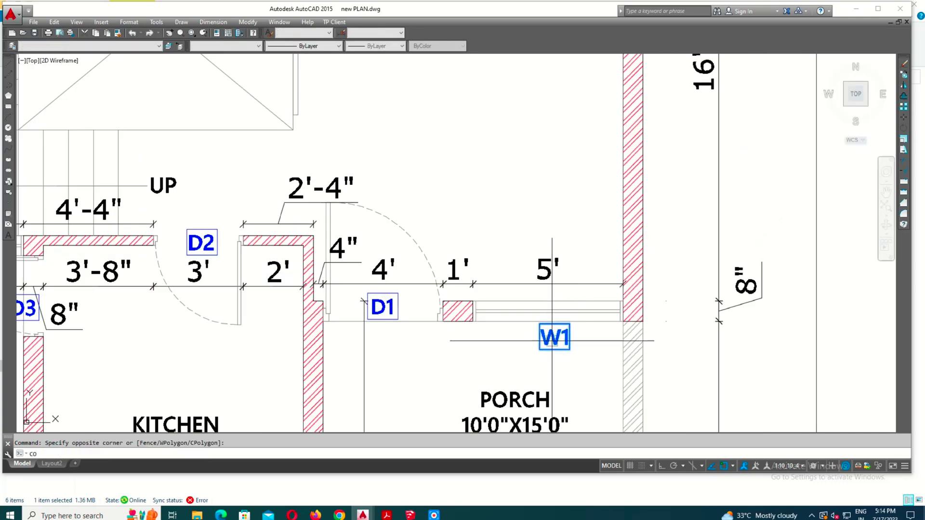
{"action": "key", "text": "Return"}
{"action": "left_click", "coordinate": [552, 341]}
{"action": "scroll", "coordinate": [552, 341], "scroll_direction": "down", "scroll_amount": 4}
{"action": "scroll", "coordinate": [568, 264], "scroll_direction": "up", "scroll_amount": 5}
{"action": "scroll", "coordinate": [611, 239], "scroll_direction": "up", "scroll_amount": 2}
{"action": "left_click", "coordinate": [611, 239]}
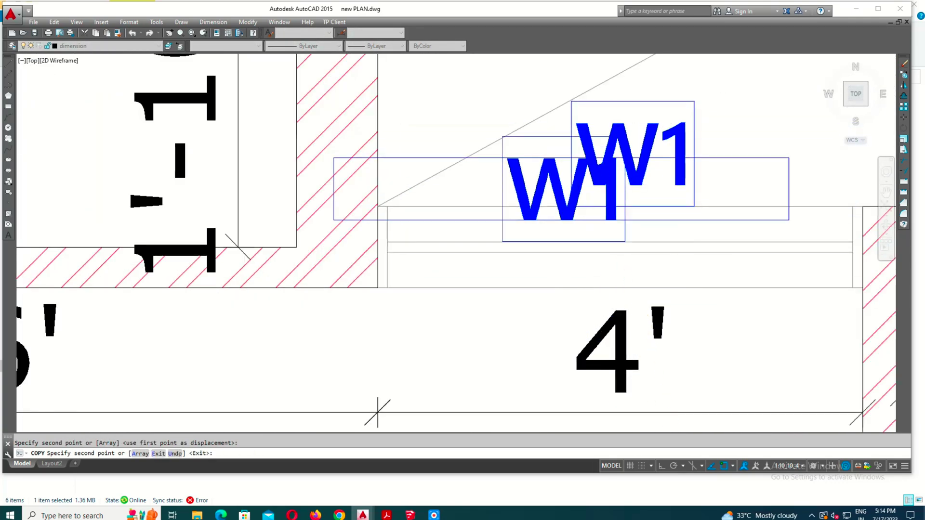
{"action": "scroll", "coordinate": [615, 273], "scroll_direction": "down", "scroll_amount": 3}
{"action": "key", "text": "Escape"}
{"action": "double_click", "coordinate": [354, 264]}
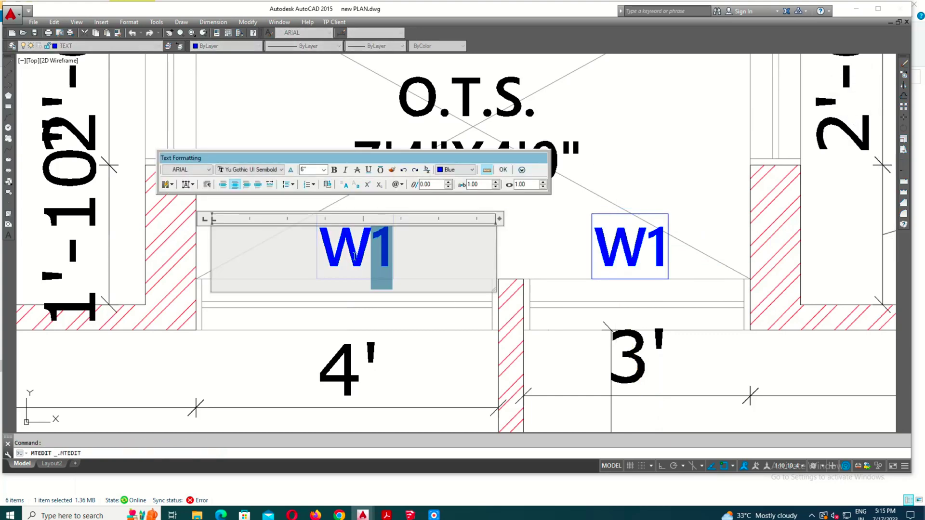
{"action": "type", "text": "2"}
{"action": "left_click", "coordinate": [485, 227]}
{"action": "left_click", "coordinate": [626, 246]}
{"action": "left_click_drag", "start_coordinate": [648, 259], "coordinate": [640, 259]}
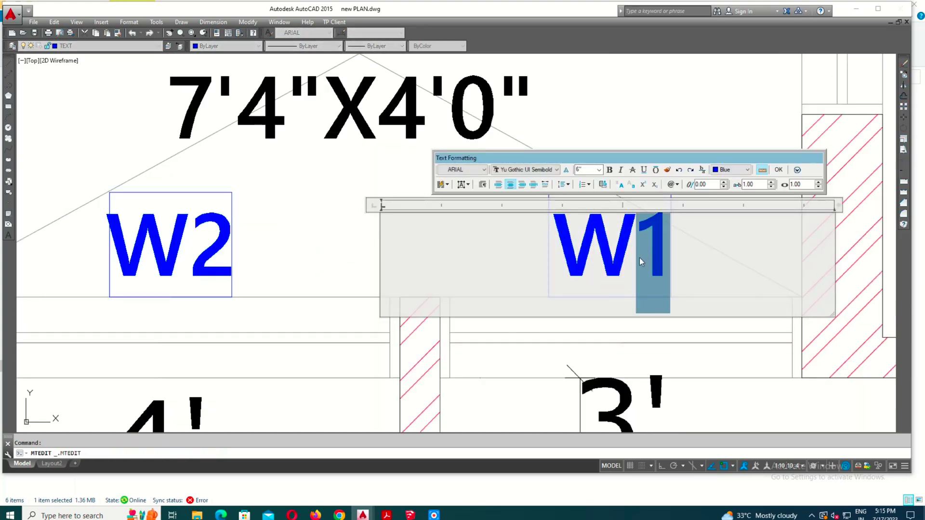
{"action": "type", "text": "3"}
{"action": "left_click", "coordinate": [627, 236]}
Trim the kitchen window tag text down to just W.
{"action": "scroll", "coordinate": [627, 236], "scroll_direction": "down", "scroll_amount": 6}
{"action": "scroll", "coordinate": [540, 377], "scroll_direction": "up", "scroll_amount": 2}
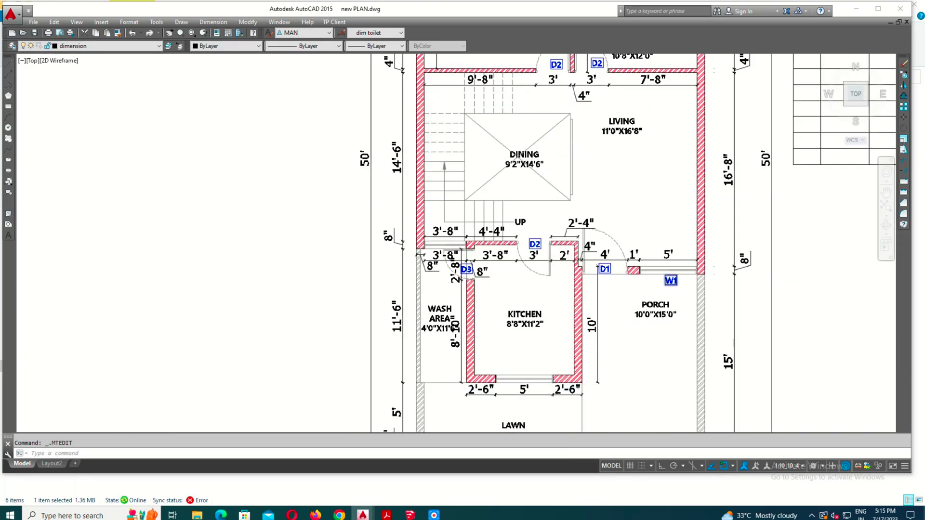
{"action": "scroll", "coordinate": [673, 279], "scroll_direction": "up", "scroll_amount": 4}
{"action": "left_click", "coordinate": [649, 275]}
{"action": "scroll", "coordinate": [652, 274], "scroll_direction": "down", "scroll_amount": 5}
{"action": "scroll", "coordinate": [622, 309], "scroll_direction": "up", "scroll_amount": 4}
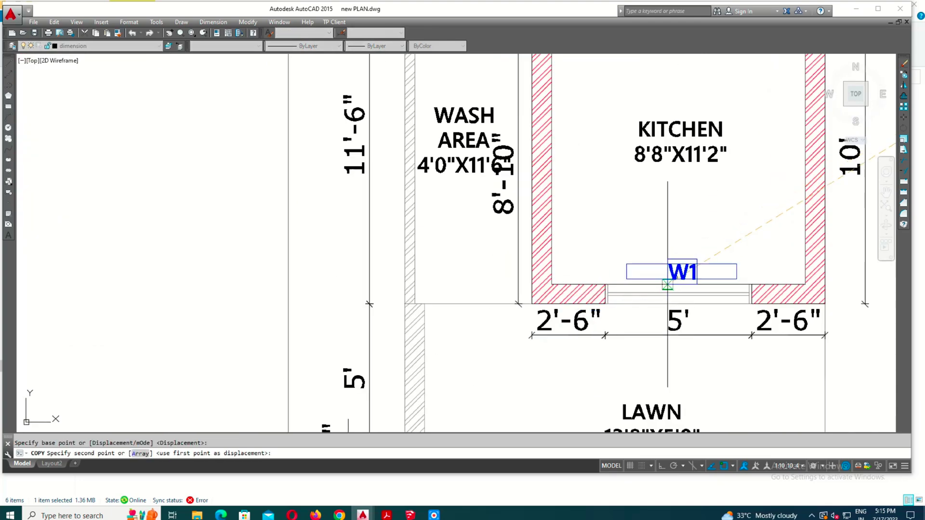
{"action": "scroll", "coordinate": [646, 284], "scroll_direction": "up", "scroll_amount": 3}
{"action": "double_click", "coordinate": [673, 260]}
{"action": "key", "text": "BackSpace"}
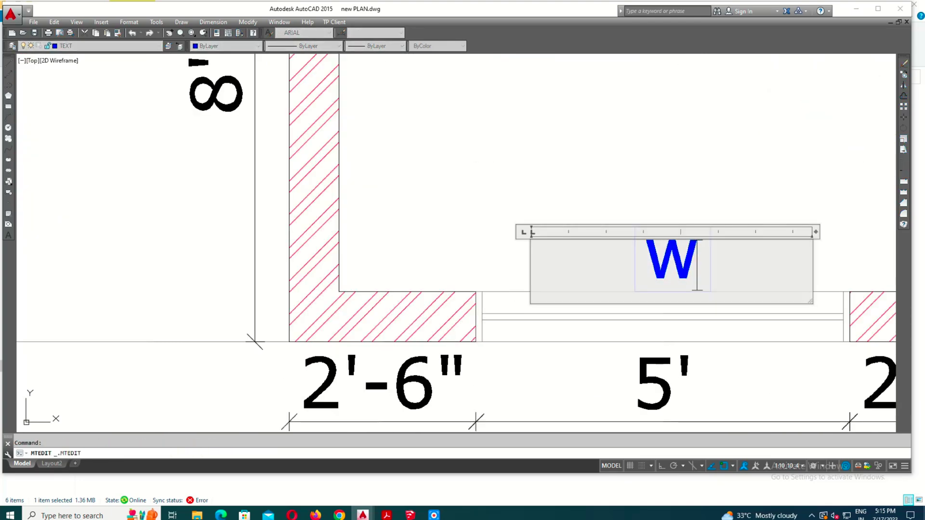
Copy the W tag to the wash area and erase the stray 3'-8" text.
{"action": "scroll", "coordinate": [697, 281], "scroll_direction": "down", "scroll_amount": 4}
{"action": "middle_click_drag", "start_coordinate": [542, 195], "coordinate": [542, 247]}
{"action": "scroll", "coordinate": [538, 377], "scroll_direction": "up", "scroll_amount": 2}
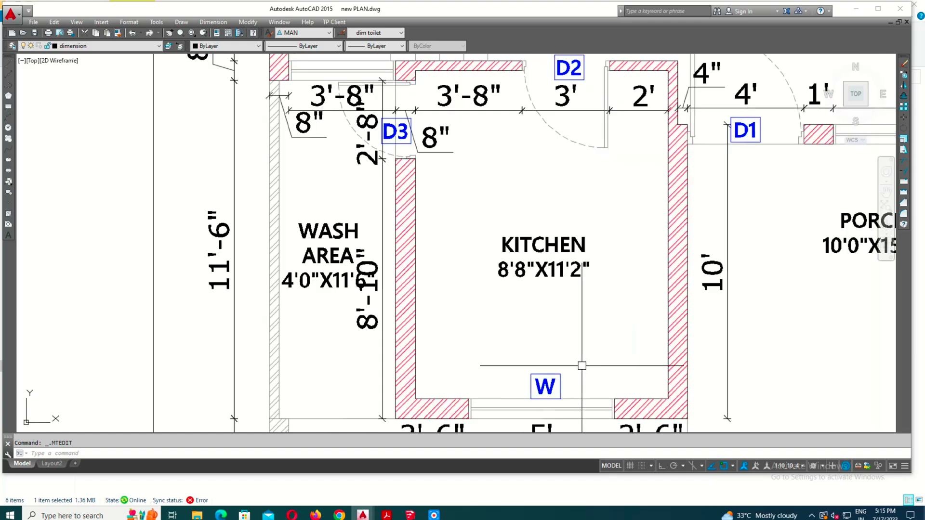
{"action": "left_click", "coordinate": [542, 382]}
{"action": "scroll", "coordinate": [542, 382], "scroll_direction": "down", "scroll_amount": 4}
{"action": "scroll", "coordinate": [469, 163], "scroll_direction": "up", "scroll_amount": 5}
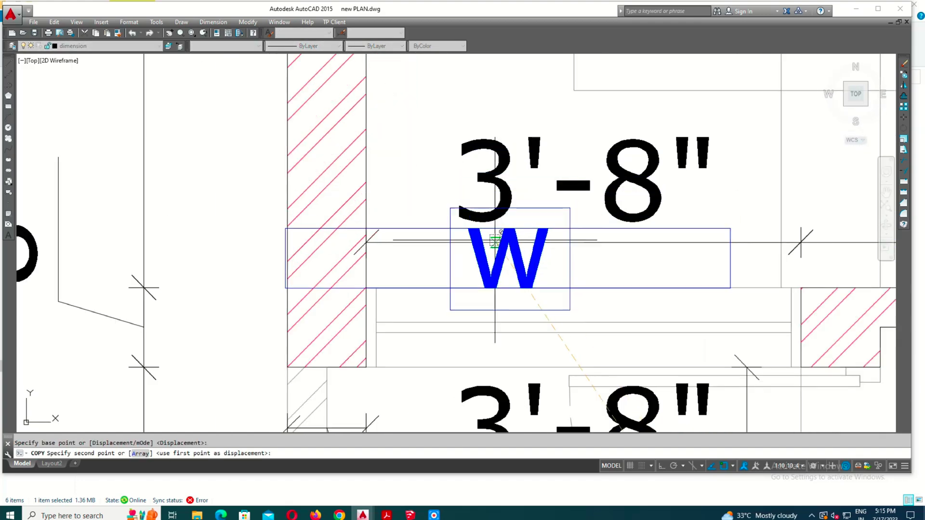
{"action": "scroll", "coordinate": [516, 268], "scroll_direction": "down", "scroll_amount": 2}
{"action": "scroll", "coordinate": [499, 239], "scroll_direction": "up", "scroll_amount": 2}
{"action": "scroll", "coordinate": [539, 183], "scroll_direction": "down", "scroll_amount": 3}
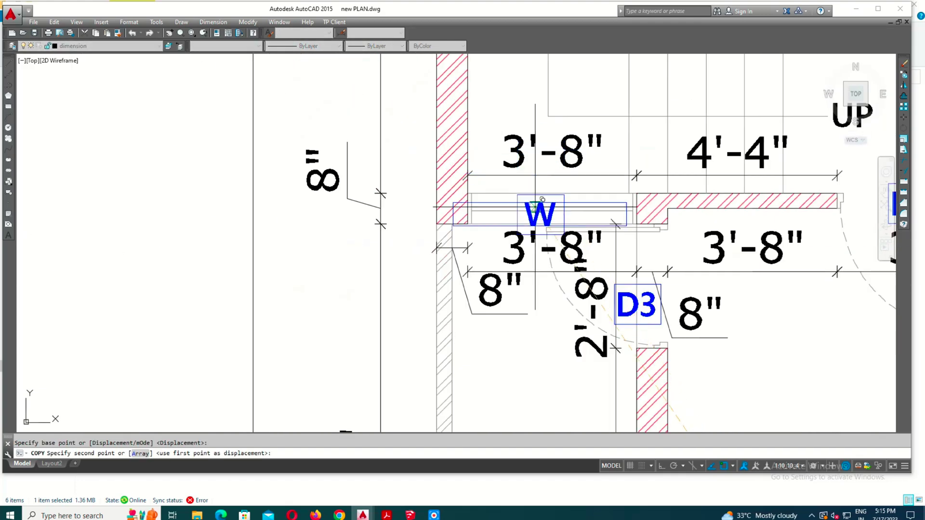
{"action": "scroll", "coordinate": [538, 183], "scroll_direction": "up", "scroll_amount": 3}
{"action": "left_click", "coordinate": [535, 238]}
{"action": "left_click", "coordinate": [539, 272]}
{"action": "type", "text": "e"}
{"action": "key", "text": "Return"}
Relabel the copied tag W4 and move it right next to the wash-area wall.
{"action": "double_click", "coordinate": [539, 273]}
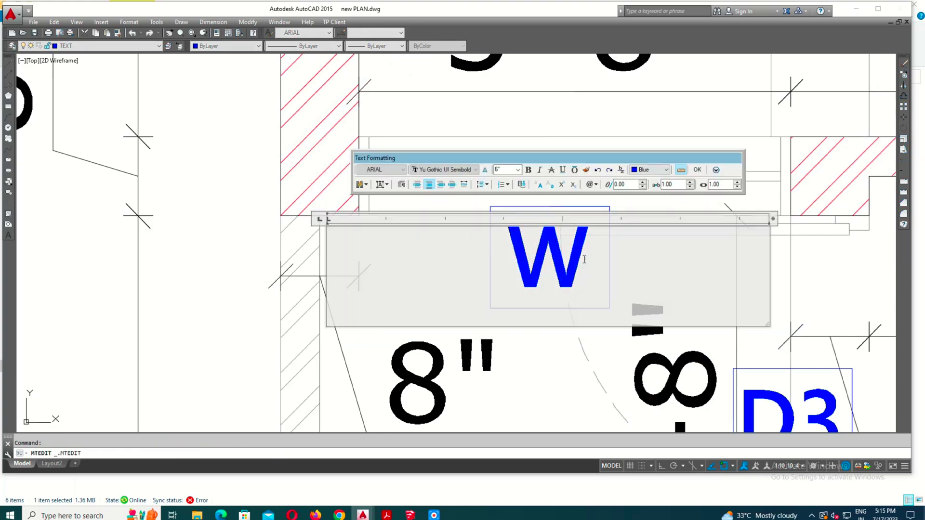
{"action": "type", "text": "4"}
{"action": "scroll", "coordinate": [501, 258], "scroll_direction": "down", "scroll_amount": 3}
{"action": "scroll", "coordinate": [534, 256], "scroll_direction": "up", "scroll_amount": 2}
{"action": "left_click", "coordinate": [524, 241]}
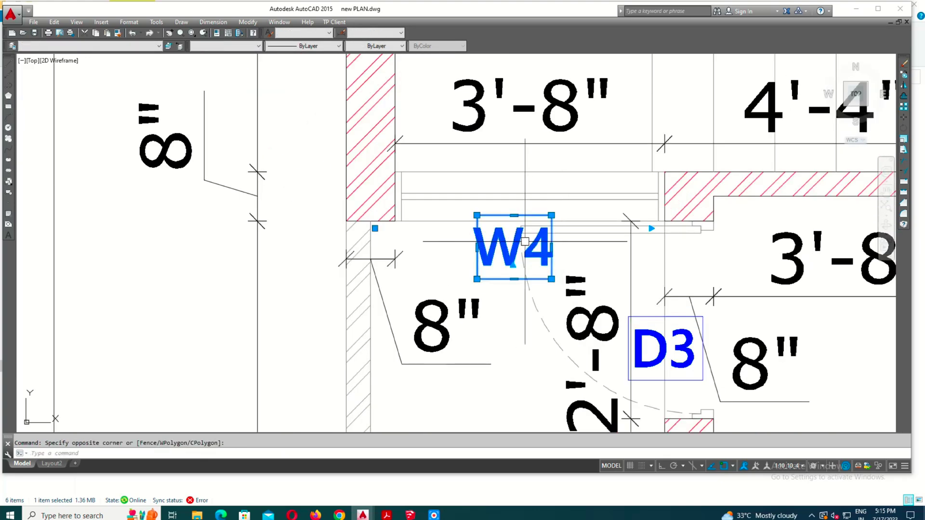
{"action": "key", "text": "Tab"}
{"action": "type", "text": "M"}
{"action": "left_click", "coordinate": [512, 312]}
{"action": "left_click", "coordinate": [434, 313]}
{"action": "scroll", "coordinate": [434, 313], "scroll_direction": "down", "scroll_amount": 3}
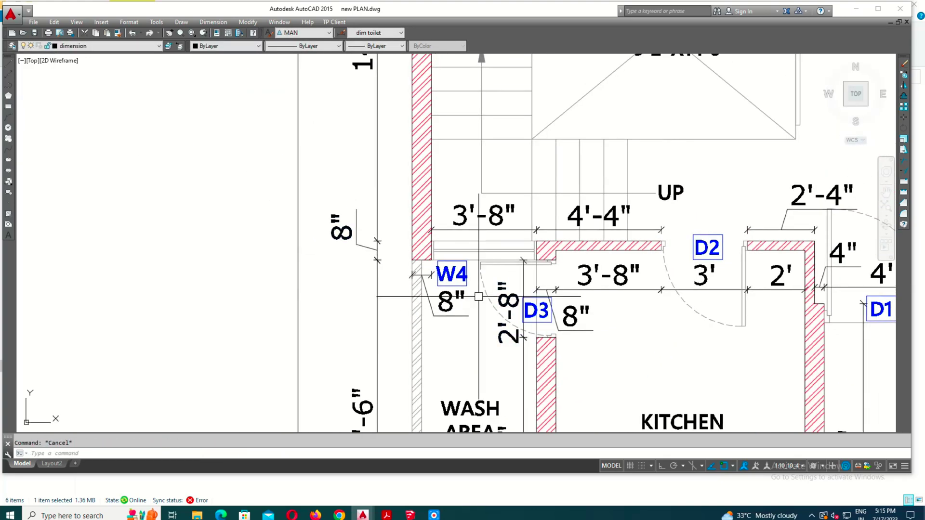
{"action": "scroll", "coordinate": [434, 313], "scroll_direction": "up", "scroll_amount": 1}
{"action": "key", "text": "Escape"}
Copy the W2 tag into the left toilet and relabel it V1.
{"action": "scroll", "coordinate": [596, 247], "scroll_direction": "down", "scroll_amount": 3}
{"action": "scroll", "coordinate": [596, 247], "scroll_direction": "up", "scroll_amount": 3}
{"action": "scroll", "coordinate": [596, 247], "scroll_direction": "up", "scroll_amount": 2}
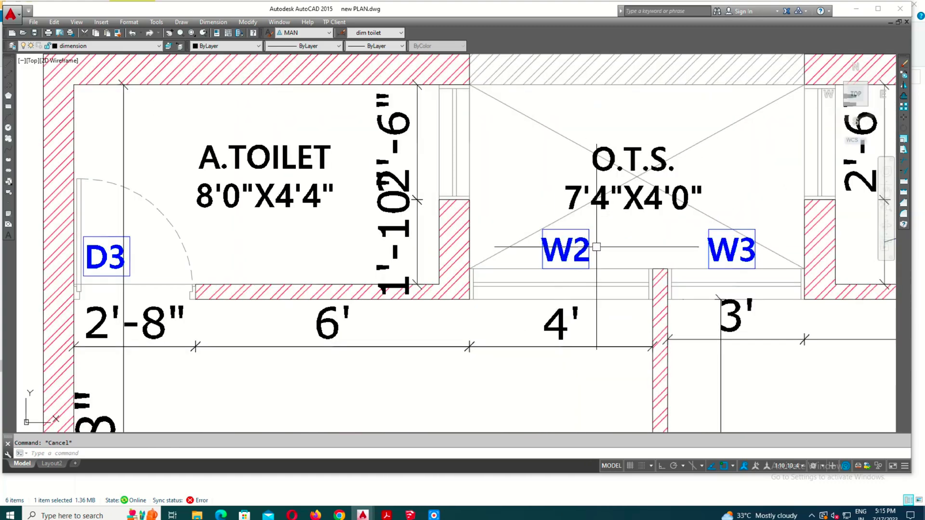
{"action": "left_click", "coordinate": [577, 270]}
{"action": "left_click", "coordinate": [504, 165]}
{"action": "key", "text": "Escape"}
{"action": "double_click", "coordinate": [501, 158]}
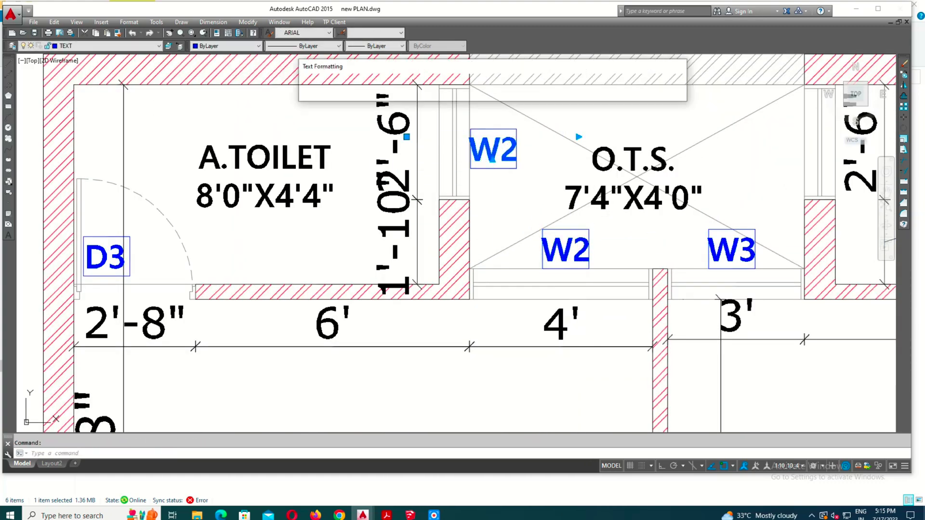
{"action": "type", "text": "1"}
{"action": "left_click", "coordinate": [497, 140]}
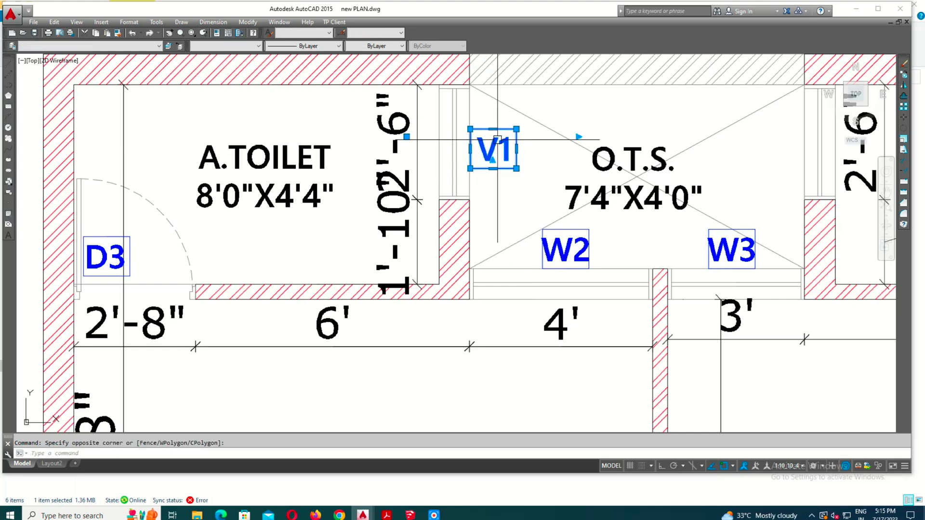
{"action": "key", "text": "Tab"}
{"action": "type", "text": "co"}
Copy the V1 tag into the right toilet.
{"action": "key", "text": "Return"}
{"action": "left_click", "coordinate": [500, 150]}
{"action": "scroll", "coordinate": [500, 150], "scroll_direction": "down", "scroll_amount": 3}
{"action": "scroll", "coordinate": [618, 155], "scroll_direction": "up", "scroll_amount": 2}
{"action": "left_click", "coordinate": [618, 155]}
Copy the D3 row of the Schedule of Opening into the next empty row.
{"action": "key", "text": "Escape"}
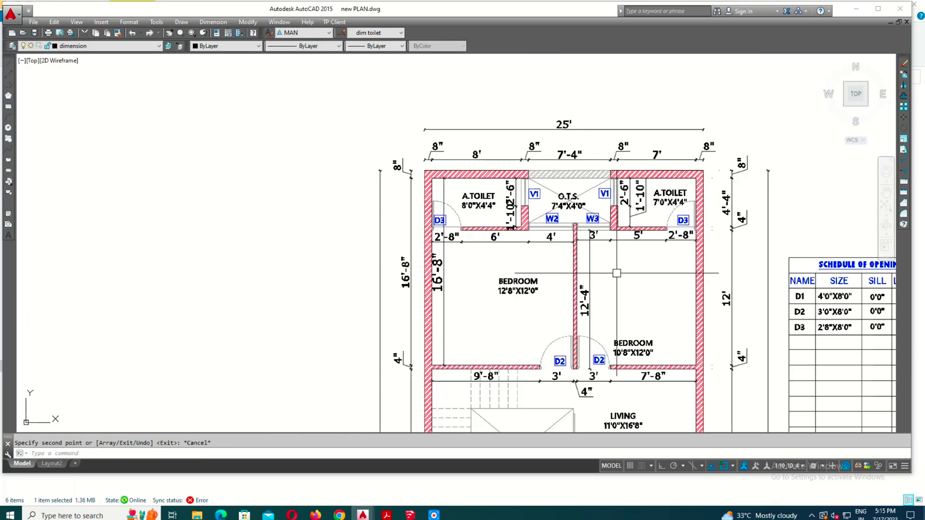
{"action": "middle_click_drag", "start_coordinate": [593, 414], "coordinate": [592, 323]}
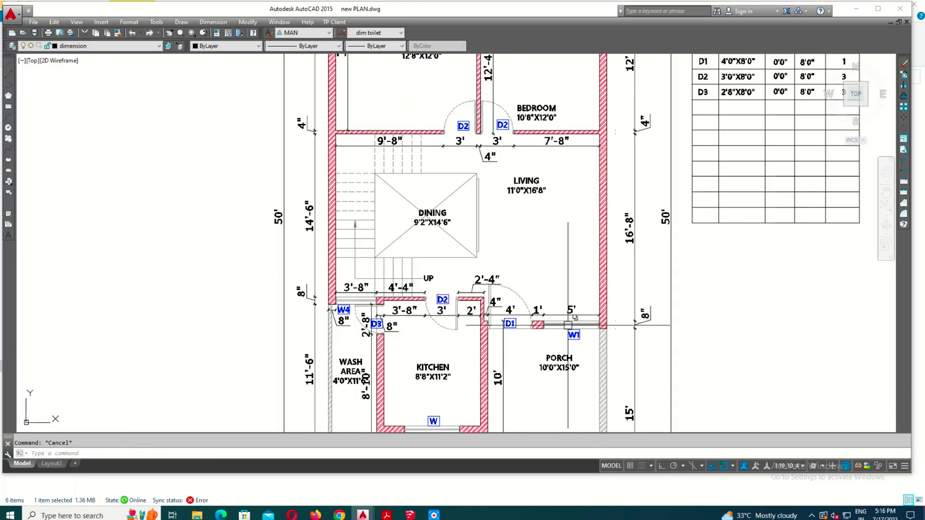
{"action": "middle_click_drag", "start_coordinate": [737, 162], "coordinate": [696, 165]}
{"action": "scroll", "coordinate": [695, 165], "scroll_direction": "up", "scroll_amount": 2}
{"action": "scroll", "coordinate": [423, 208], "scroll_direction": "up", "scroll_amount": 2}
{"action": "scroll", "coordinate": [739, 217], "scroll_direction": "down", "scroll_amount": 2}
{"action": "left_click_drag", "start_coordinate": [476, 229], "coordinate": [739, 207]}
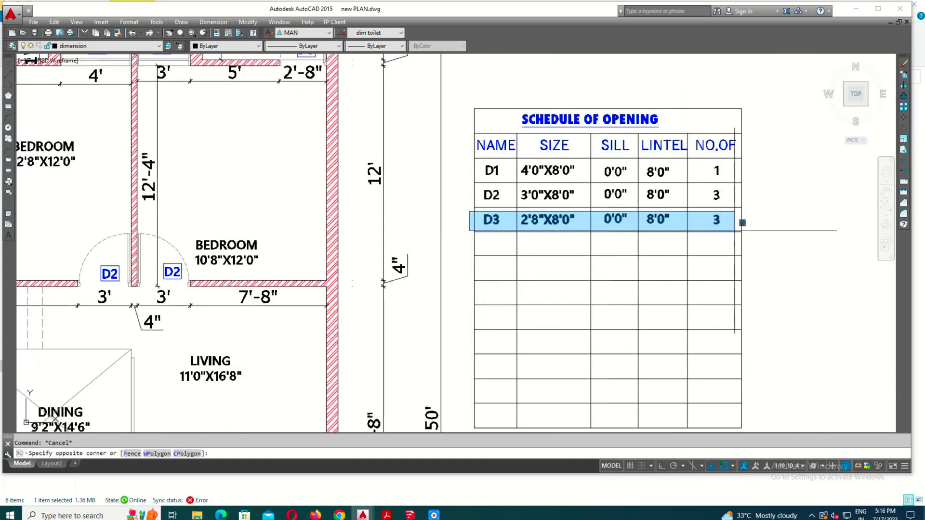
{"action": "type", "text": "co"}
{"action": "key", "text": "Return"}
{"action": "scroll", "coordinate": [737, 209], "scroll_direction": "up", "scroll_amount": 2}
{"action": "scroll", "coordinate": [738, 209], "scroll_direction": "up", "scroll_amount": 1}
{"action": "left_click", "coordinate": [741, 200]}
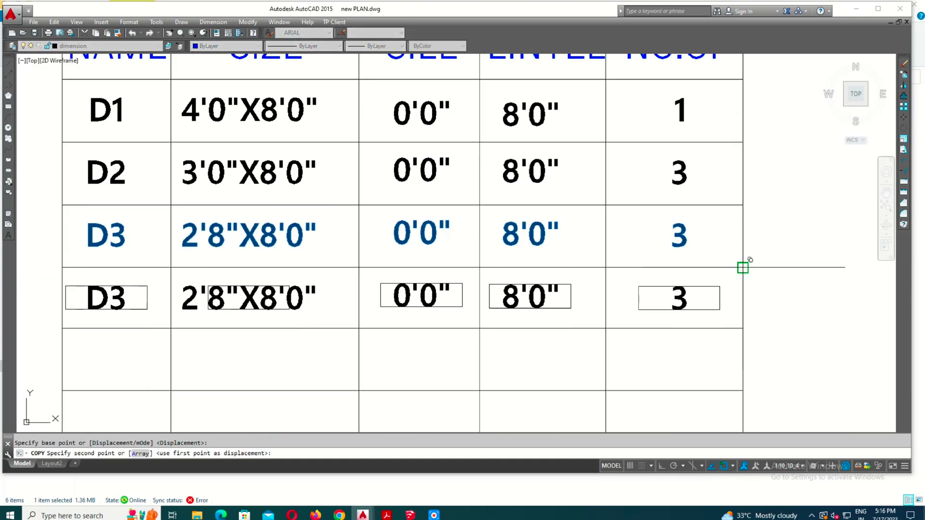
{"action": "left_click", "coordinate": [741, 264]}
{"action": "key", "text": "Escape"}
{"action": "scroll", "coordinate": [741, 264], "scroll_direction": "down", "scroll_amount": 2}
Rename the copied row's D3 label to W.
{"action": "double_click", "coordinate": [533, 260]}
{"action": "type", "text": "W"}
{"action": "left_click", "coordinate": [599, 358]}
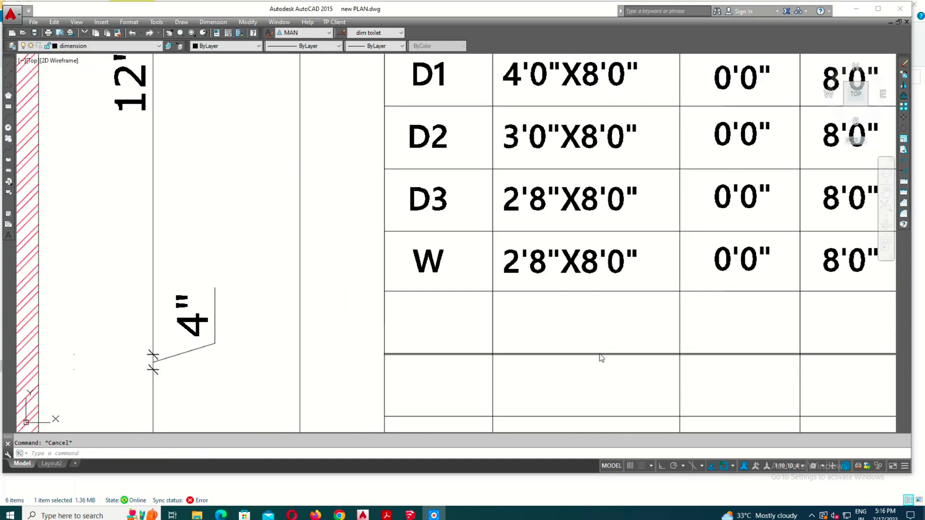
{"action": "scroll", "coordinate": [479, 209], "scroll_direction": "down", "scroll_amount": 2}
{"action": "scroll", "coordinate": [535, 188], "scroll_direction": "down", "scroll_amount": 2}
{"action": "scroll", "coordinate": [534, 188], "scroll_direction": "down", "scroll_amount": 1}
{"action": "scroll", "coordinate": [365, 313], "scroll_direction": "up", "scroll_amount": 5}
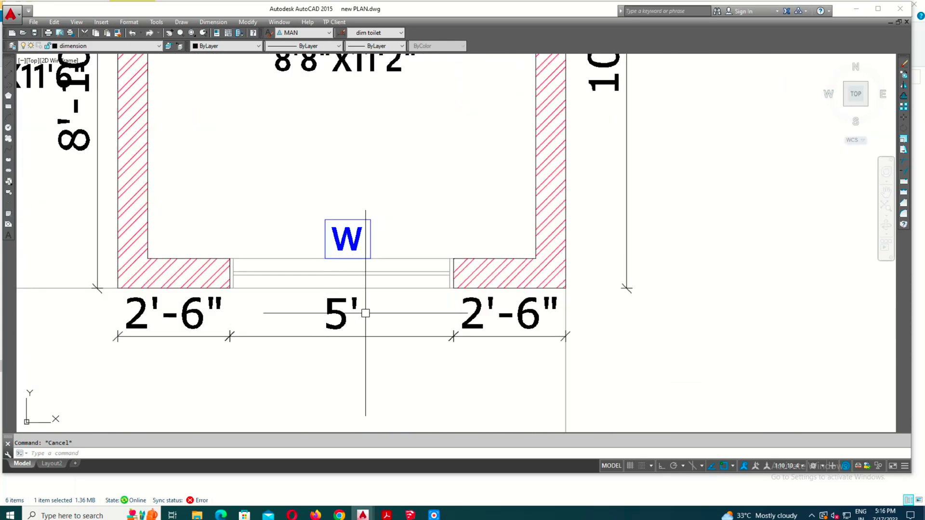
{"action": "key", "text": "Escape"}
{"action": "scroll", "coordinate": [353, 289], "scroll_direction": "down", "scroll_amount": 1}
{"action": "scroll", "coordinate": [458, 231], "scroll_direction": "down", "scroll_amount": 3}
{"action": "scroll", "coordinate": [570, 172], "scroll_direction": "up", "scroll_amount": 4}
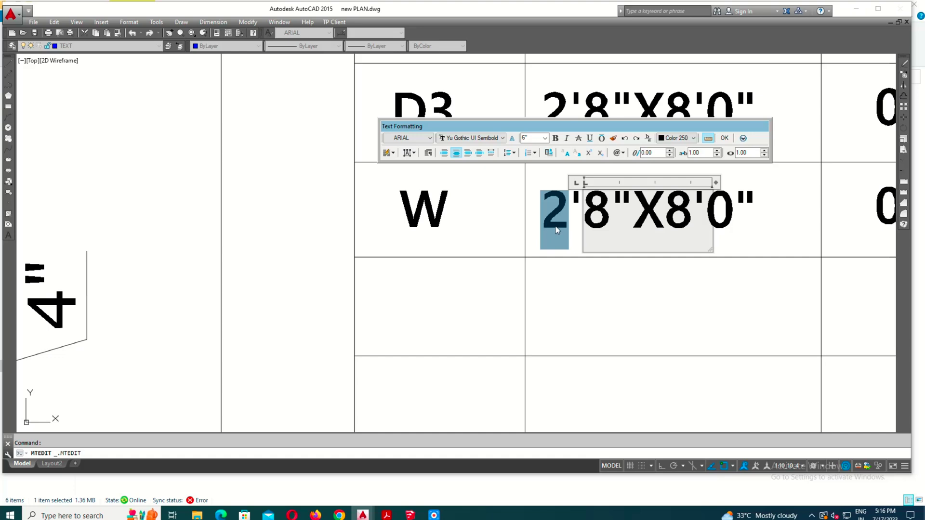
Set the W row's sill height to 3'6".
{"action": "scroll", "coordinate": [589, 230], "scroll_direction": "down", "scroll_amount": 3}
{"action": "left_click", "coordinate": [568, 293]}
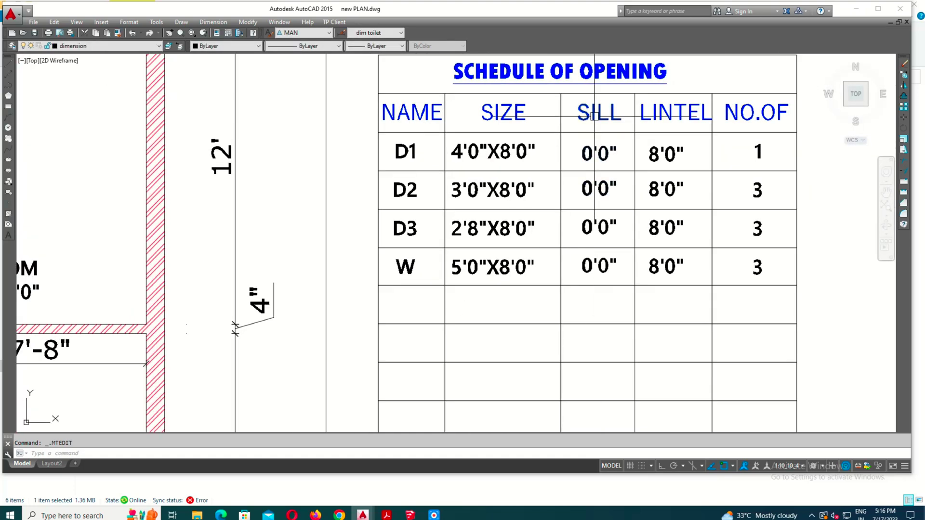
{"action": "scroll", "coordinate": [579, 260], "scroll_direction": "up", "scroll_amount": 4}
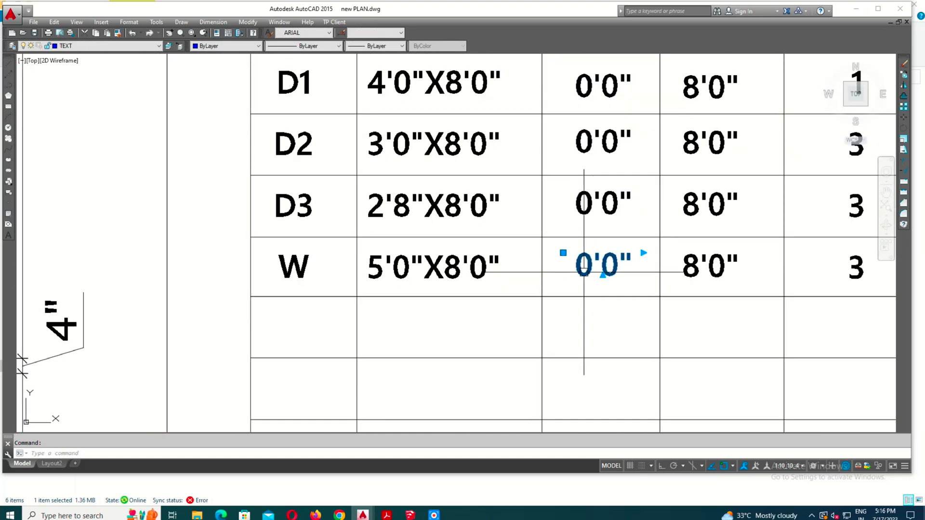
{"action": "double_click", "coordinate": [583, 262]}
{"action": "type", "text": "3"}
{"action": "double_click", "coordinate": [609, 278]}
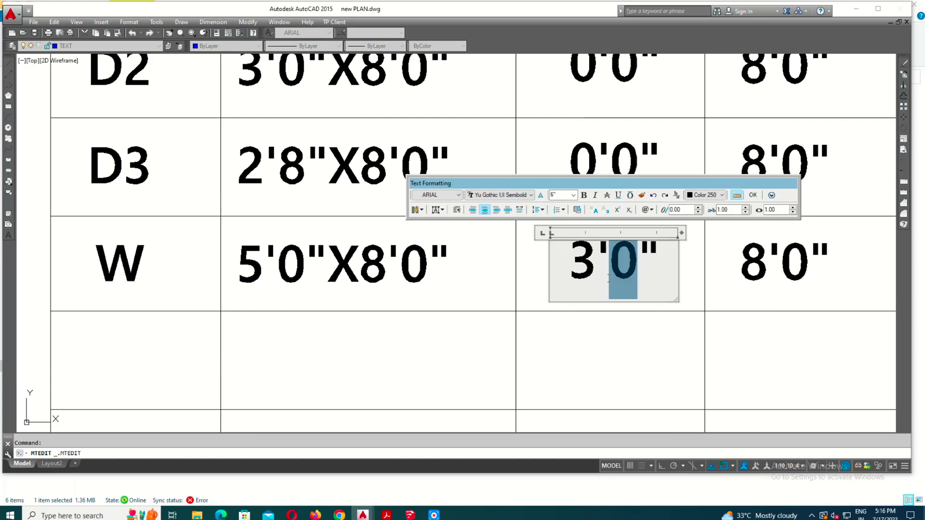
{"action": "left_click", "coordinate": [617, 323]}
{"action": "scroll", "coordinate": [617, 323], "scroll_direction": "down", "scroll_amount": 3}
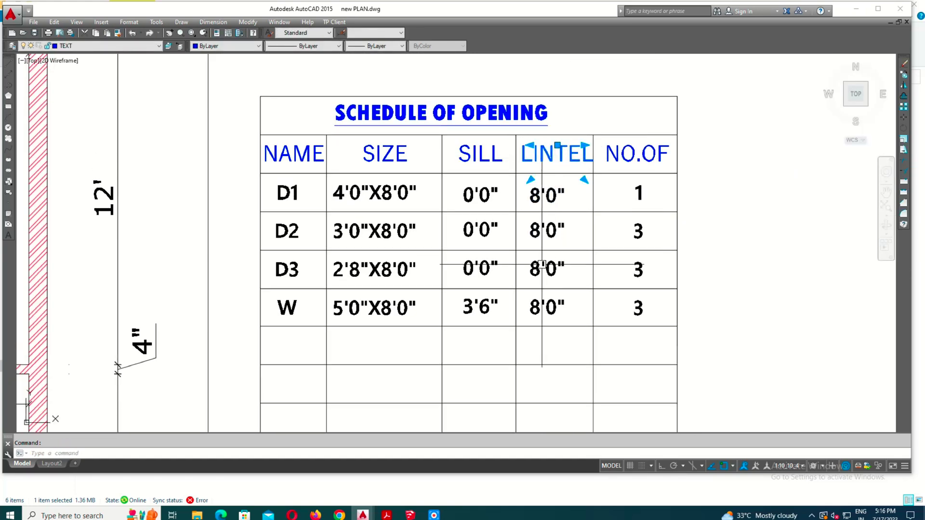
{"action": "scroll", "coordinate": [547, 311], "scroll_direction": "up", "scroll_amount": 4}
Set the W row's lintel height to 5'6" and its count to 1.
{"action": "double_click", "coordinate": [524, 322]}
{"action": "type", "text": "5"}
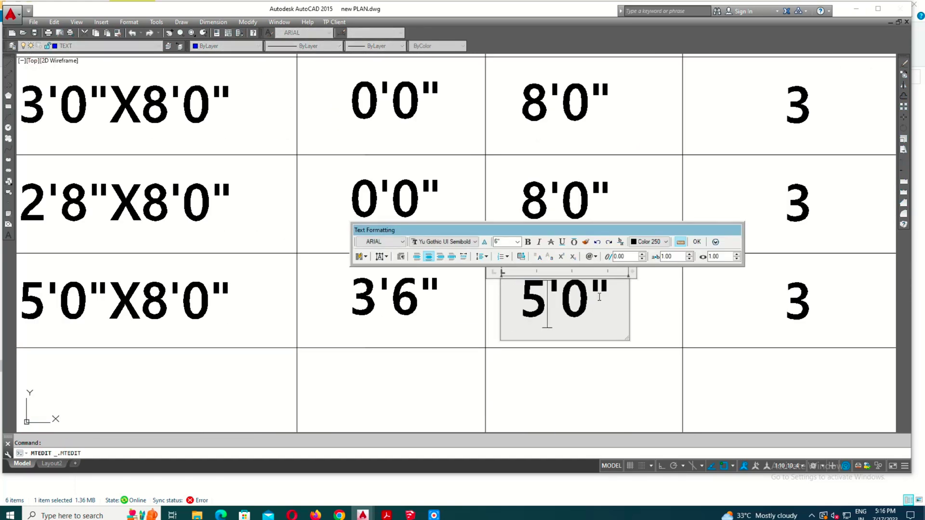
{"action": "double_click", "coordinate": [566, 314]}
{"action": "type", "text": "6"}
{"action": "left_click", "coordinate": [654, 314]}
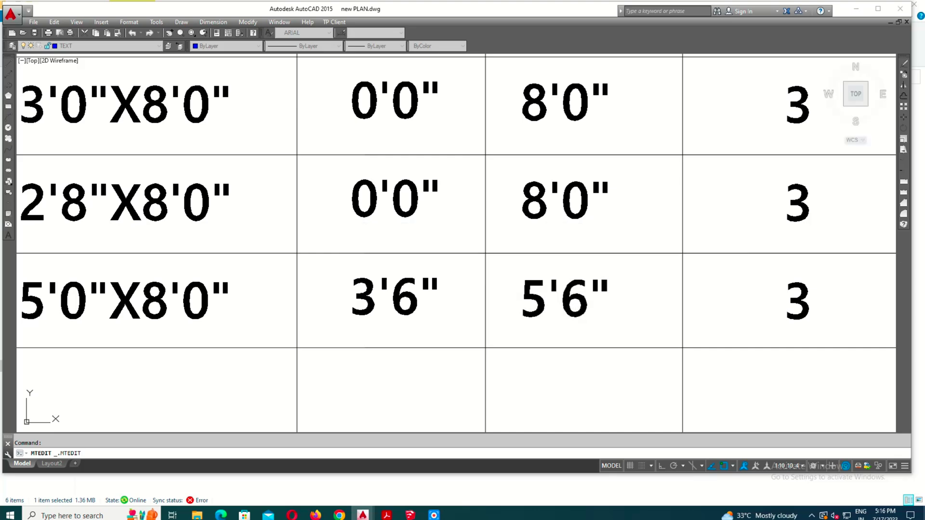
{"action": "scroll", "coordinate": [653, 313], "scroll_direction": "down", "scroll_amount": 3}
{"action": "scroll", "coordinate": [654, 313], "scroll_direction": "down", "scroll_amount": 1}
{"action": "double_click", "coordinate": [668, 272]}
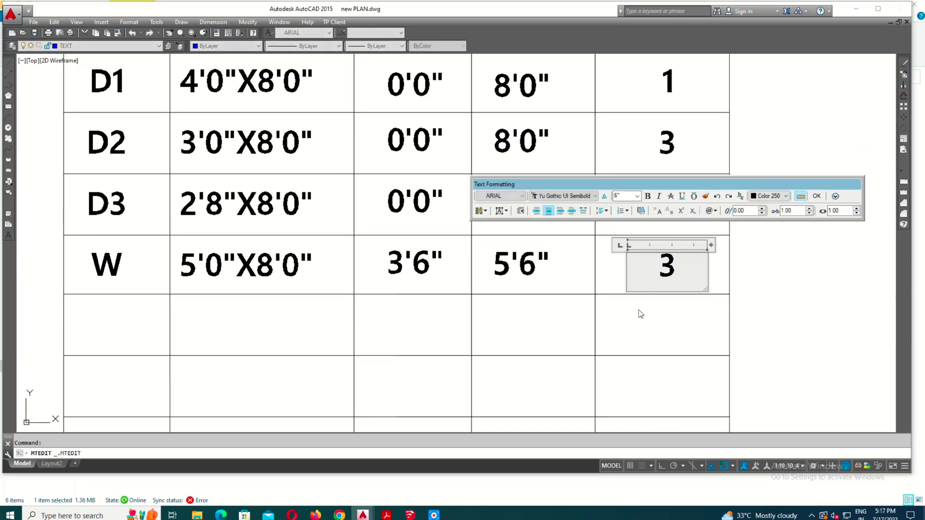
{"action": "scroll", "coordinate": [654, 305], "scroll_direction": "down", "scroll_amount": 3}
{"action": "type", "text": "1"}
{"action": "left_click", "coordinate": [601, 331]}
Change the W row's size to 5'0"X2'0".
{"action": "middle_click_drag", "start_coordinate": [601, 330], "coordinate": [653, 351]}
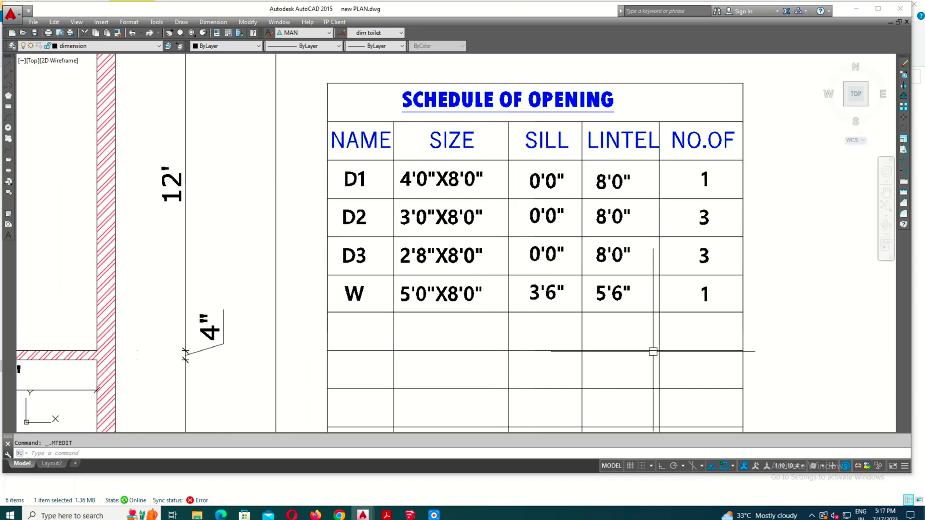
{"action": "scroll", "coordinate": [479, 300], "scroll_direction": "up", "scroll_amount": 3}
{"action": "scroll", "coordinate": [453, 303], "scroll_direction": "up", "scroll_amount": 3}
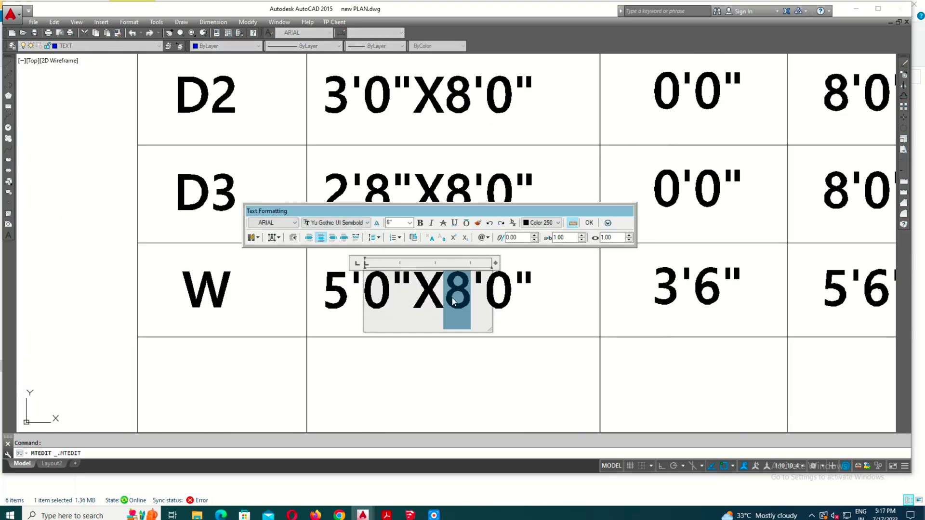
{"action": "type", "text": "2"}
{"action": "left_click", "coordinate": [504, 337]}
{"action": "scroll", "coordinate": [504, 337], "scroll_direction": "down", "scroll_amount": 3}
{"action": "middle_click_drag", "start_coordinate": [504, 336], "coordinate": [549, 361]}
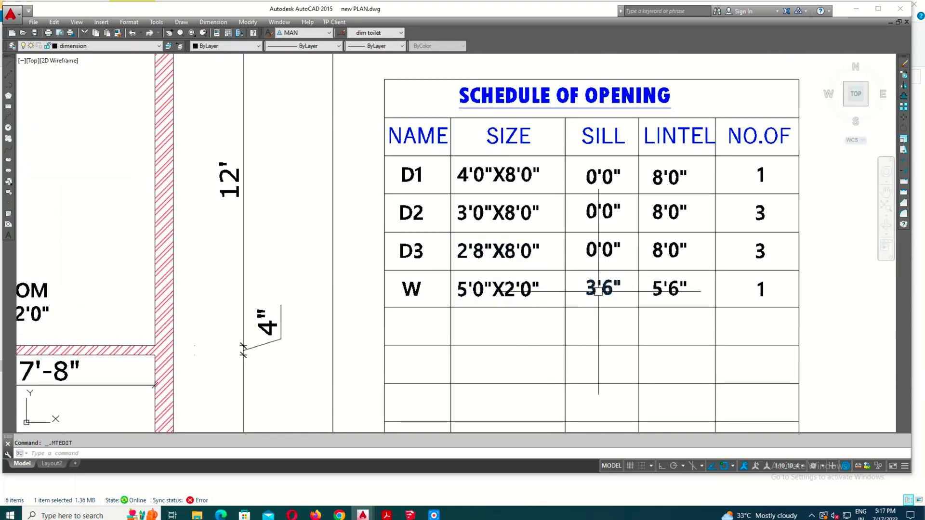
{"action": "scroll", "coordinate": [578, 314], "scroll_direction": "down", "scroll_amount": 5}
Check the kitchen window's W1 tag on the plan.
{"action": "middle_click_drag", "start_coordinate": [526, 290], "coordinate": [527, 125]}
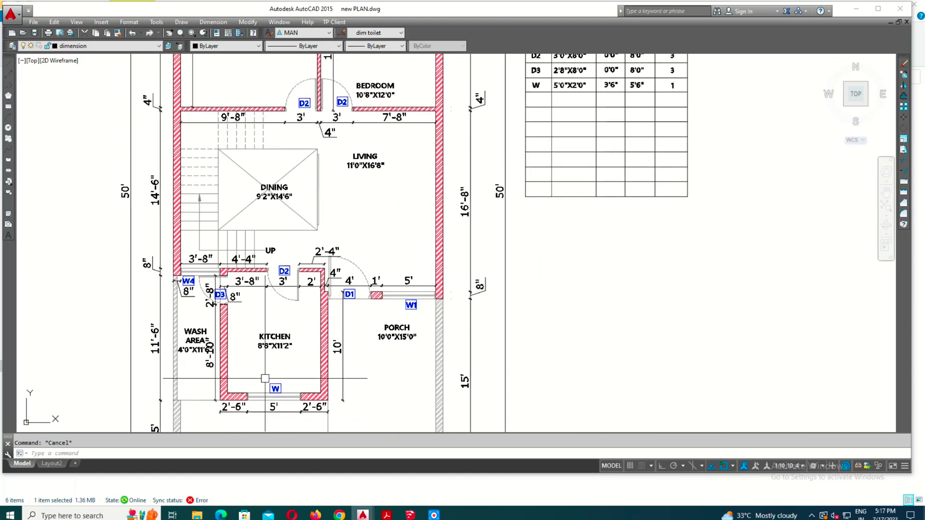
{"action": "scroll", "coordinate": [308, 371], "scroll_direction": "up", "scroll_amount": 5}
{"action": "scroll", "coordinate": [414, 298], "scroll_direction": "down", "scroll_amount": 1}
{"action": "left_click", "coordinate": [415, 298]}
{"action": "left_click", "coordinate": [487, 258]}
{"action": "scroll", "coordinate": [435, 324], "scroll_direction": "up", "scroll_amount": 4}
{"action": "key", "text": "Escape"}
{"action": "scroll", "coordinate": [337, 409], "scroll_direction": "down", "scroll_amount": 2}
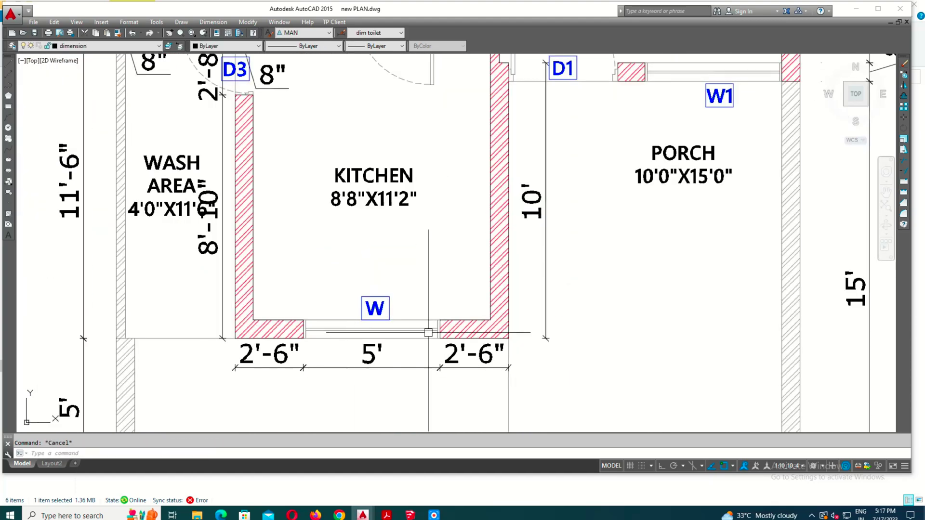
{"action": "scroll", "coordinate": [337, 409], "scroll_direction": "down", "scroll_amount": 2}
{"action": "scroll", "coordinate": [564, 216], "scroll_direction": "up", "scroll_amount": 2}
{"action": "left_click", "coordinate": [569, 253]}
{"action": "scroll", "coordinate": [569, 254], "scroll_direction": "down", "scroll_amount": 1}
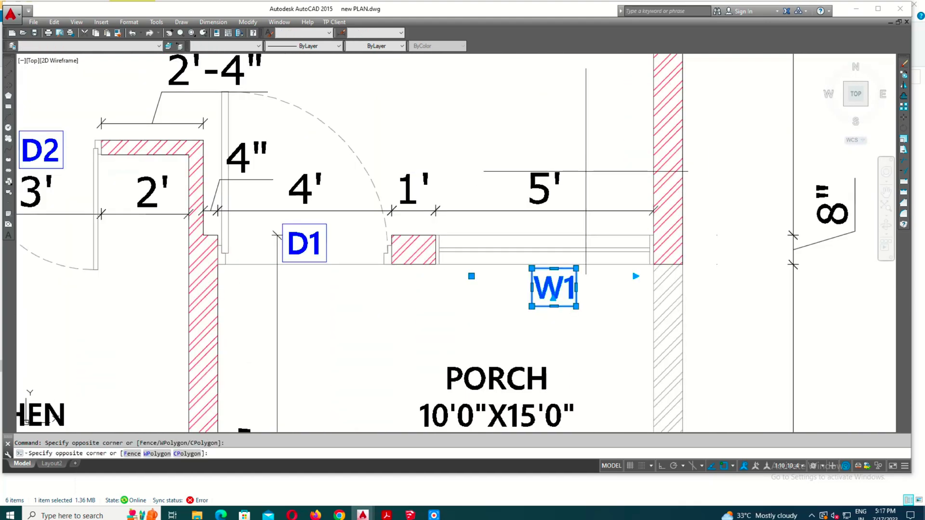
{"action": "scroll", "coordinate": [554, 284], "scroll_direction": "down", "scroll_amount": 2}
{"action": "scroll", "coordinate": [505, 269], "scroll_direction": "down", "scroll_amount": 3}
{"action": "scroll", "coordinate": [343, 185], "scroll_direction": "up", "scroll_amount": 5}
Copy the schedule's W row one row lower.
{"action": "left_click", "coordinate": [343, 185]}
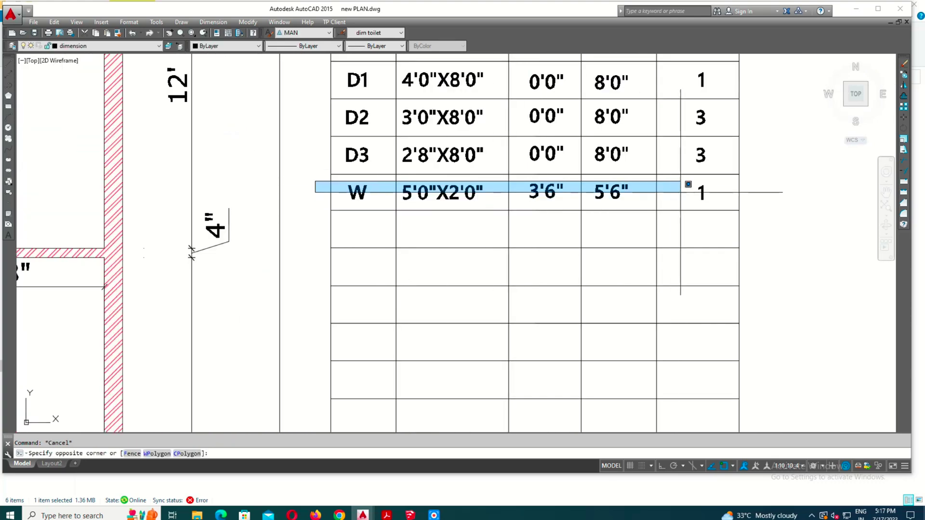
{"action": "left_click", "coordinate": [741, 206]}
{"action": "key", "text": "Return"}
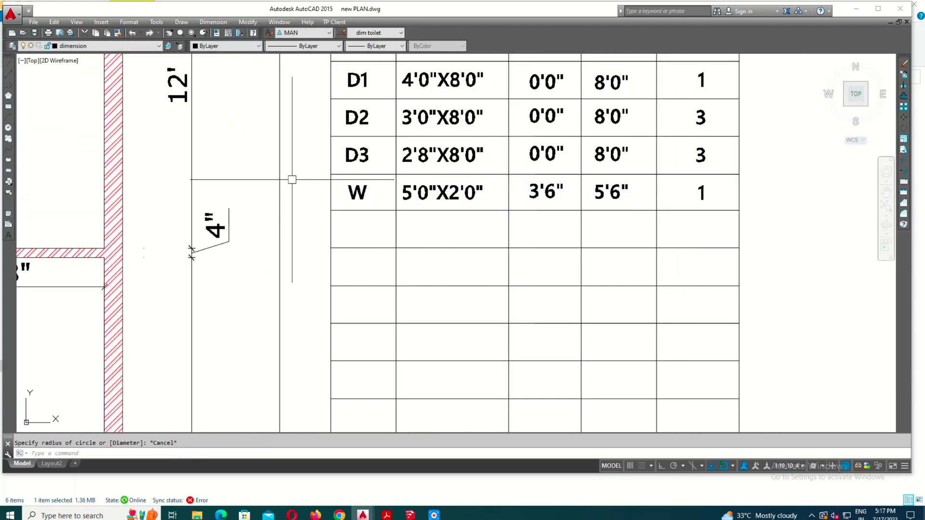
{"action": "key", "text": "Escape"}
{"action": "key", "text": "Return"}
{"action": "left_click", "coordinate": [737, 211]}
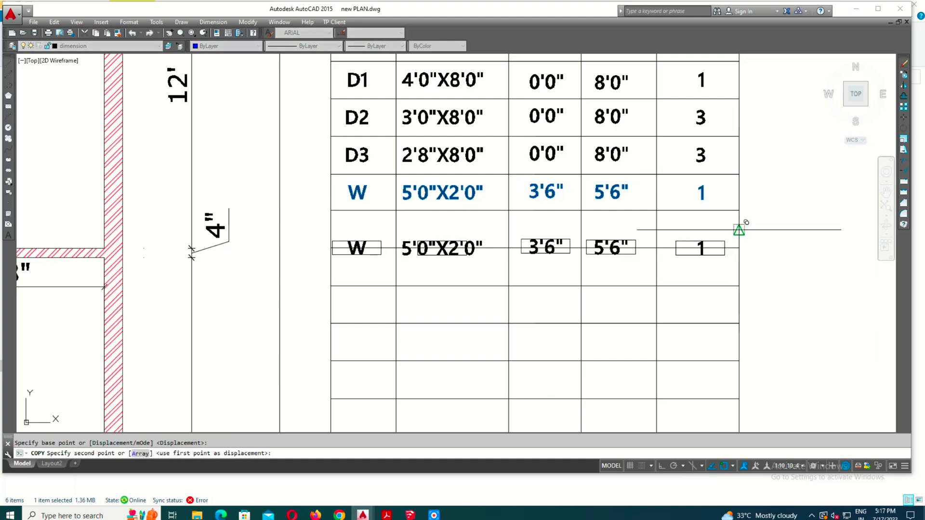
{"action": "left_click", "coordinate": [737, 248]}
{"action": "key", "text": "Escape"}
Rename the copied row to W1 and set its sill to 3'0".
{"action": "double_click", "coordinate": [357, 231]}
{"action": "type", "text": "1"}
{"action": "left_click", "coordinate": [406, 294]}
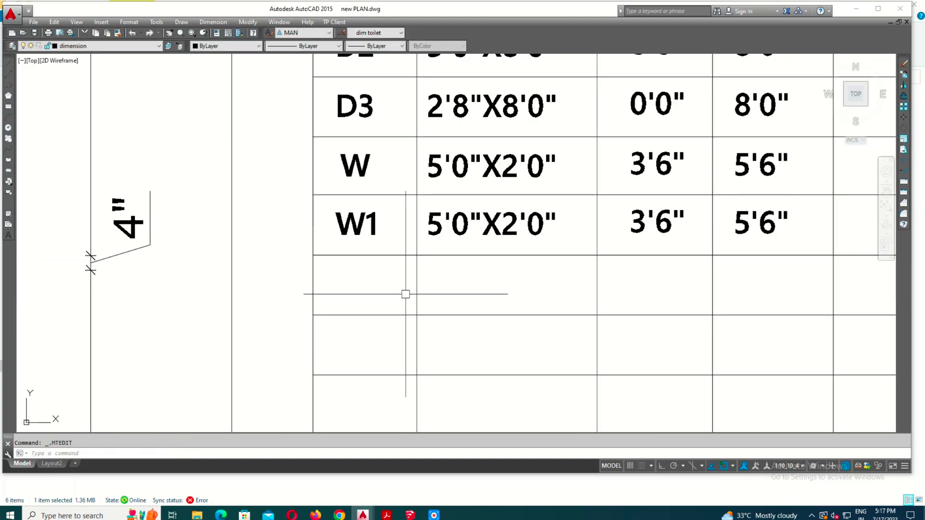
{"action": "scroll", "coordinate": [450, 231], "scroll_direction": "down", "scroll_amount": 3}
{"action": "scroll", "coordinate": [592, 233], "scroll_direction": "up", "scroll_amount": 3}
{"action": "double_click", "coordinate": [593, 233]}
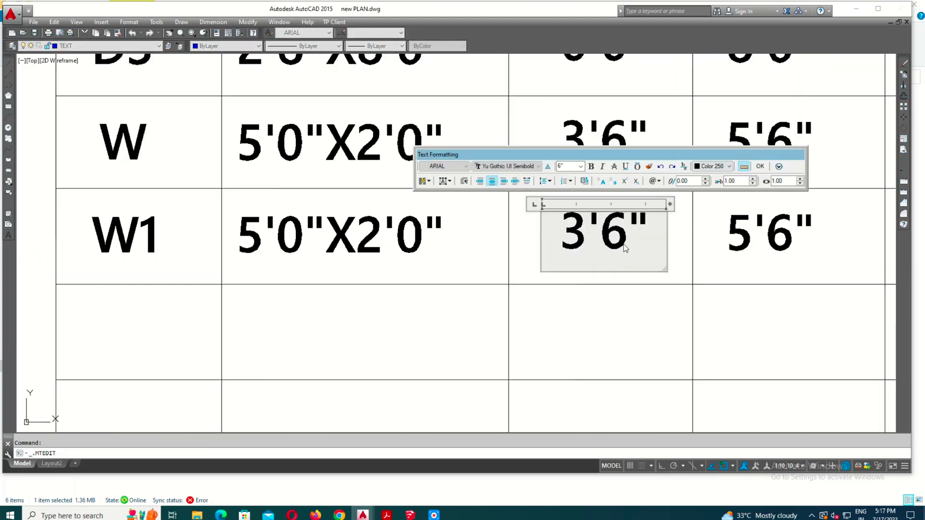
{"action": "left_click_drag", "start_coordinate": [626, 250], "coordinate": [598, 252]}
{"action": "type", "text": "0"}
{"action": "left_click", "coordinate": [587, 299]}
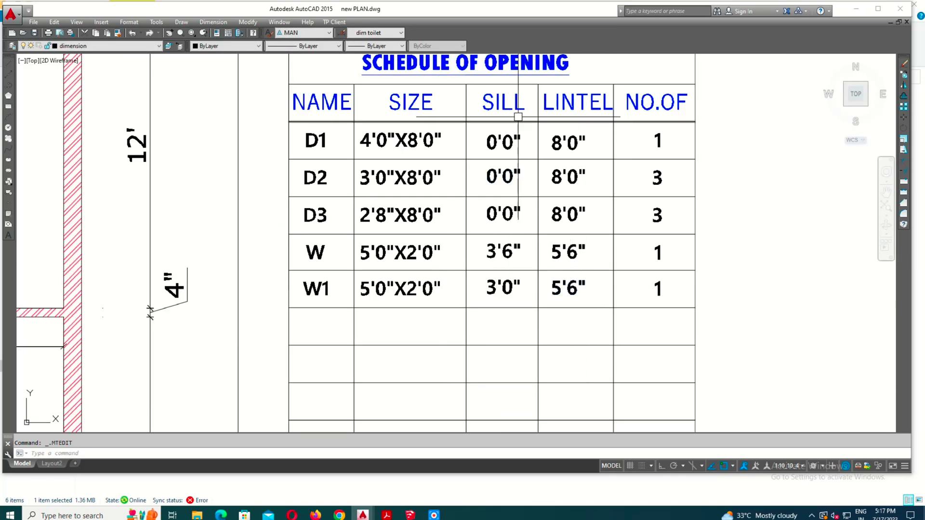
{"action": "scroll", "coordinate": [552, 265], "scroll_direction": "up", "scroll_amount": 2}
Set the W1 lintel to 8'0" and its size to 5'0"X5'0".
{"action": "double_click", "coordinate": [578, 303]}
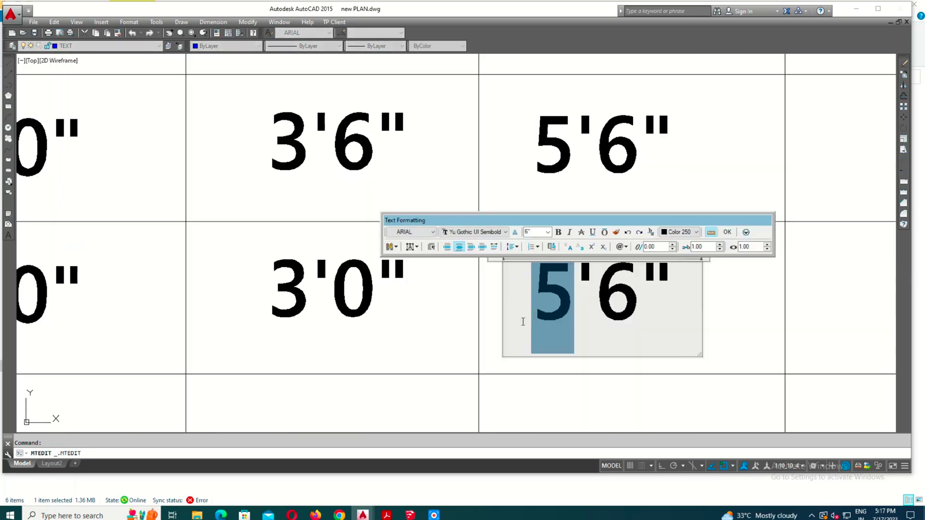
{"action": "type", "text": "8"}
{"action": "left_click", "coordinate": [559, 365]}
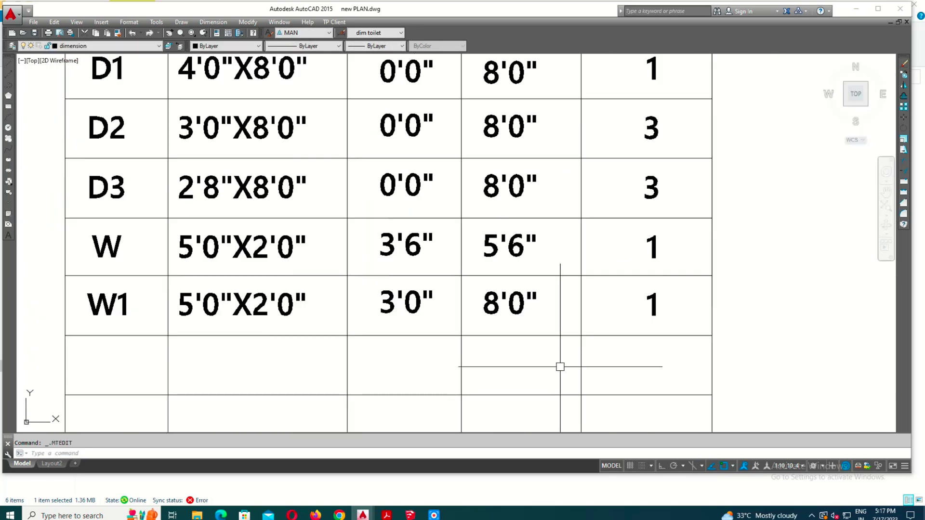
{"action": "scroll", "coordinate": [544, 368], "scroll_direction": "down", "scroll_amount": 2}
{"action": "left_click", "coordinate": [601, 158]}
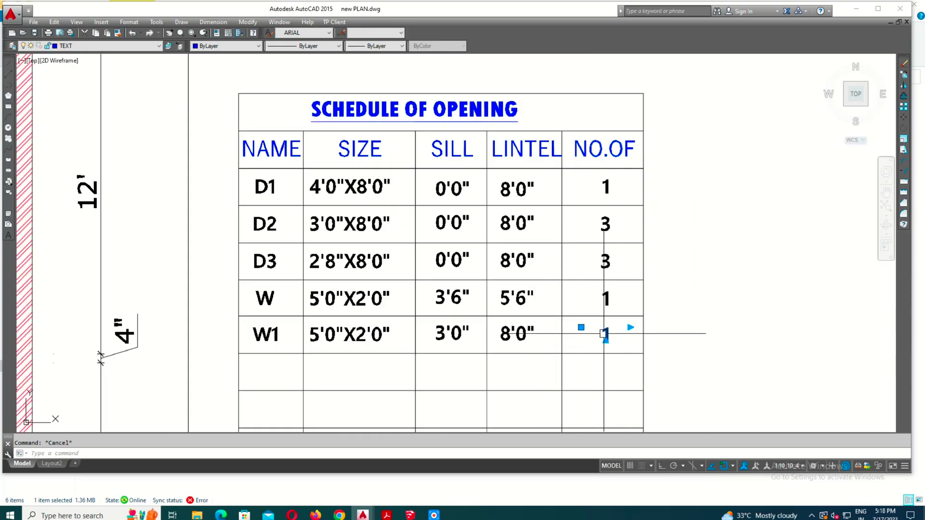
{"action": "scroll", "coordinate": [604, 334], "scroll_direction": "up", "scroll_amount": 1}
{"action": "key", "text": "Escape"}
{"action": "scroll", "coordinate": [636, 320], "scroll_direction": "up", "scroll_amount": 3}
{"action": "scroll", "coordinate": [418, 310], "scroll_direction": "down", "scroll_amount": 3}
{"action": "scroll", "coordinate": [616, 341], "scroll_direction": "up", "scroll_amount": 3}
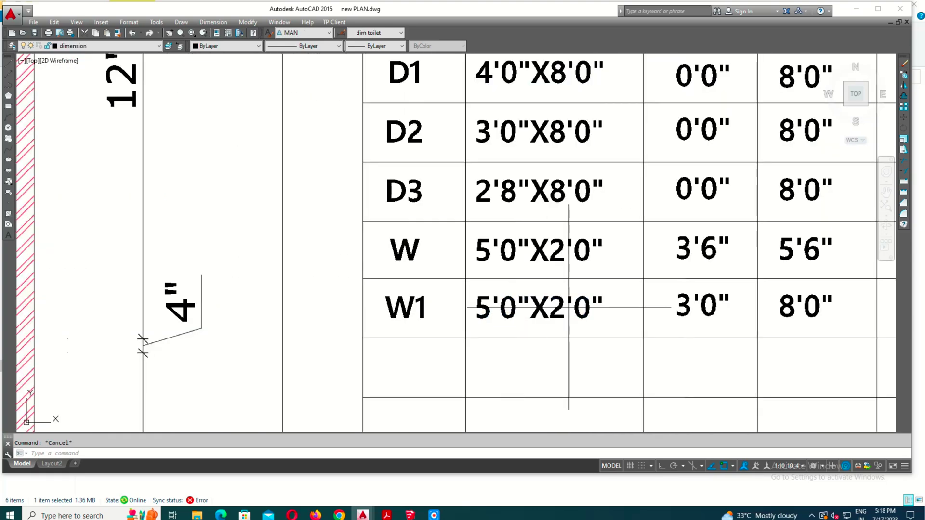
{"action": "double_click", "coordinate": [558, 308]}
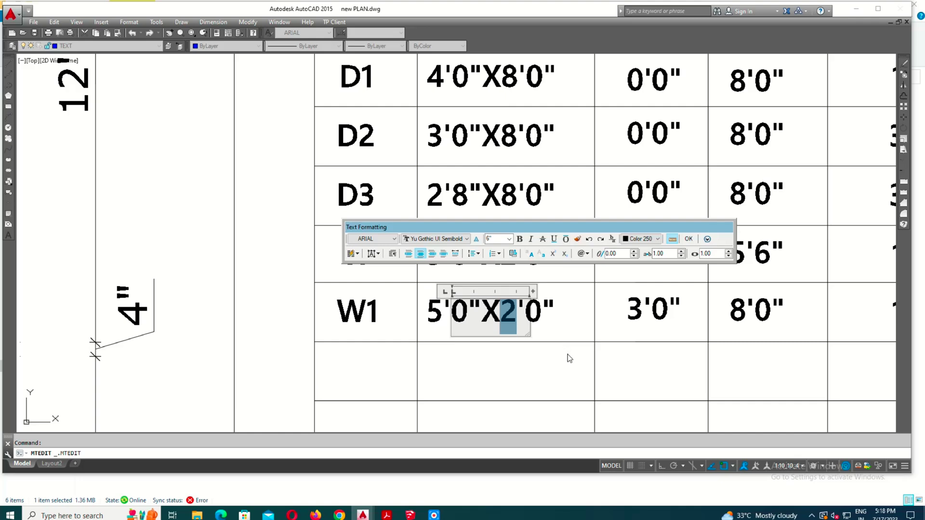
{"action": "type", "text": "5"}
{"action": "left_click", "coordinate": [579, 375]}
{"action": "scroll", "coordinate": [277, 240], "scroll_direction": "down", "scroll_amount": 1}
{"action": "scroll", "coordinate": [270, 239], "scroll_direction": "down", "scroll_amount": 2}
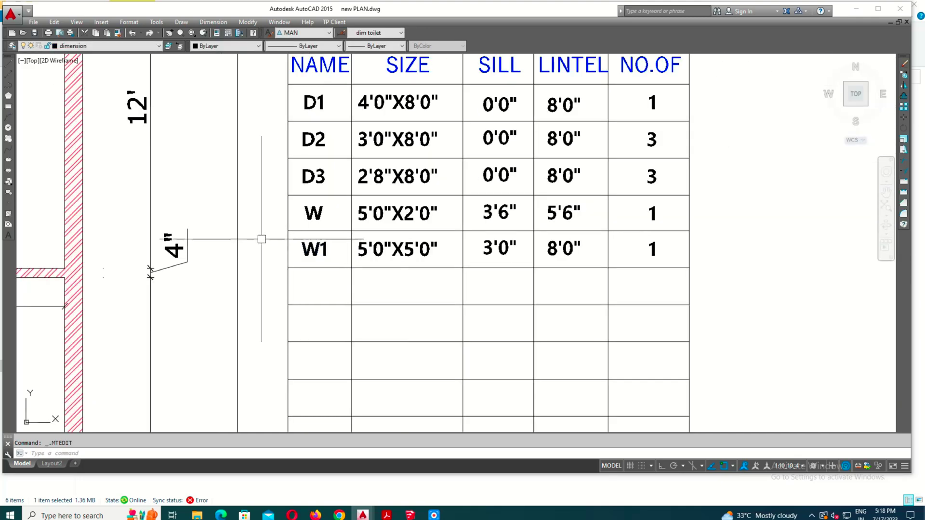
Window-select the W1 row and start copying it with CO.
{"action": "left_click", "coordinate": [262, 238]}
{"action": "left_click", "coordinate": [706, 252]}
{"action": "type", "text": "co"}
{"action": "key", "text": "space"}
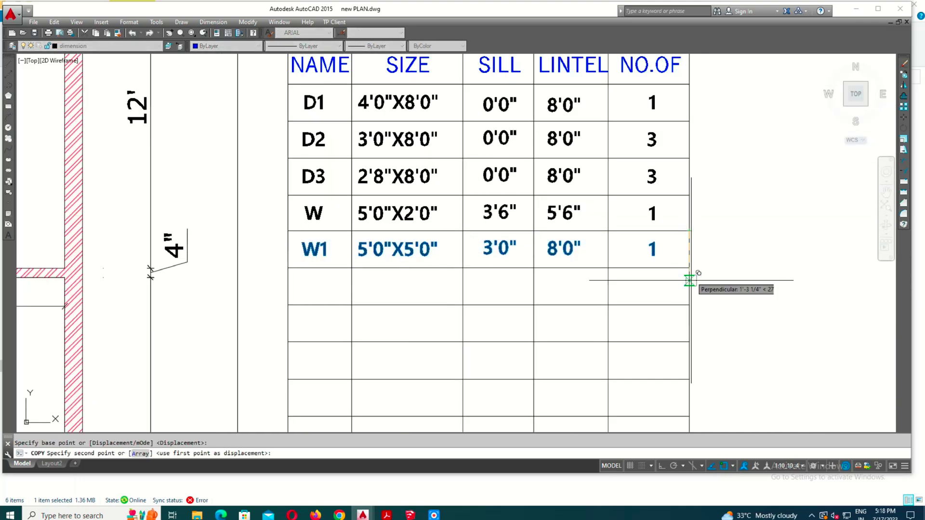
Place the copied W1 row one row lower and change the plan's W2 window label number to 3.
{"action": "left_click", "coordinate": [690, 280]}
{"action": "key", "text": "Escape"}
{"action": "scroll", "coordinate": [795, 232], "scroll_direction": "down", "scroll_amount": 3}
{"action": "scroll", "coordinate": [371, 169], "scroll_direction": "up", "scroll_amount": 6}
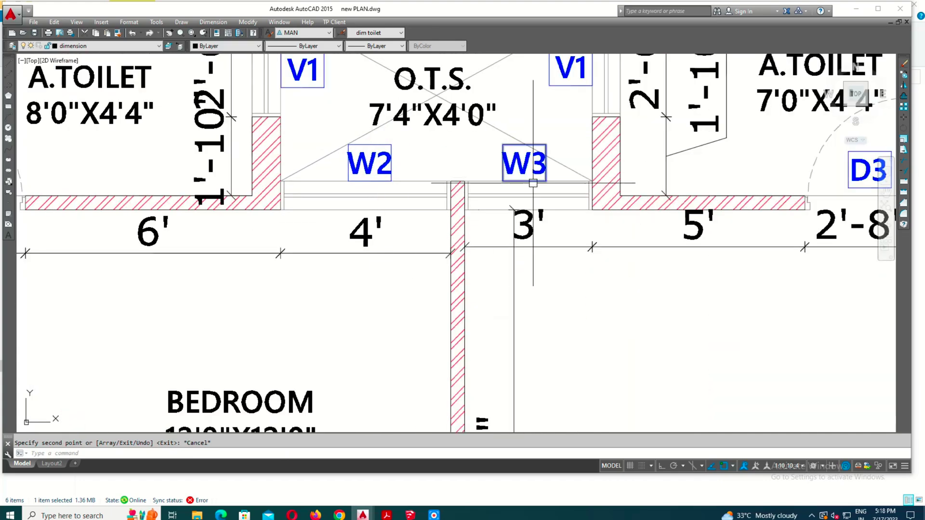
{"action": "scroll", "coordinate": [388, 154], "scroll_direction": "up", "scroll_amount": 2}
{"action": "scroll", "coordinate": [389, 154], "scroll_direction": "up", "scroll_amount": 2}
{"action": "double_click", "coordinate": [340, 179]}
{"action": "left_click_drag", "start_coordinate": [399, 178], "coordinate": [362, 192]}
{"action": "type", "text": "3"}
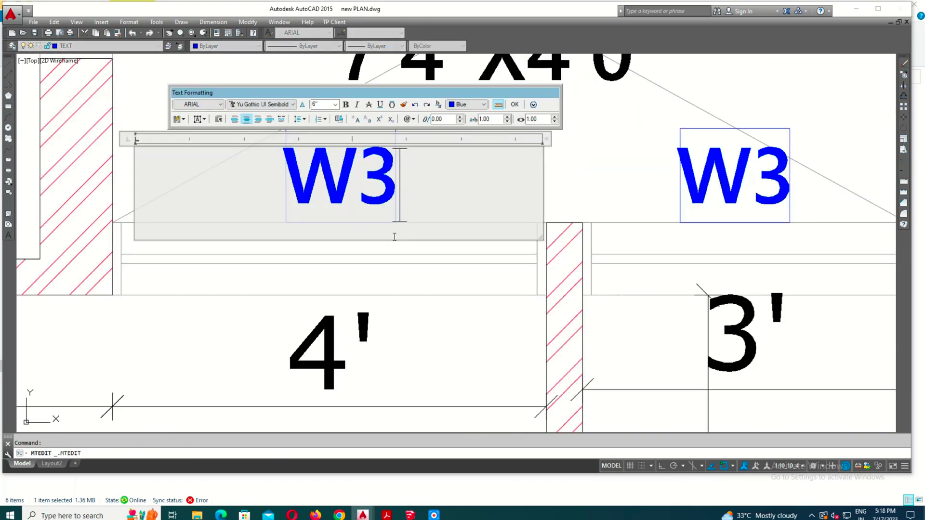
{"action": "left_click", "coordinate": [394, 243]}
Restore the plan's window label back to W2.
{"action": "scroll", "coordinate": [394, 244], "scroll_direction": "down", "scroll_amount": 4}
{"action": "scroll", "coordinate": [451, 289], "scroll_direction": "up", "scroll_amount": 3}
{"action": "left_click", "coordinate": [451, 289]}
{"action": "double_click", "coordinate": [418, 197]}
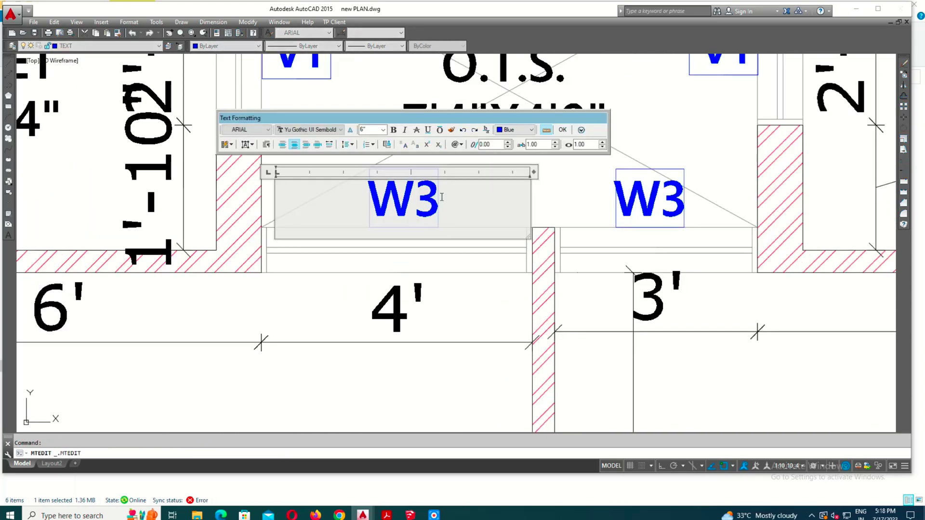
{"action": "type", "text": "2"}
{"action": "left_click", "coordinate": [444, 323]}
{"action": "scroll", "coordinate": [378, 304], "scroll_direction": "up", "scroll_amount": 2}
{"action": "left_click", "coordinate": [378, 304]}
{"action": "scroll", "coordinate": [378, 303], "scroll_direction": "down", "scroll_amount": 4}
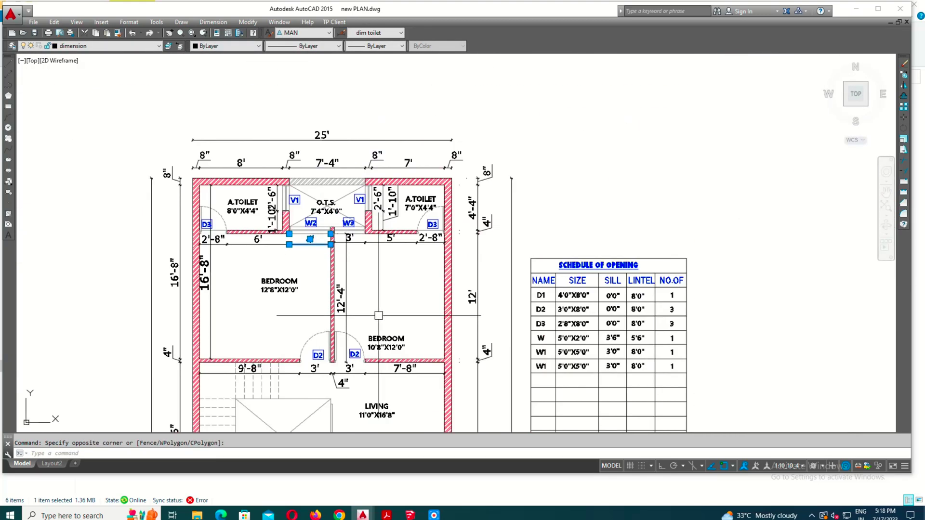
{"action": "scroll", "coordinate": [566, 369], "scroll_direction": "up", "scroll_amount": 4}
{"action": "key", "text": "Escape"}
Rename the copied schedule row W2 and set its size to 4'0"X5'0".
{"action": "scroll", "coordinate": [337, 280], "scroll_direction": "up", "scroll_amount": 1}
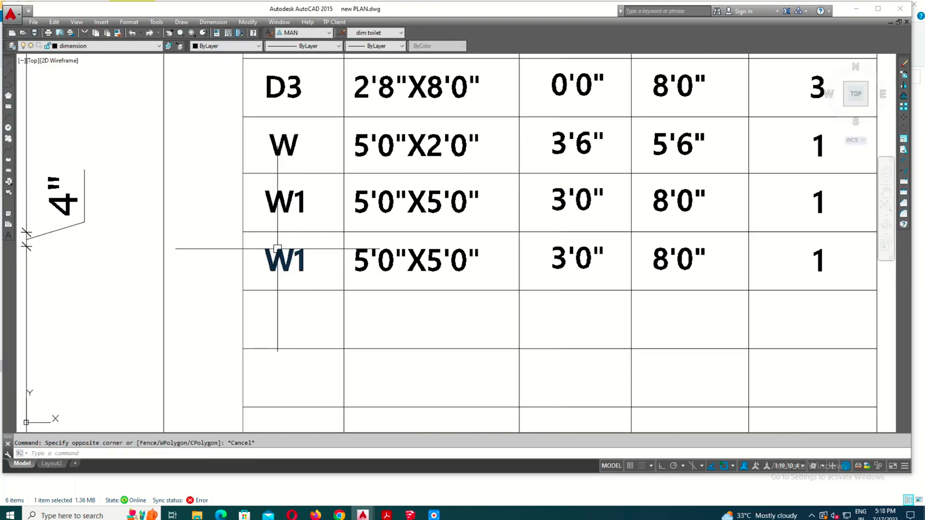
{"action": "scroll", "coordinate": [277, 249], "scroll_direction": "up", "scroll_amount": 2}
{"action": "double_click", "coordinate": [289, 260]}
{"action": "type", "text": "2"}
{"action": "left_click", "coordinate": [399, 299]}
{"action": "left_click", "coordinate": [404, 269]}
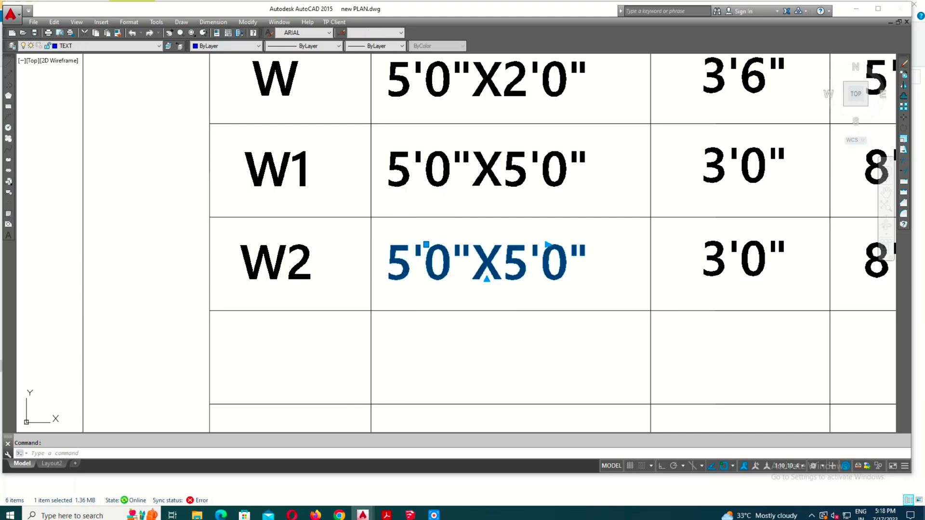
{"action": "double_click", "coordinate": [377, 284]}
{"action": "left_click_drag", "start_coordinate": [411, 284], "coordinate": [378, 284]}
{"action": "left_click", "coordinate": [430, 340]}
Copy all texts of the W2 row one row below to create a seventh row.
{"action": "scroll", "coordinate": [450, 306], "scroll_direction": "down", "scroll_amount": 3}
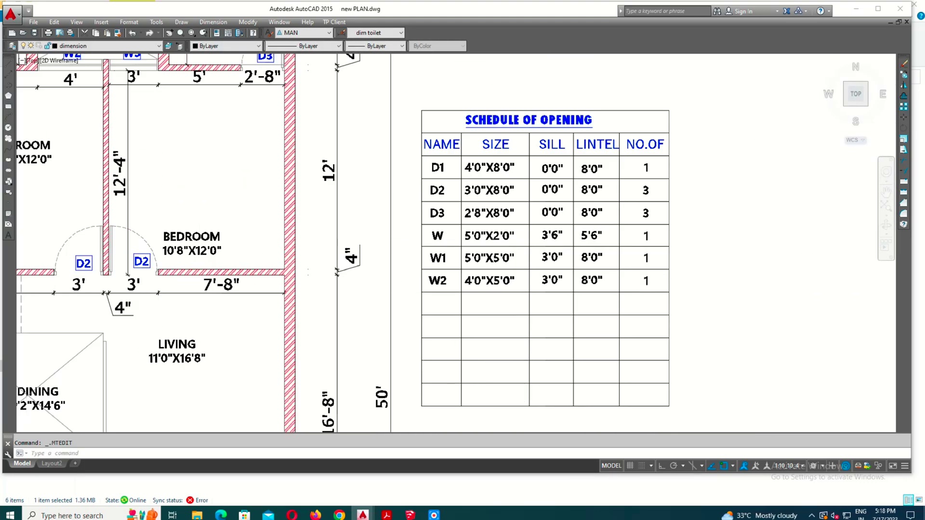
{"action": "middle_click_drag", "start_coordinate": [289, 241], "coordinate": [458, 342]}
{"action": "scroll", "coordinate": [264, 179], "scroll_direction": "up", "scroll_amount": 2}
{"action": "left_click", "coordinate": [175, 189]}
{"action": "scroll", "coordinate": [174, 189], "scroll_direction": "down", "scroll_amount": 3}
{"action": "scroll", "coordinate": [479, 289], "scroll_direction": "up", "scroll_amount": 3}
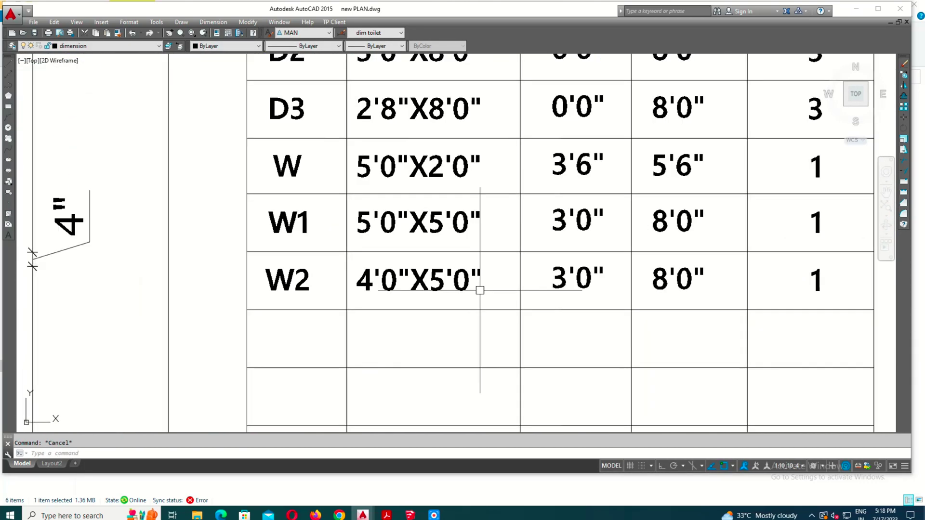
{"action": "key", "text": "Escape"}
{"action": "scroll", "coordinate": [506, 308], "scroll_direction": "down", "scroll_amount": 1}
{"action": "left_click", "coordinate": [506, 308]}
{"action": "scroll", "coordinate": [507, 319], "scroll_direction": "down", "scroll_amount": 1}
{"action": "scroll", "coordinate": [506, 126], "scroll_direction": "up", "scroll_amount": 1}
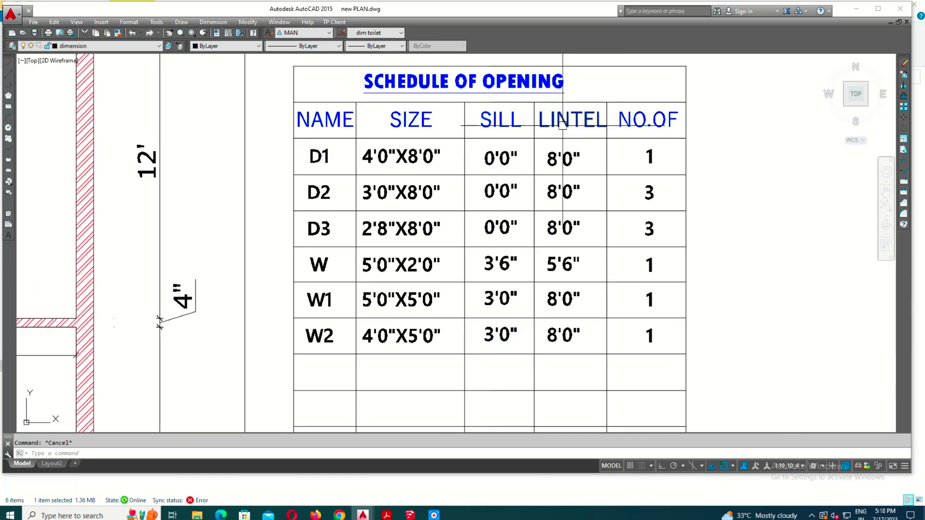
{"action": "left_click", "coordinate": [659, 135]}
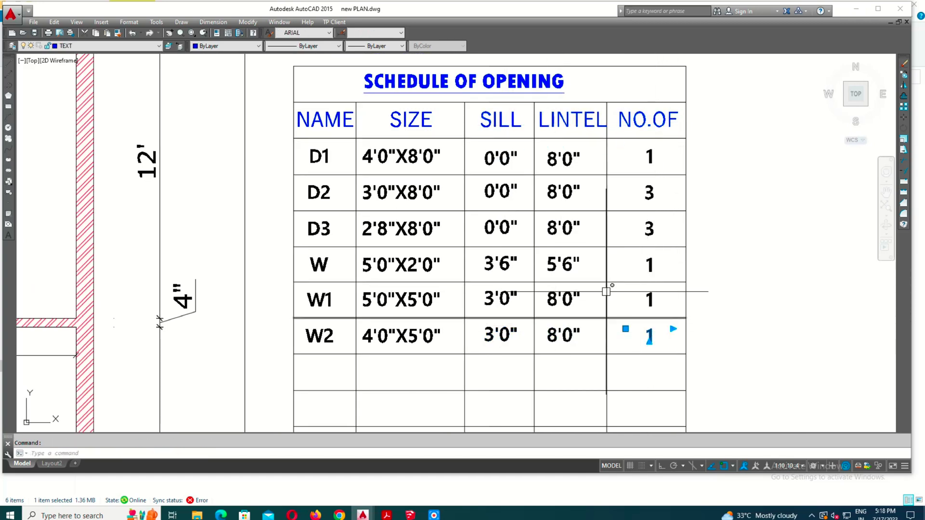
{"action": "middle_click_drag", "start_coordinate": [606, 292], "coordinate": [592, 212]}
{"action": "left_click", "coordinate": [253, 246]}
{"action": "left_click", "coordinate": [663, 283]}
{"action": "type", "text": "c"}
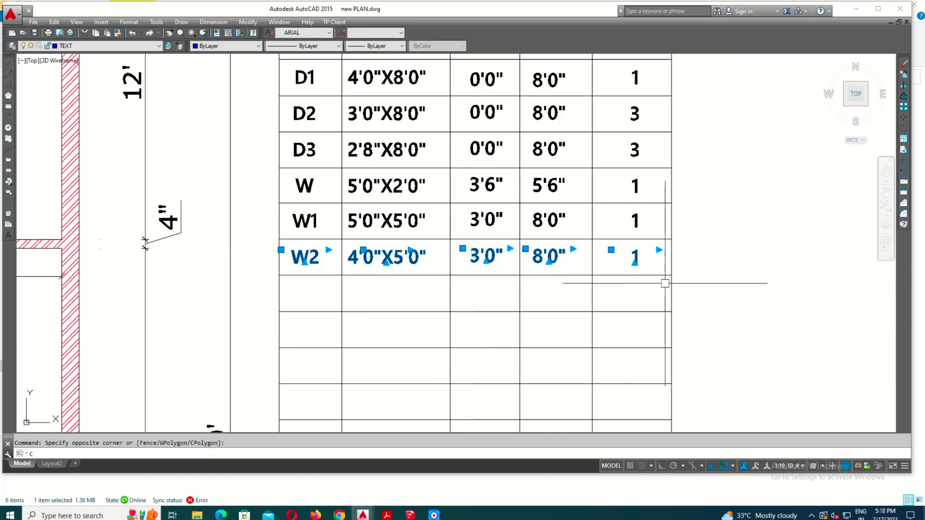
{"action": "key", "text": "Return"}
{"action": "left_click", "coordinate": [674, 236]}
{"action": "left_click", "coordinate": [675, 272]}
{"action": "key", "text": "Return"}
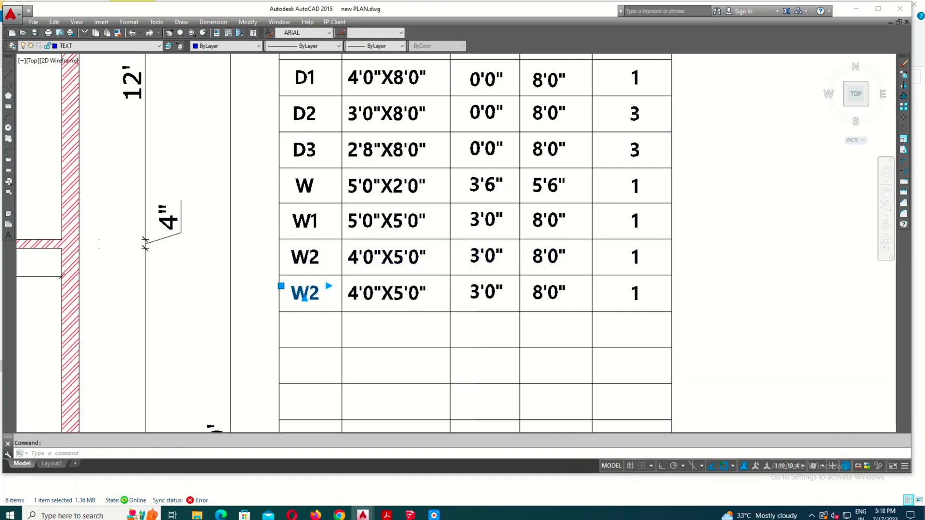
Rename the duplicated row W3.
{"action": "scroll", "coordinate": [304, 297], "scroll_direction": "up", "scroll_amount": 3}
{"action": "double_click", "coordinate": [306, 283]}
{"action": "type", "text": "3"}
{"action": "left_click", "coordinate": [506, 316]}
Change the W3 row's size from 4'0"X5'0" to 3'0"X5'0" and view the whole schedule.
{"action": "scroll", "coordinate": [429, 362], "scroll_direction": "down", "scroll_amount": 5}
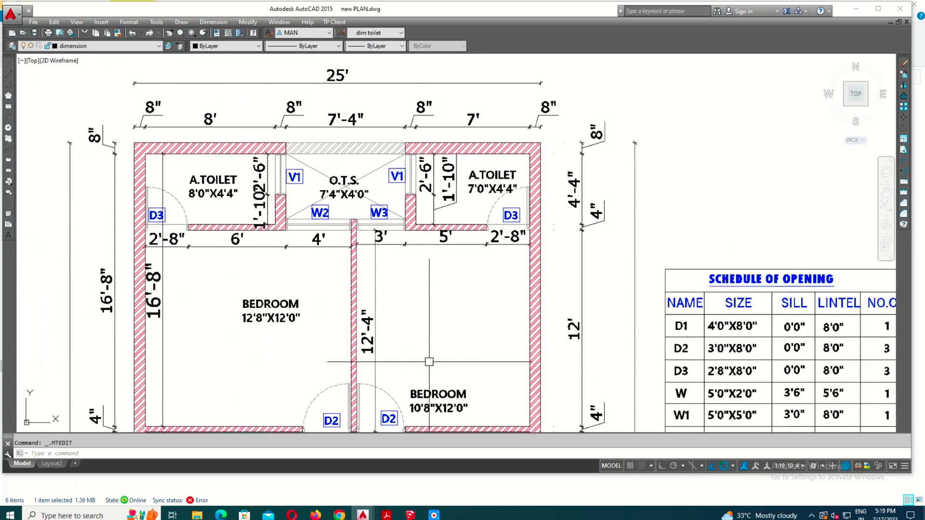
{"action": "scroll", "coordinate": [429, 362], "scroll_direction": "up", "scroll_amount": 5}
{"action": "scroll", "coordinate": [441, 283], "scroll_direction": "down", "scroll_amount": 3}
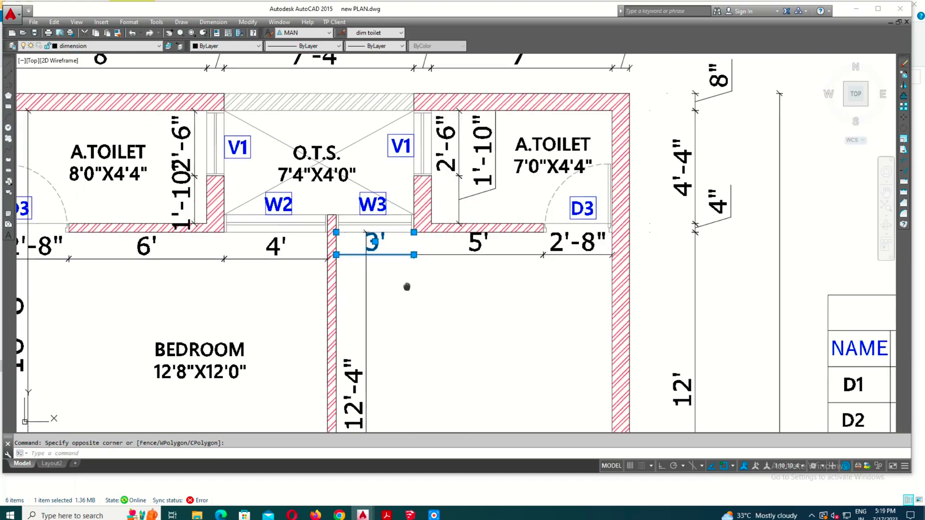
{"action": "scroll", "coordinate": [410, 289], "scroll_direction": "down", "scroll_amount": 3}
{"action": "scroll", "coordinate": [453, 351], "scroll_direction": "up", "scroll_amount": 5}
{"action": "scroll", "coordinate": [456, 313], "scroll_direction": "up", "scroll_amount": 2}
{"action": "double_click", "coordinate": [455, 313]}
{"action": "left_click_drag", "start_coordinate": [456, 314], "coordinate": [426, 317]}
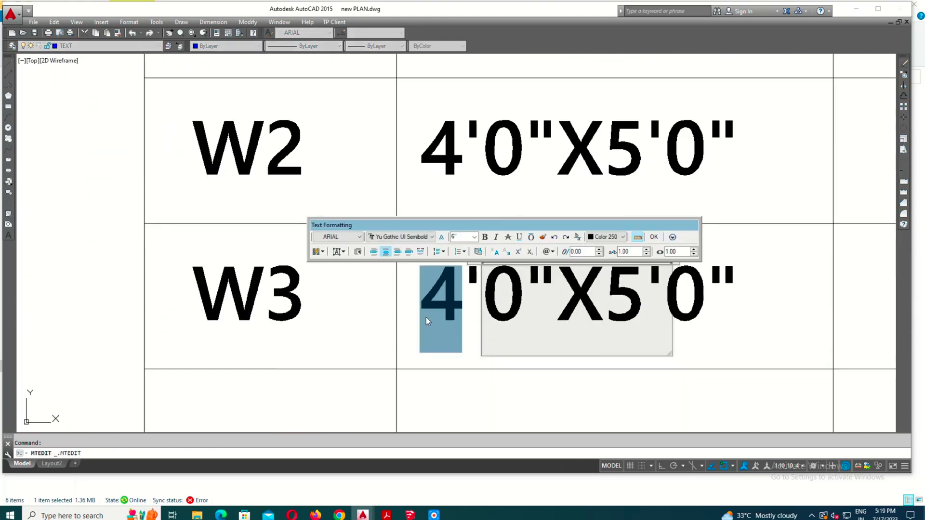
{"action": "type", "text": "3"}
{"action": "left_click", "coordinate": [516, 377]}
{"action": "scroll", "coordinate": [252, 274], "scroll_direction": "down", "scroll_amount": 4}
{"action": "scroll", "coordinate": [543, 290], "scroll_direction": "down", "scroll_amount": 3}
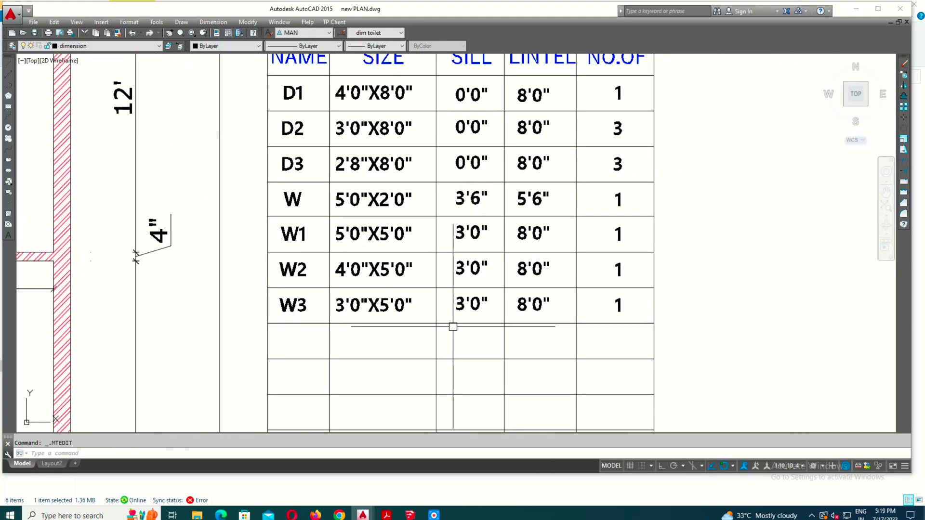
{"action": "scroll", "coordinate": [482, 193], "scroll_direction": "down", "scroll_amount": 2}
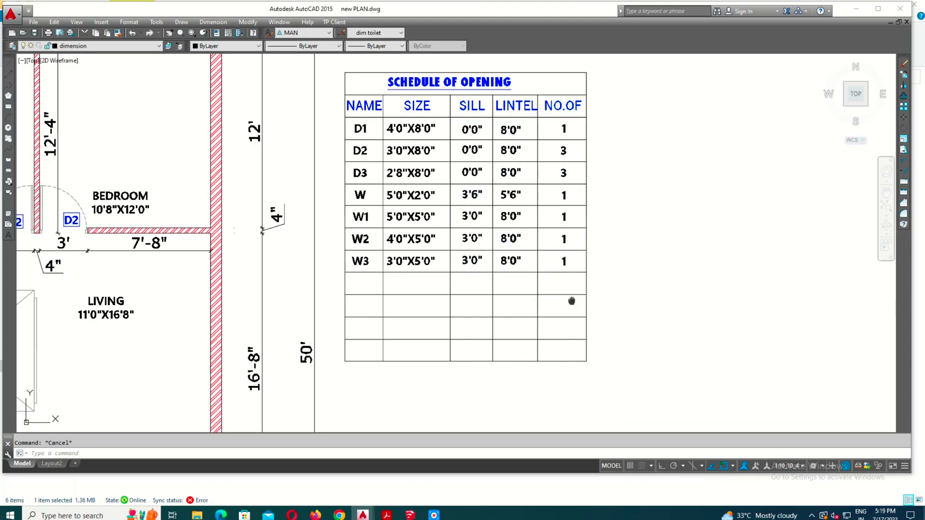
{"action": "middle_click_drag", "start_coordinate": [572, 301], "coordinate": [570, 281]}
{"action": "scroll", "coordinate": [536, 252], "scroll_direction": "down", "scroll_amount": 3}
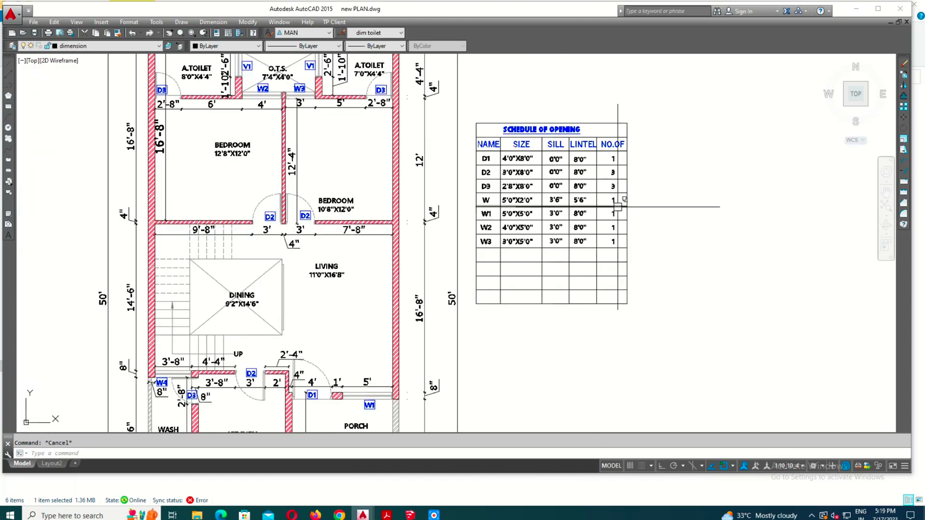
{"action": "scroll", "coordinate": [203, 337], "scroll_direction": "up", "scroll_amount": 5}
Copy all texts of the W3 row one row below as an eighth row.
{"action": "scroll", "coordinate": [222, 356], "scroll_direction": "up", "scroll_amount": 3}
{"action": "scroll", "coordinate": [214, 375], "scroll_direction": "up", "scroll_amount": 2}
{"action": "left_click", "coordinate": [214, 375]}
{"action": "scroll", "coordinate": [214, 337], "scroll_direction": "down", "scroll_amount": 1}
{"action": "left_click", "coordinate": [338, 269]}
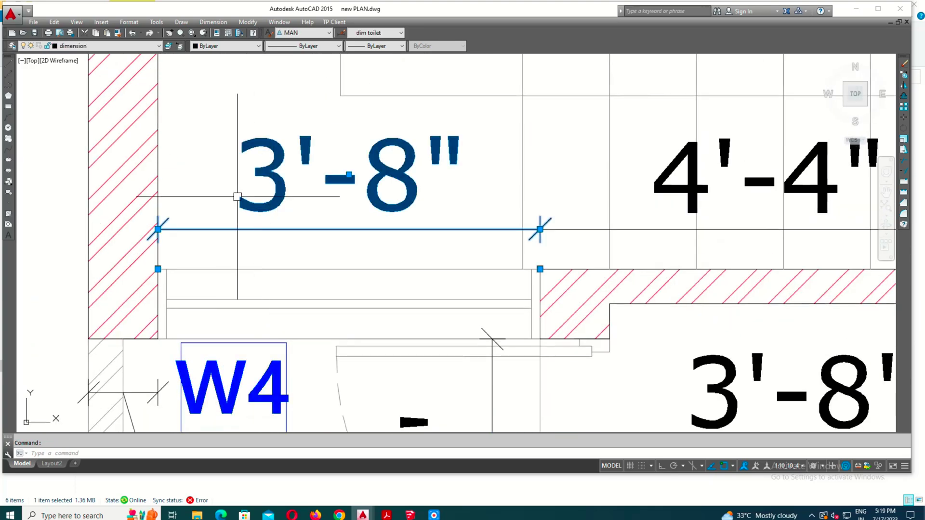
{"action": "scroll", "coordinate": [433, 260], "scroll_direction": "down", "scroll_amount": 3}
{"action": "scroll", "coordinate": [289, 144], "scroll_direction": "up", "scroll_amount": 4}
{"action": "key", "text": "Escape"}
{"action": "left_click", "coordinate": [214, 211]}
{"action": "scroll", "coordinate": [195, 209], "scroll_direction": "down", "scroll_amount": 2}
{"action": "left_click", "coordinate": [630, 258]}
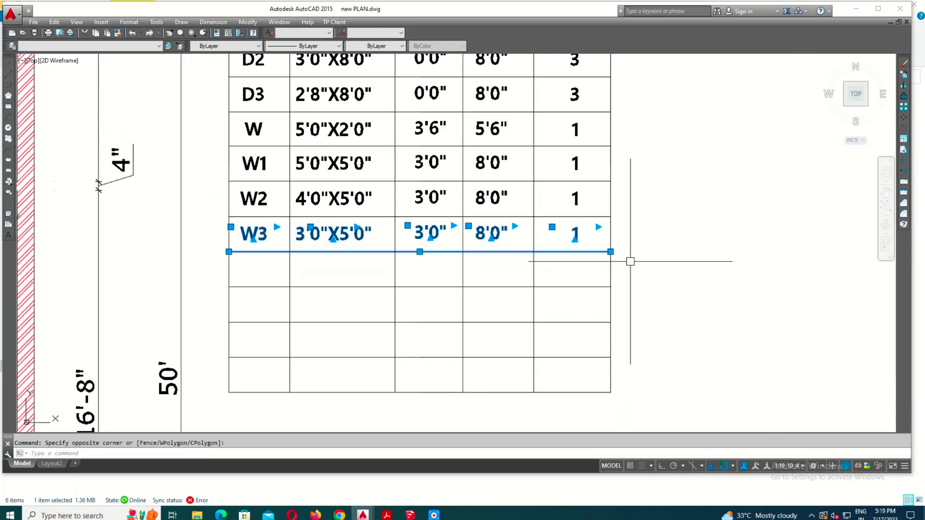
{"action": "scroll", "coordinate": [593, 269], "scroll_direction": "up", "scroll_amount": 1}
{"action": "scroll", "coordinate": [606, 232], "scroll_direction": "up", "scroll_amount": 1}
{"action": "key", "text": "Return"}
{"action": "left_click", "coordinate": [618, 192]}
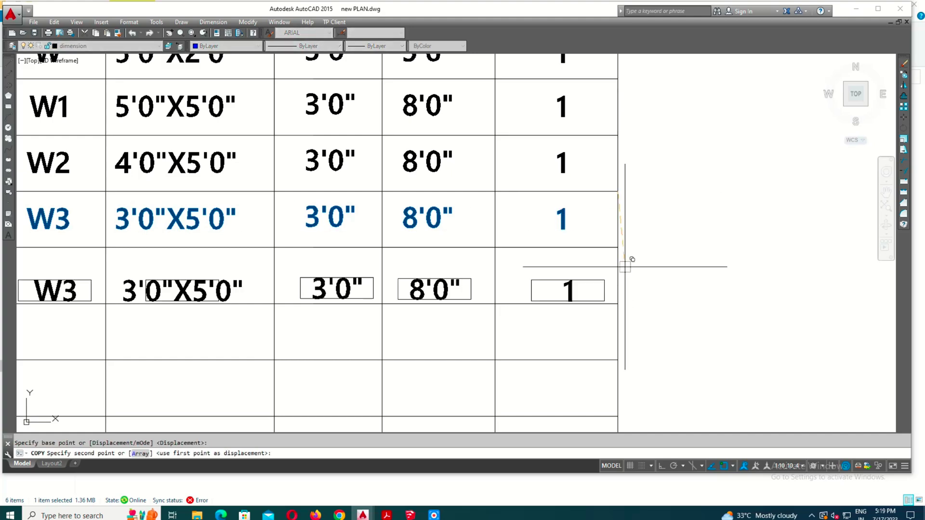
{"action": "left_click", "coordinate": [621, 249]}
{"action": "key", "text": "Escape"}
{"action": "scroll", "coordinate": [290, 263], "scroll_direction": "up", "scroll_amount": 3}
Rename the copied row from W3 to W4.
{"action": "double_click", "coordinate": [322, 244]}
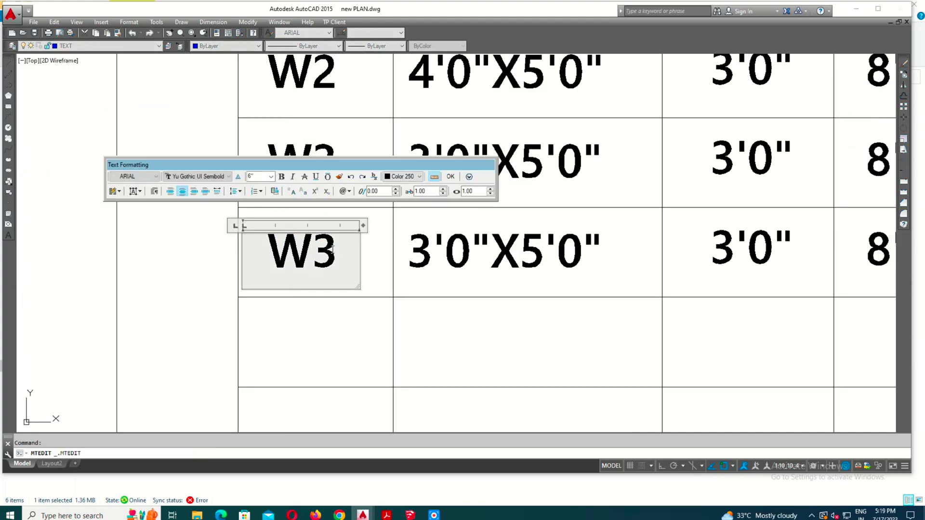
{"action": "left_click_drag", "start_coordinate": [334, 250], "coordinate": [311, 250]}
{"action": "type", "text": "4"}
{"action": "left_click", "coordinate": [366, 333]}
{"action": "scroll", "coordinate": [365, 332], "scroll_direction": "down", "scroll_amount": 5}
{"action": "scroll", "coordinate": [177, 380], "scroll_direction": "up", "scroll_amount": 3}
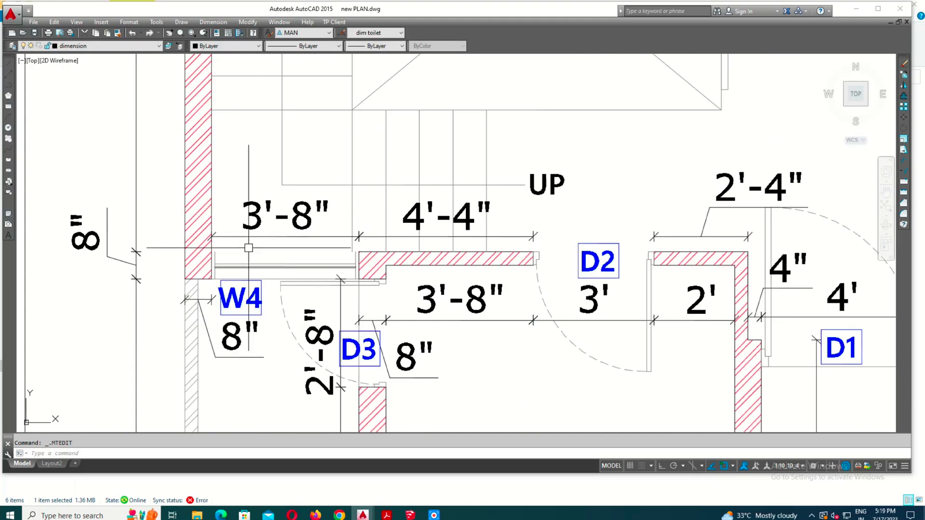
{"action": "left_click", "coordinate": [276, 256]}
{"action": "scroll", "coordinate": [277, 256], "scroll_direction": "up", "scroll_amount": 2}
{"action": "key", "text": "Escape"}
{"action": "scroll", "coordinate": [382, 421], "scroll_direction": "down", "scroll_amount": 2}
Change the W4 size from 3'0"X5'0" to 3'8"X5'0".
{"action": "middle_click_drag", "start_coordinate": [722, 193], "coordinate": [366, 337]}
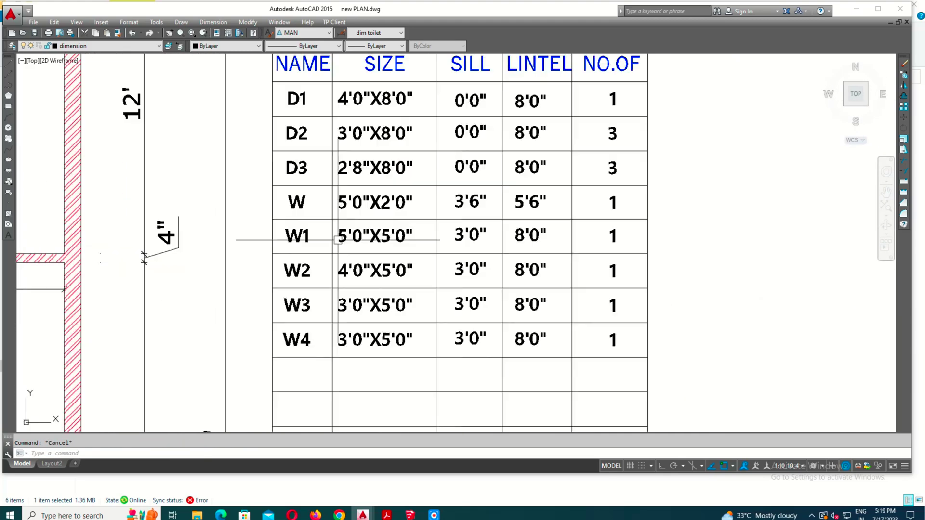
{"action": "scroll", "coordinate": [367, 347], "scroll_direction": "up", "scroll_amount": 3}
{"action": "double_click", "coordinate": [366, 311]}
{"action": "left_click_drag", "start_coordinate": [354, 313], "coordinate": [324, 331]}
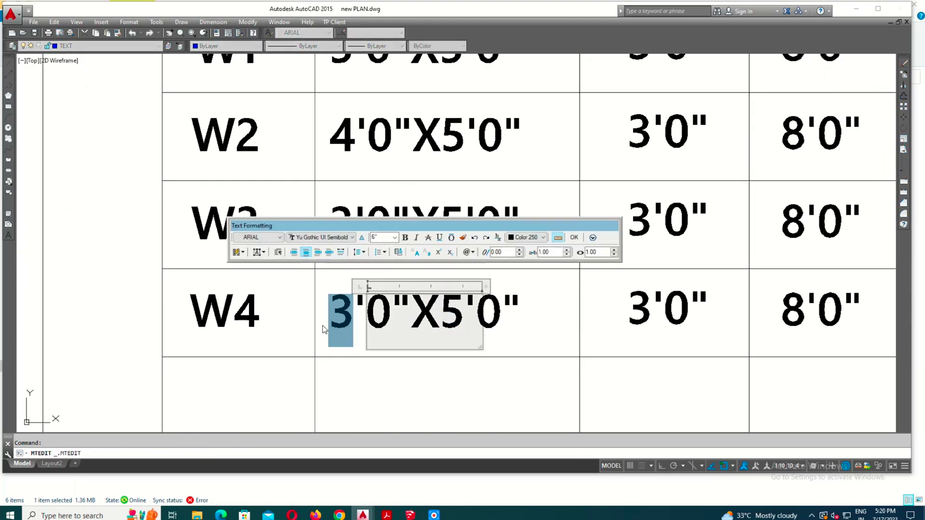
{"action": "type", "text": "8"}
{"action": "left_click", "coordinate": [410, 374]}
{"action": "scroll", "coordinate": [410, 370], "scroll_direction": "down", "scroll_amount": 2}
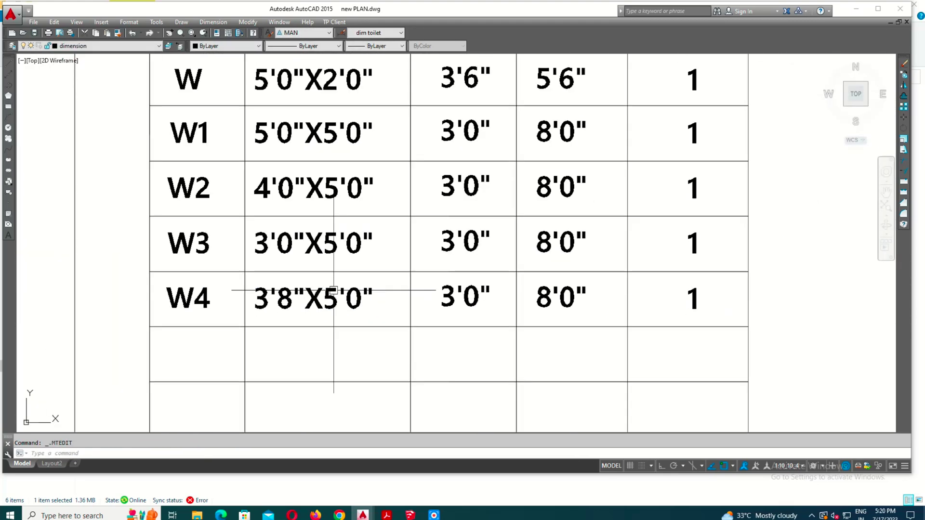
{"action": "scroll", "coordinate": [440, 348], "scroll_direction": "down", "scroll_amount": 1}
{"action": "scroll", "coordinate": [589, 308], "scroll_direction": "down", "scroll_amount": 4}
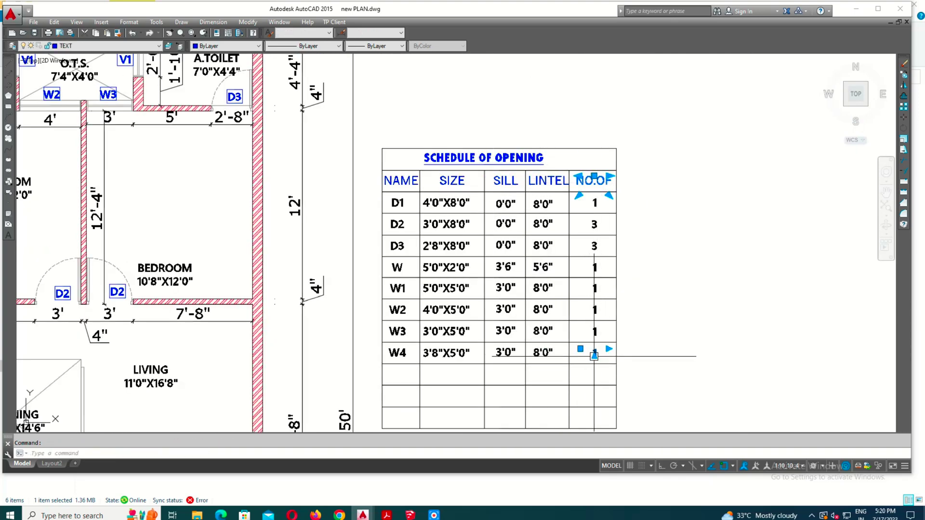
{"action": "key", "text": "Escape"}
{"action": "scroll", "coordinate": [501, 320], "scroll_direction": "down", "scroll_amount": 1}
{"action": "scroll", "coordinate": [501, 320], "scroll_direction": "down", "scroll_amount": 5}
{"action": "scroll", "coordinate": [366, 216], "scroll_direction": "up", "scroll_amount": 8}
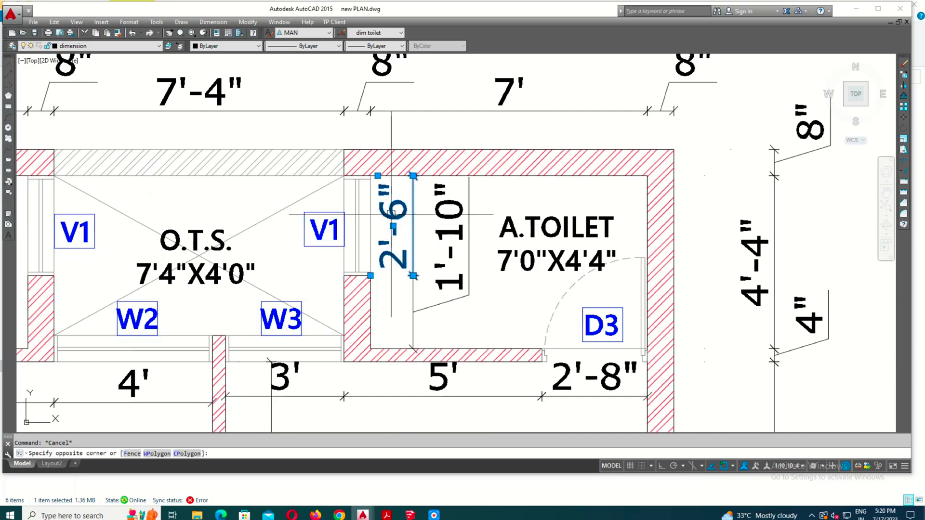
Copy the W4 schedule row one row down to start a new opening row.
{"action": "scroll", "coordinate": [391, 213], "scroll_direction": "up", "scroll_amount": 2}
{"action": "key", "text": "Escape"}
{"action": "scroll", "coordinate": [355, 313], "scroll_direction": "down", "scroll_amount": 3}
{"action": "scroll", "coordinate": [355, 314], "scroll_direction": "down", "scroll_amount": 3}
{"action": "scroll", "coordinate": [300, 302], "scroll_direction": "up", "scroll_amount": 5}
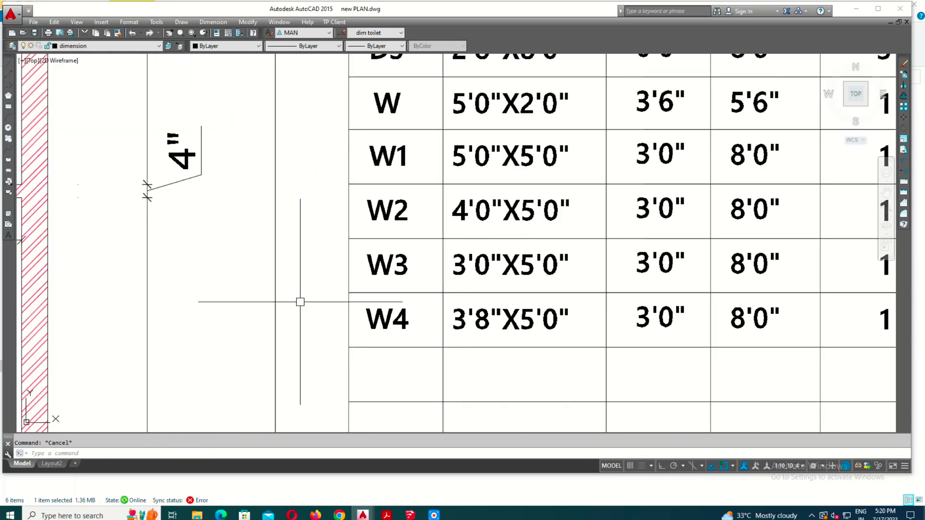
{"action": "scroll", "coordinate": [291, 293], "scroll_direction": "down", "scroll_amount": 2}
{"action": "left_click", "coordinate": [706, 316]}
{"action": "type", "text": "co"}
{"action": "key", "text": "Return"}
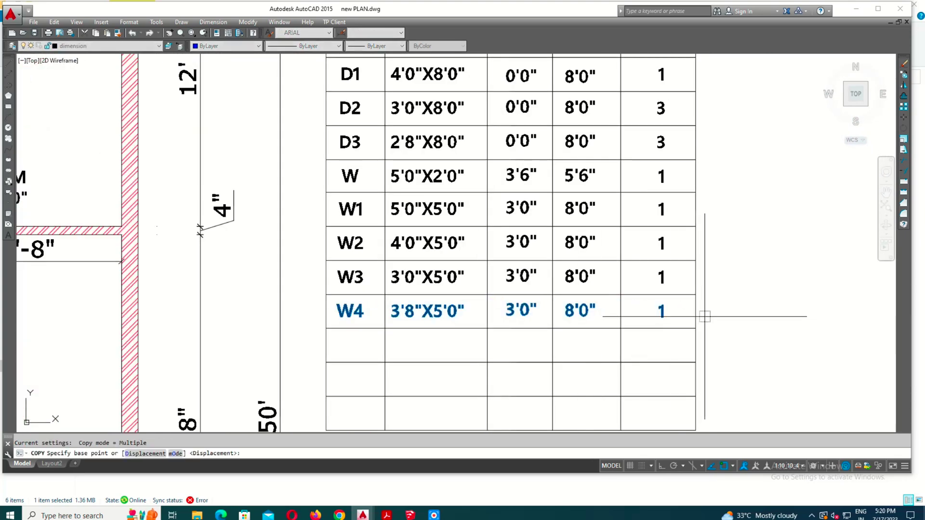
{"action": "left_click", "coordinate": [695, 295]}
{"action": "left_click", "coordinate": [695, 329]}
Rename the copied row to V1 and set its size to 2'6"X5'0".
{"action": "scroll", "coordinate": [327, 350], "scroll_direction": "up", "scroll_amount": 3}
{"action": "scroll", "coordinate": [328, 352], "scroll_direction": "up", "scroll_amount": 2}
{"action": "double_click", "coordinate": [323, 353]}
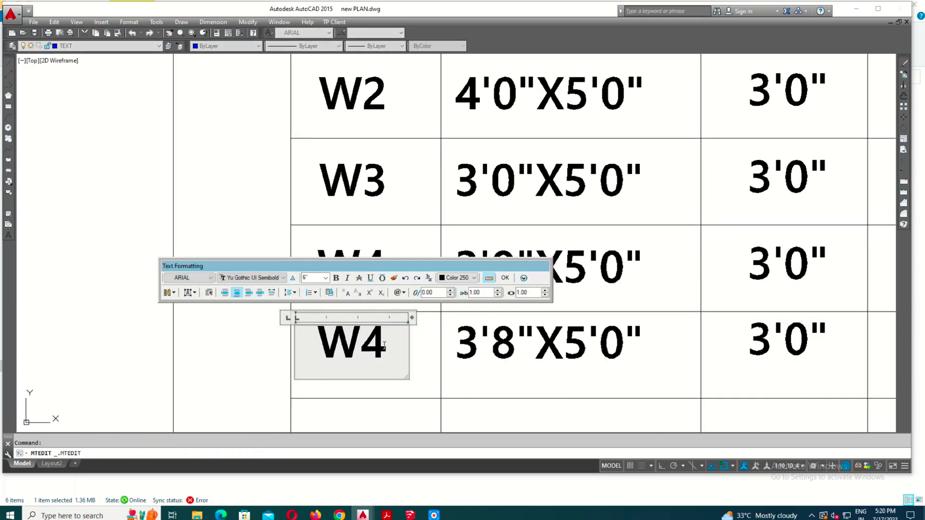
{"action": "type", "text": "V1"}
{"action": "left_click", "coordinate": [473, 357]}
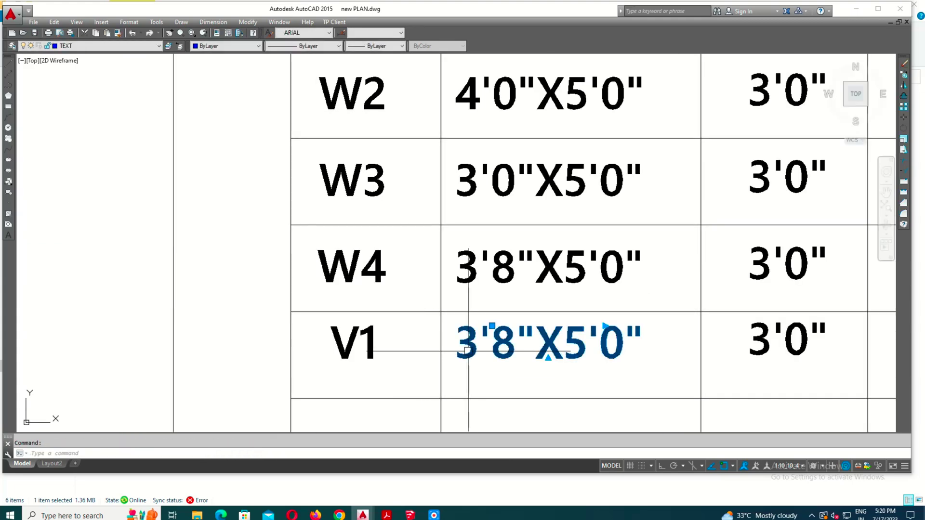
{"action": "double_click", "coordinate": [480, 345]}
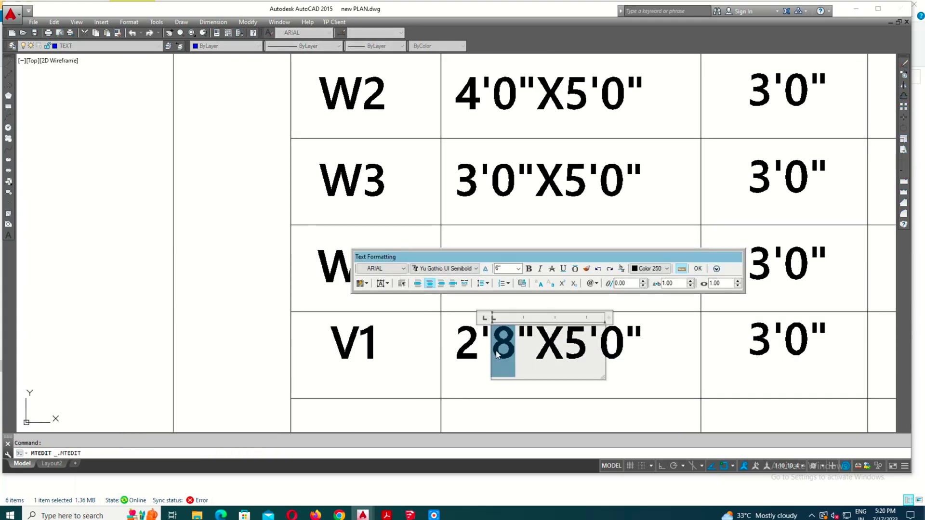
{"action": "left_click", "coordinate": [447, 349]}
{"action": "scroll", "coordinate": [447, 349], "scroll_direction": "down", "scroll_amount": 2}
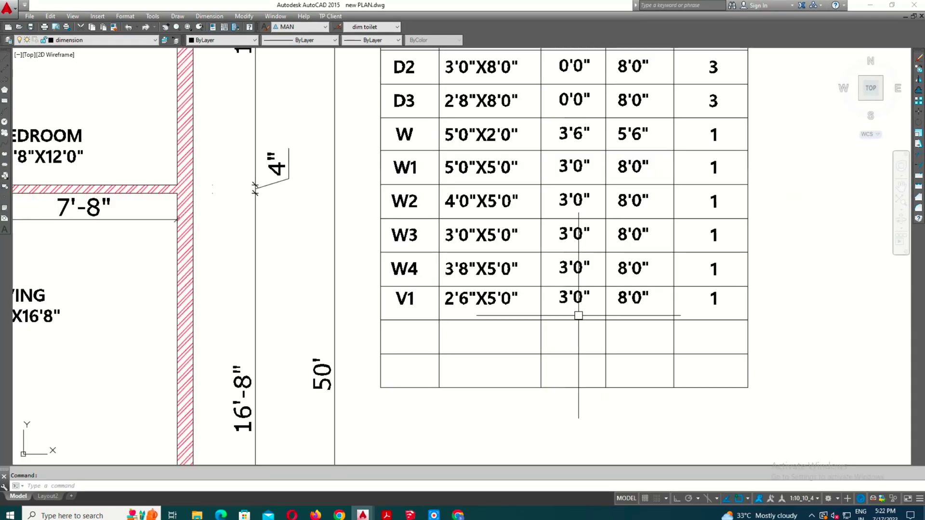
{"action": "scroll", "coordinate": [578, 316], "scroll_direction": "up", "scroll_amount": 2}
Set V1's sill to 8'4", lintel to 10'0" and quantity to 2.
{"action": "double_click", "coordinate": [573, 296]}
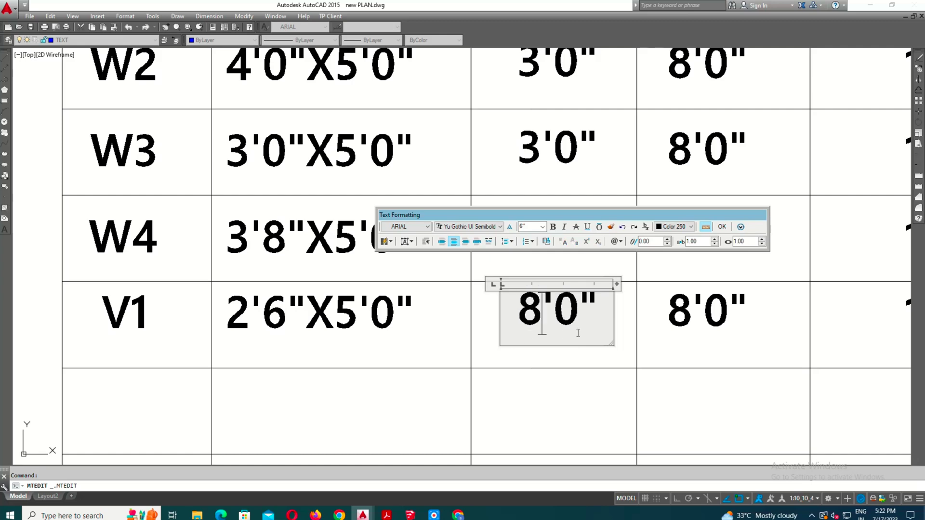
{"action": "type", "text": "4"}
{"action": "scroll", "coordinate": [563, 333], "scroll_direction": "down", "scroll_amount": 2}
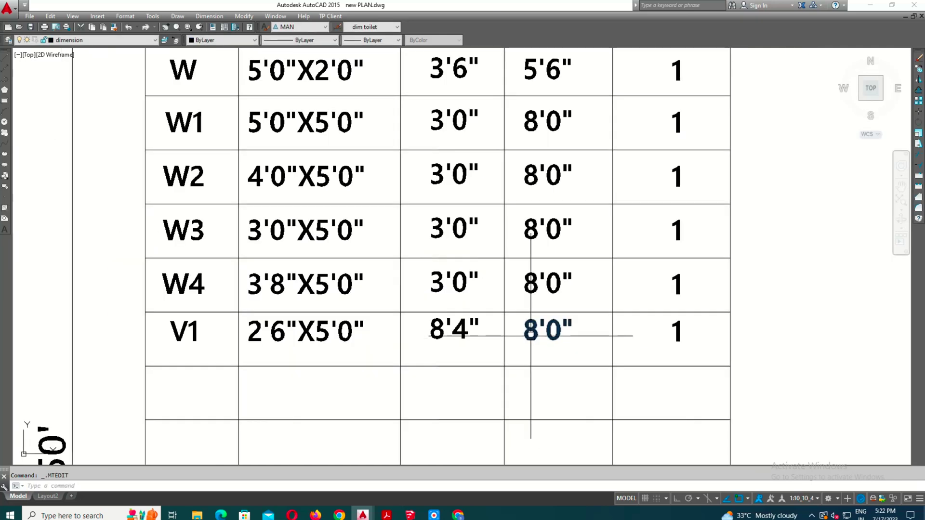
{"action": "scroll", "coordinate": [570, 334], "scroll_direction": "up", "scroll_amount": 2}
{"action": "double_click", "coordinate": [542, 333]}
{"action": "type", "text": "10"}
{"action": "left_click", "coordinate": [545, 388]}
{"action": "scroll", "coordinate": [596, 382], "scroll_direction": "down", "scroll_amount": 2}
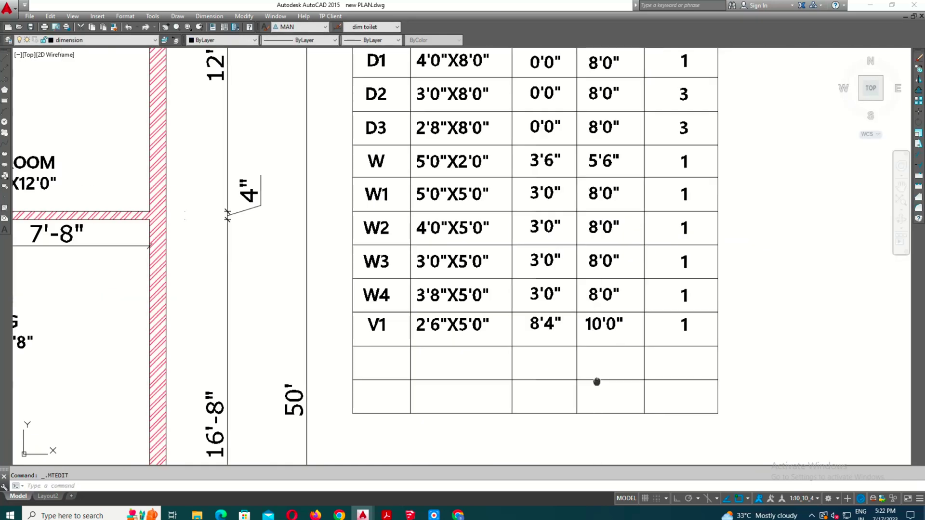
{"action": "scroll", "coordinate": [697, 333], "scroll_direction": "up", "scroll_amount": 2}
{"action": "double_click", "coordinate": [697, 333]}
{"action": "type", "text": "2"}
{"action": "left_click", "coordinate": [729, 316]}
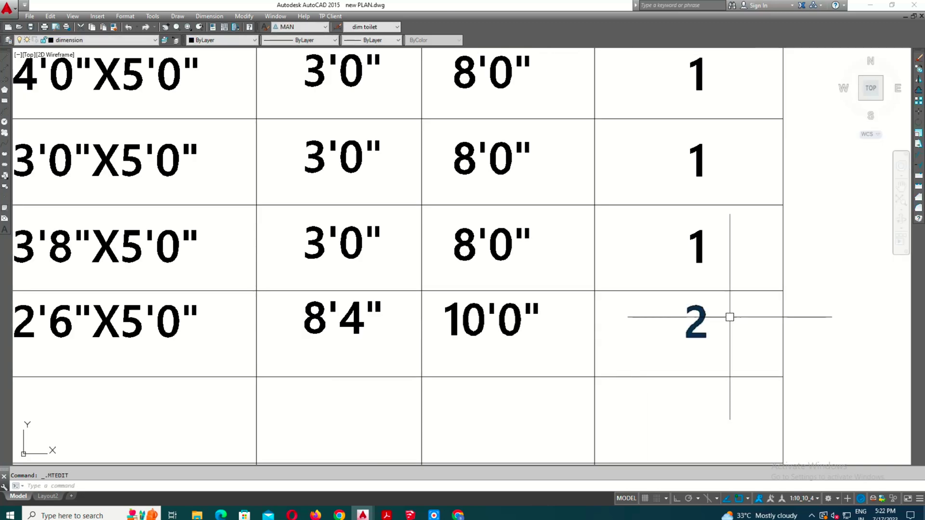
Check the 2'-6" ventilator dimension and V1 tag in the plan, then return to the schedule.
{"action": "scroll", "coordinate": [729, 316], "scroll_direction": "down", "scroll_amount": 3}
{"action": "scroll", "coordinate": [472, 139], "scroll_direction": "up", "scroll_amount": 5}
{"action": "left_click", "coordinate": [490, 130]}
{"action": "scroll", "coordinate": [364, 134], "scroll_direction": "down", "scroll_amount": 2}
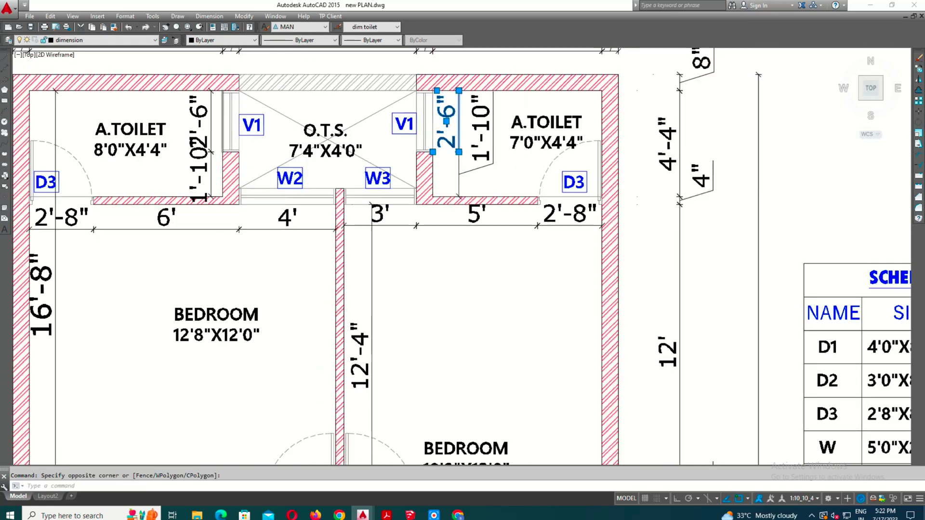
{"action": "scroll", "coordinate": [241, 123], "scroll_direction": "up", "scroll_amount": 2}
{"action": "left_click", "coordinate": [284, 113]}
{"action": "key", "text": "Escape"}
{"action": "scroll", "coordinate": [502, 127], "scroll_direction": "down", "scroll_amount": 3}
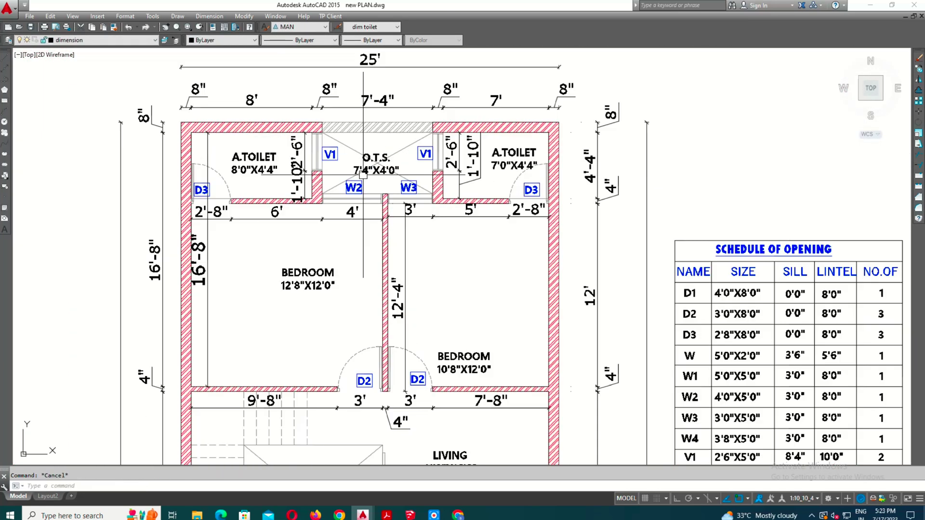
{"action": "middle_click_drag", "start_coordinate": [501, 126], "coordinate": [366, 106]}
{"action": "scroll", "coordinate": [620, 378], "scroll_direction": "up", "scroll_amount": 3}
{"action": "scroll", "coordinate": [426, 286], "scroll_direction": "up", "scroll_amount": 3}
{"action": "scroll", "coordinate": [426, 286], "scroll_direction": "up", "scroll_amount": 2}
Change V1's size height to 1'8", making it 2'6"X1'8".
{"action": "double_click", "coordinate": [426, 286]}
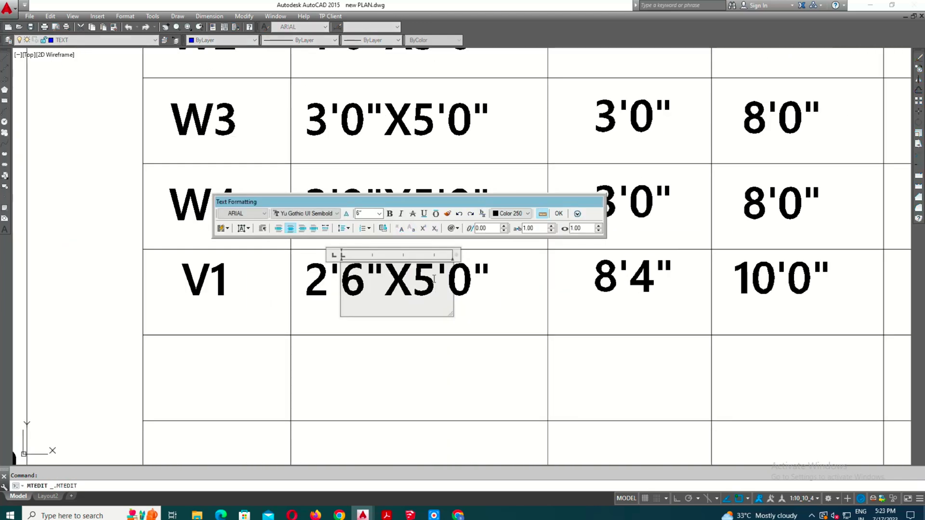
{"action": "left_click_drag", "start_coordinate": [413, 284], "coordinate": [434, 285]}
{"action": "type", "text": "1'"}
{"action": "type", "text": "8"}
{"action": "scroll", "coordinate": [445, 297], "scroll_direction": "down", "scroll_amount": 3}
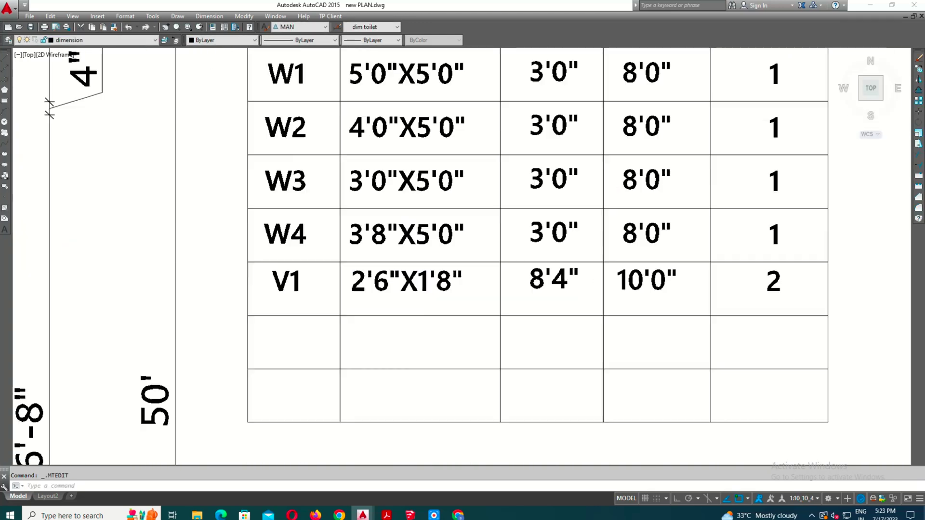
{"action": "scroll", "coordinate": [596, 401], "scroll_direction": "down", "scroll_amount": 1}
{"action": "scroll", "coordinate": [596, 401], "scroll_direction": "up", "scroll_amount": 1}
{"action": "scroll", "coordinate": [595, 401], "scroll_direction": "down", "scroll_amount": 3}
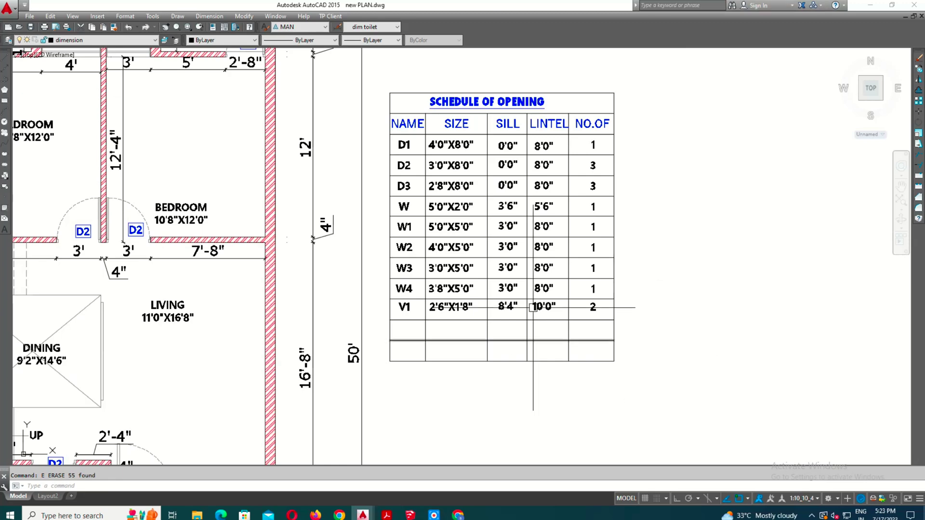
{"action": "scroll", "coordinate": [436, 112], "scroll_direction": "up", "scroll_amount": 4}
Make the SCHEDULE OF OPENING title red.
{"action": "double_click", "coordinate": [424, 125]}
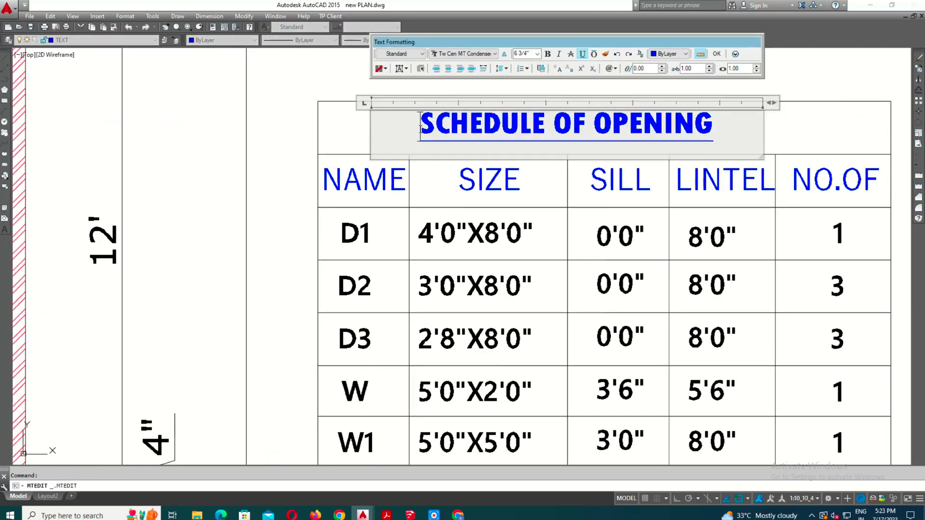
{"action": "left_click_drag", "start_coordinate": [593, 127], "coordinate": [410, 126]}
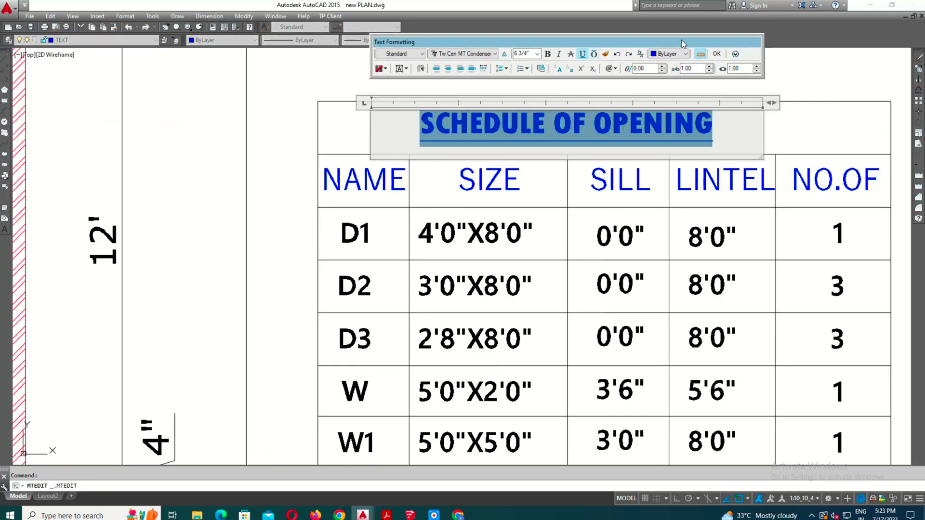
{"action": "left_click", "coordinate": [684, 54]}
{"action": "left_click", "coordinate": [662, 79]}
{"action": "left_click", "coordinate": [619, 226]}
{"action": "scroll", "coordinate": [619, 227], "scroll_direction": "down", "scroll_amount": 3}
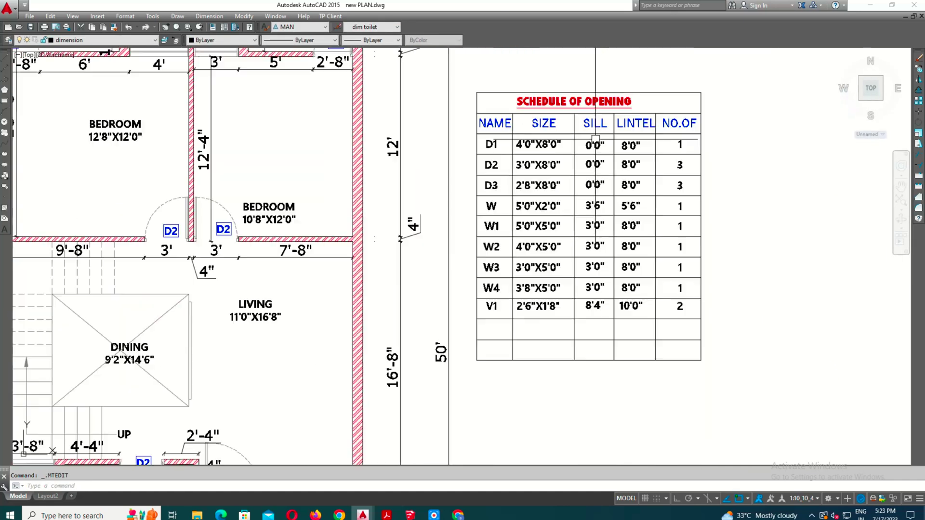
{"action": "scroll", "coordinate": [605, 309], "scroll_direction": "up", "scroll_amount": 4}
Erase the two unused bottom table lines and trim the leftover vertical lines below.
{"action": "left_click", "coordinate": [605, 310]}
{"action": "left_click", "coordinate": [620, 394]}
{"action": "type", "text": "e"}
{"action": "key", "text": "Return"}
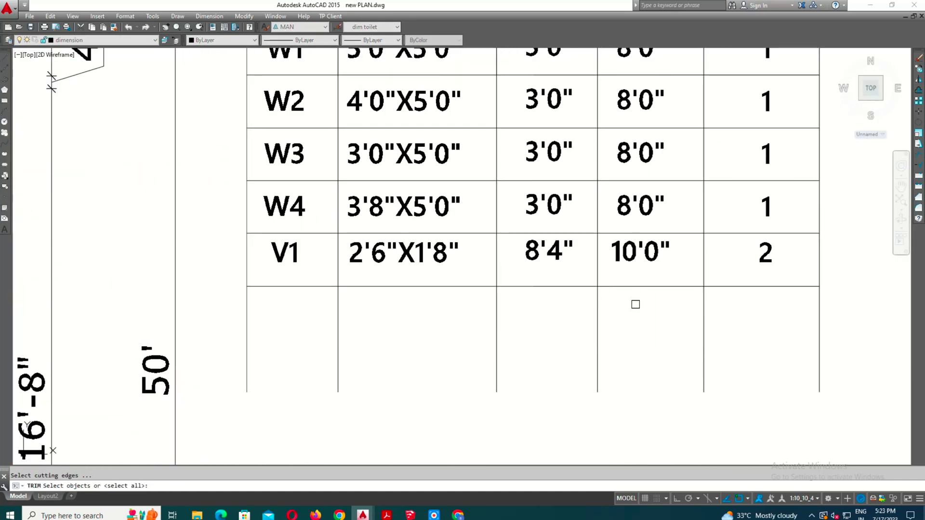
{"action": "scroll", "coordinate": [636, 304], "scroll_direction": "down", "scroll_amount": 3}
{"action": "left_click", "coordinate": [760, 295]}
{"action": "left_click", "coordinate": [388, 330]}
{"action": "key", "text": "Escape"}
{"action": "scroll", "coordinate": [434, 321], "scroll_direction": "down", "scroll_amount": 3}
{"action": "scroll", "coordinate": [554, 428], "scroll_direction": "up", "scroll_amount": 1}
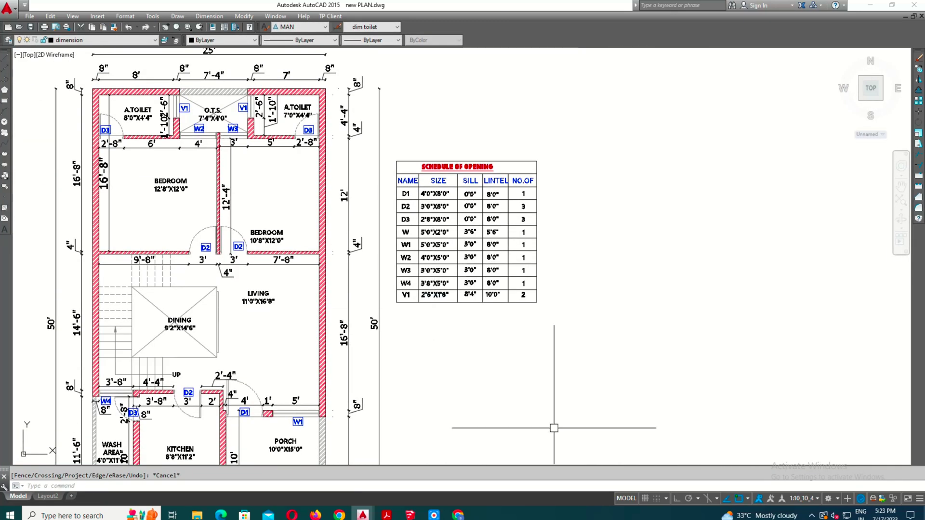
{"action": "scroll", "coordinate": [530, 270], "scroll_direction": "up", "scroll_amount": 2}
Copy the red schedule title below the table and rewrite it as "HEIGHT OF SLAB =11'".
{"action": "type", "text": "co"}
{"action": "key", "text": "Return"}
{"action": "left_click", "coordinate": [430, 135]}
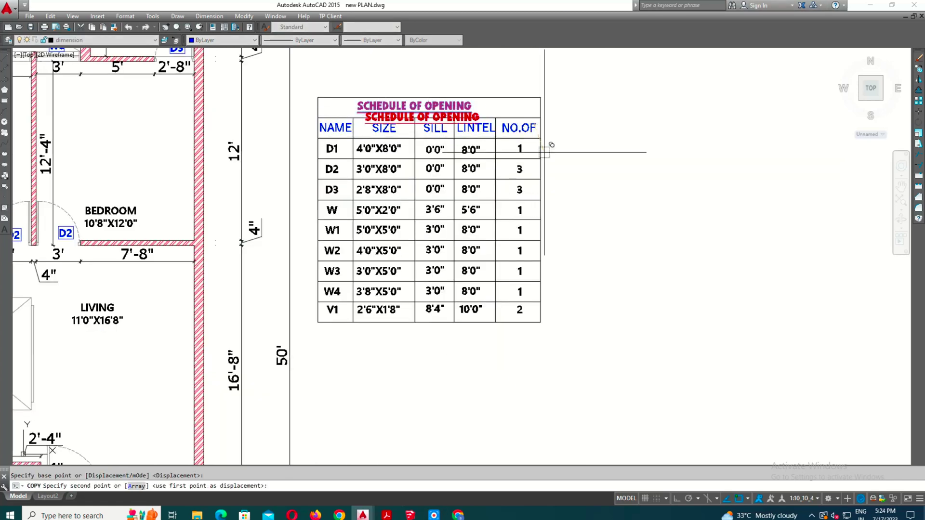
{"action": "left_click", "coordinate": [534, 368]}
{"action": "double_click", "coordinate": [414, 356]}
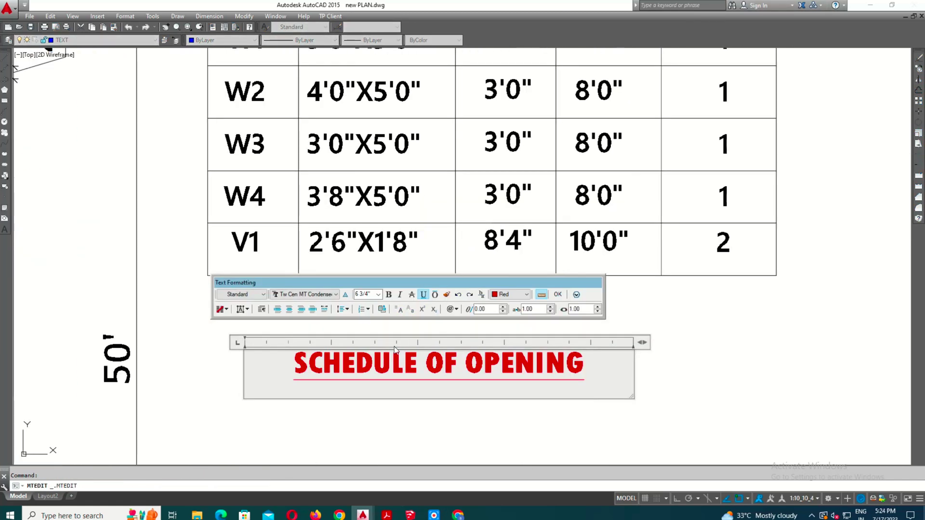
{"action": "key", "text": "ctrl+a"}
{"action": "type", "text": "HEIGHT"}
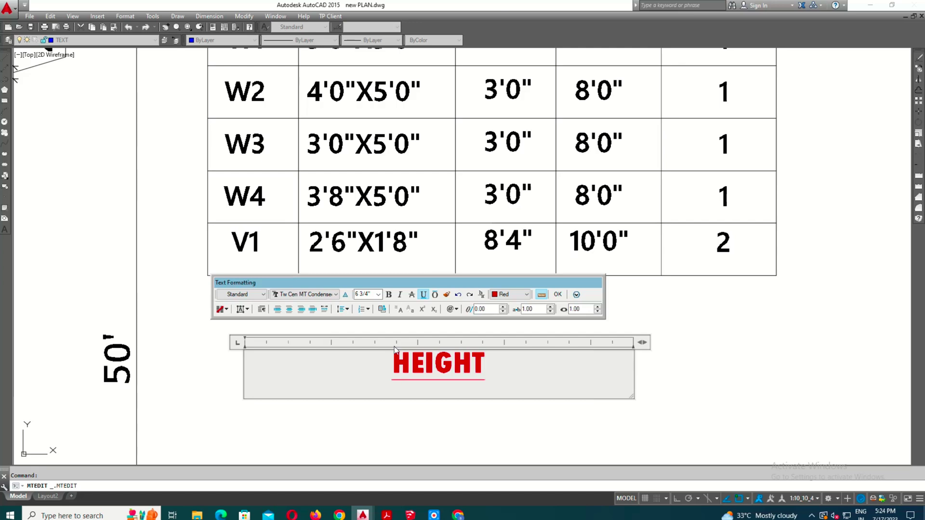
{"action": "type", "text": " OF SLAB "}
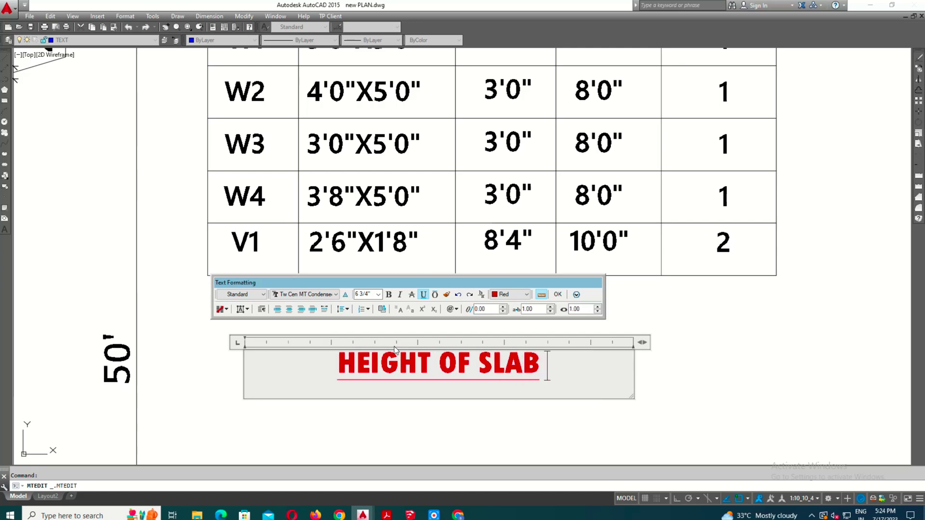
{"action": "type", "text": "=11'"}
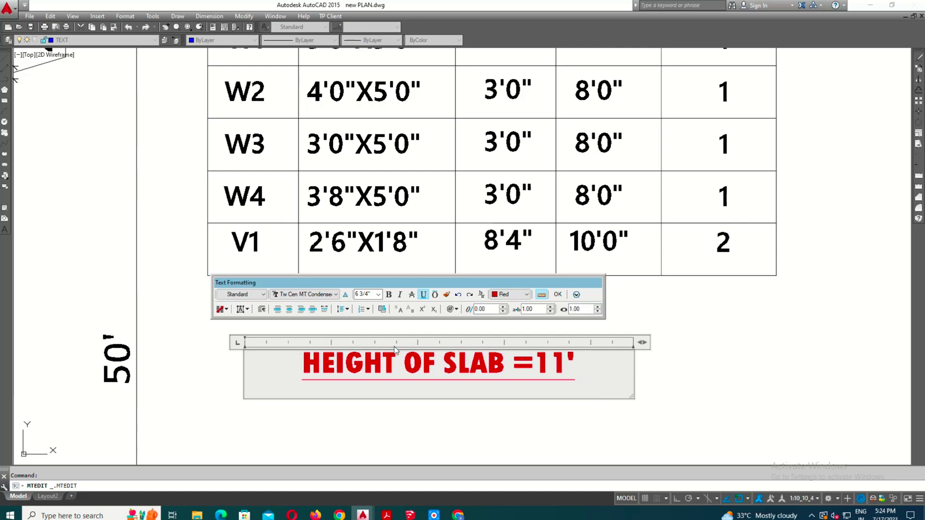
{"action": "key", "text": "ctrl+Return"}
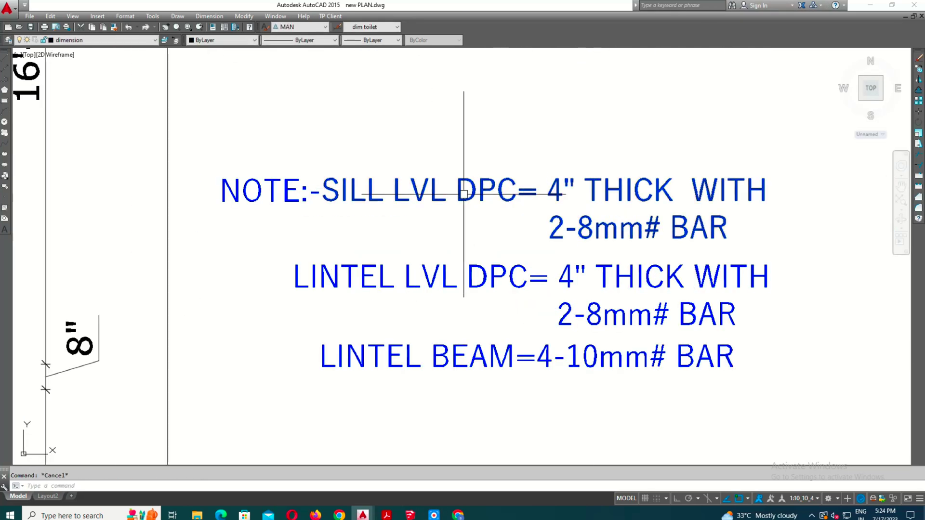
In the sill DPC note, make 4" THICK red and the 2-8mm# BAR line black.
{"action": "double_click", "coordinate": [619, 195]}
{"action": "left_click_drag", "start_coordinate": [547, 195], "coordinate": [673, 197]}
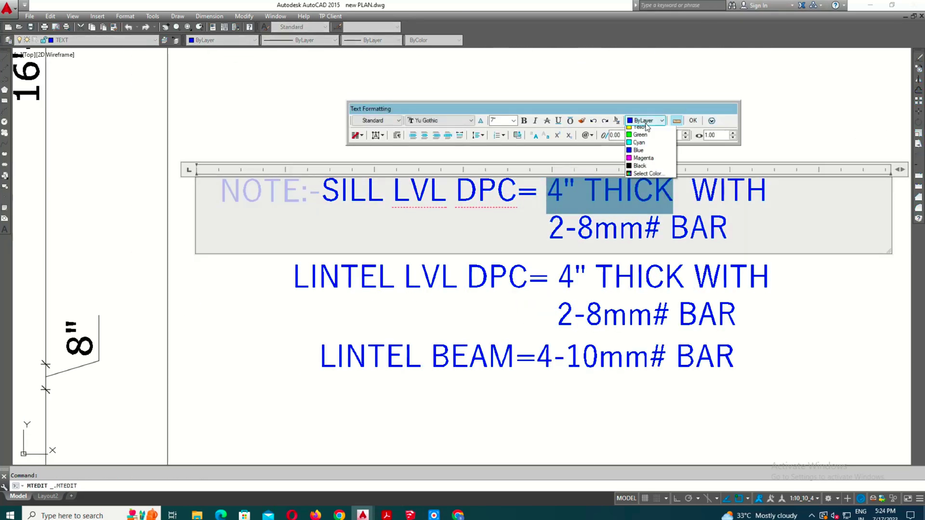
{"action": "left_click", "coordinate": [647, 146]}
{"action": "left_click_drag", "start_coordinate": [718, 227], "coordinate": [547, 236]}
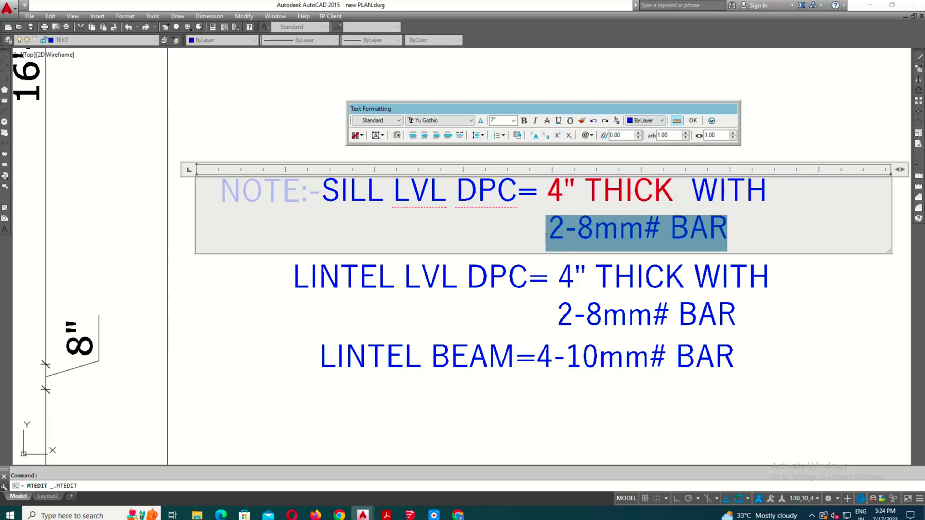
{"action": "left_click", "coordinate": [640, 120]}
{"action": "left_click", "coordinate": [646, 193]}
{"action": "left_click", "coordinate": [618, 300]}
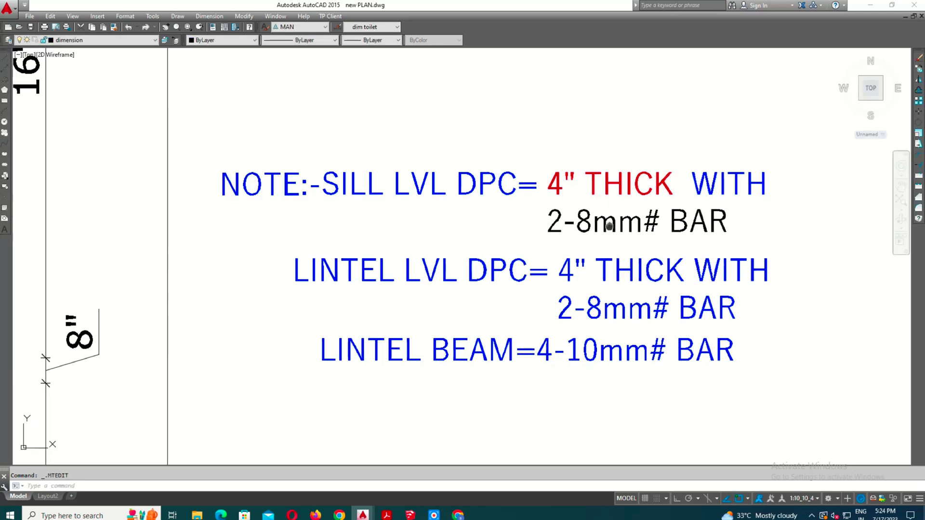
In the lintel DPC note, make DPC= 4" THICK red and the 2-8mm# BAR line black.
{"action": "double_click", "coordinate": [573, 231]}
{"action": "left_click_drag", "start_coordinate": [690, 236], "coordinate": [468, 233]}
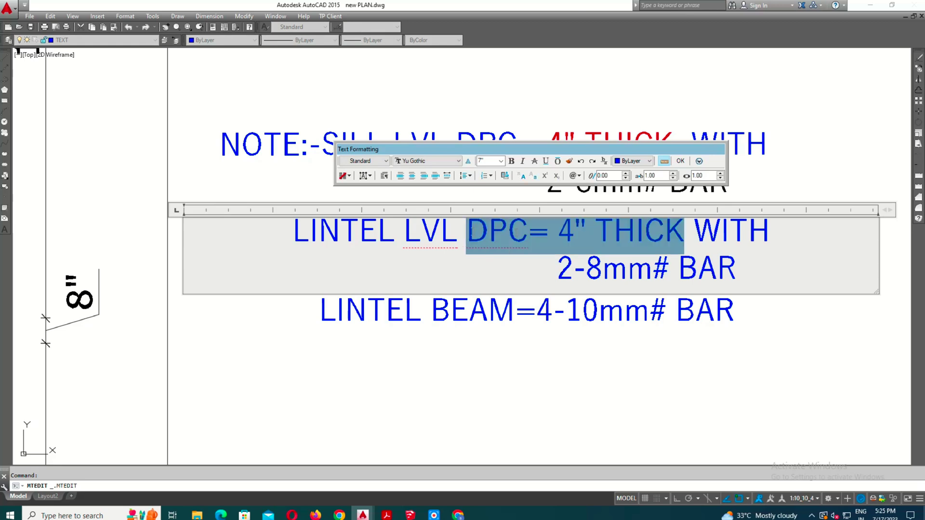
{"action": "left_click", "coordinate": [639, 161]}
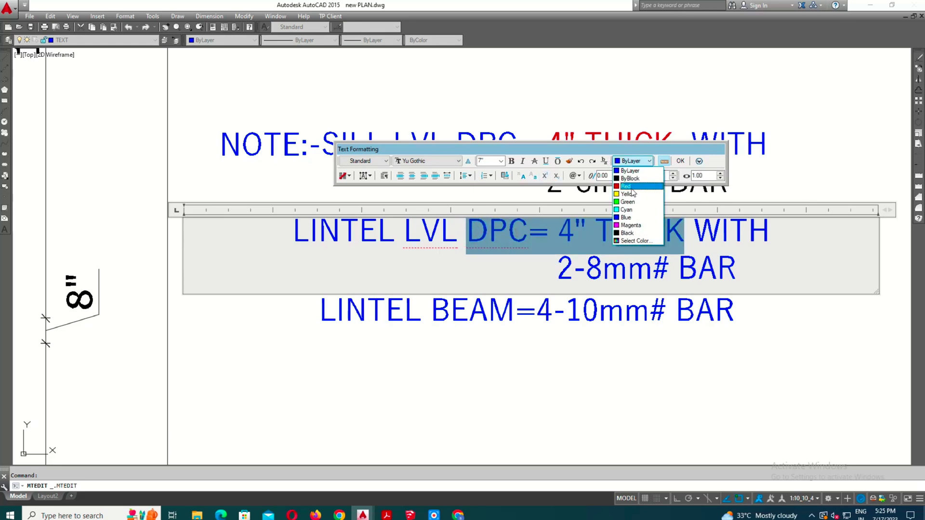
{"action": "left_click", "coordinate": [631, 186]}
{"action": "left_click", "coordinate": [588, 310]}
{"action": "double_click", "coordinate": [519, 189]}
{"action": "left_click_drag", "start_coordinate": [725, 244], "coordinate": [550, 256]}
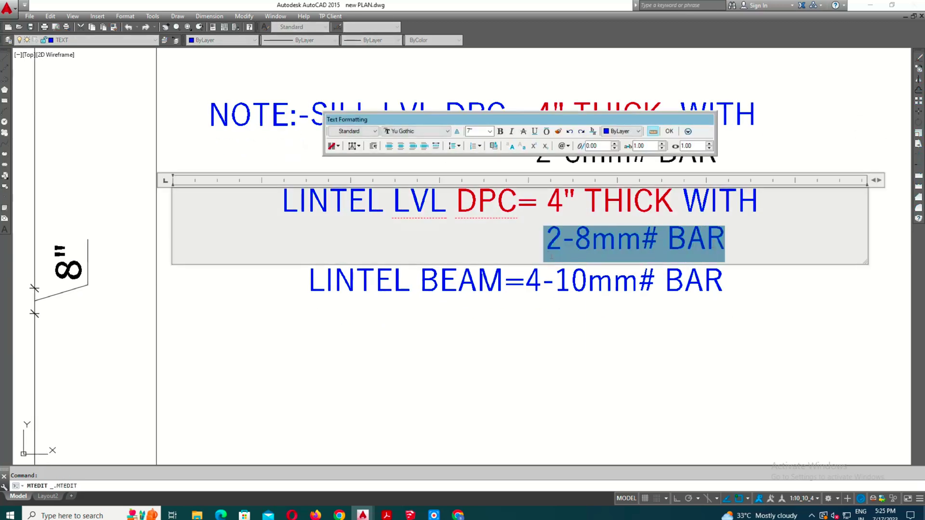
{"action": "left_click", "coordinate": [627, 131]}
{"action": "left_click", "coordinate": [621, 188]}
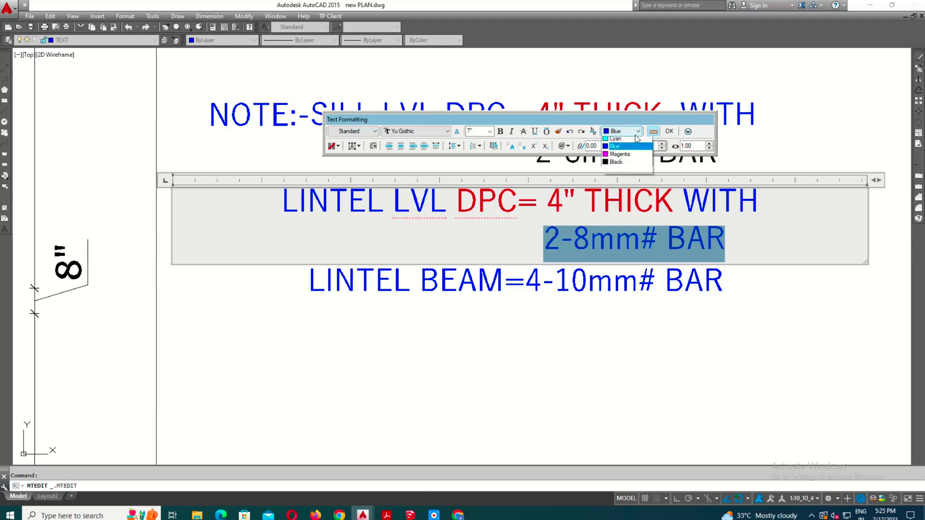
{"action": "left_click", "coordinate": [619, 202]}
{"action": "left_click", "coordinate": [599, 305]}
Make the LINTEL BEAM note line magenta.
{"action": "double_click", "coordinate": [573, 279]}
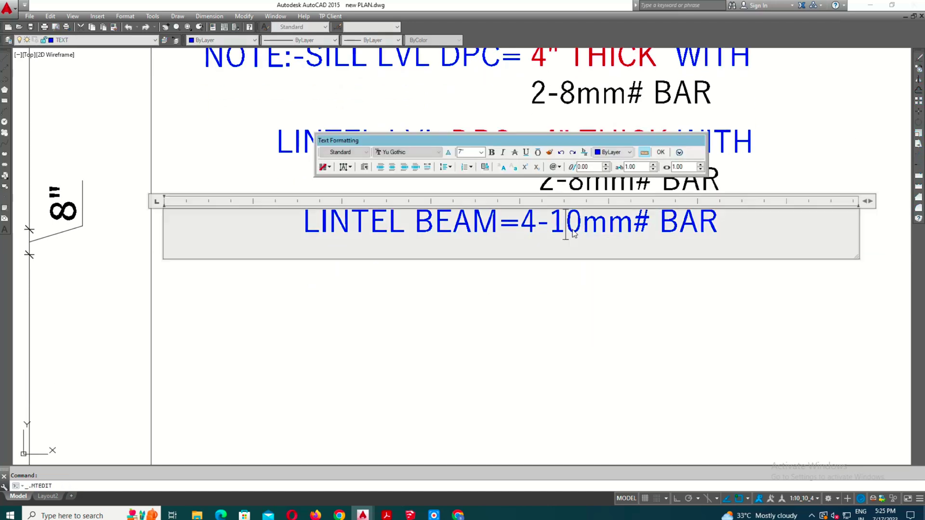
{"action": "left_click_drag", "start_coordinate": [497, 222], "coordinate": [301, 223]}
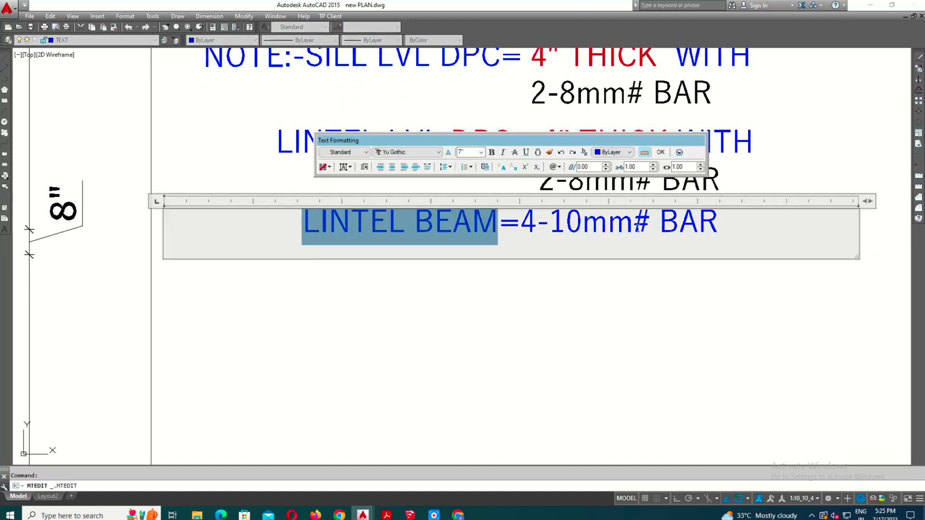
{"action": "left_click_drag", "start_coordinate": [638, 228], "coordinate": [653, 227]}
{"action": "left_click", "coordinate": [614, 151]}
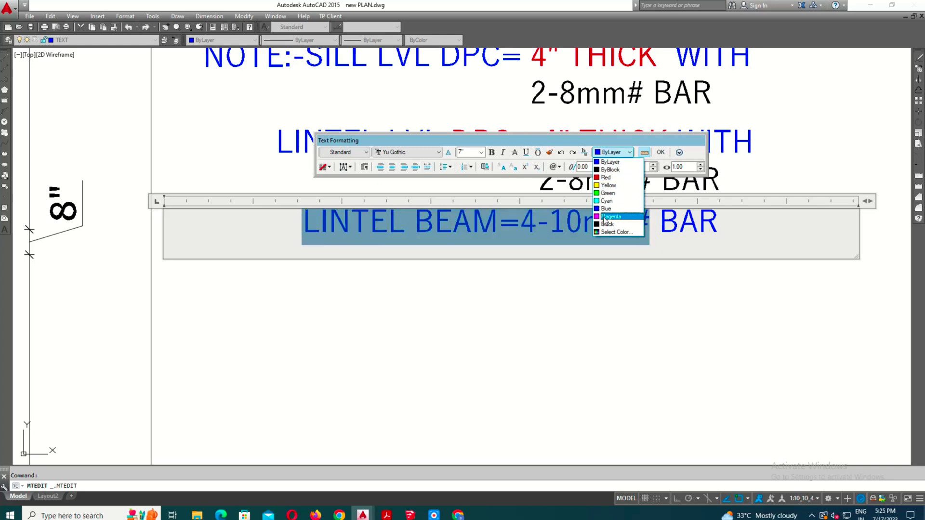
{"action": "left_click", "coordinate": [605, 217]}
{"action": "left_click", "coordinate": [632, 316]}
{"action": "scroll", "coordinate": [634, 317], "scroll_direction": "down", "scroll_amount": 3}
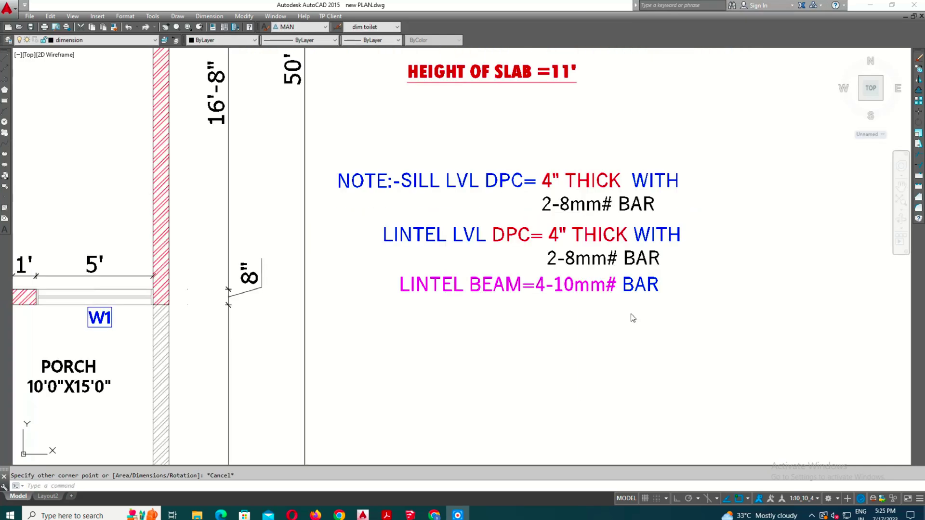
Draw a rectangular border around the DPC notes.
{"action": "type", "text": "ec"}
{"action": "key", "text": "Return"}
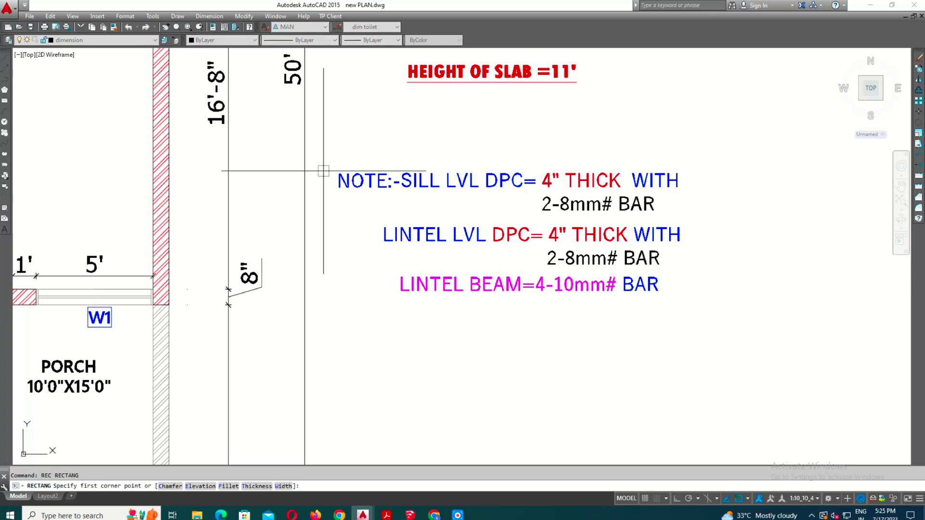
{"action": "left_click", "coordinate": [320, 151]}
{"action": "scroll", "coordinate": [522, 337], "scroll_direction": "down", "scroll_amount": 5}
{"action": "scroll", "coordinate": [464, 185], "scroll_direction": "up", "scroll_amount": 2}
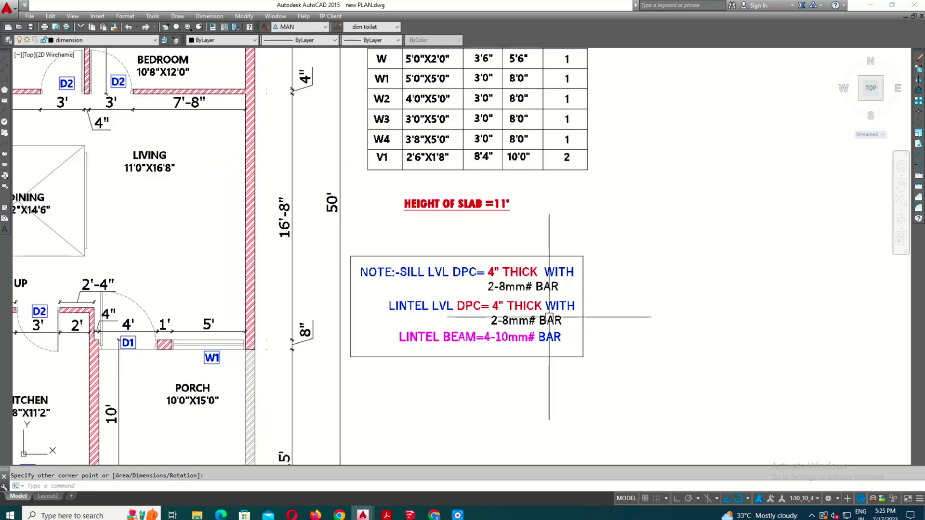
{"action": "key", "text": "Escape"}
{"action": "scroll", "coordinate": [526, 298], "scroll_direction": "down", "scroll_amount": 4}
{"action": "middle_click_drag", "start_coordinate": [526, 298], "coordinate": [530, 257]}
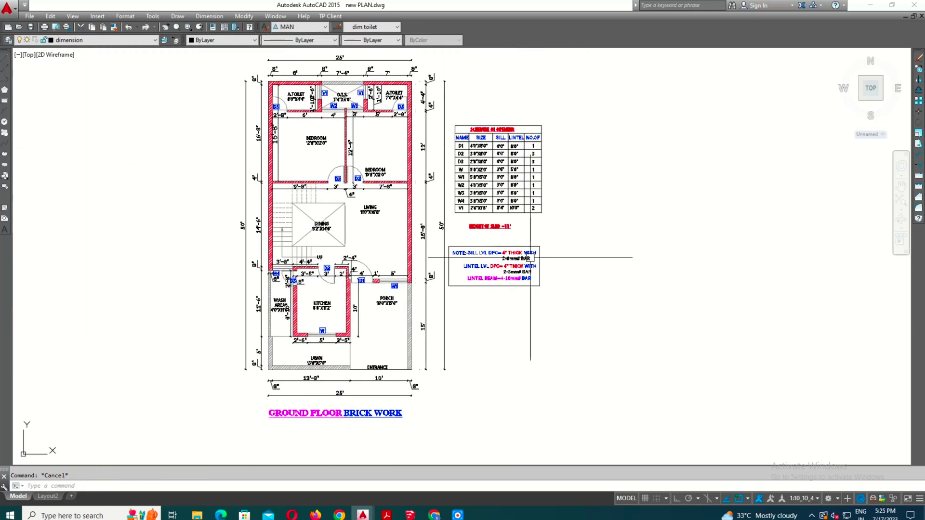
Draw a rectangular border around the whole floor plan.
{"action": "type", "text": "Rec"}
{"action": "key", "text": "Return"}
{"action": "scroll", "coordinate": [518, 270], "scroll_direction": "down", "scroll_amount": 2}
{"action": "scroll", "coordinate": [338, 147], "scroll_direction": "up", "scroll_amount": 2}
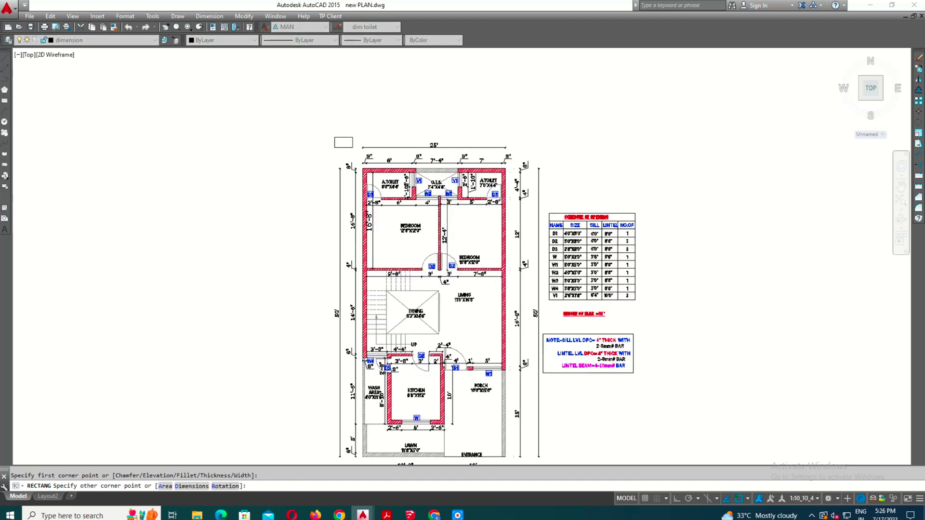
{"action": "scroll", "coordinate": [652, 361], "scroll_direction": "up", "scroll_amount": 2}
{"action": "scroll", "coordinate": [658, 423], "scroll_direction": "up", "scroll_amount": 5}
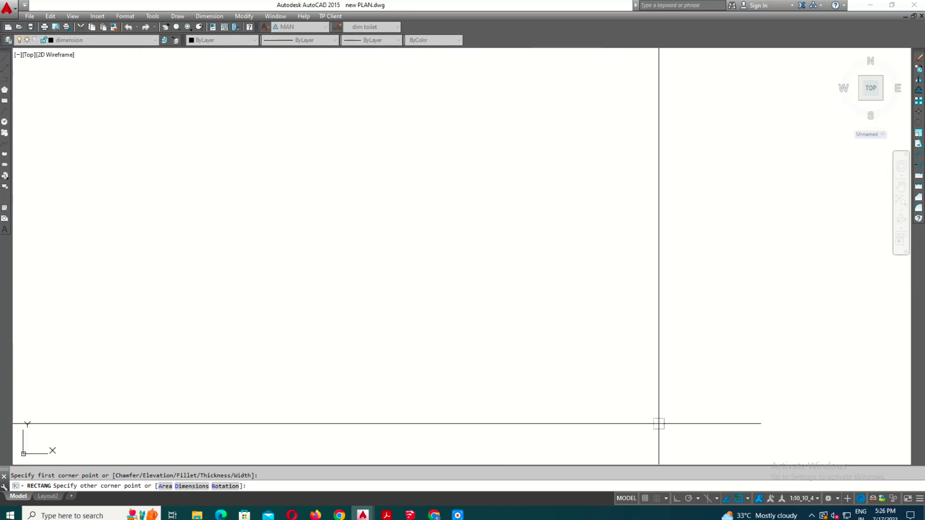
{"action": "scroll", "coordinate": [704, 361], "scroll_direction": "down", "scroll_amount": 1}
{"action": "key", "text": "Escape"}
{"action": "scroll", "coordinate": [622, 415], "scroll_direction": "down", "scroll_amount": 4}
{"action": "scroll", "coordinate": [622, 415], "scroll_direction": "down", "scroll_amount": 1}
{"action": "middle_click_drag", "start_coordinate": [751, 166], "coordinate": [770, 307]}
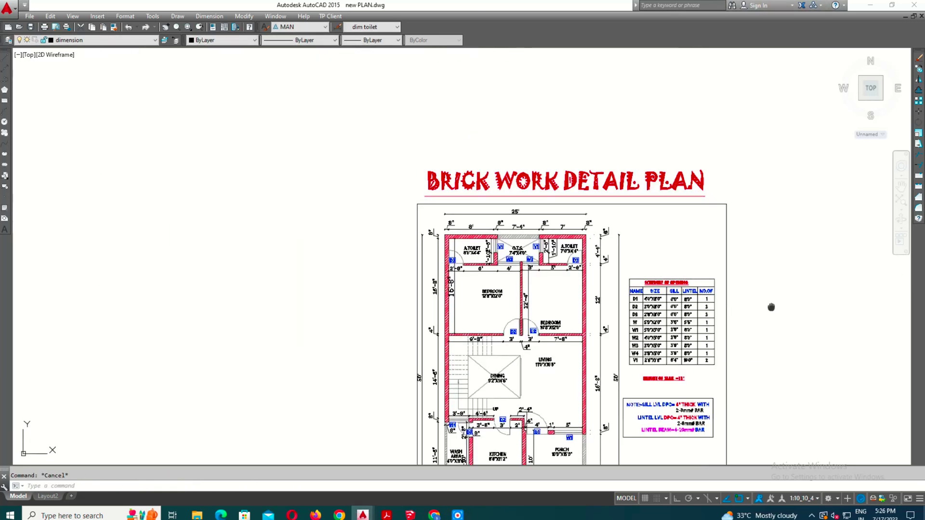
Change the colour of the BRICK WORK DETAIL PLAN title words.
{"action": "double_click", "coordinate": [617, 198]}
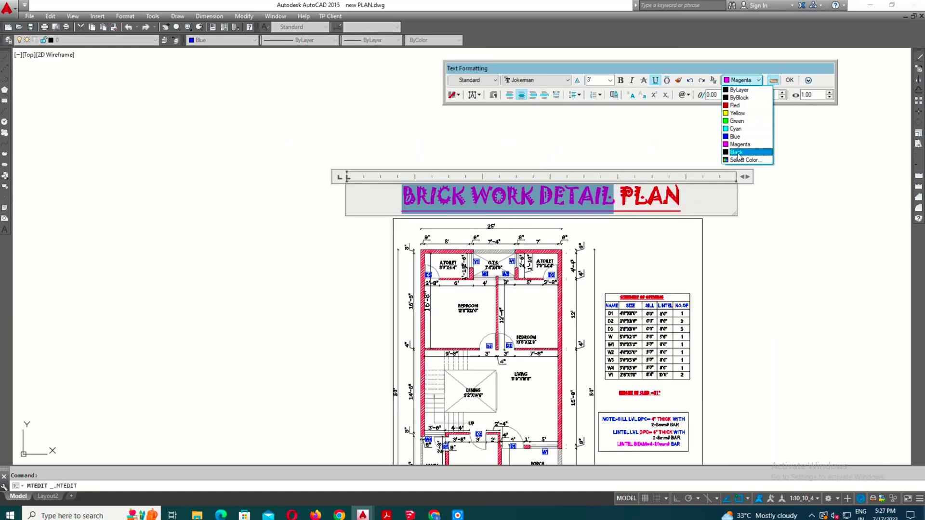
{"action": "left_click", "coordinate": [738, 152]}
{"action": "left_click", "coordinate": [708, 262]}
{"action": "scroll", "coordinate": [708, 231], "scroll_direction": "up", "scroll_amount": 1}
{"action": "scroll", "coordinate": [708, 207], "scroll_direction": "up", "scroll_amount": 2}
{"action": "scroll", "coordinate": [522, 268], "scroll_direction": "up", "scroll_amount": 3}
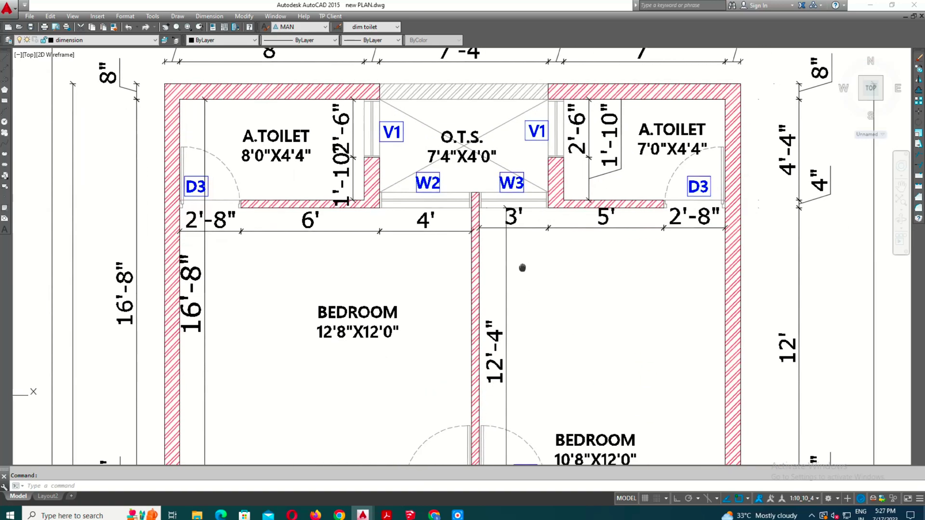
{"action": "scroll", "coordinate": [522, 268], "scroll_direction": "down", "scroll_amount": 2}
{"action": "middle_click_drag", "start_coordinate": [523, 289], "coordinate": [506, 269]}
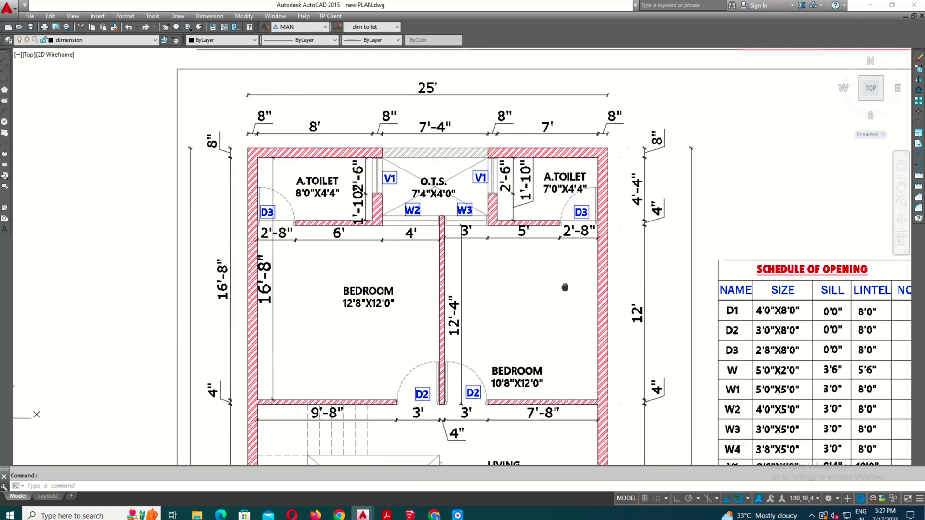
{"action": "middle_click_drag", "start_coordinate": [564, 287], "coordinate": [557, 382]}
{"action": "mouse_move", "coordinate": [504, 372]}
{"action": "middle_mouse_down"}
{"action": "mouse_move", "coordinate": [554, 313]}
{"action": "mouse_move", "coordinate": [554, 172]}
{"action": "middle_mouse_up"}
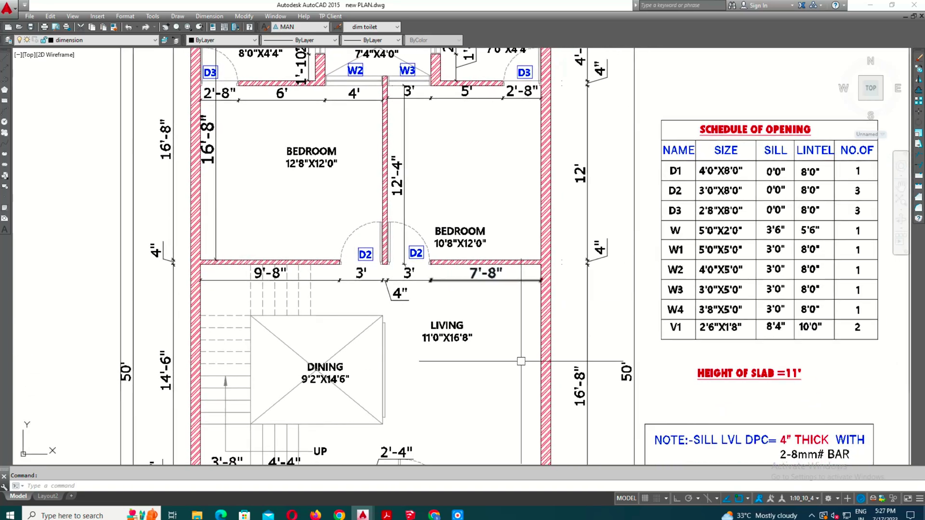
{"action": "middle_click_drag", "start_coordinate": [521, 362], "coordinate": [520, 257]}
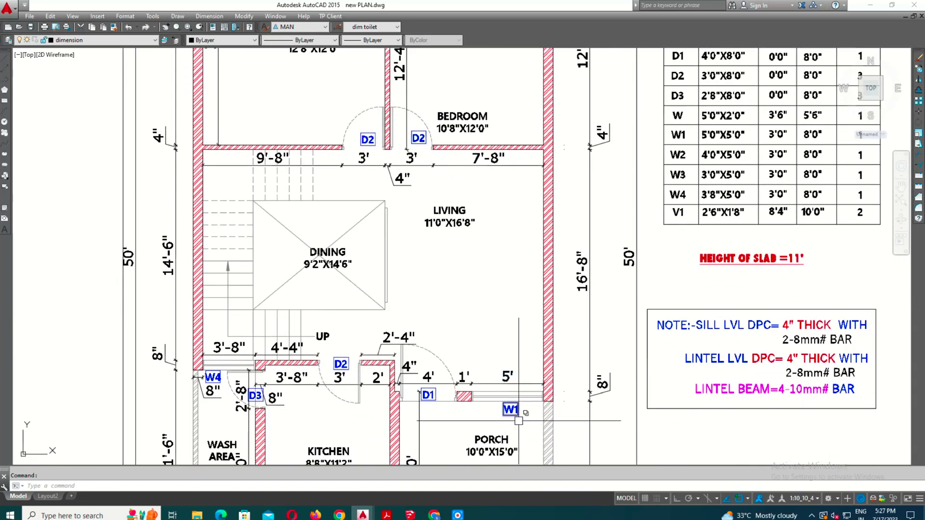
{"action": "middle_click_drag", "start_coordinate": [519, 420], "coordinate": [521, 347]}
{"action": "middle_click_drag", "start_coordinate": [472, 419], "coordinate": [469, 303]}
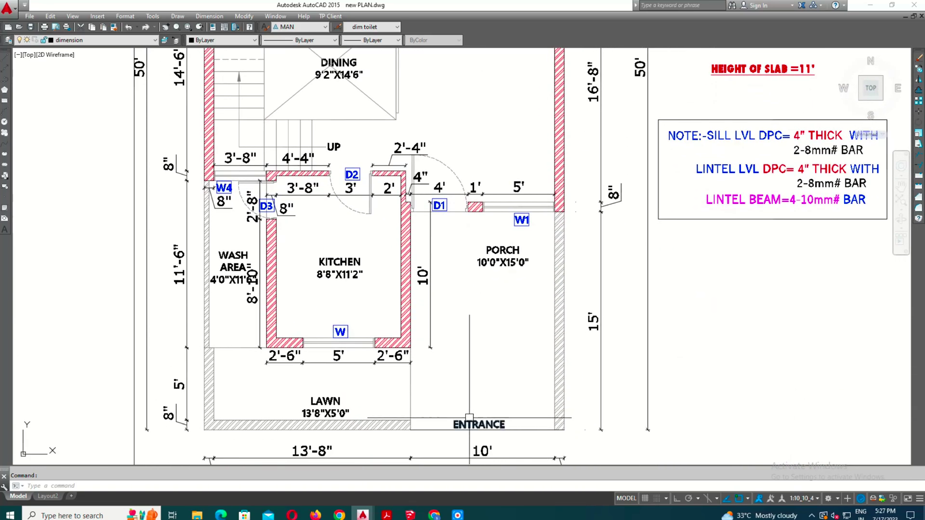
{"action": "mouse_move", "coordinate": [470, 418]}
{"action": "middle_mouse_down"}
{"action": "mouse_move", "coordinate": [488, 365]}
{"action": "mouse_move", "coordinate": [509, 390]}
{"action": "mouse_move", "coordinate": [486, 394]}
{"action": "mouse_move", "coordinate": [485, 429]}
{"action": "middle_mouse_up"}
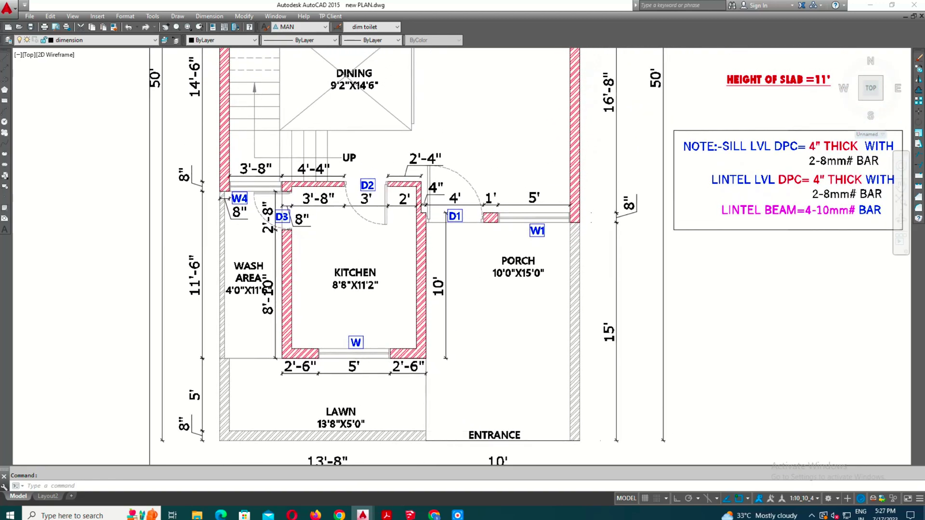
{"action": "scroll", "coordinate": [481, 426], "scroll_direction": "down", "scroll_amount": 2}
{"action": "scroll", "coordinate": [482, 426], "scroll_direction": "down", "scroll_amount": 1}
{"action": "scroll", "coordinate": [482, 427], "scroll_direction": "down", "scroll_amount": 1}
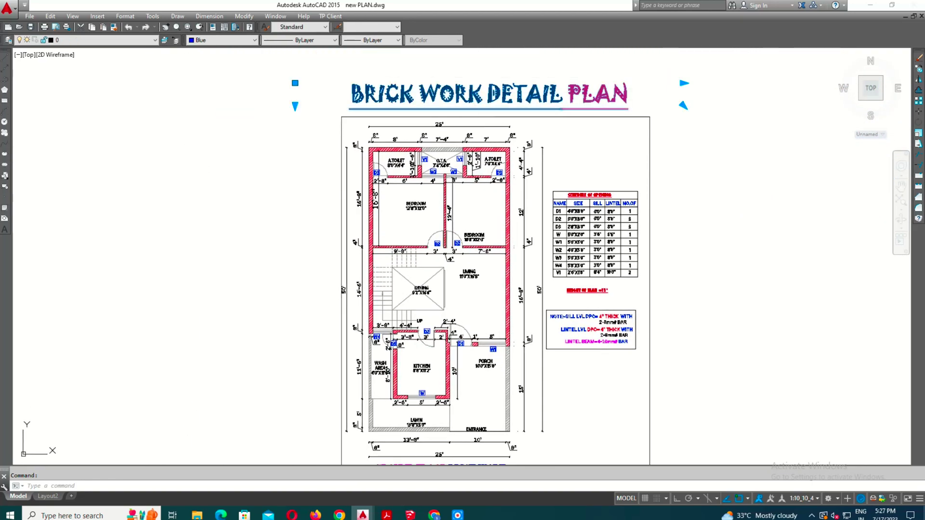
Recolour BRICK WORK DETAIL blue, keeping PLAN red, and frame the finished drawing.
{"action": "double_click", "coordinate": [568, 101]}
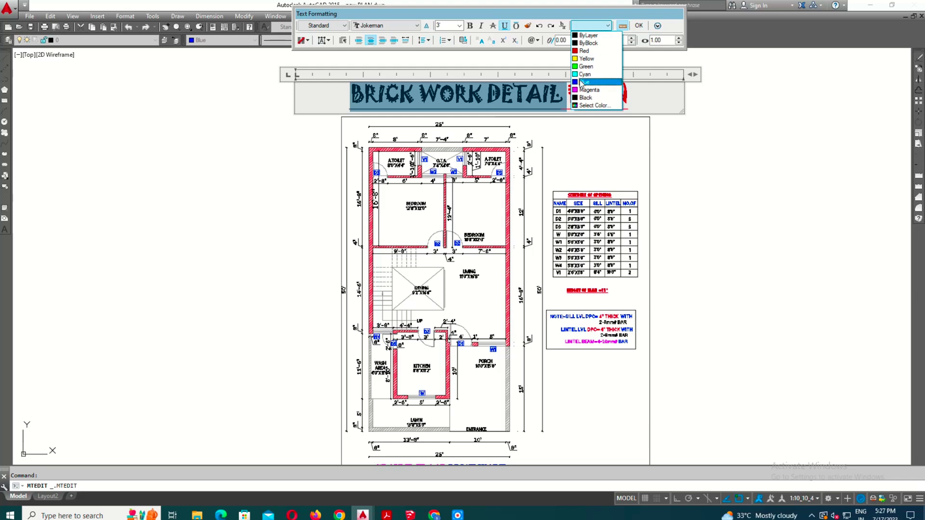
{"action": "left_click", "coordinate": [579, 144]}
{"action": "mouse_move", "coordinate": [541, 362]}
{"action": "middle_mouse_down"}
{"action": "mouse_move", "coordinate": [554, 308]}
{"action": "mouse_move", "coordinate": [555, 319]}
{"action": "mouse_move", "coordinate": [514, 352]}
{"action": "mouse_move", "coordinate": [536, 355]}
{"action": "mouse_move", "coordinate": [538, 334]}
{"action": "mouse_move", "coordinate": [547, 335]}
{"action": "middle_mouse_up"}
{"action": "scroll", "coordinate": [533, 320], "scroll_direction": "down", "scroll_amount": 2}
{"action": "scroll", "coordinate": [535, 371], "scroll_direction": "up", "scroll_amount": 2}
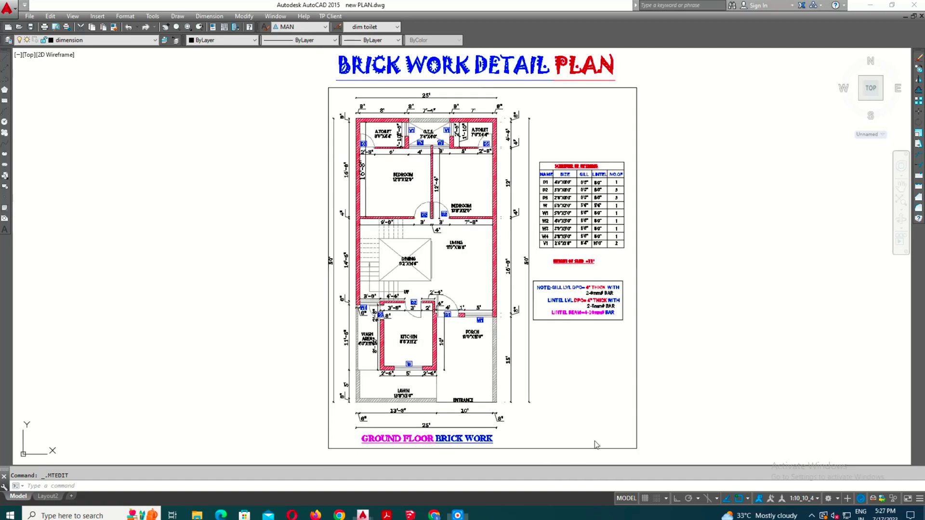